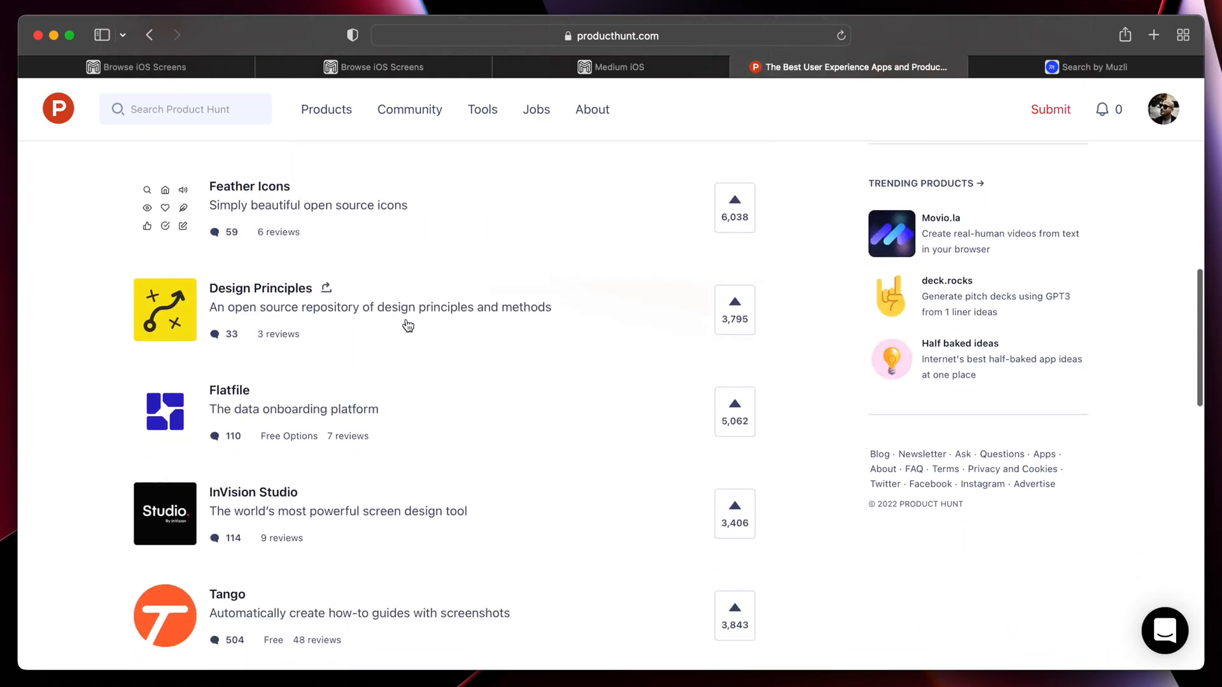
Browse the app listings on Mobbin for iOS and Android, and return to the iOS apps
scroll(403, 322, "up", 5)
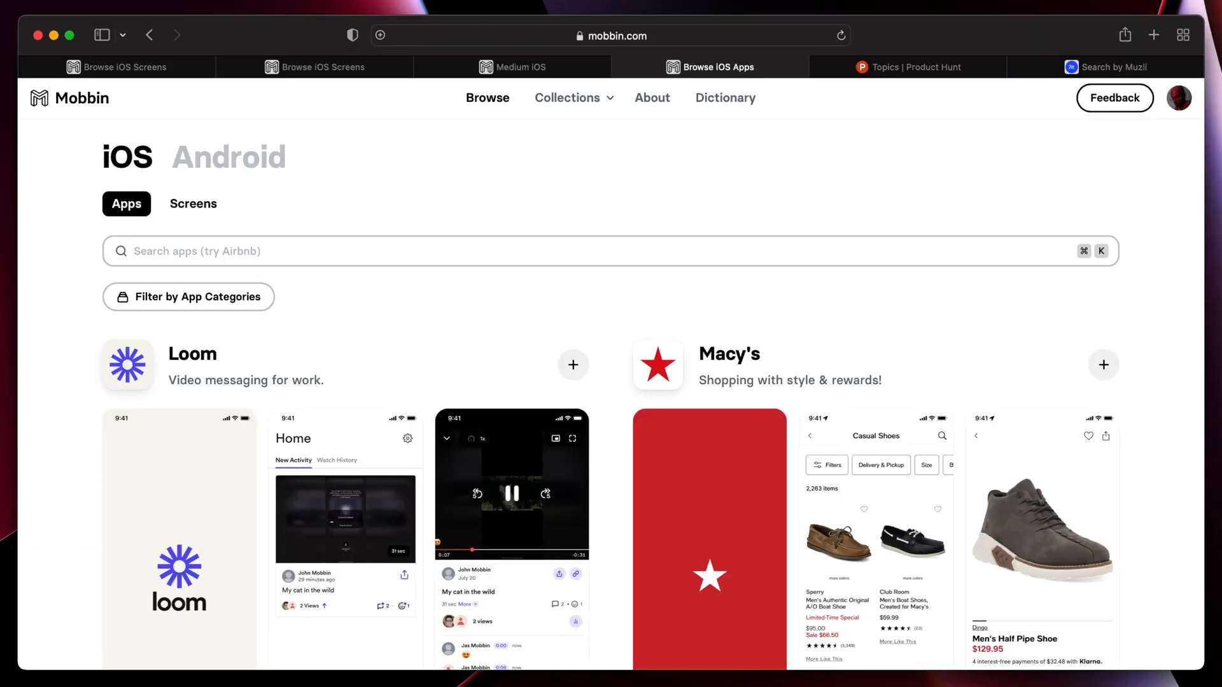
scroll(322, 265, "down", 10)
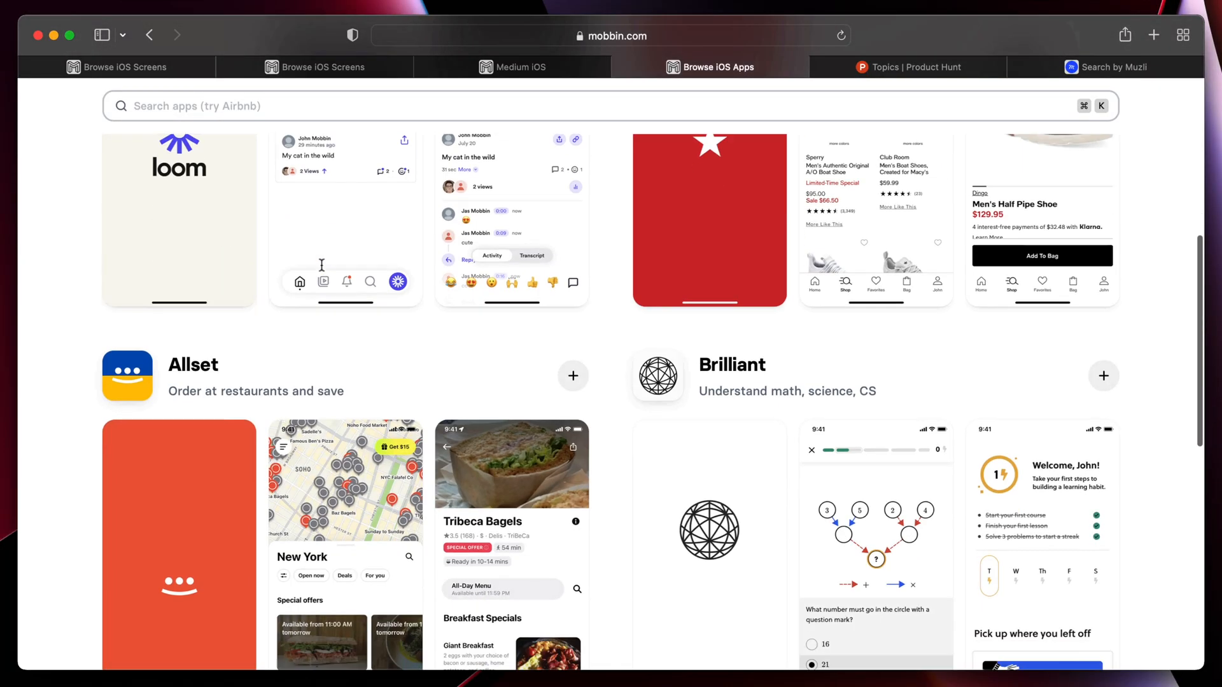
scroll(322, 267, "up", 10)
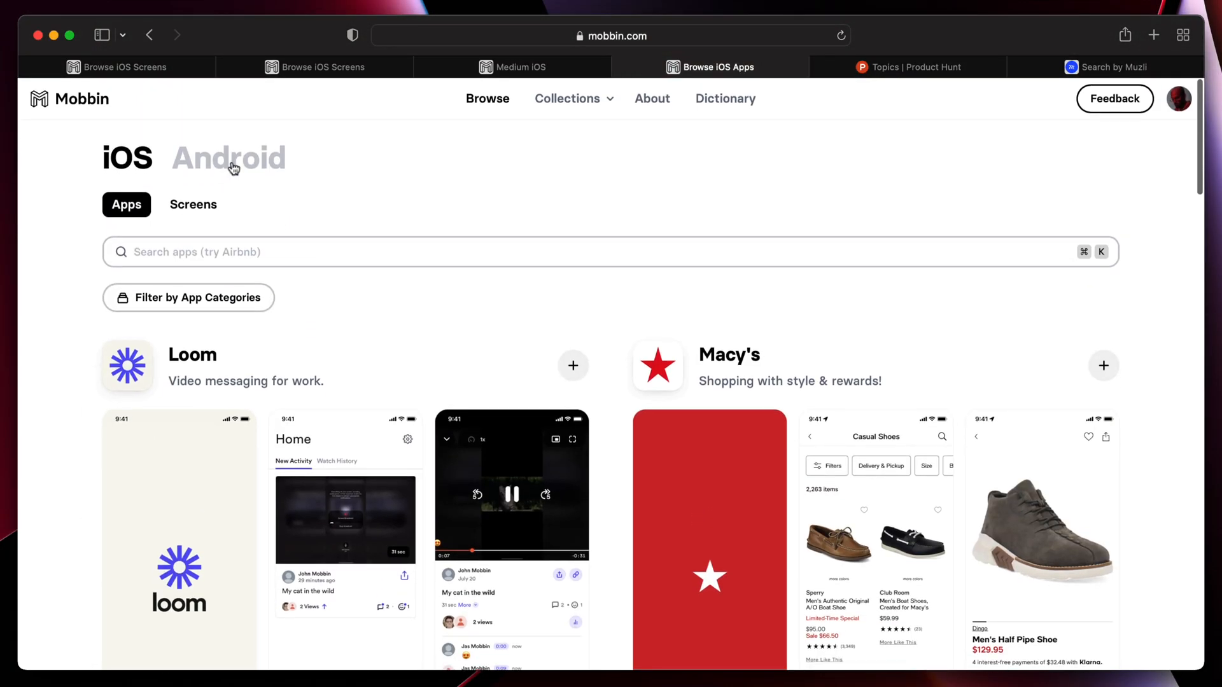
left_click(230, 159)
scroll(471, 308, "down", 5)
scroll(472, 309, "down", 10)
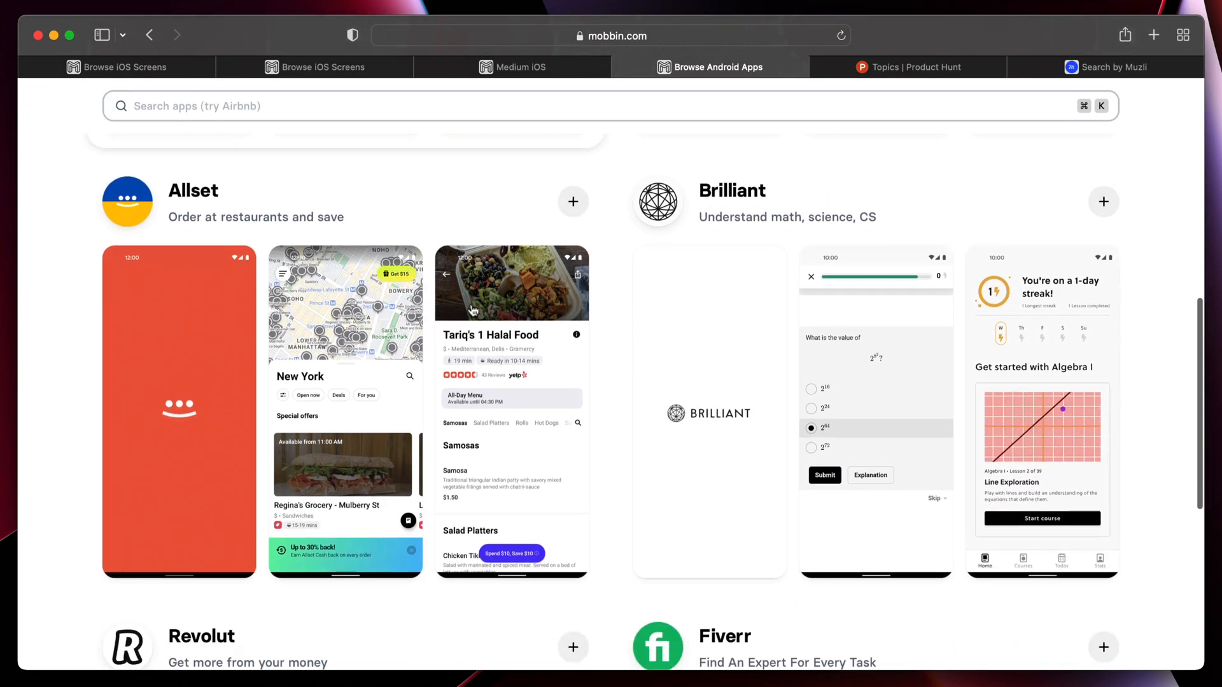
scroll(473, 310, "up", 14)
scroll(472, 310, "up", 3)
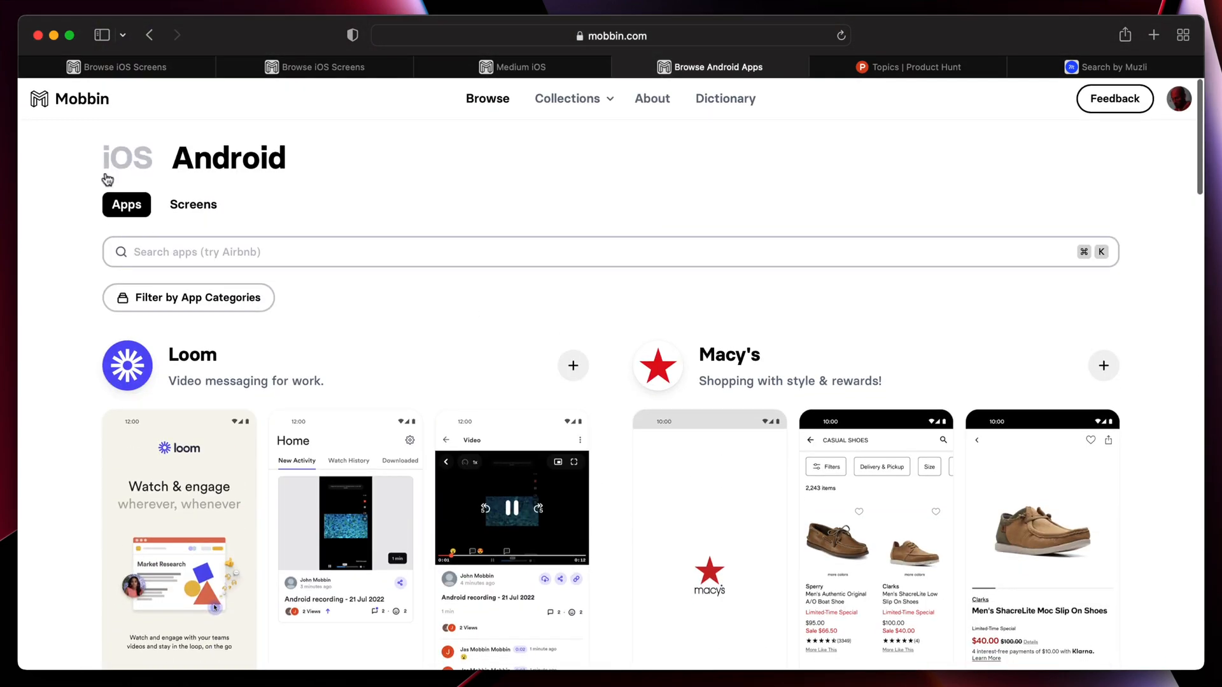
left_click(128, 156)
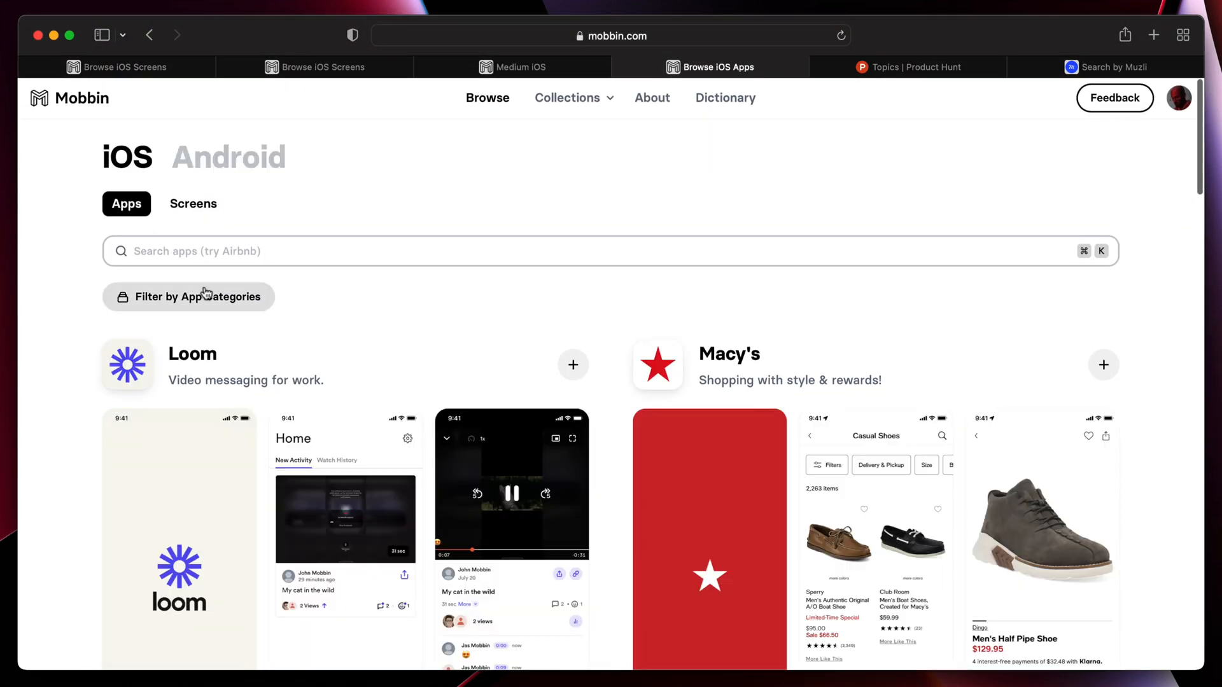
Show Mobbin's iOS screens filtered by the Walkthrough pattern and look through the results
left_click(200, 204)
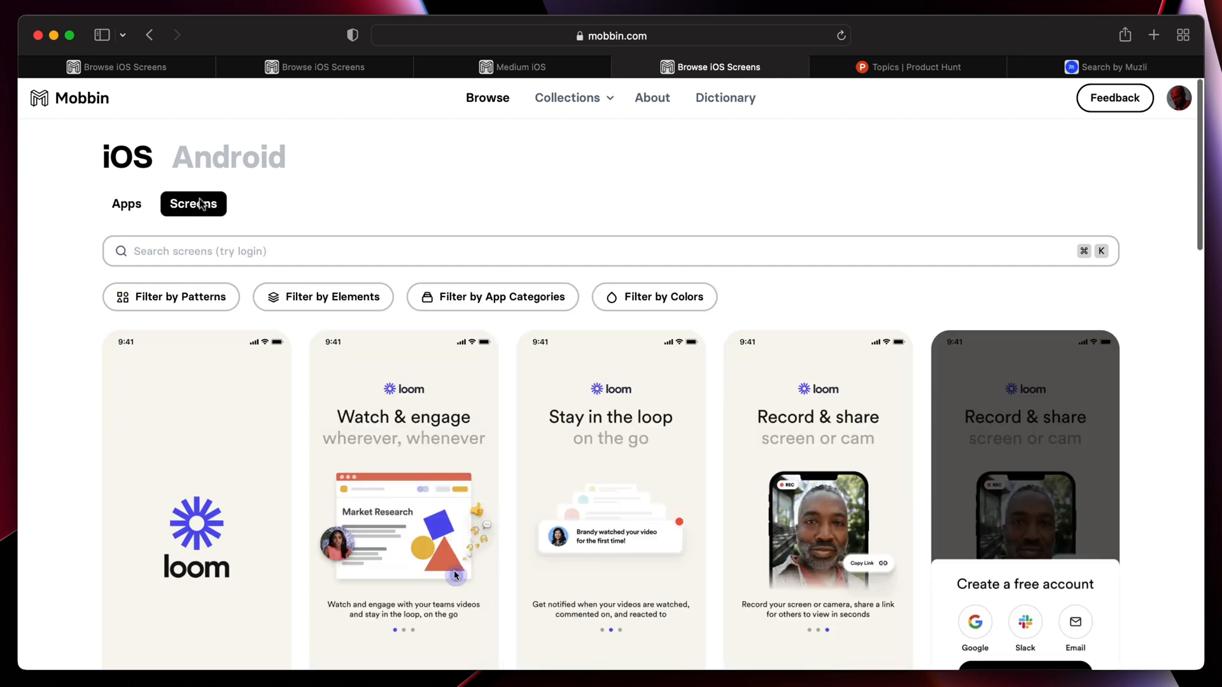
left_click(158, 300)
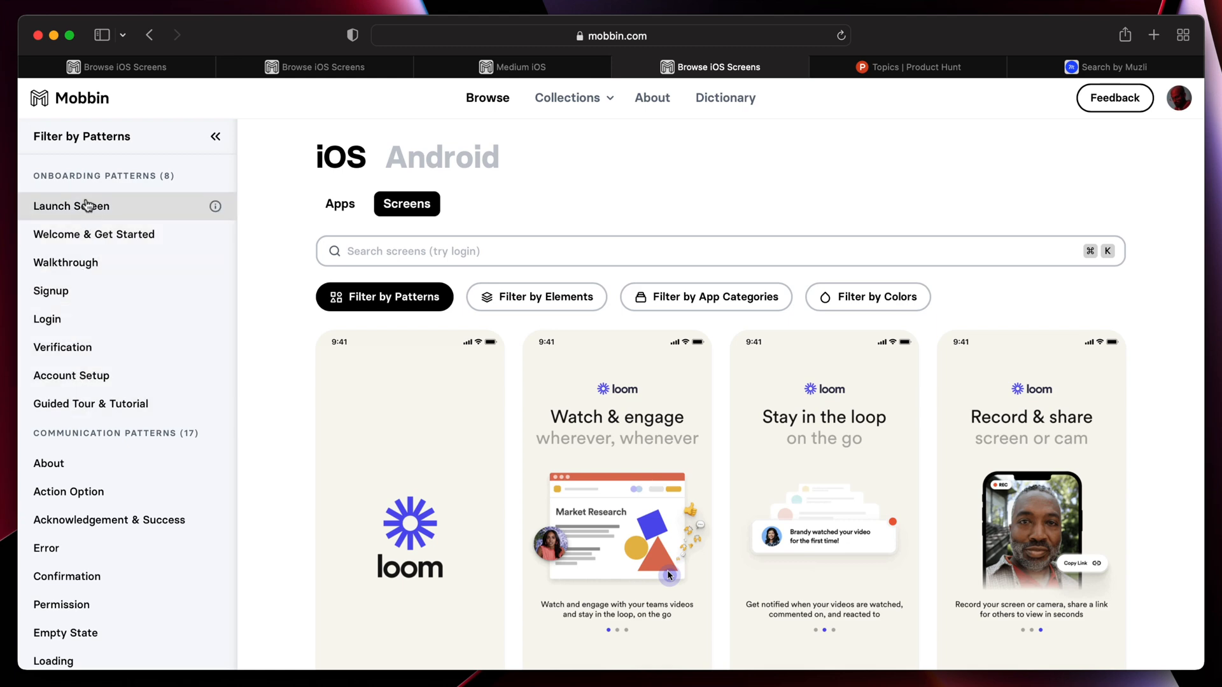
left_click(72, 263)
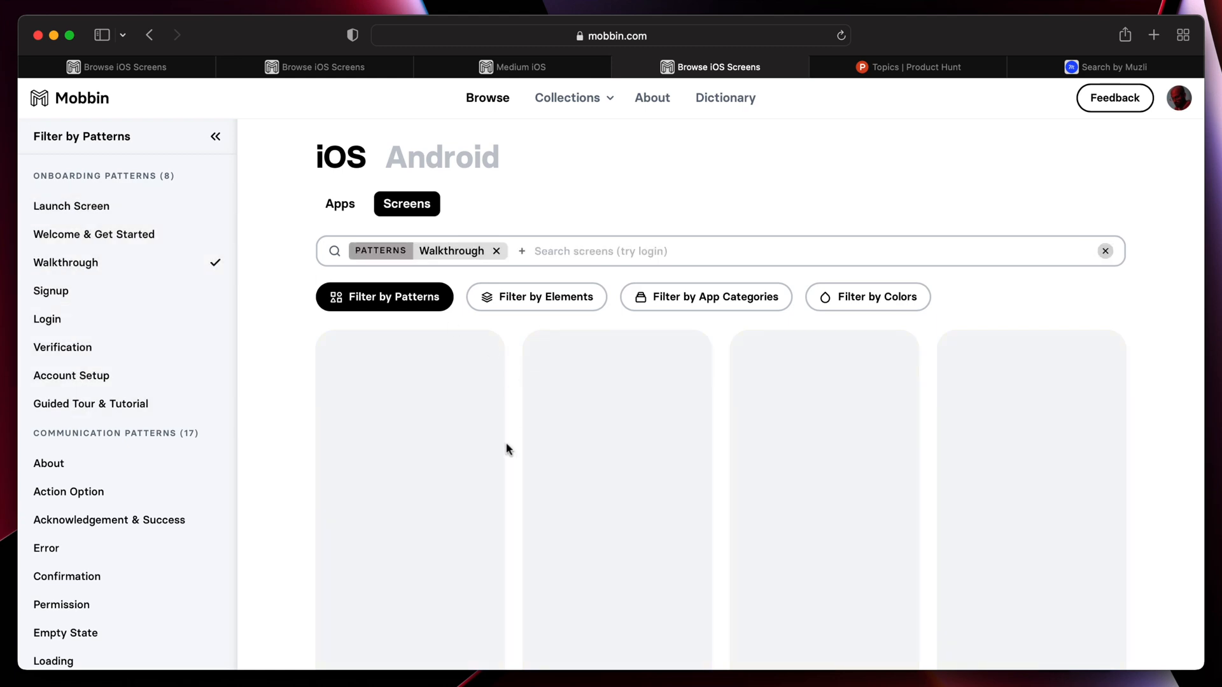
scroll(502, 450, "down", 3)
scroll(502, 450, "up", 4)
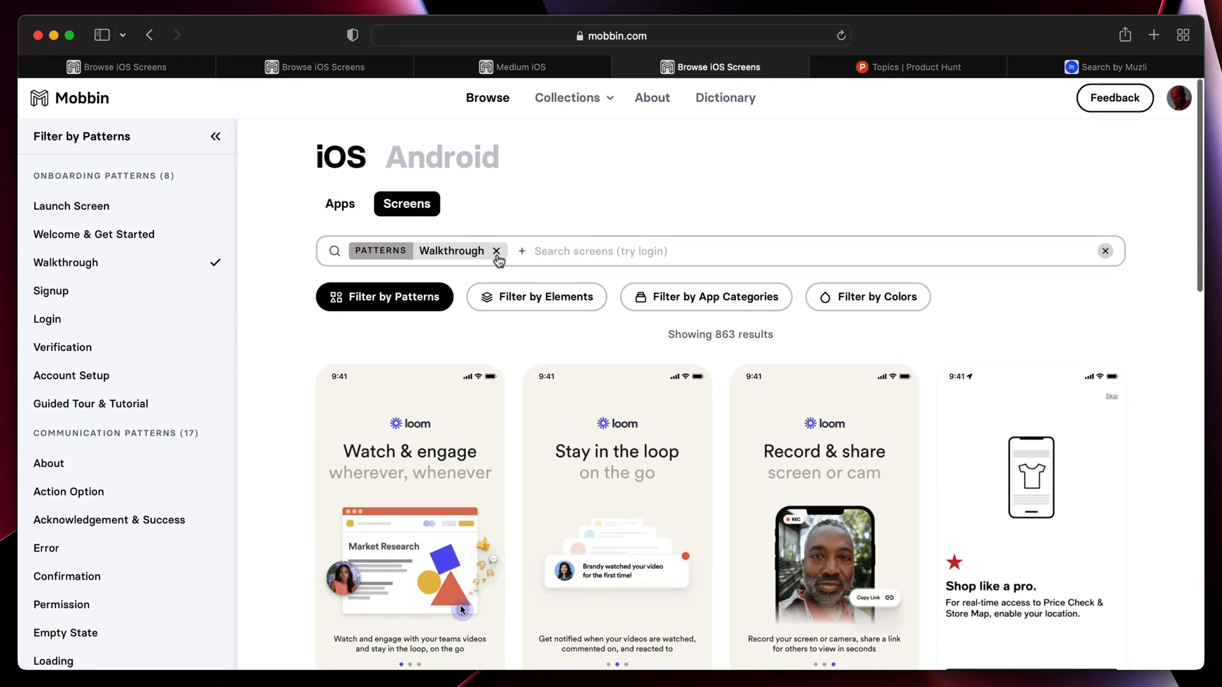
Replace the Walkthrough filter with the Text Field element filter and look through the matching screens
left_click(497, 252)
left_click(522, 305)
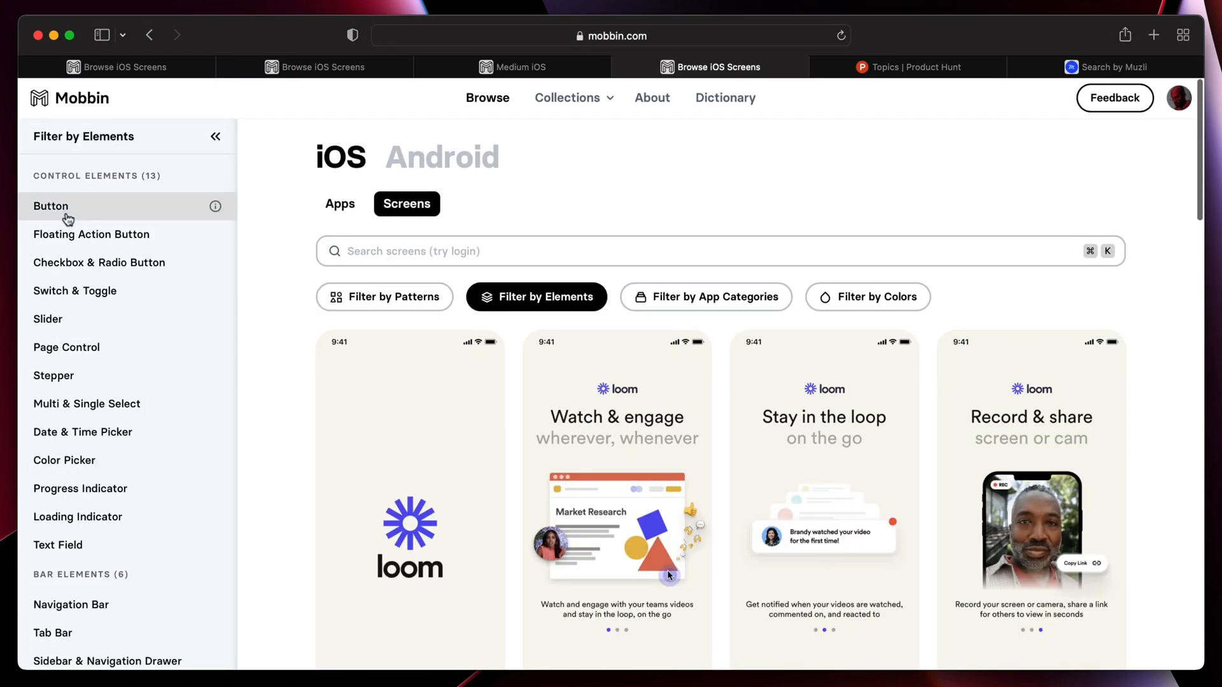
left_click(68, 544)
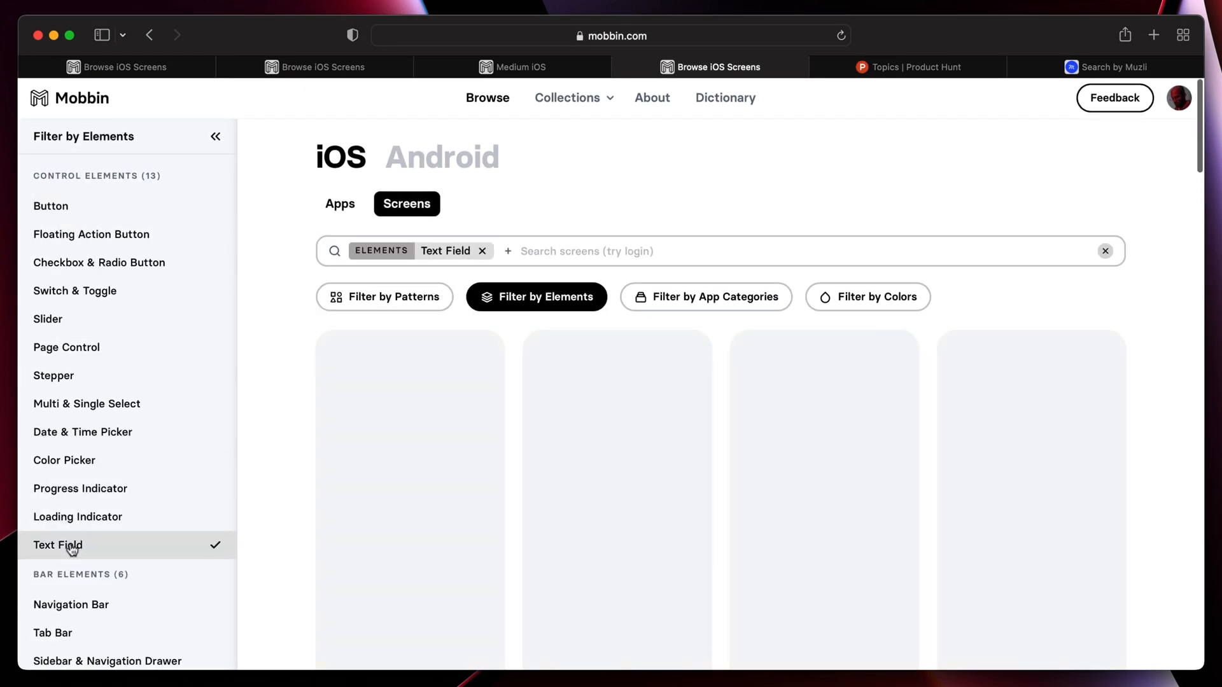
scroll(517, 417, "down", 5)
scroll(519, 420, "down", 10)
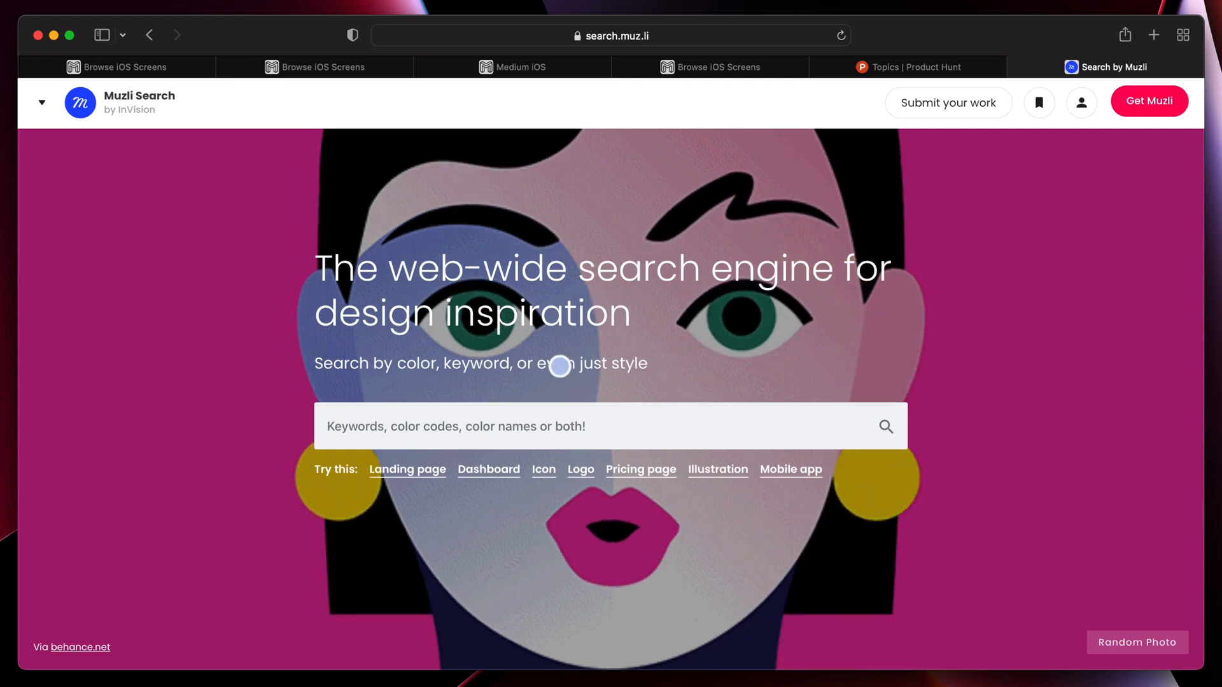
Look over the Muzli Search home page and enter "landing page" as the search keyword
scroll(560, 366, "down", 3)
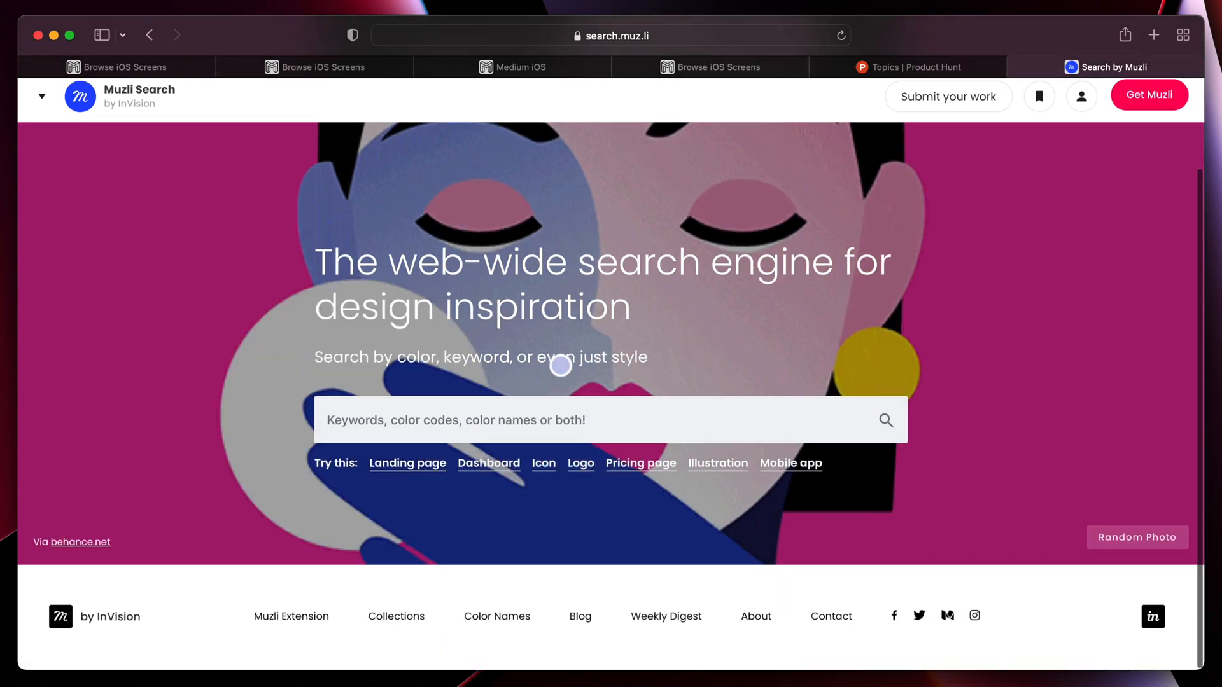
left_click(449, 425)
type("landing page")
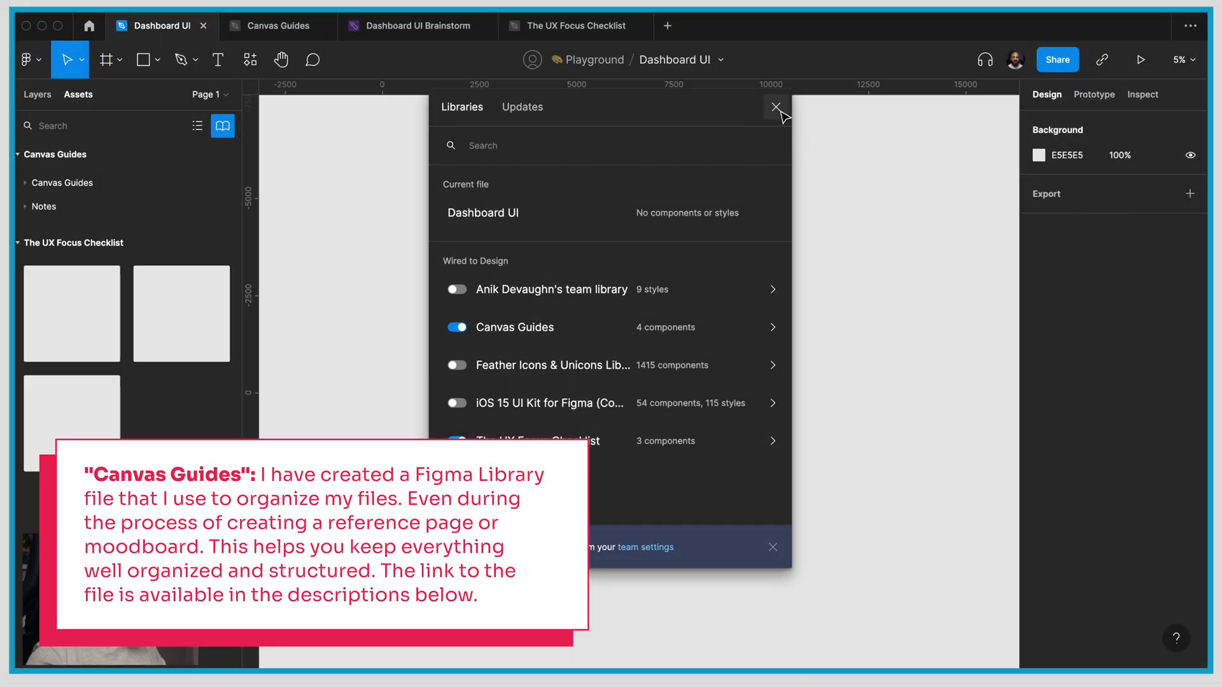
Close the Figma libraries dialog and rename Page 1 as "Reference Library & Moodboard"
left_click(776, 108)
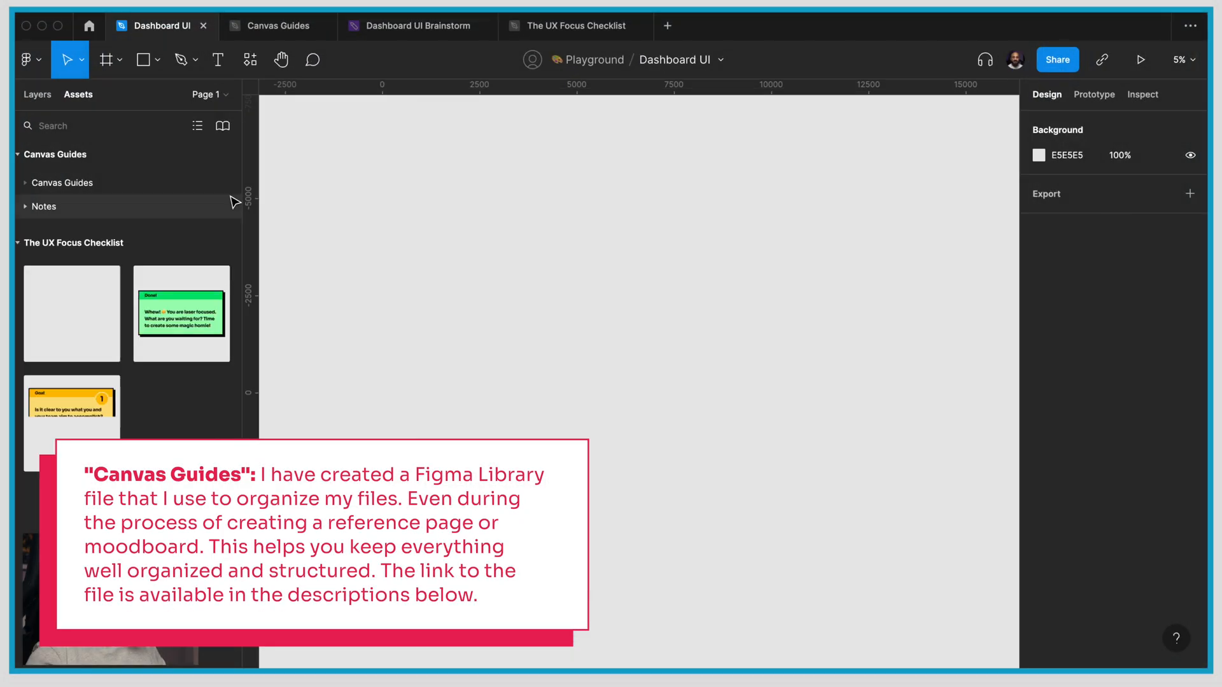
left_click(37, 94)
double_click(58, 202)
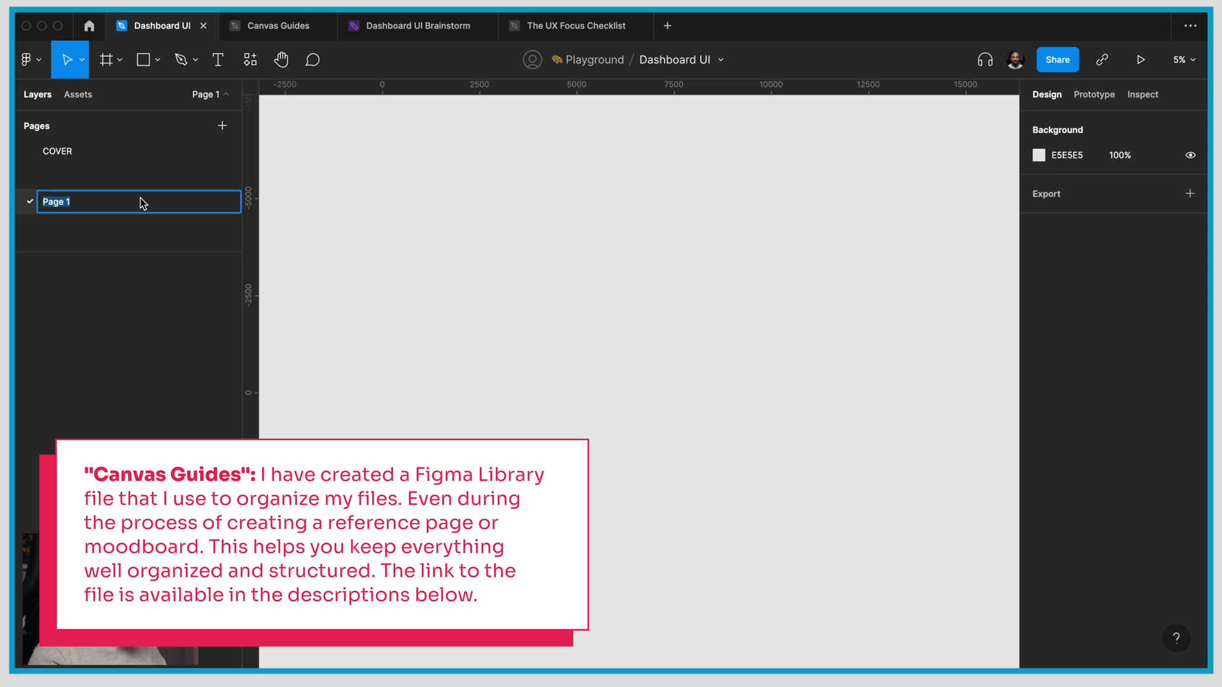
type("Reference Library & Moodboard")
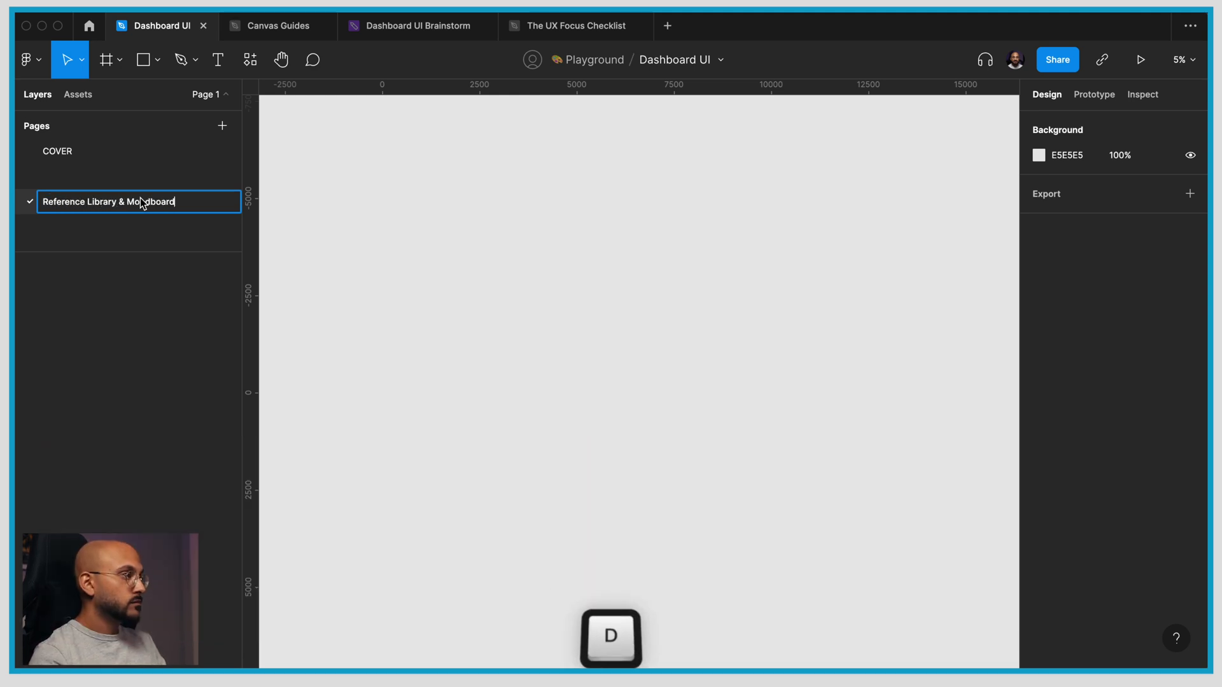
key("Return")
Insert the Canvas Guides "1. Description" component on the canvas and position it at X 0, Y 0
key("shift+i")
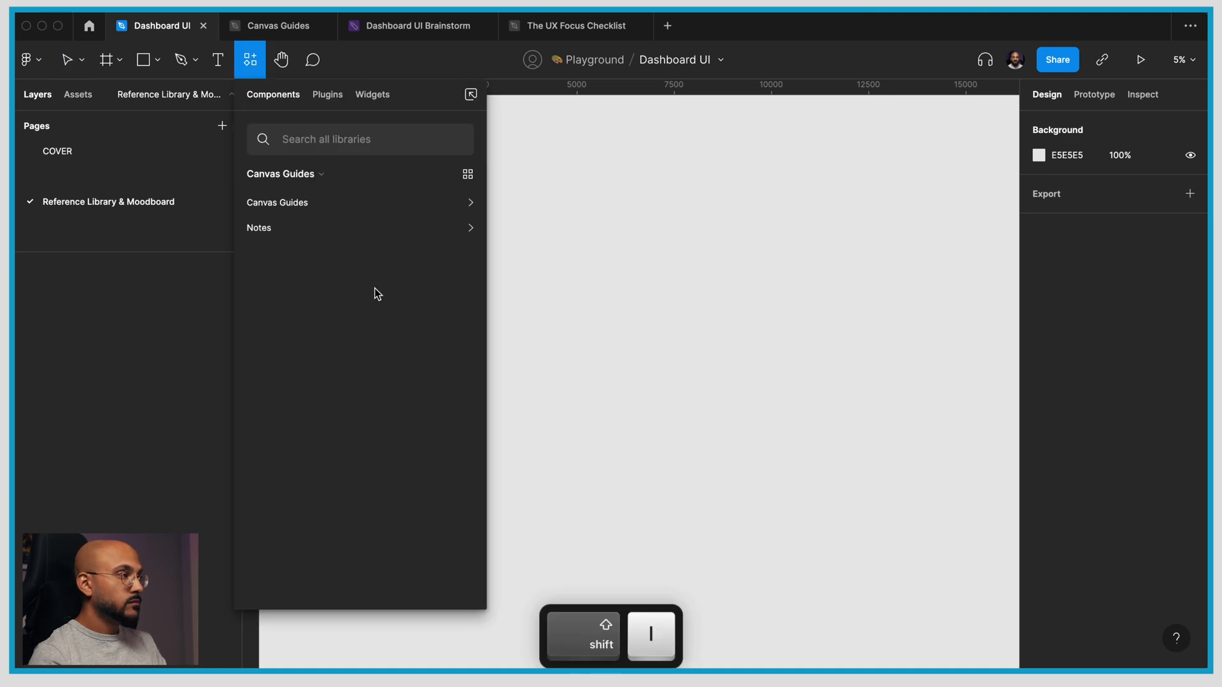
left_click_drag(326, 220, 731, 275)
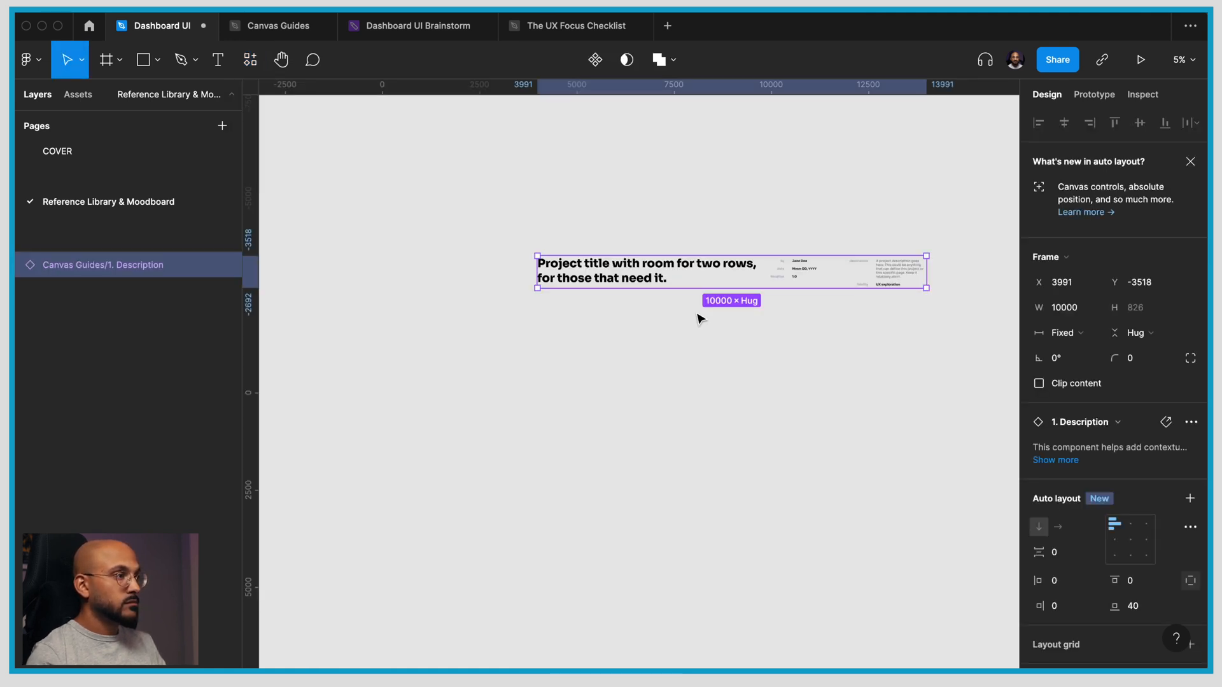
type("0")
key("Tab")
type("0")
key("Tab")
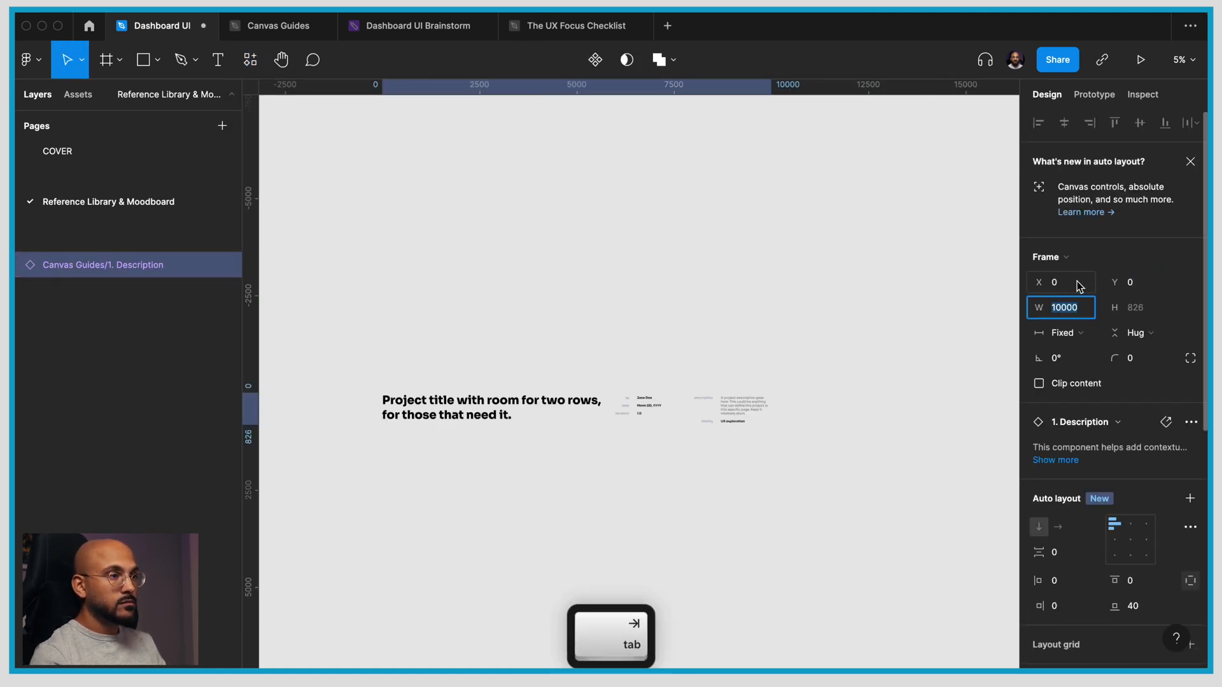
Set the header's title to "Reference Library & Moodboard for Scale's Dashboard Design" and fill in the author's name
left_click(502, 464)
scroll(502, 464, "up", 5)
key("super+.")
double_click(439, 352)
type("R")
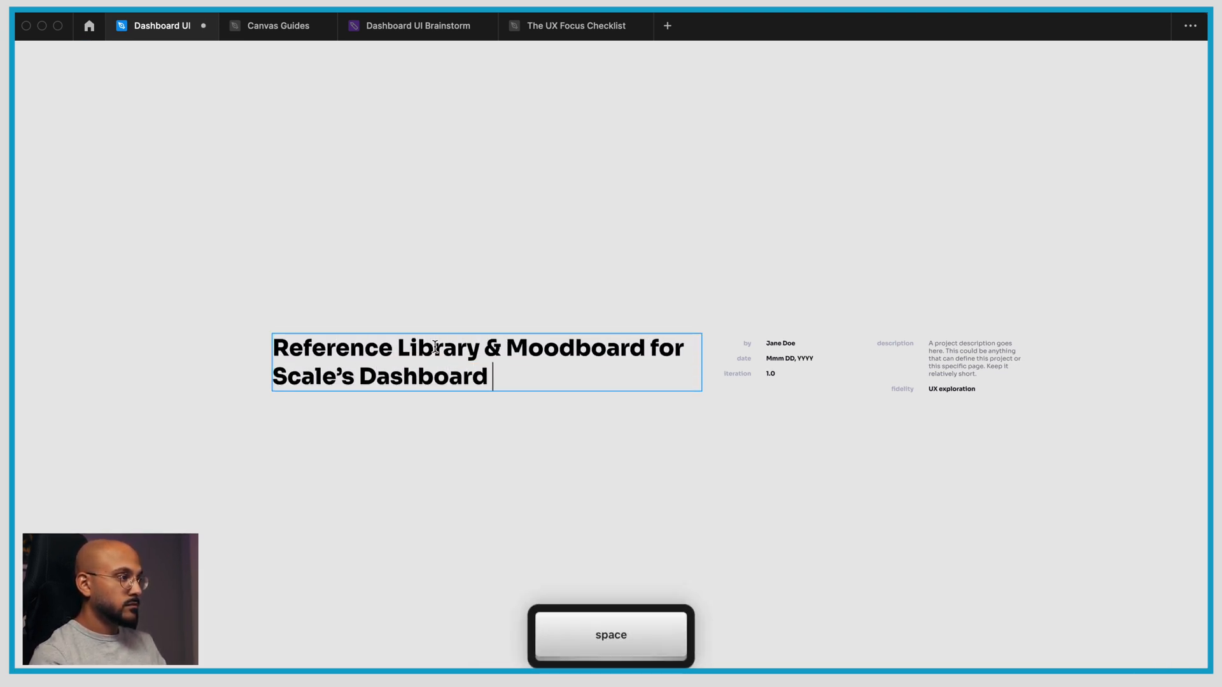
left_click(812, 463)
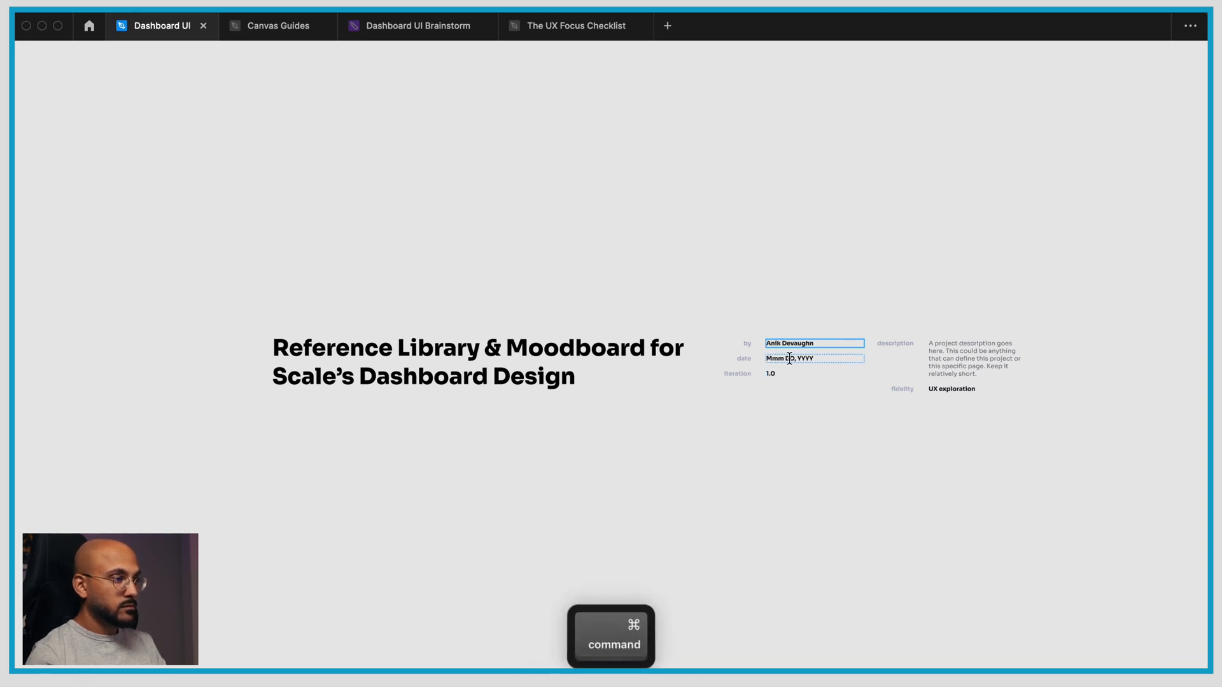
Set the header's date to "July, 2022"
scroll(789, 359, "up", 5)
left_click(808, 355)
key("shift+super+Left")
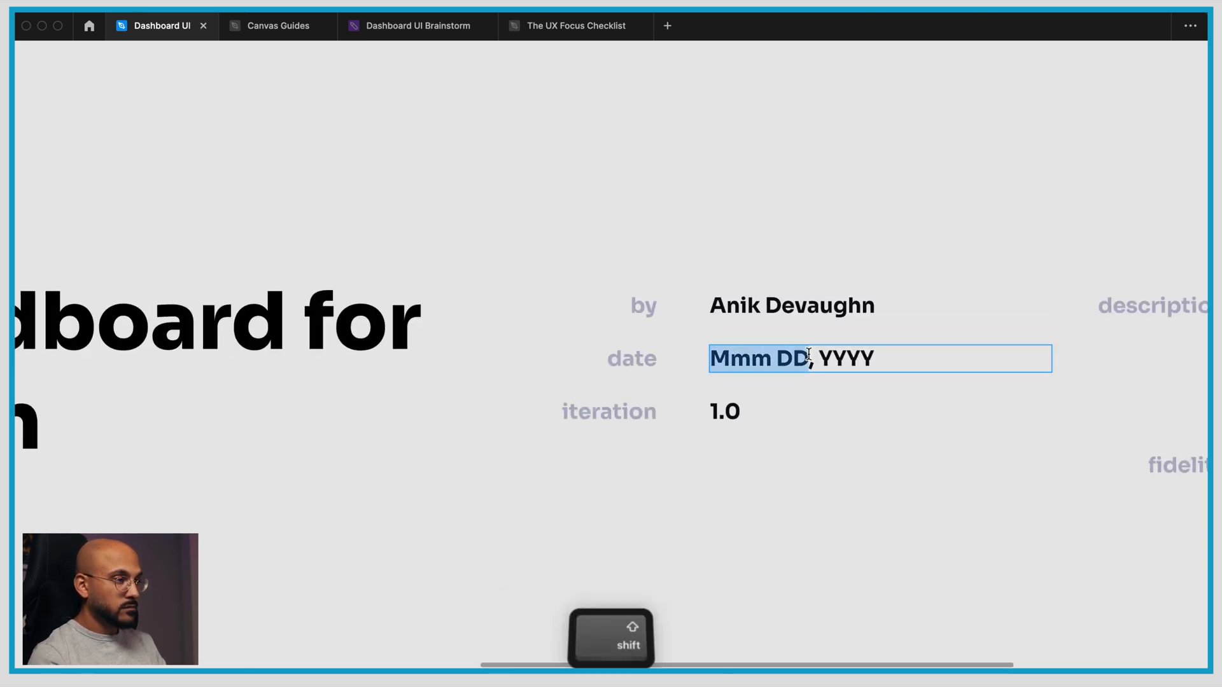
type("July")
double_click(813, 360)
type("2022")
key("Escape")
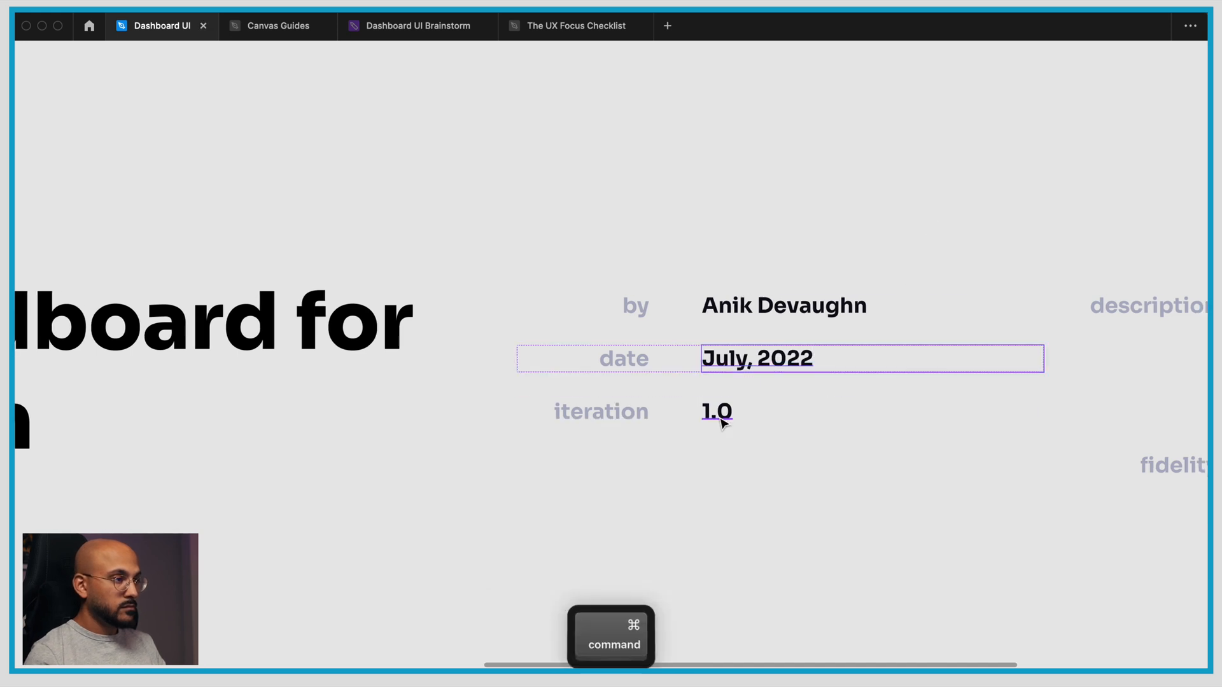
scroll(723, 415, "down", 5)
scroll(807, 409, "up", 5)
double_click(807, 399)
type("We can add any")
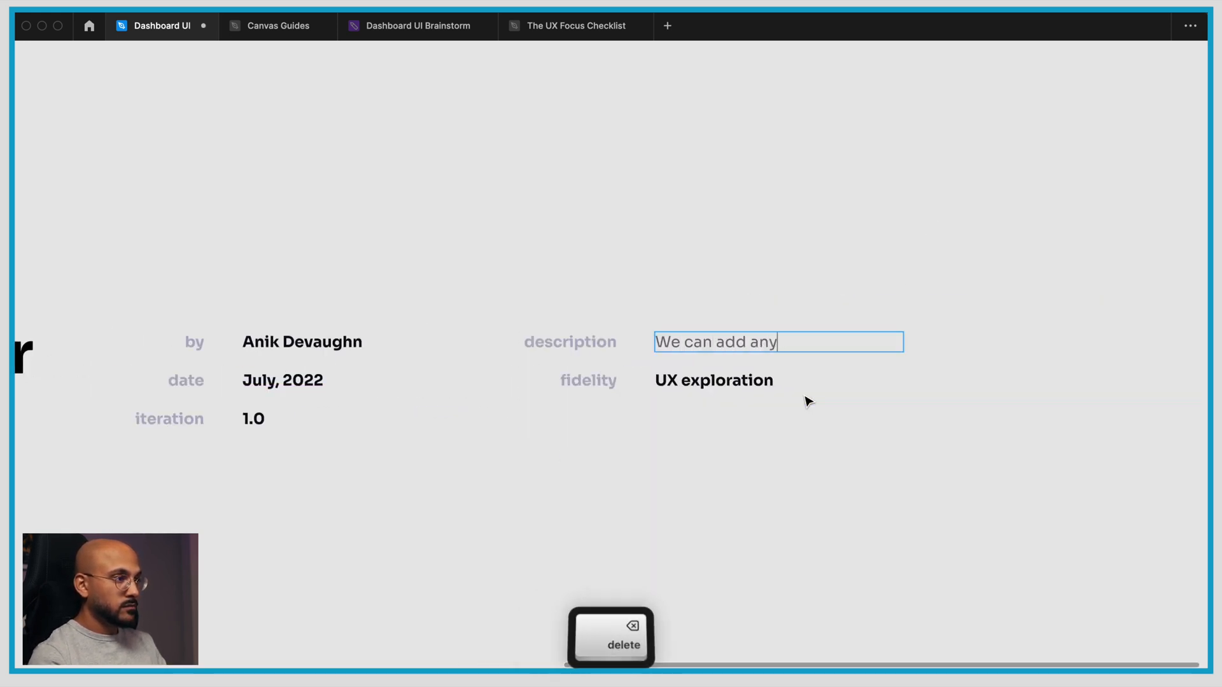
key("super+z")
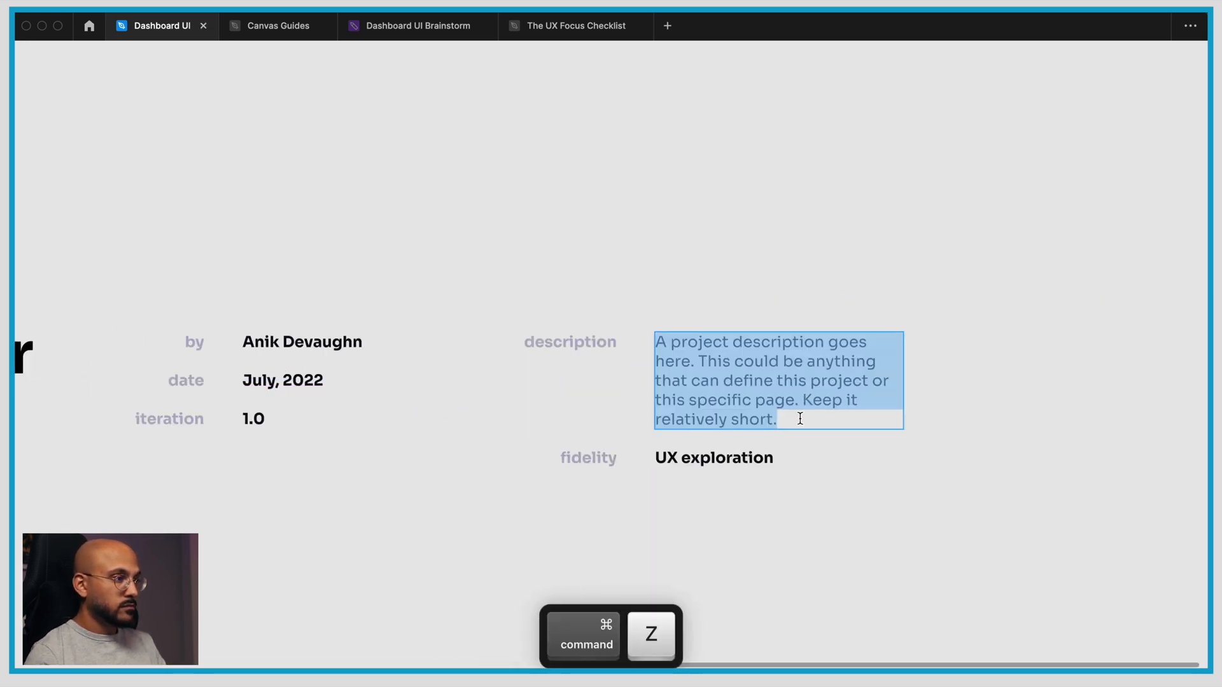
key("Escape")
Set the header's fidelity text to "Moodboard, References & Research"
left_click(727, 461, "super")
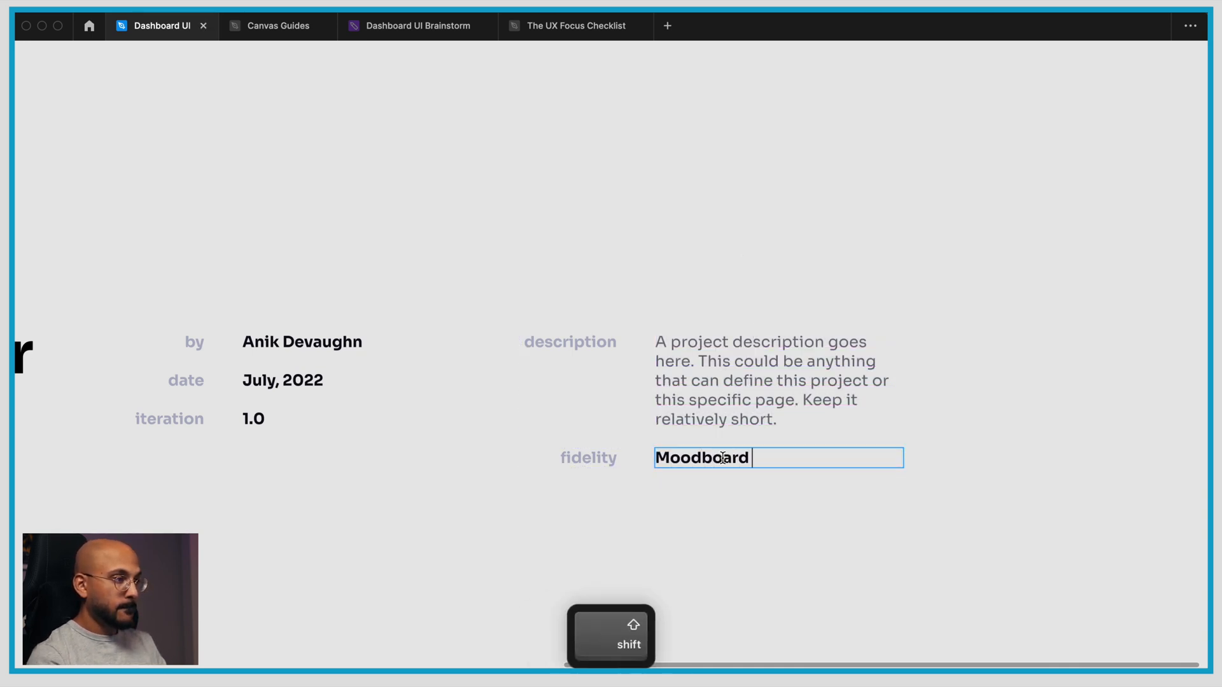
type("& ")
type("& Re")
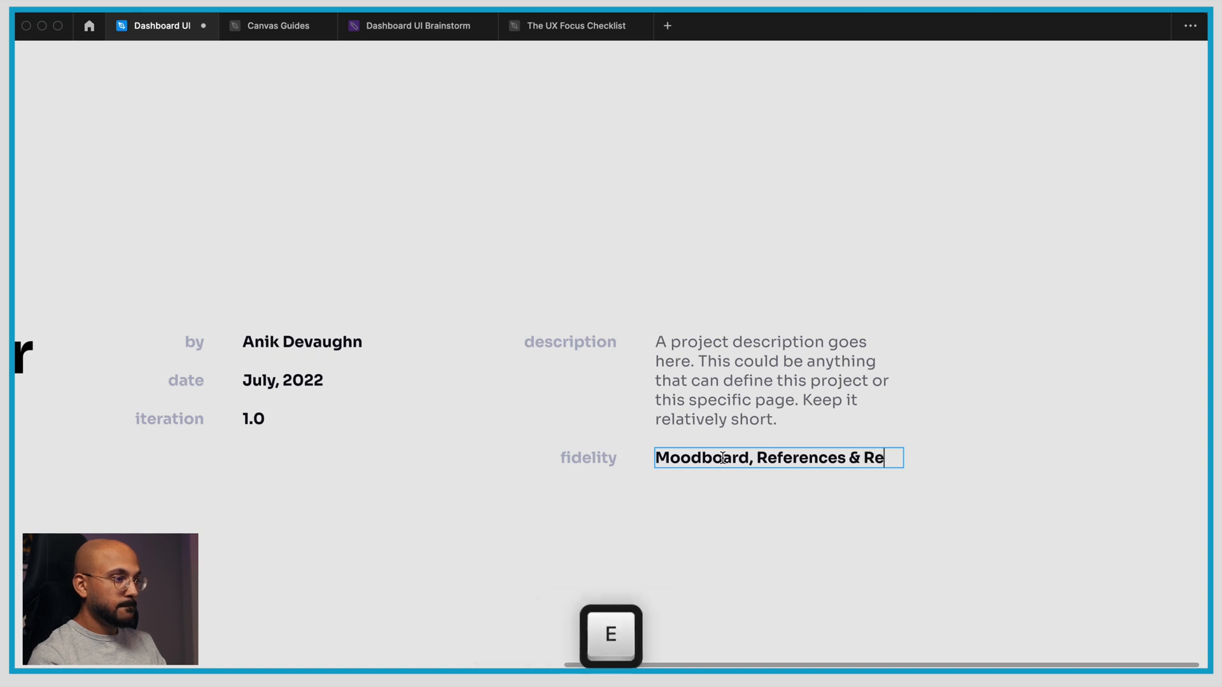
key("Escape")
Show the interface again, duplicate the description component directly below the original and swap the copy to "2. Section"
scroll(1082, 406, "down", 5)
left_click(833, 404)
key("super+.")
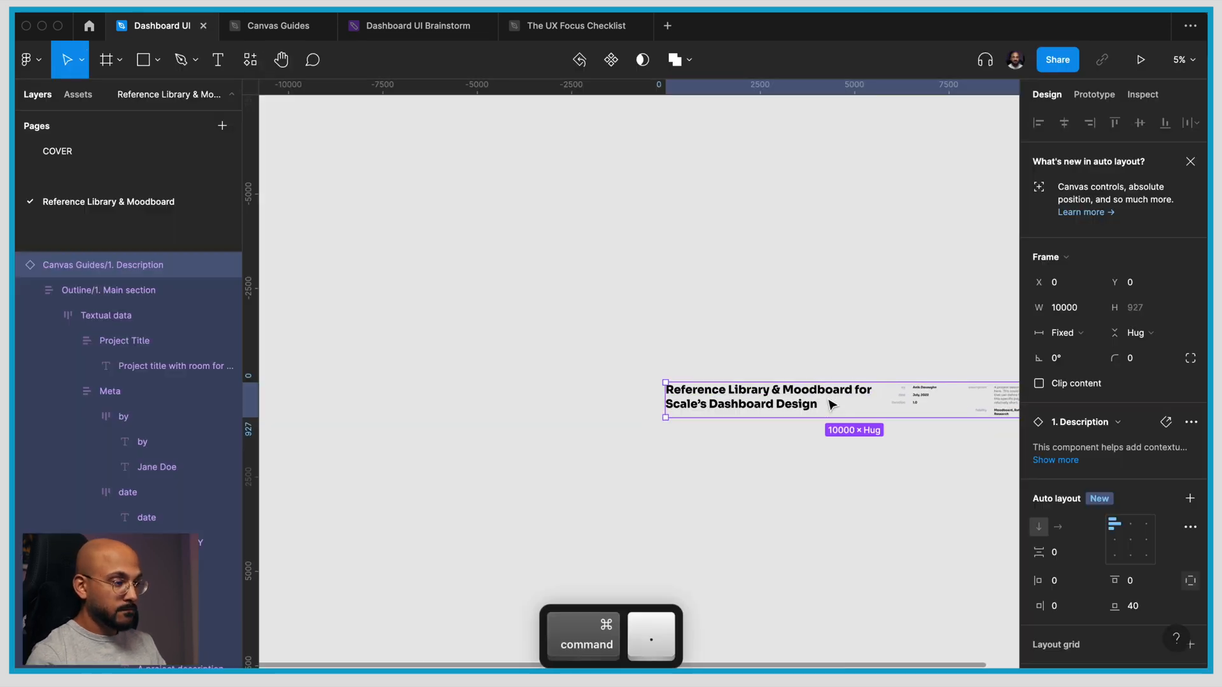
left_click_drag(842, 403, 862, 443)
left_click(1087, 423)
left_click(1096, 499)
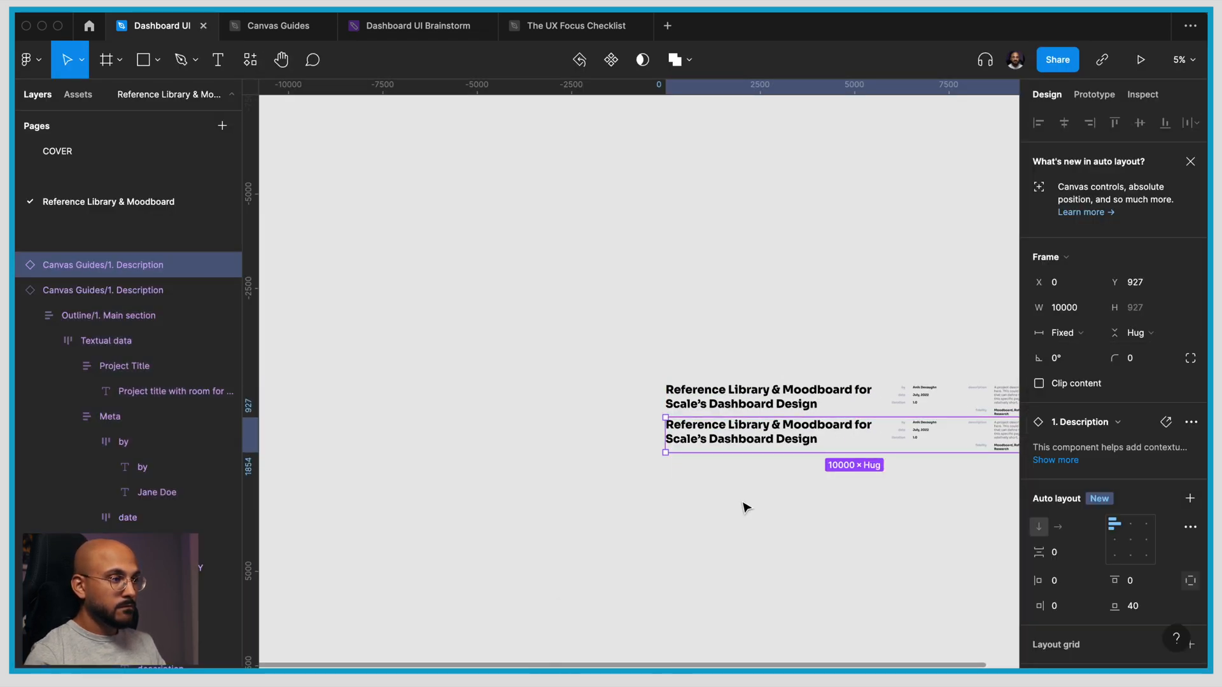
left_click(743, 507)
scroll(720, 506, "right", 3)
left_click(617, 437)
left_click(595, 396)
left_click(520, 455)
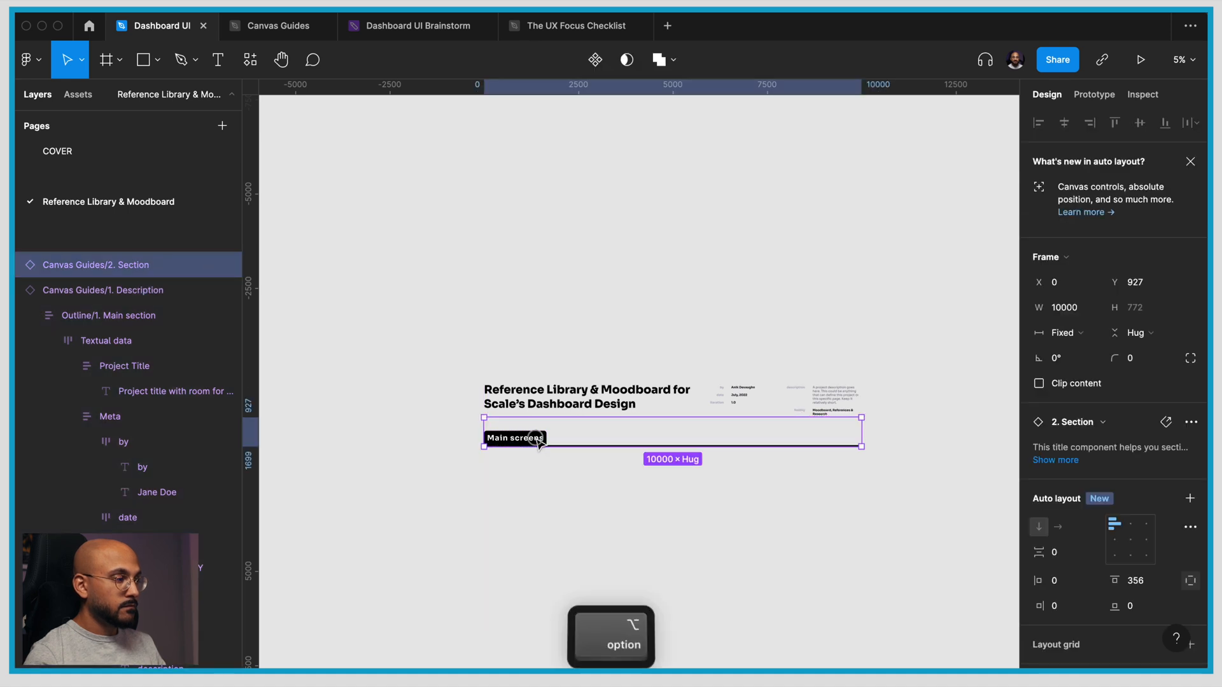
Duplicate the section component directly below itself and swap the copy to the "3. Flow" component
left_click_drag(536, 439, 537, 469)
left_click(1107, 424)
left_click(1082, 525)
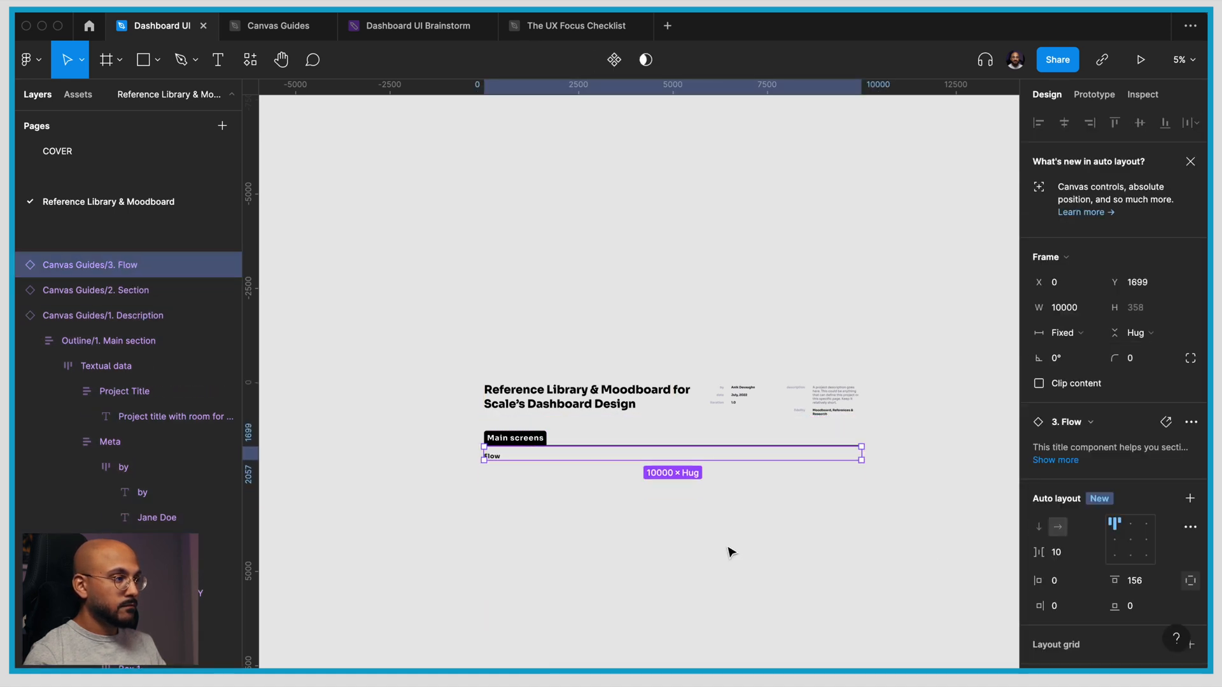
left_click(728, 551)
left_click(516, 438, "super")
key("Return")
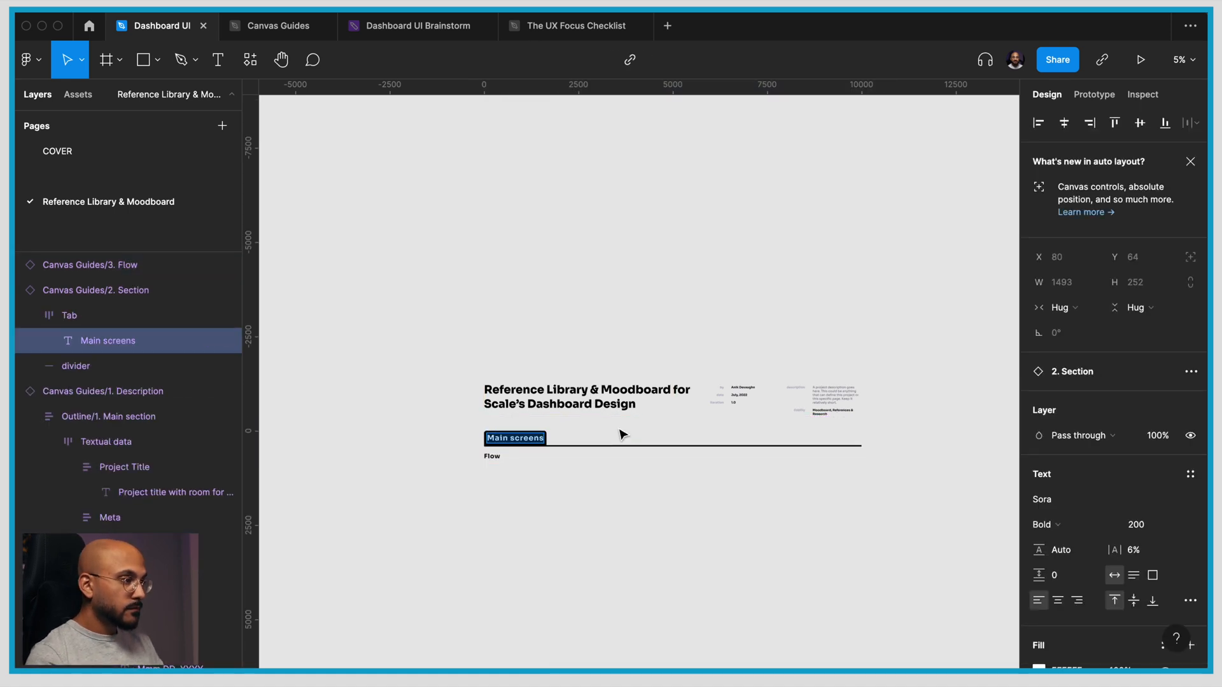
left_click(625, 496)
scroll(631, 513, "up", 3)
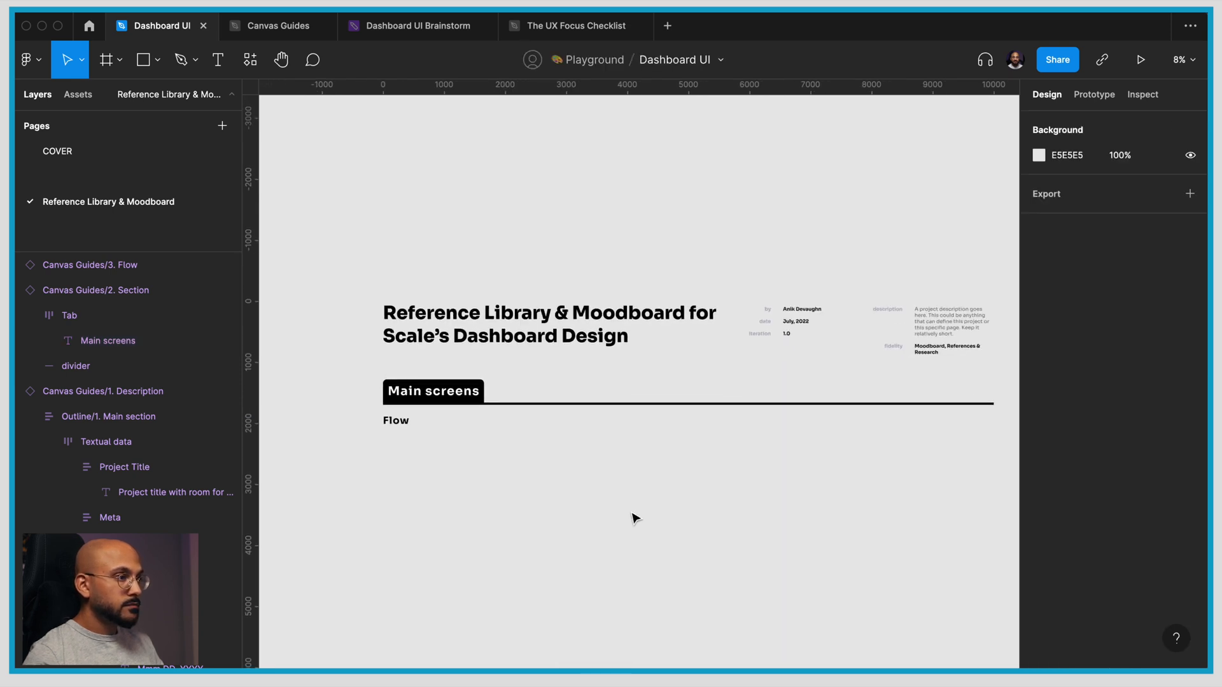
Paste the five requirements-dashboard frames onto the moodboard page, to the left of the header and section components
scroll(633, 517, "left", 5)
key("super+v")
left_click_drag(598, 414, 614, 393)
left_click(604, 509)
scroll(572, 458, "left", 3)
scroll(546, 406, "down", 2)
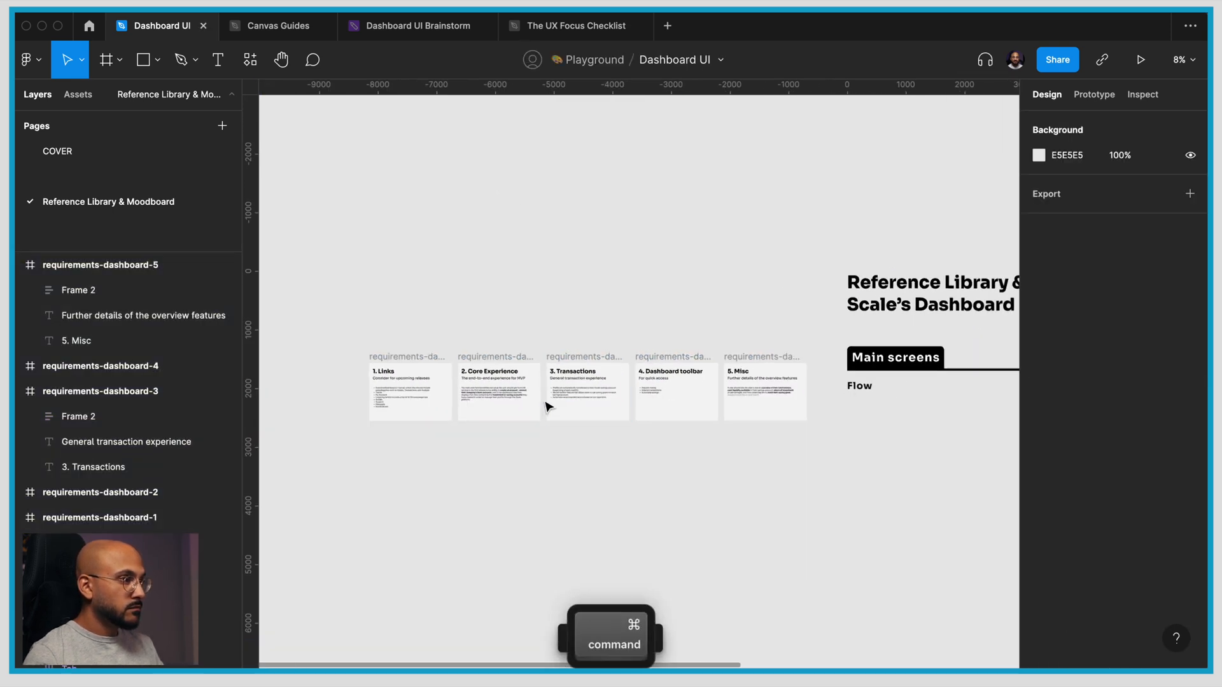
Apply auto layout to the five requirements frames and set its direction to vertical
left_click_drag(310, 311, 821, 507)
key("shift+a")
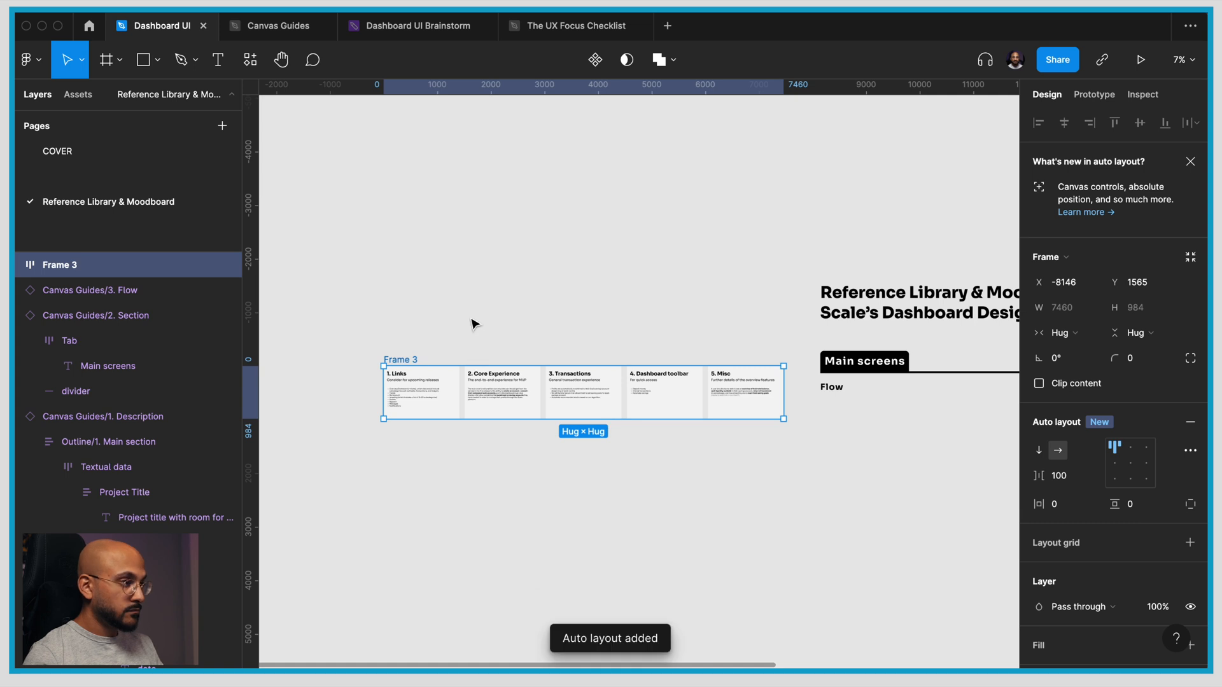
left_click(1039, 450)
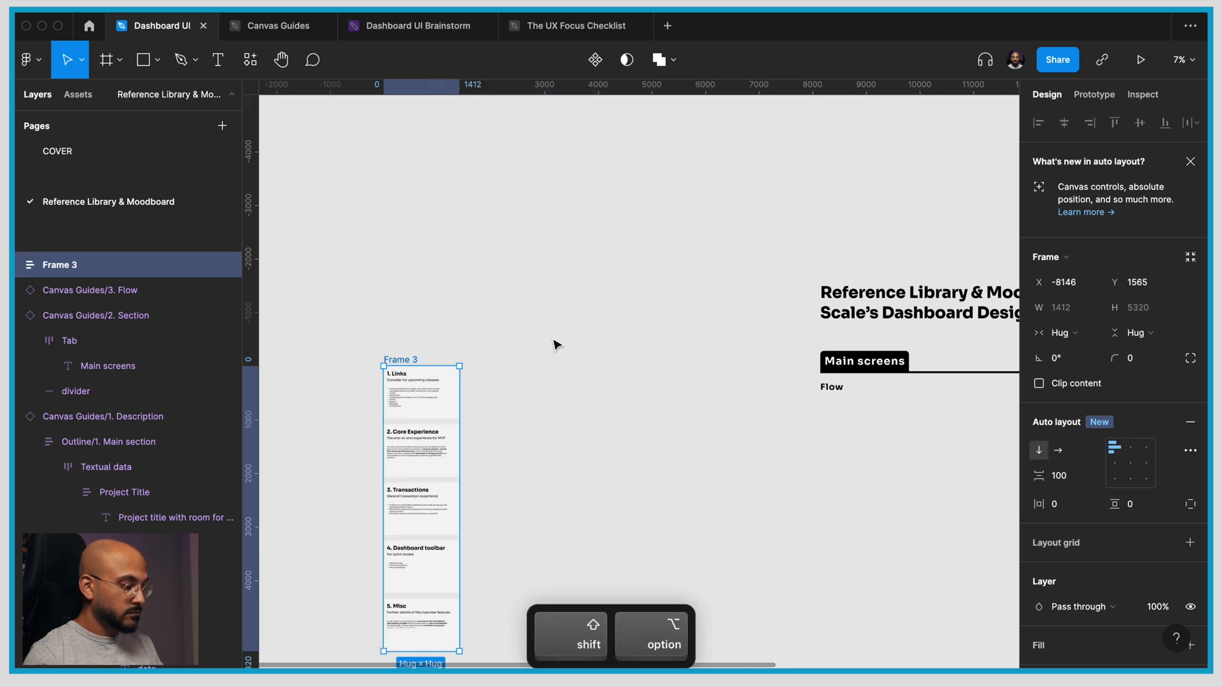
Remove auto layout from the stacked requirements frames and ungroup their wrapper frame
key("shift+alt+a")
key("shift+alt+g")
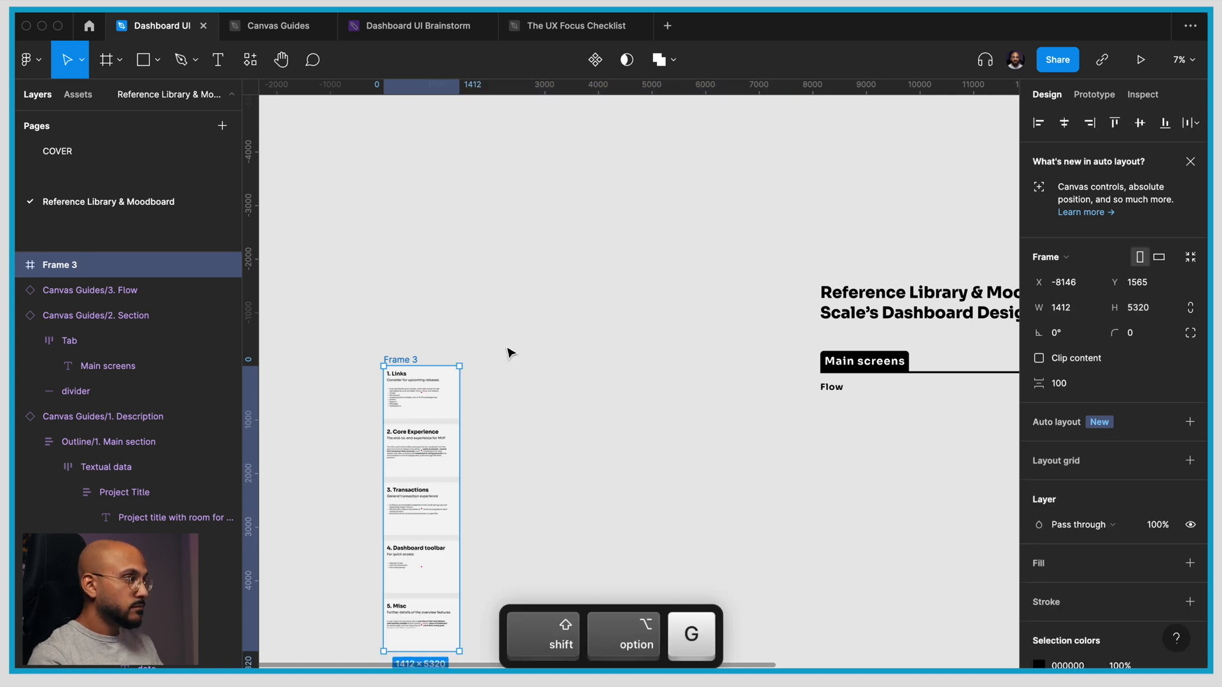
key("super+shift+g")
left_click(508, 350)
Space the five requirements frames evenly with a 400 vertical gap and move the column close to the left of the Main screens section
left_click(431, 326)
left_click_drag(431, 326, 439, 472)
left_click_drag(430, 594, 431, 603)
left_click_drag(494, 259, 345, 637)
key("ctrl+alt+t")
left_click(1073, 385)
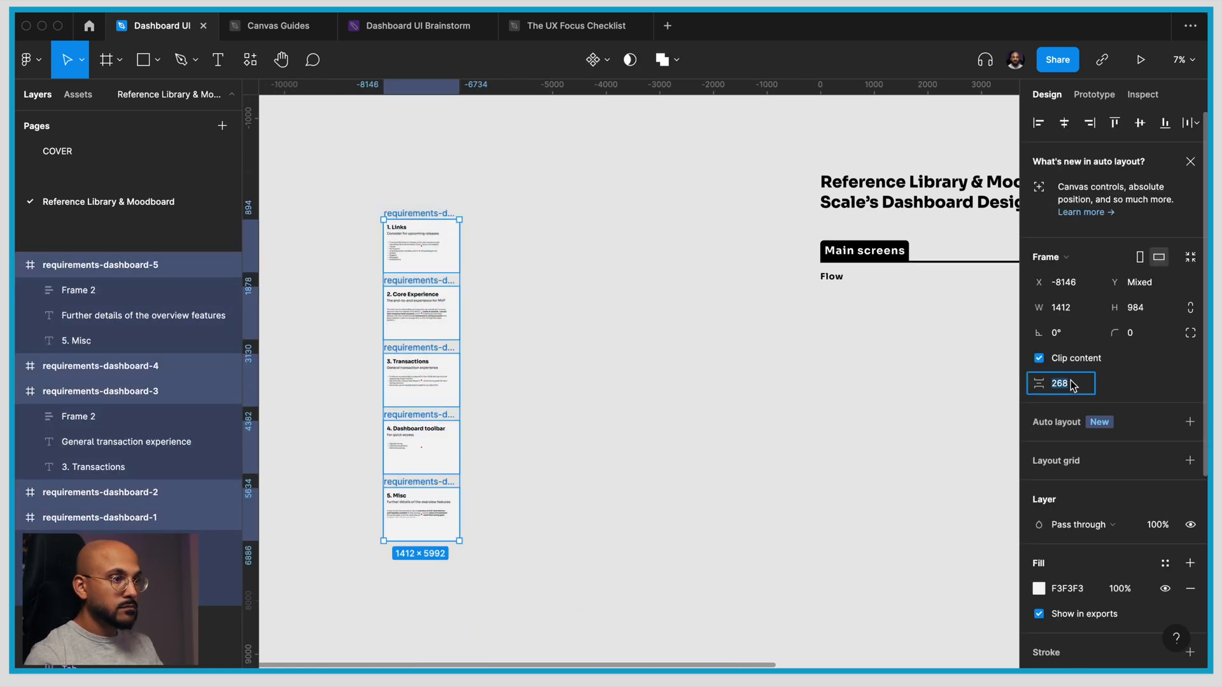
type("400")
key("Return")
left_click_drag(450, 221, 766, 287)
left_click(789, 299)
Change the "Main screens" section title to "Requirement #1: Links"
scroll(747, 319, "up", 10)
scroll(747, 319, "down", 16)
scroll(745, 321, "down", 8)
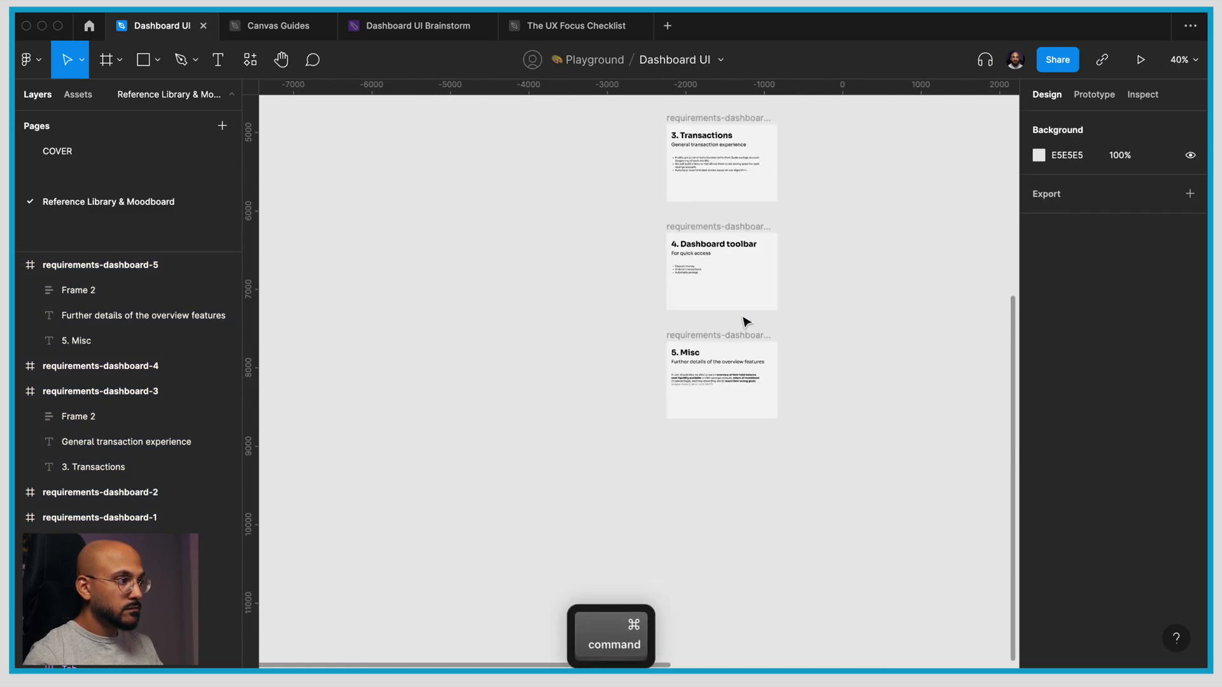
scroll(746, 322, "up", 7)
scroll(746, 322, "right", 6)
scroll(746, 321, "up", 3)
scroll(747, 321, "down", 5)
scroll(746, 323, "right", 3)
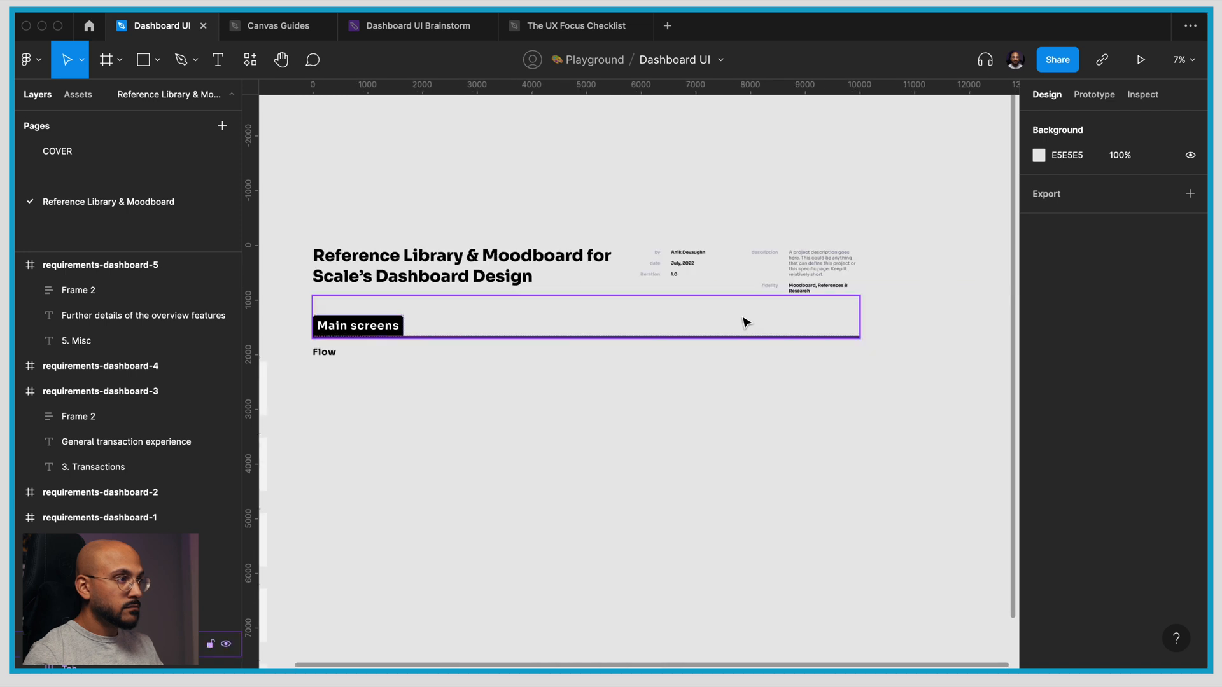
scroll(747, 322, "left", 3)
left_click(545, 336, "super")
left_click(564, 309, "super")
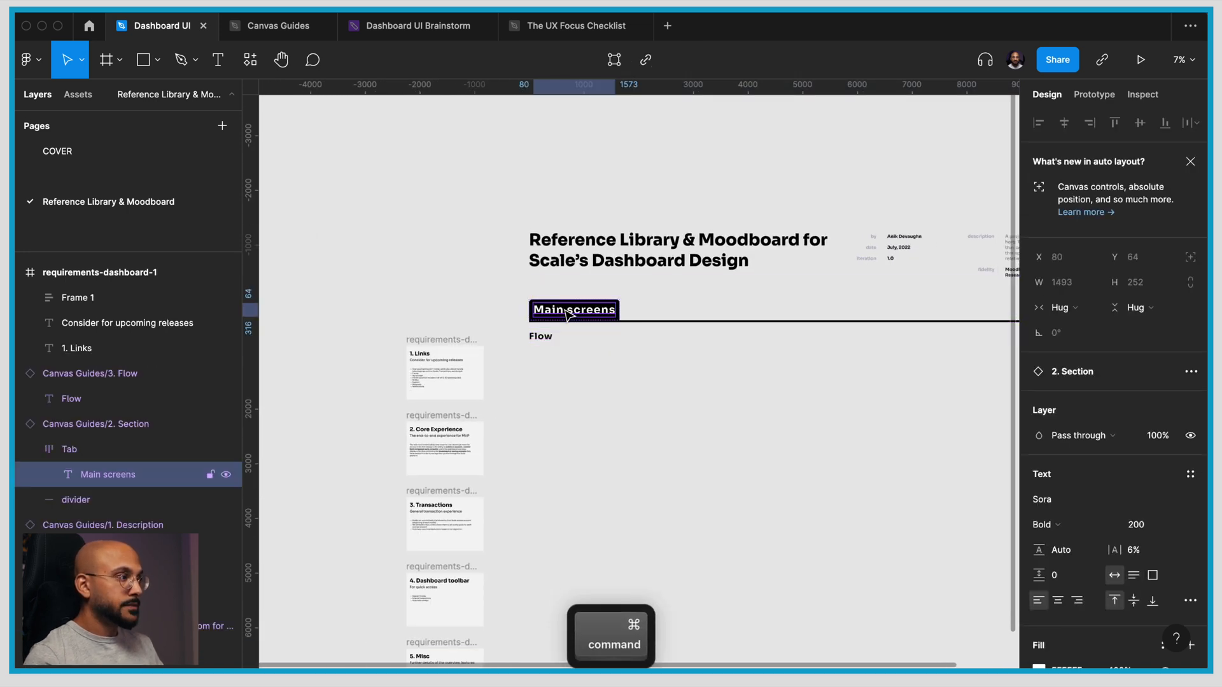
key("Return")
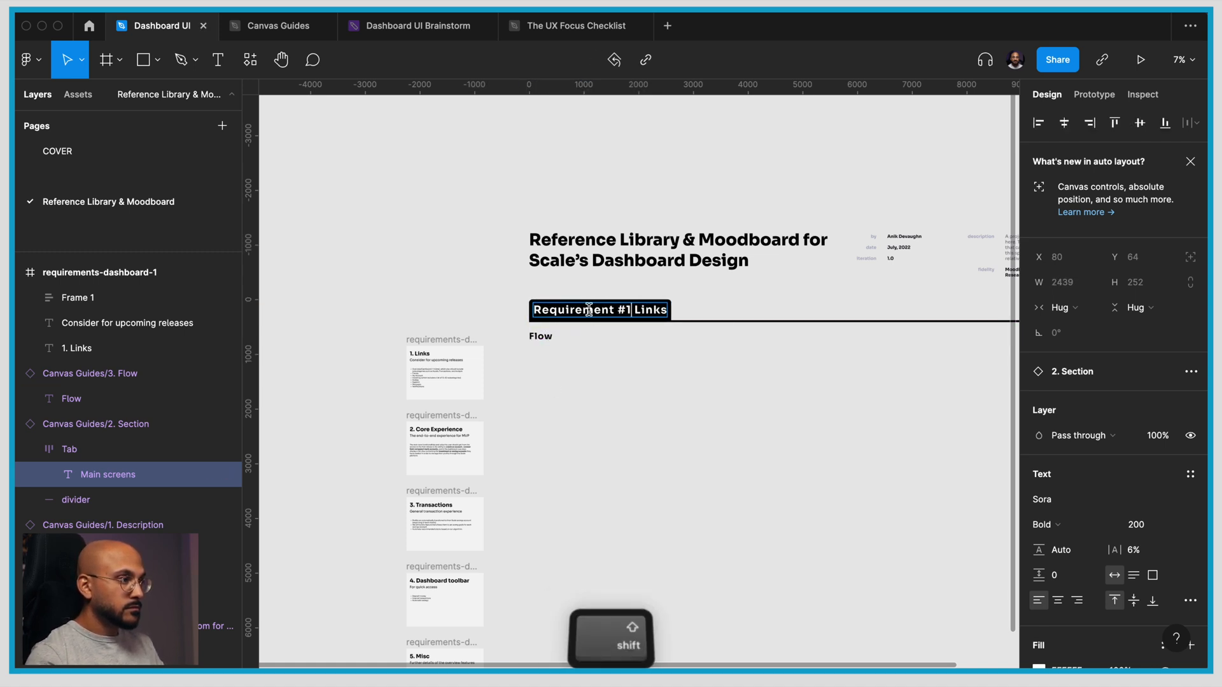
type(":")
Change the "Flow" subheading below the first section to "Examples"
scroll(503, 396, "up", 5)
left_click(591, 280)
double_click(590, 281)
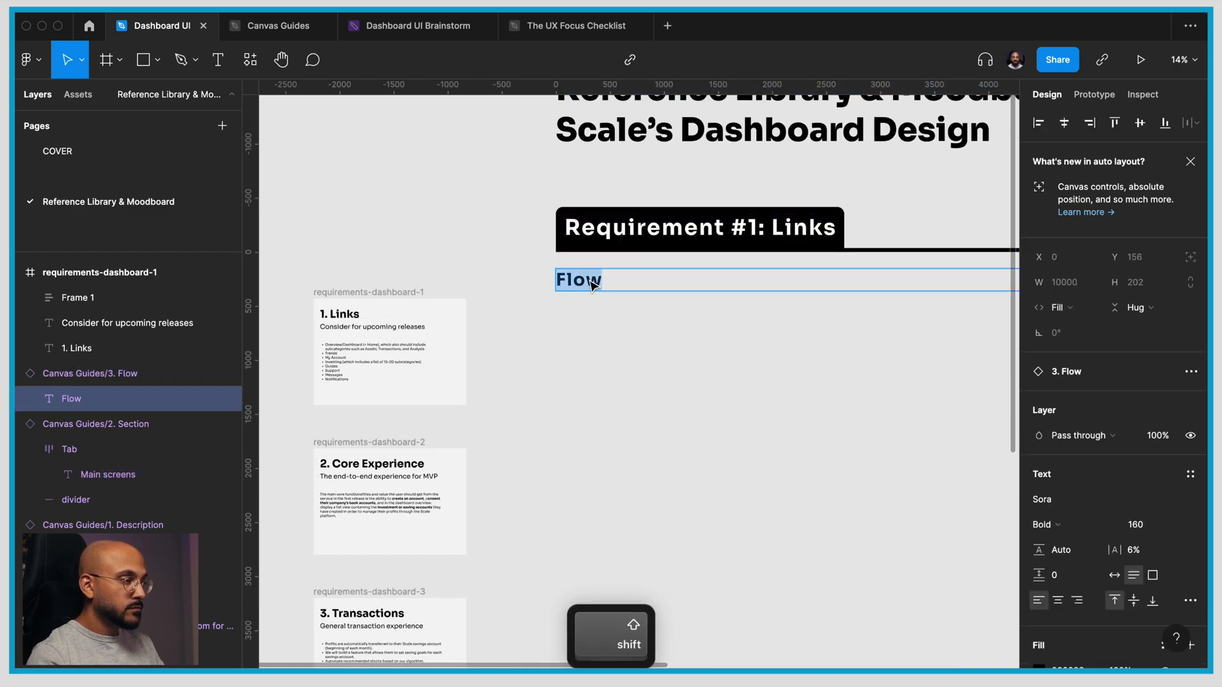
left_click(589, 360)
Duplicate the Requirement #1 section banner further down the page and title the copy "Requirement #2: Core experience"
scroll(589, 360, "down", 5)
left_click_drag(657, 291, 659, 605)
left_click(646, 607, "super")
scroll(650, 572, "down", 2)
scroll(655, 484, "up", 5)
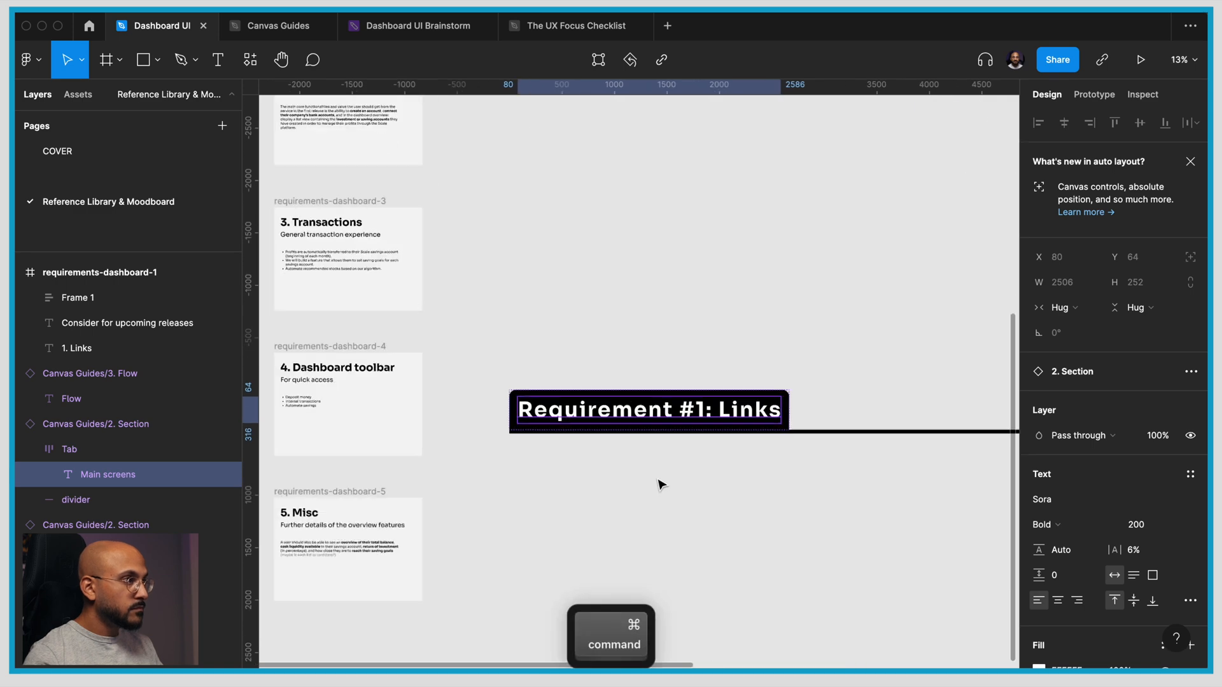
scroll(660, 464, "up", 3)
scroll(395, 294, "up", 8)
scroll(394, 294, "down", 5)
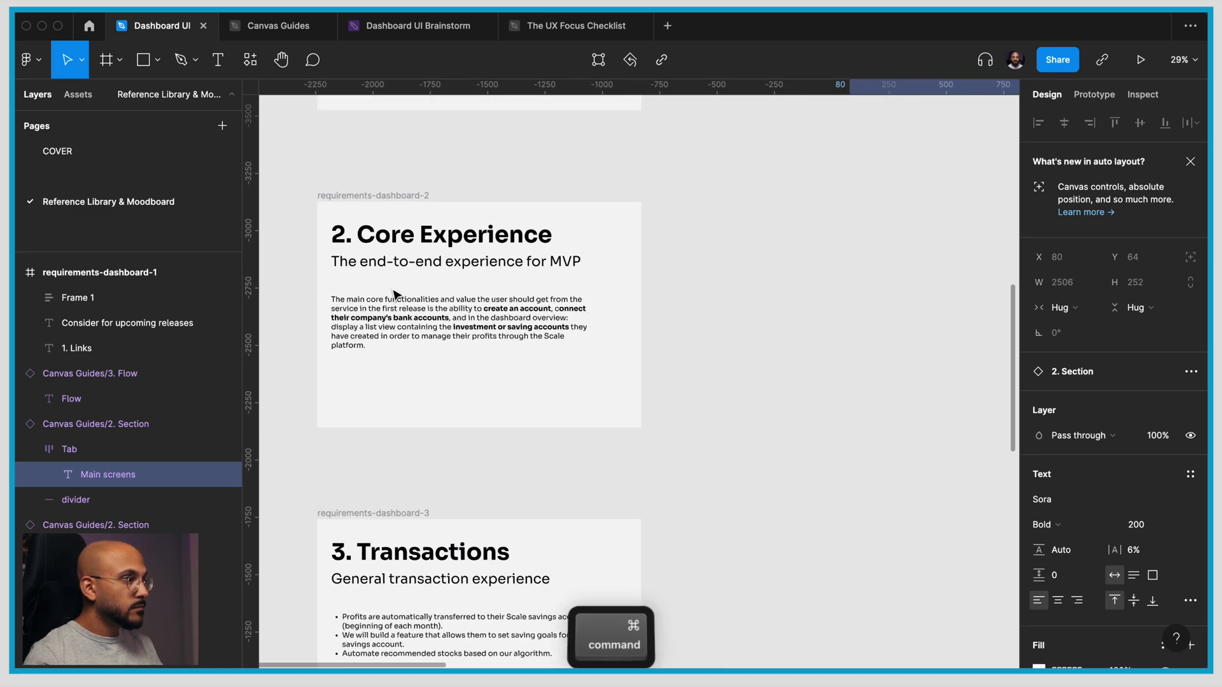
scroll(395, 294, "down", 7)
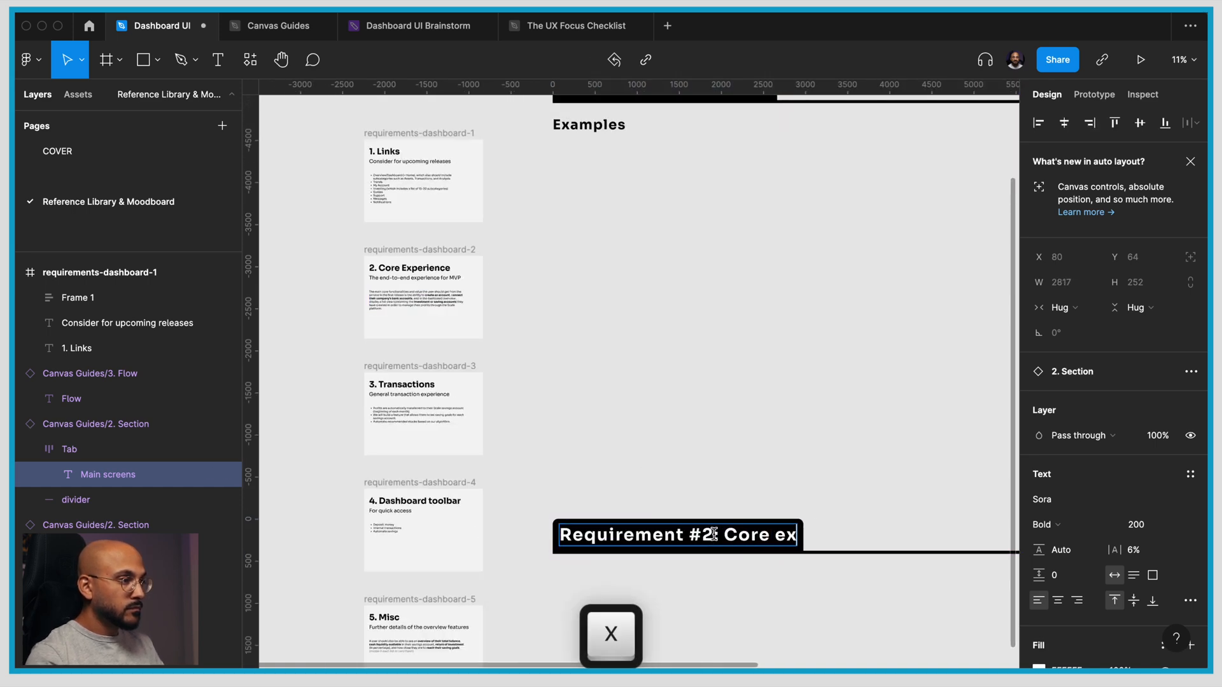
key("Escape")
Duplicate the "Examples" subheading and place the copy directly beneath the Requirement #2 section banner
scroll(704, 456, "down", 3)
scroll(704, 456, "down", 3)
scroll(698, 305, "up", 5)
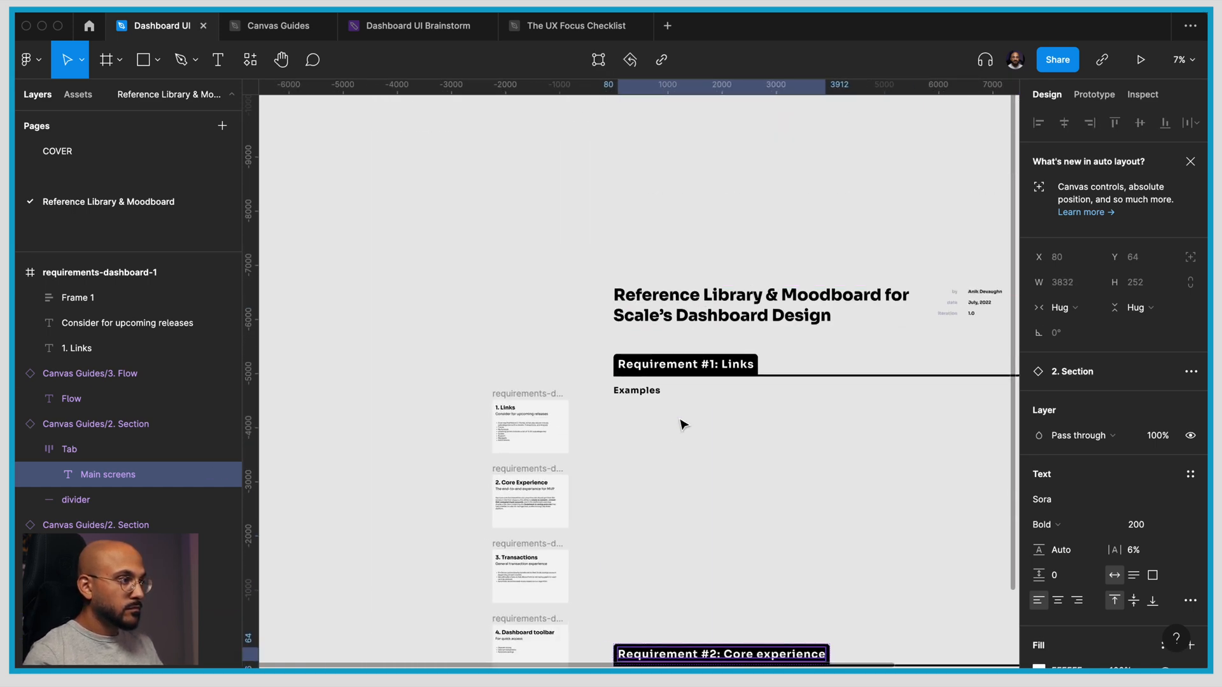
left_click_drag(669, 386, 629, 474)
scroll(674, 528, "down", 5)
left_click(653, 456)
scroll(628, 482, "up", 5)
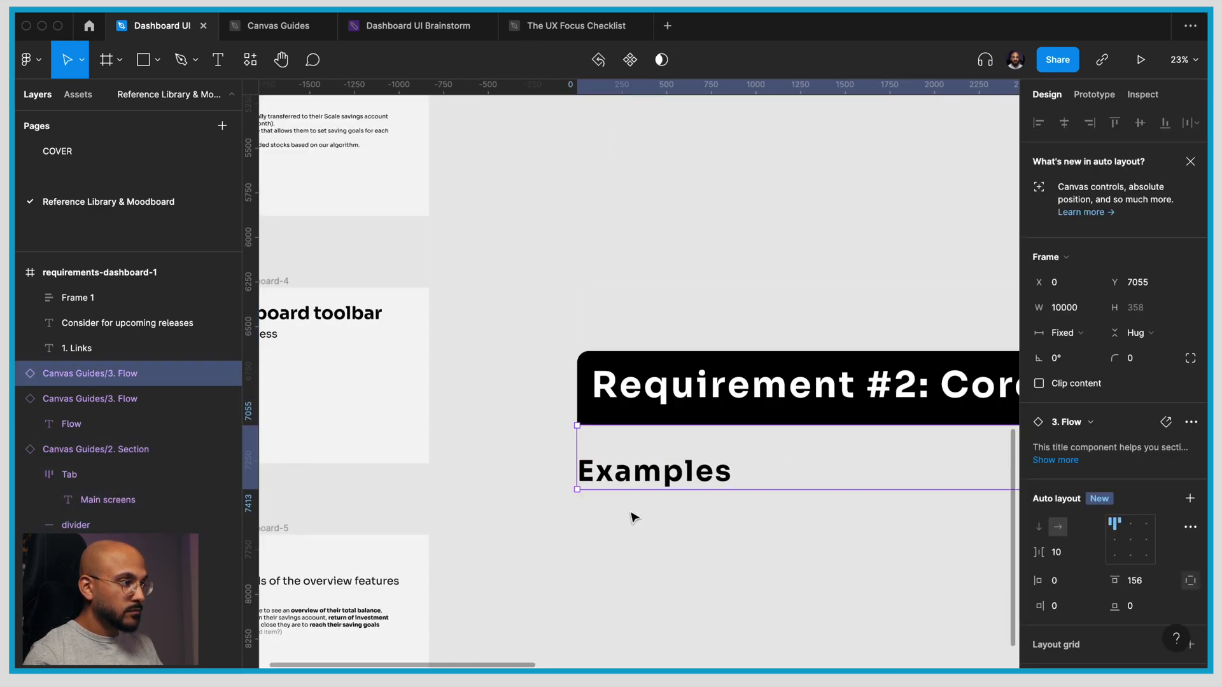
left_click(632, 514)
Duplicate the Requirement #2 banner together with its Examples subheading three times, evenly spaced down the page
scroll(631, 511, "down", 7)
left_click(657, 484)
left_click_drag(675, 437, 687, 529)
scroll(687, 529, "down", 6)
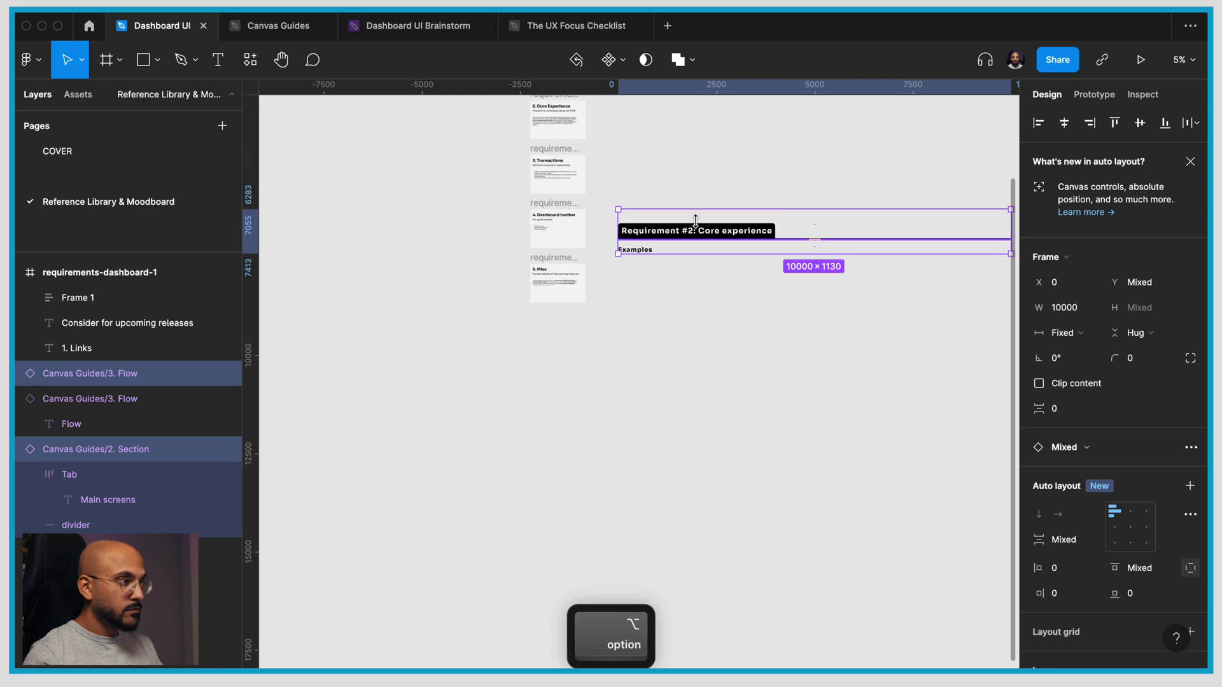
left_click_drag(695, 226, 668, 624)
scroll(698, 446, "up", 5)
scroll(675, 573, "down", 6)
key("super+d")
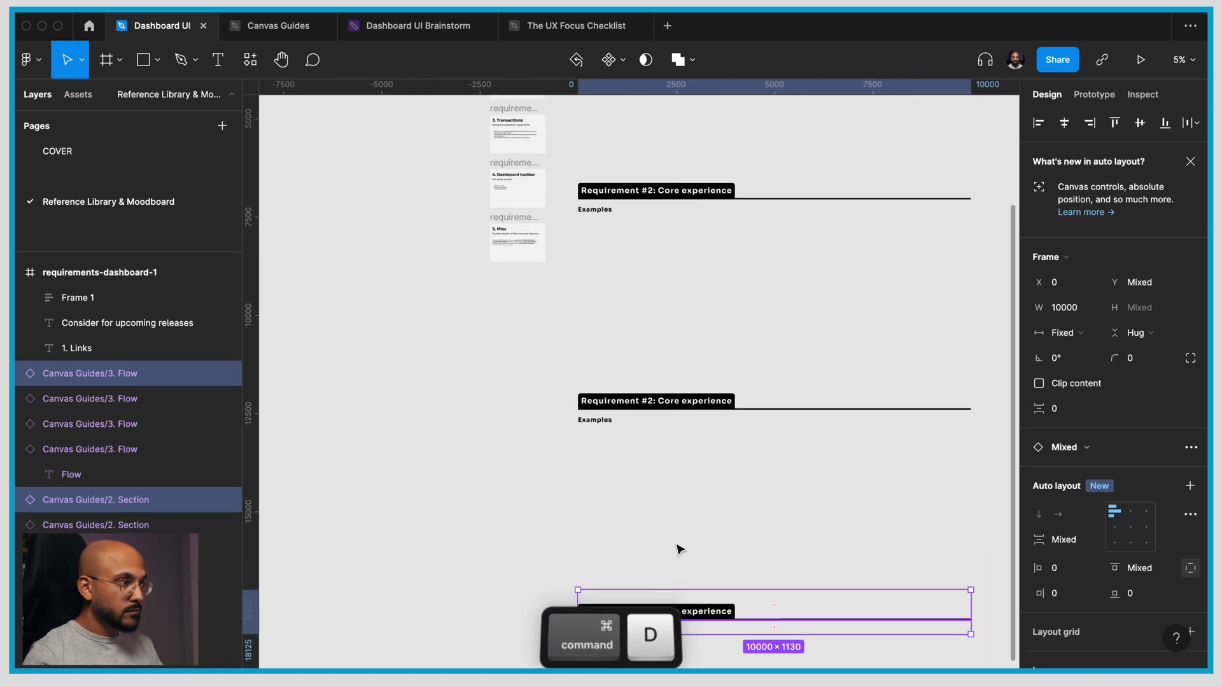
scroll(674, 281, "down", 5)
scroll(668, 423, "up", 8)
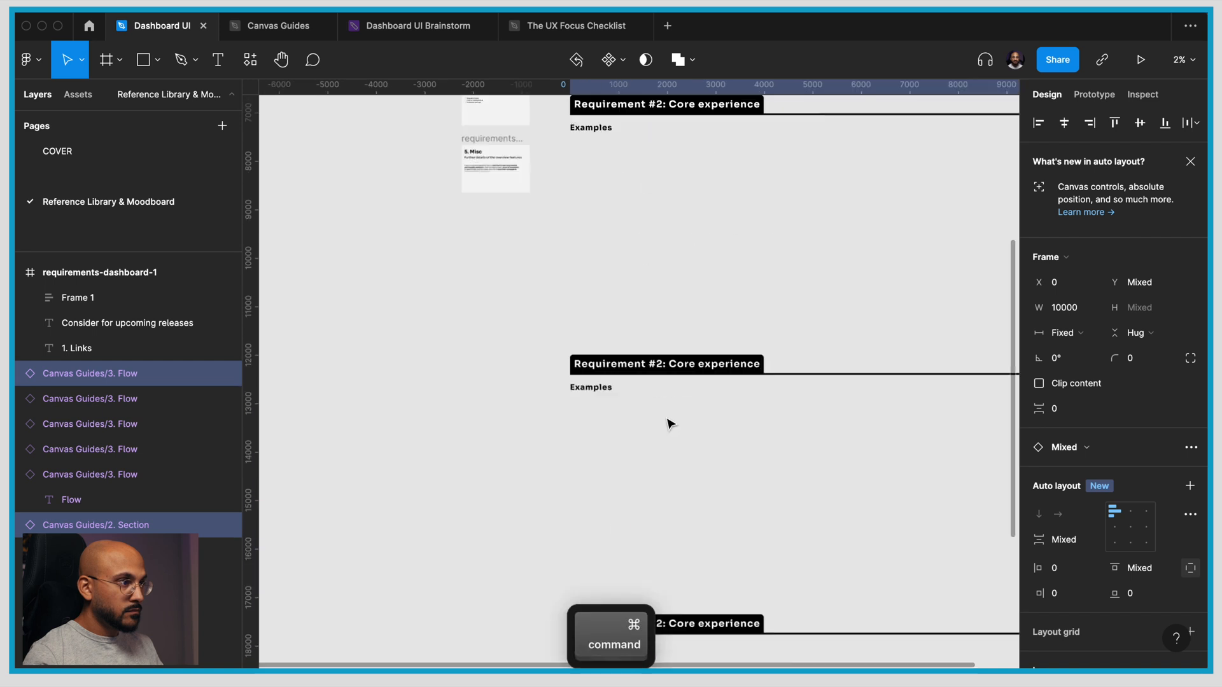
scroll(669, 424, "down", 5)
left_click(589, 399)
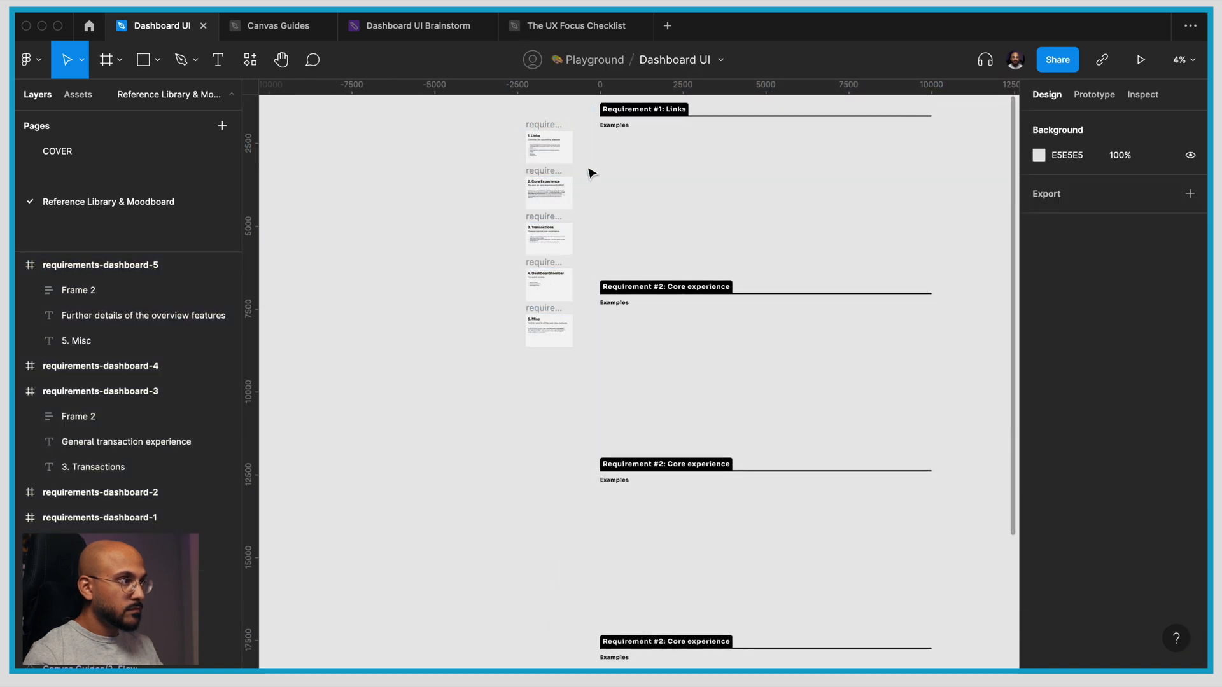
Move the Core Experience, Transactions and Dashboard toolbar frames down beside the second, third and fourth sections
left_click_drag(588, 169, 487, 342)
left_click_drag(558, 232, 558, 463)
left_click_drag(560, 351, 560, 350)
left_click_drag(503, 343, 586, 545)
scroll(585, 489, "down", 2)
left_click_drag(560, 226, 561, 542)
left_click(519, 436)
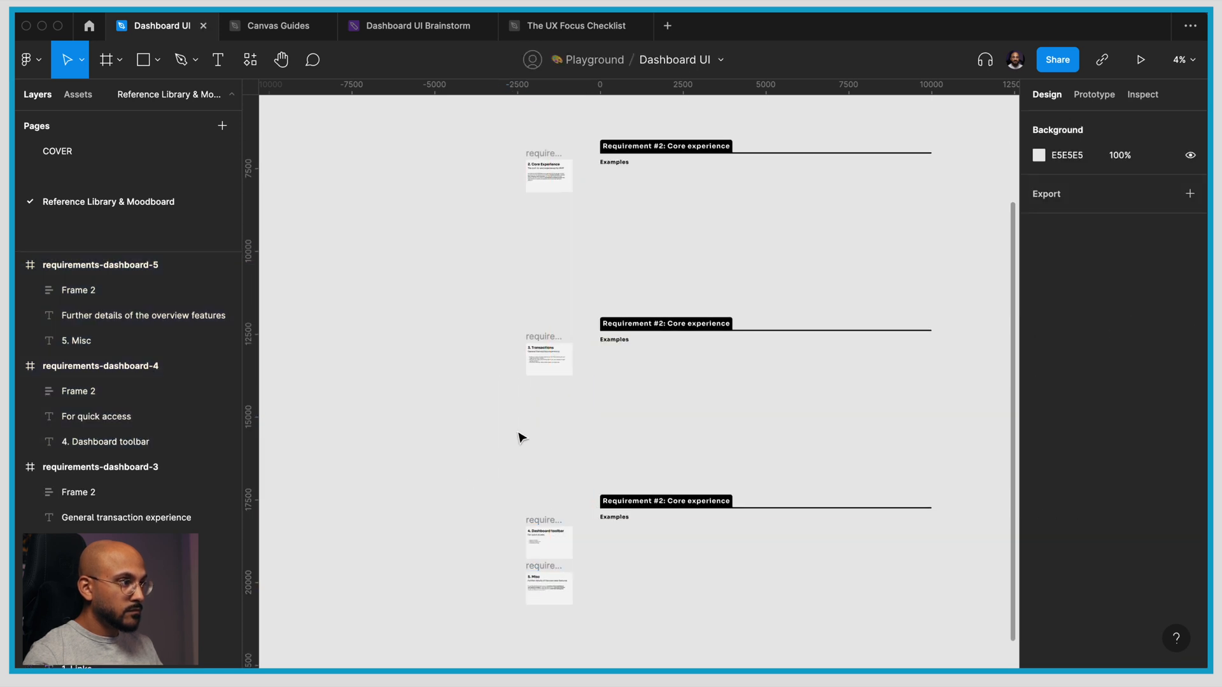
Retitle the third section banner "Requirement #3: Transactions"
scroll(519, 436, "up", 6)
scroll(519, 436, "down", 5)
scroll(574, 423, "up", 5)
left_click(715, 268, "super")
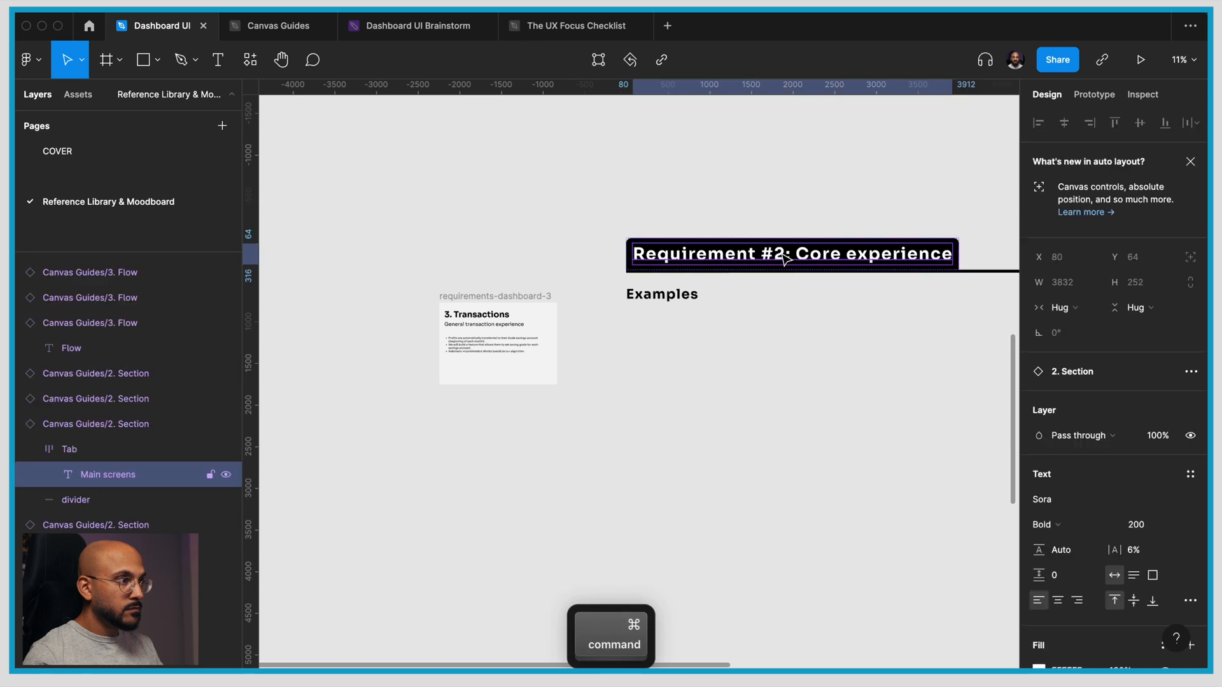
double_click(786, 254)
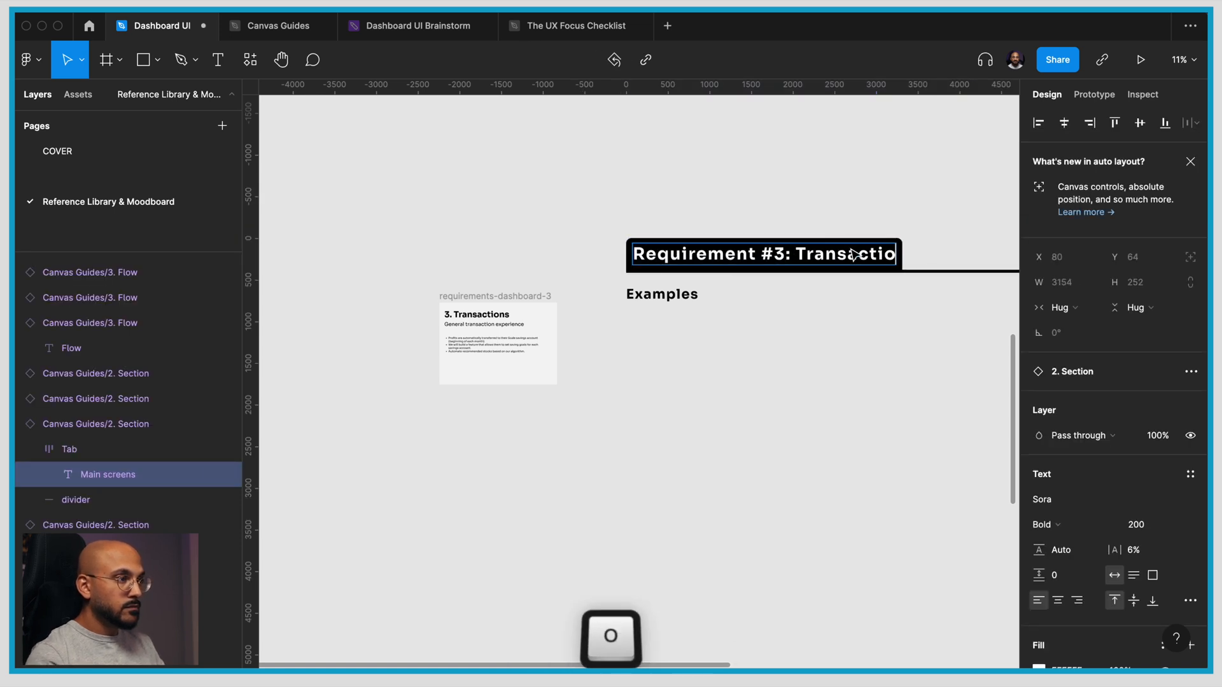
scroll(505, 332, "up", 5)
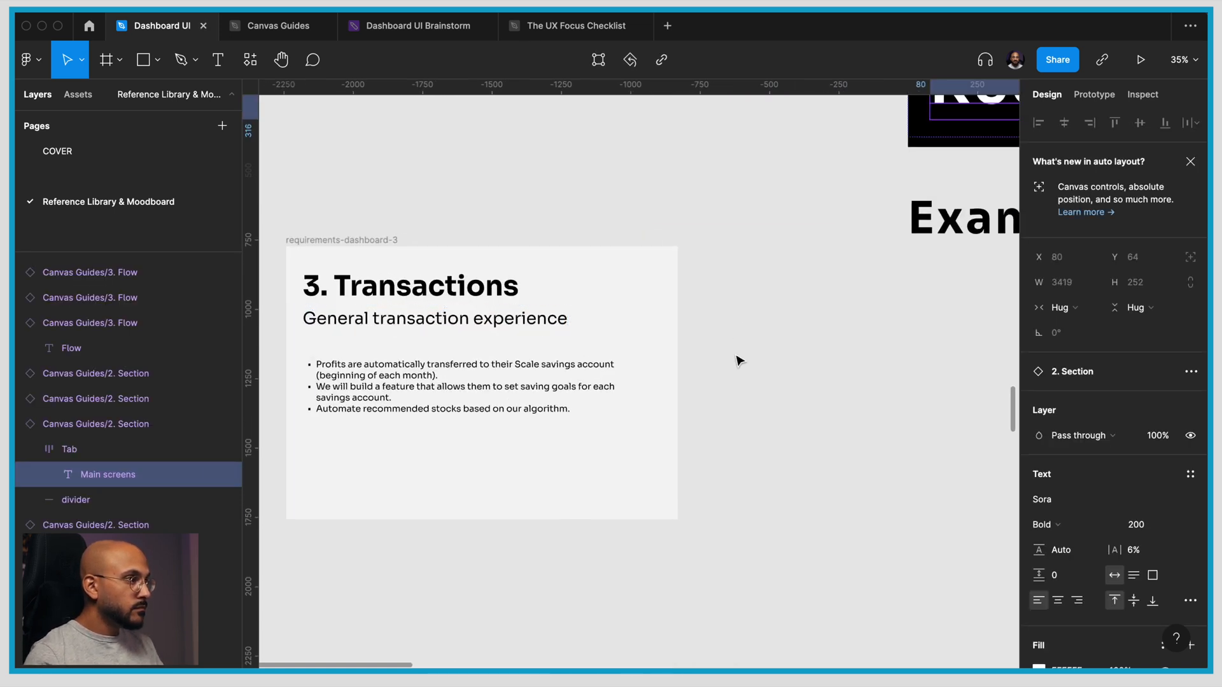
Retitle the fourth section banner "Requirement #4: Dashboard toolbar"
scroll(695, 382, "down", 10)
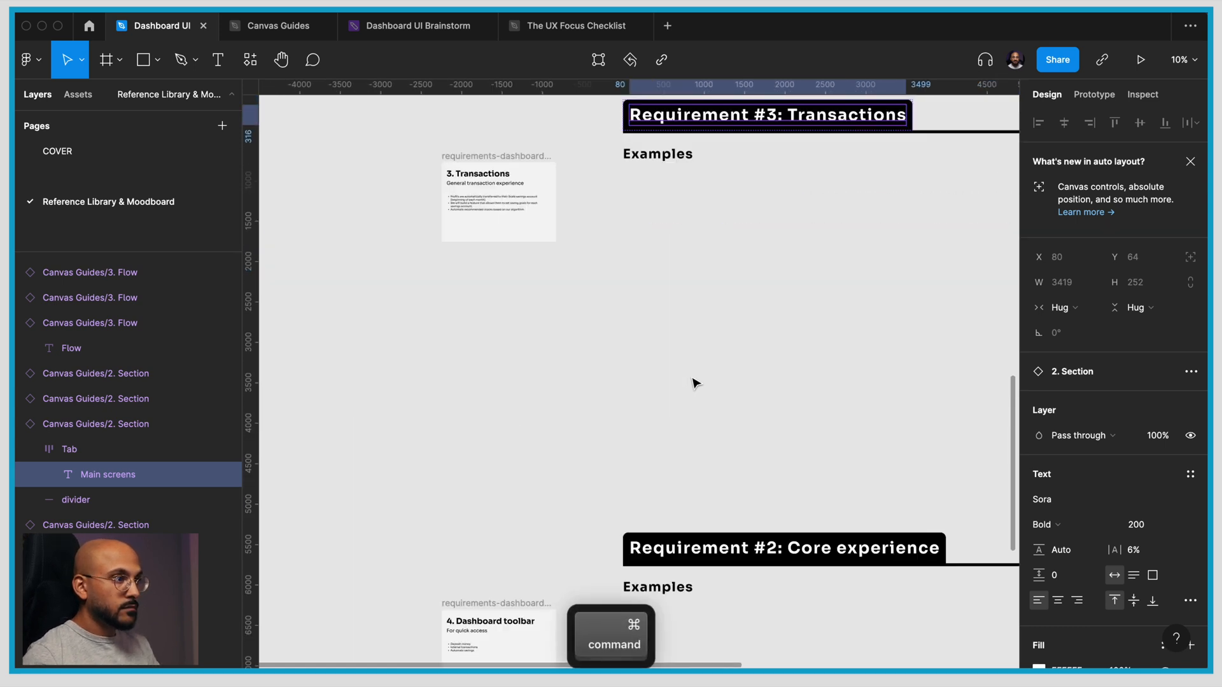
scroll(642, 403, "up", 4)
double_click(855, 242)
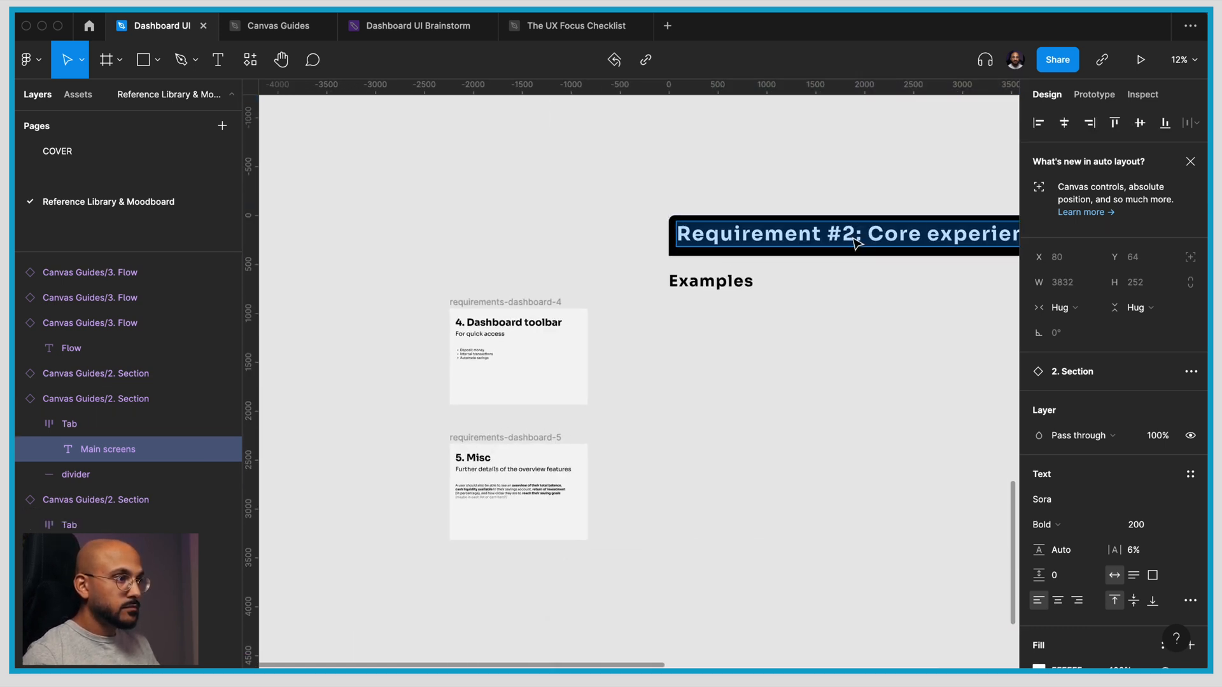
left_click(870, 236)
key("shift+super+Right")
type("Dashboard")
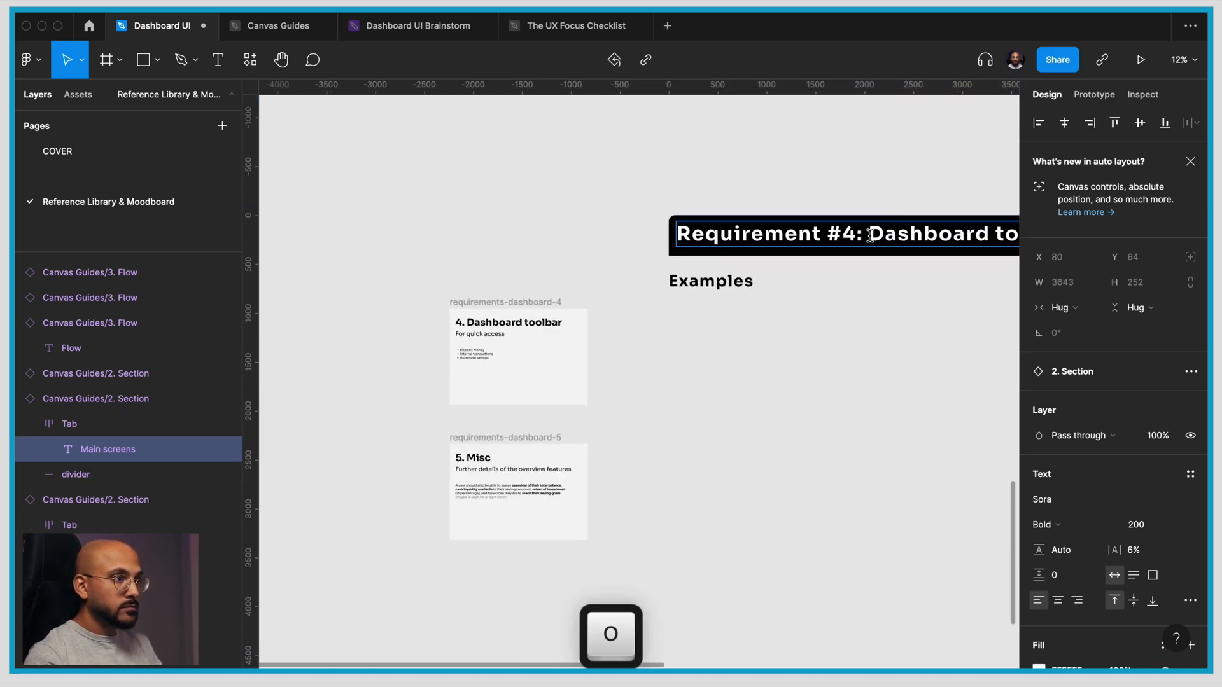
Move the Misc requirements frame down beside the fifth section
scroll(728, 372, "right", 3)
scroll(731, 376, "down", 2)
scroll(731, 376, "down", 3)
left_click_drag(445, 232, 454, 512)
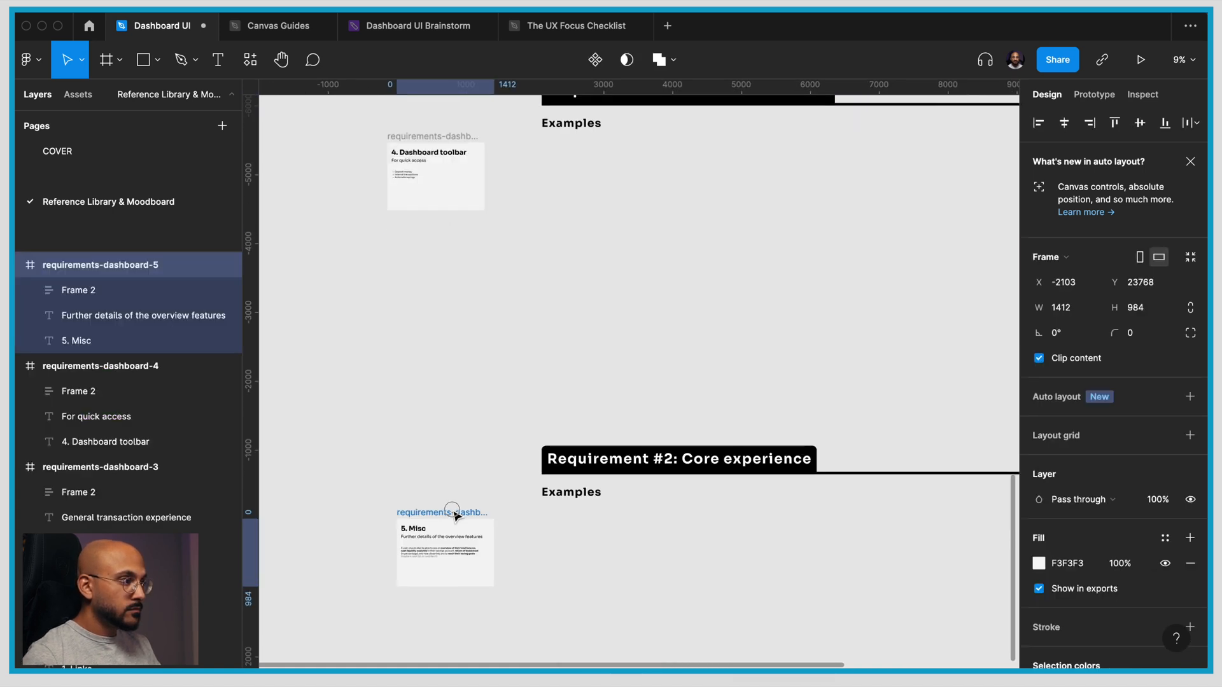
Retitle the fifth section banner "Misc Inspiration"
double_click(629, 464, "super")
type("Misc Inspiration")
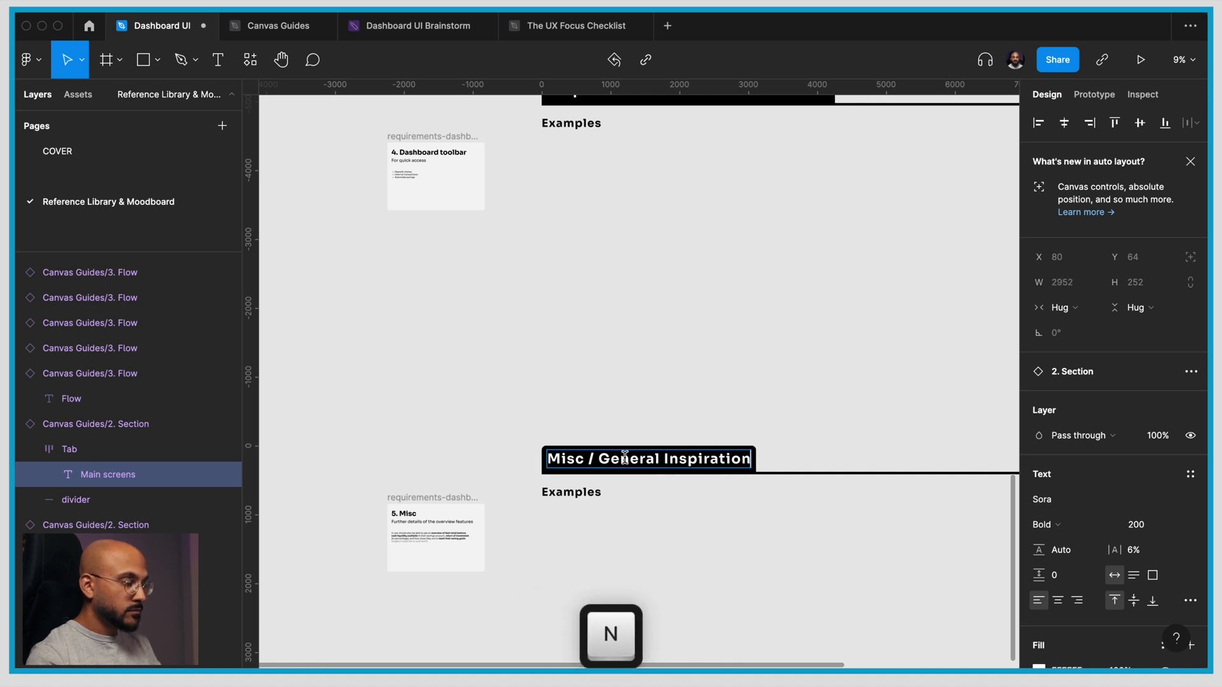
left_click(701, 401)
scroll(700, 401, "down", 5)
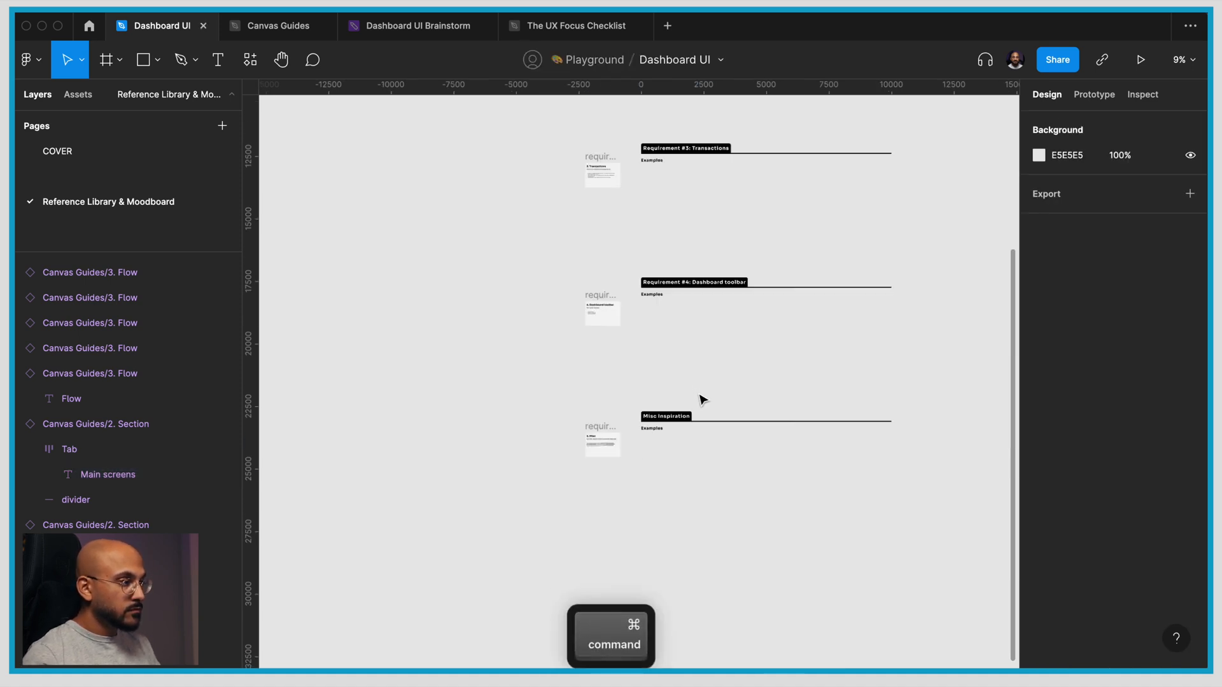
scroll(700, 401, "up", 5)
scroll(701, 401, "right", 3)
scroll(700, 401, "down", 1)
scroll(457, 244, "up", 5)
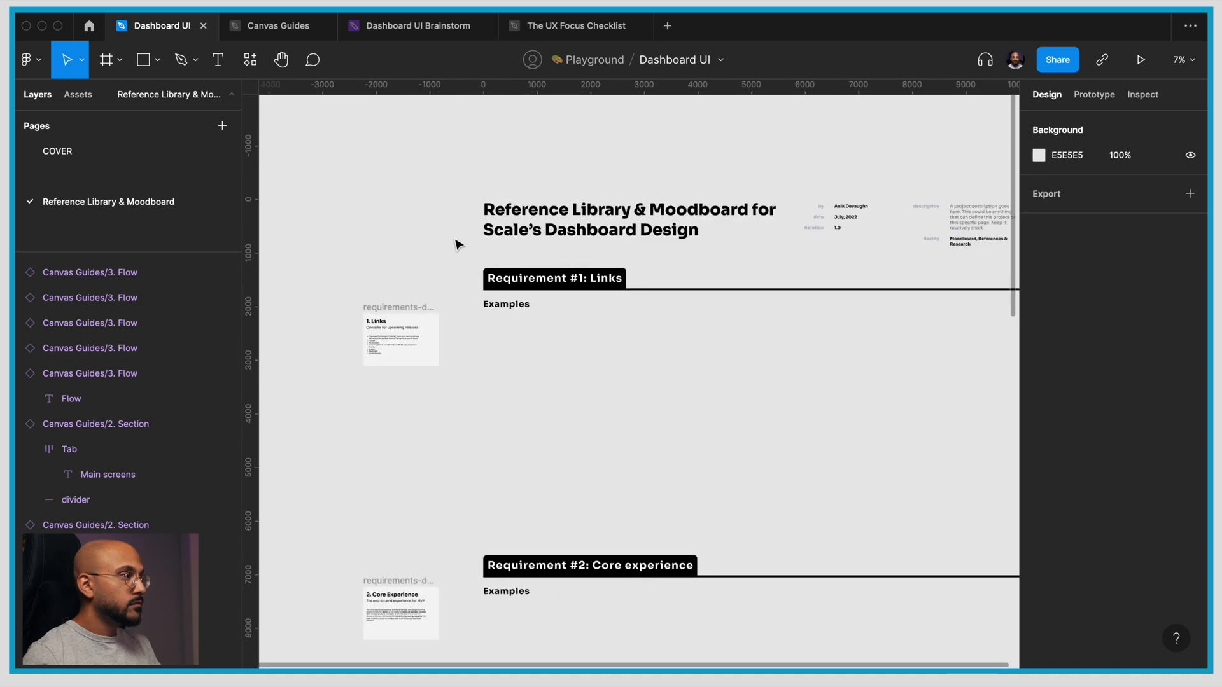
Switch to the browser showing Mobbin and open the Thumbtack and Medium iOS apps in new tabs
key("super+Tab")
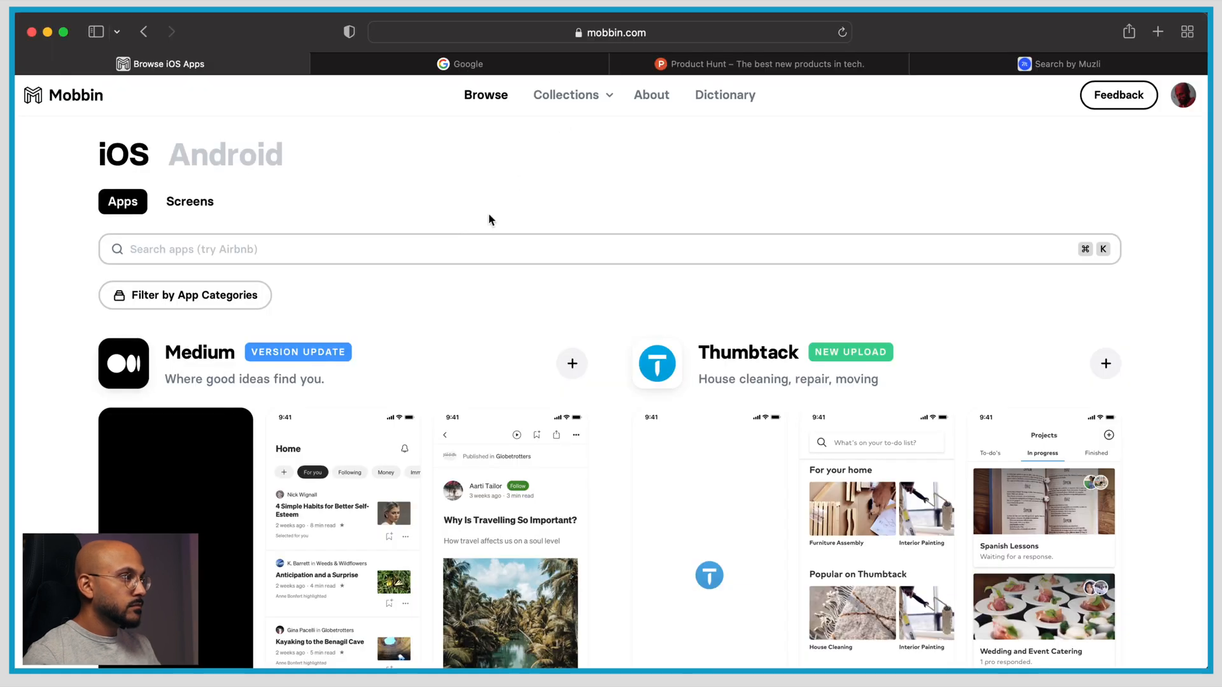
left_click(309, 248)
left_click(227, 213)
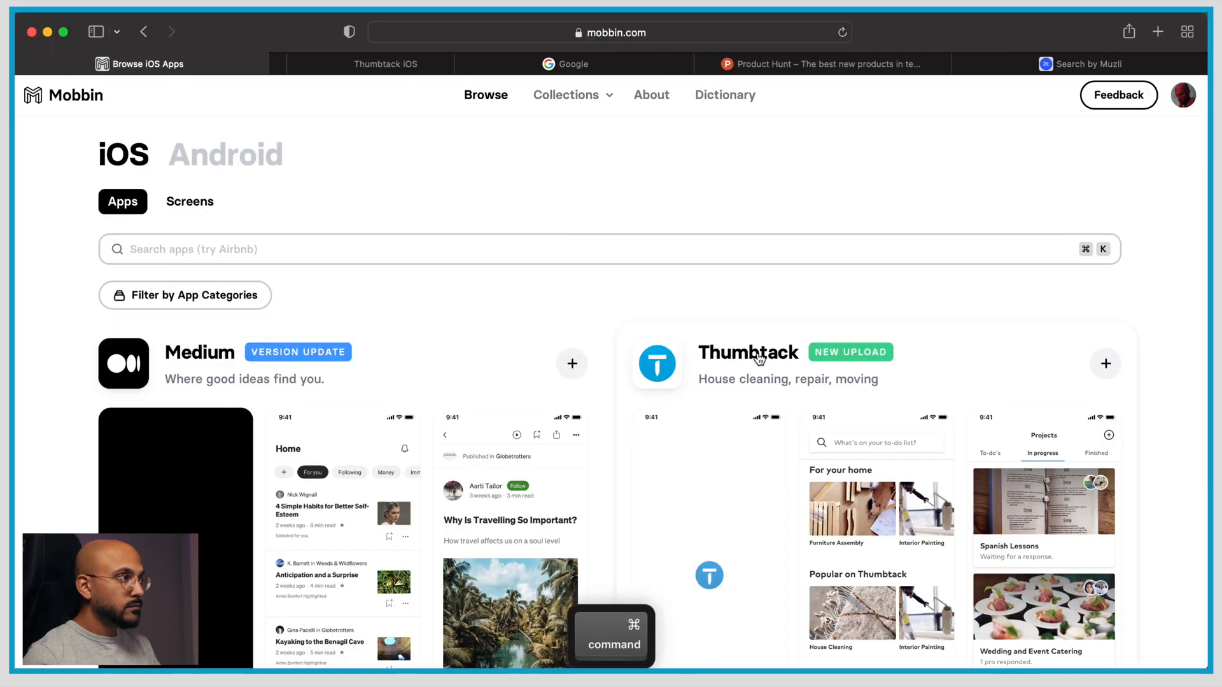
scroll(760, 358, "down", 2)
left_click(214, 254, "super")
Browse Mobbin's iOS app list and look through the Thumbtack iOS screens
scroll(470, 240, "down", 8)
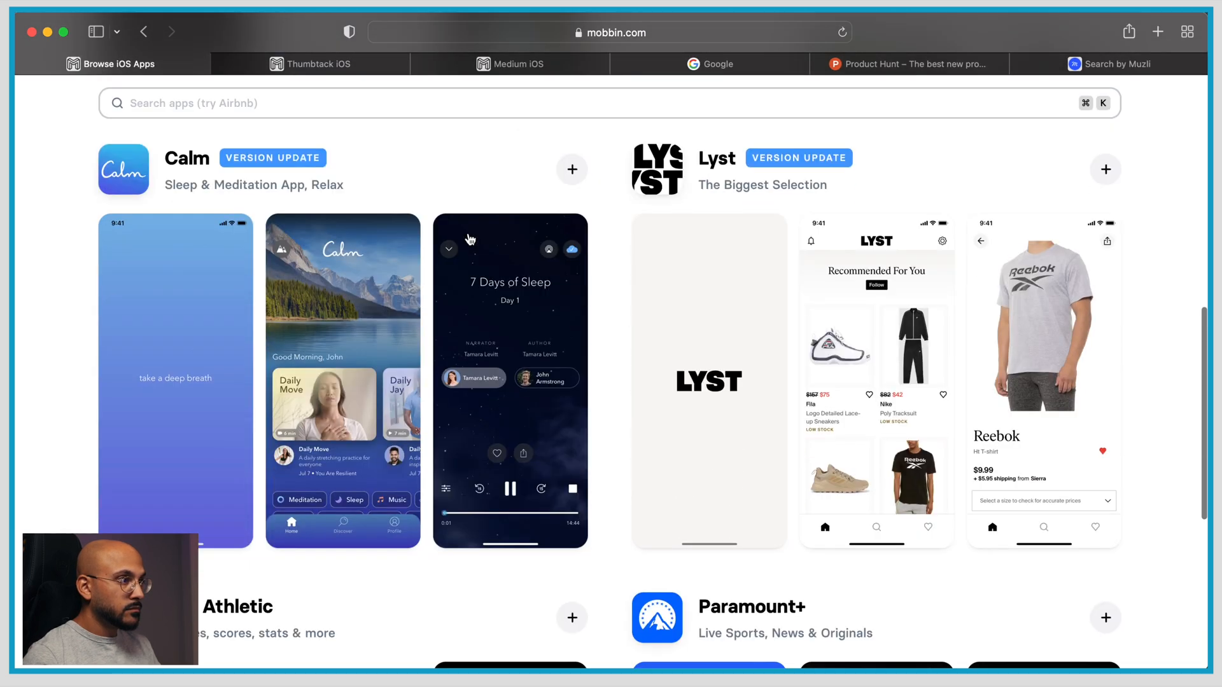
scroll(470, 240, "down", 10)
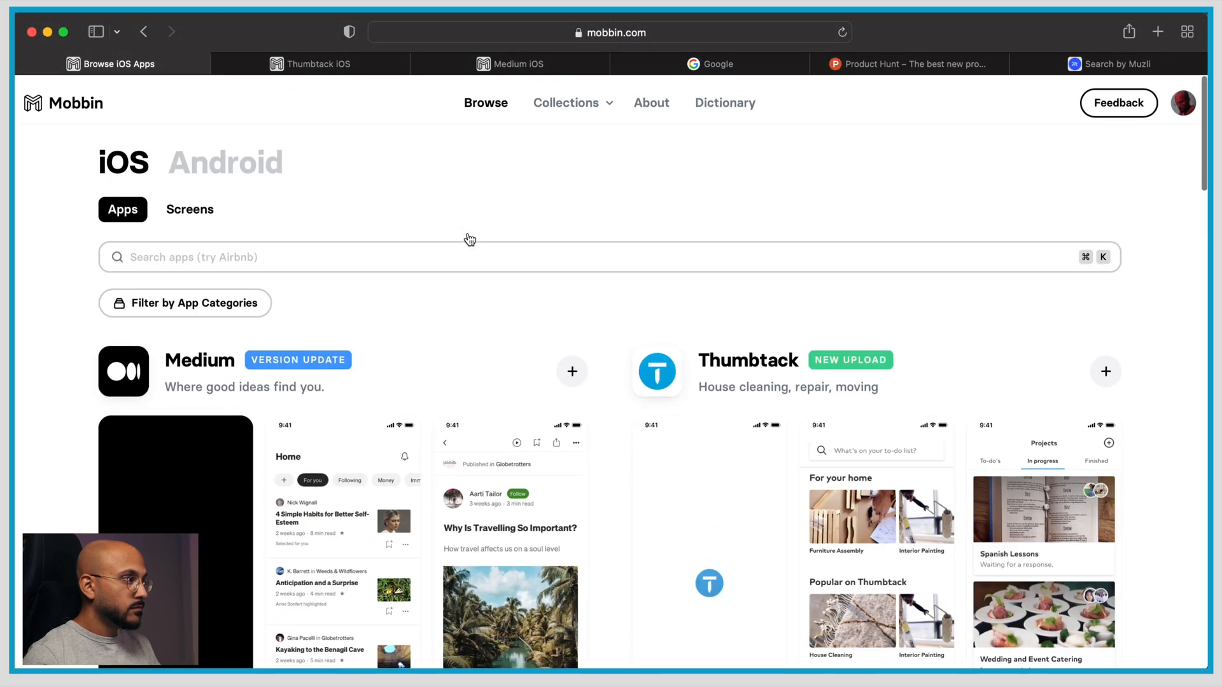
left_click(305, 69)
scroll(407, 343, "down", 5)
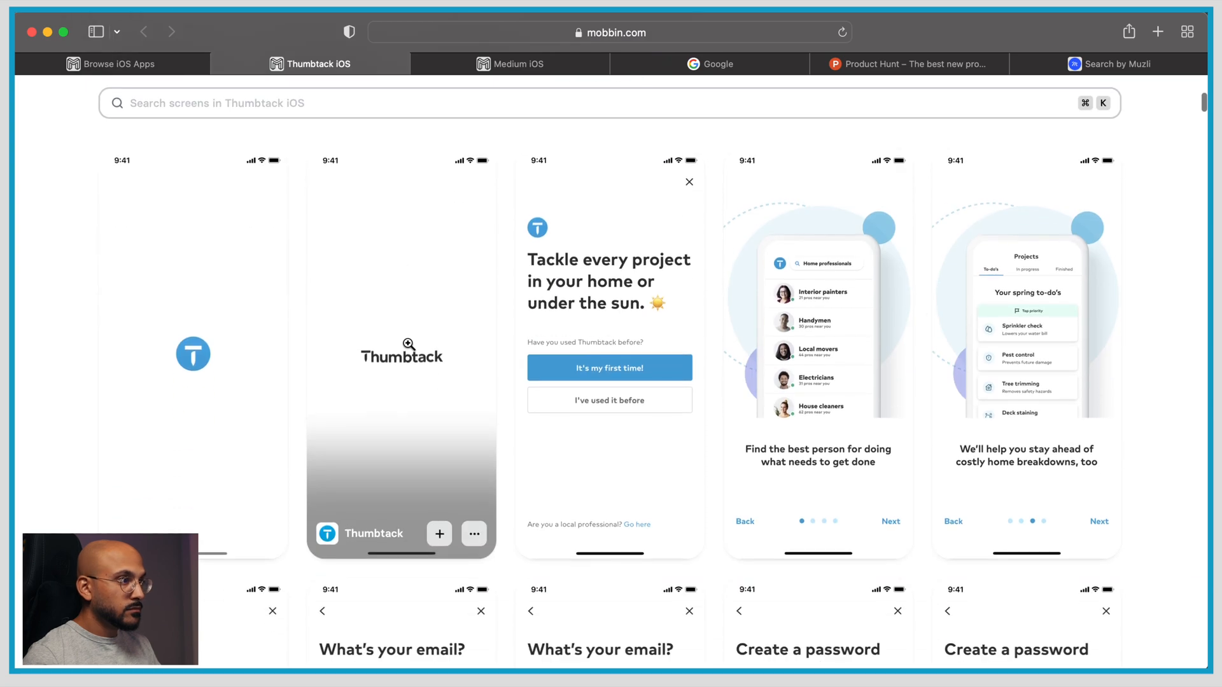
Filter the Thumbtack iOS screens by the Card element and open the home screen with the AC maintenance card
scroll(1139, 401, "down", 5)
scroll(1118, 403, "down", 10)
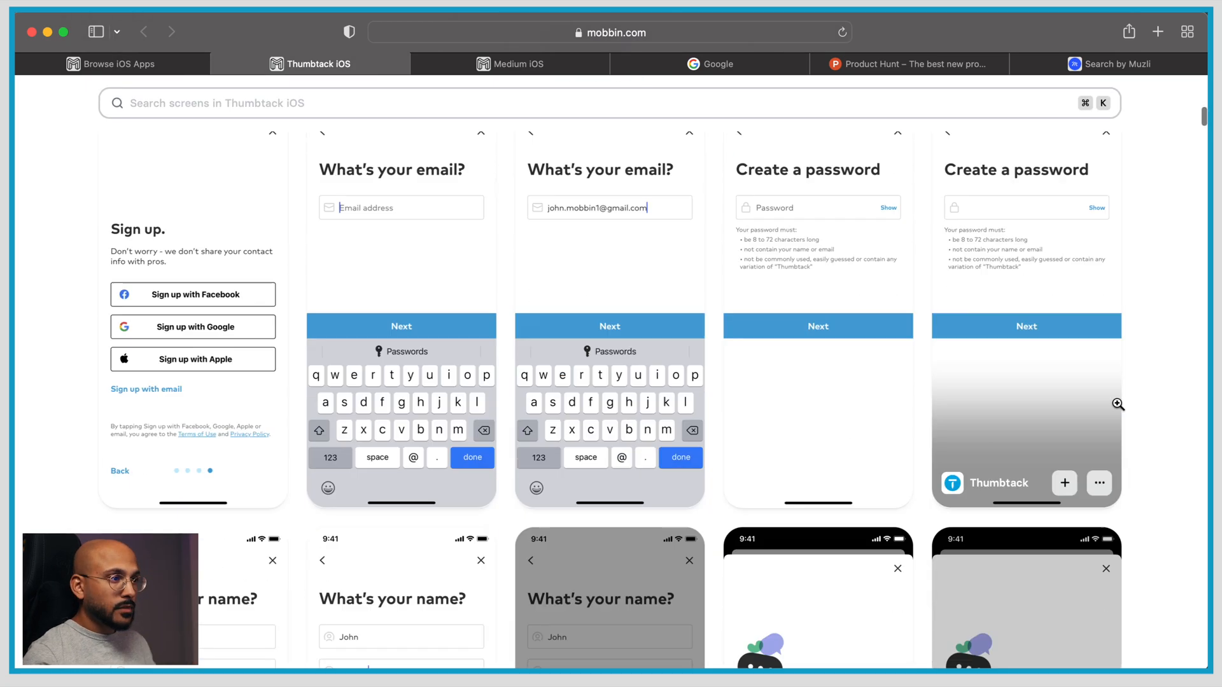
scroll(1118, 404, "down", 20)
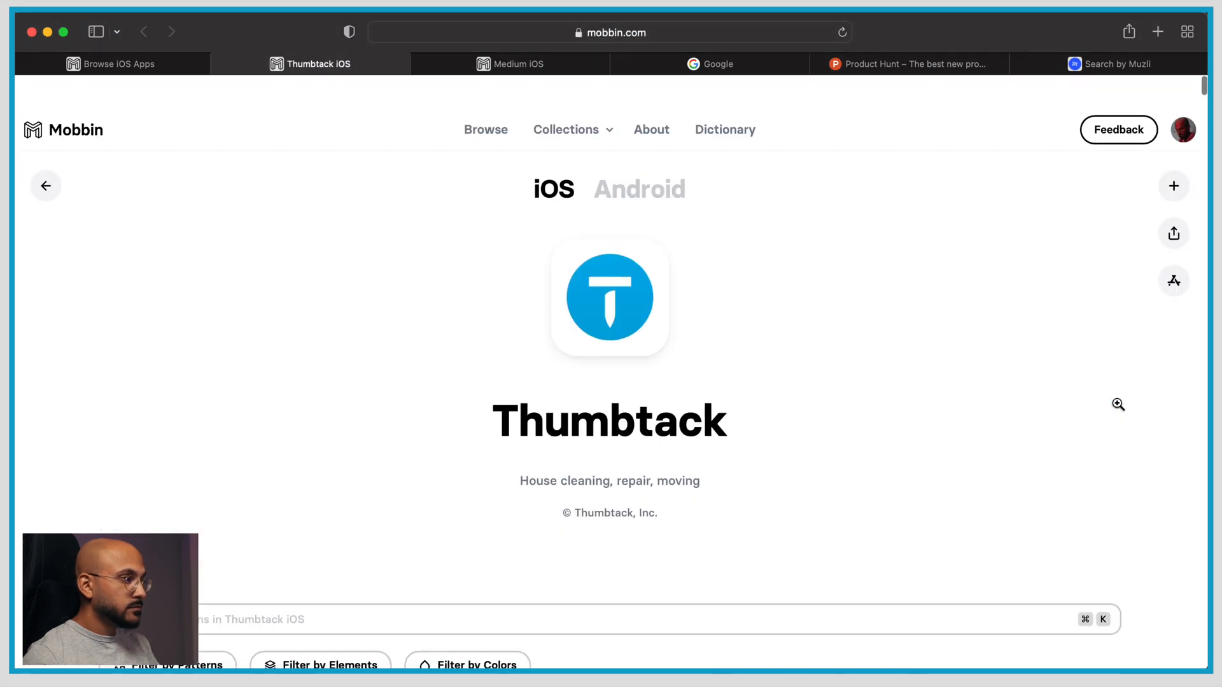
scroll(1118, 403, "up", 20)
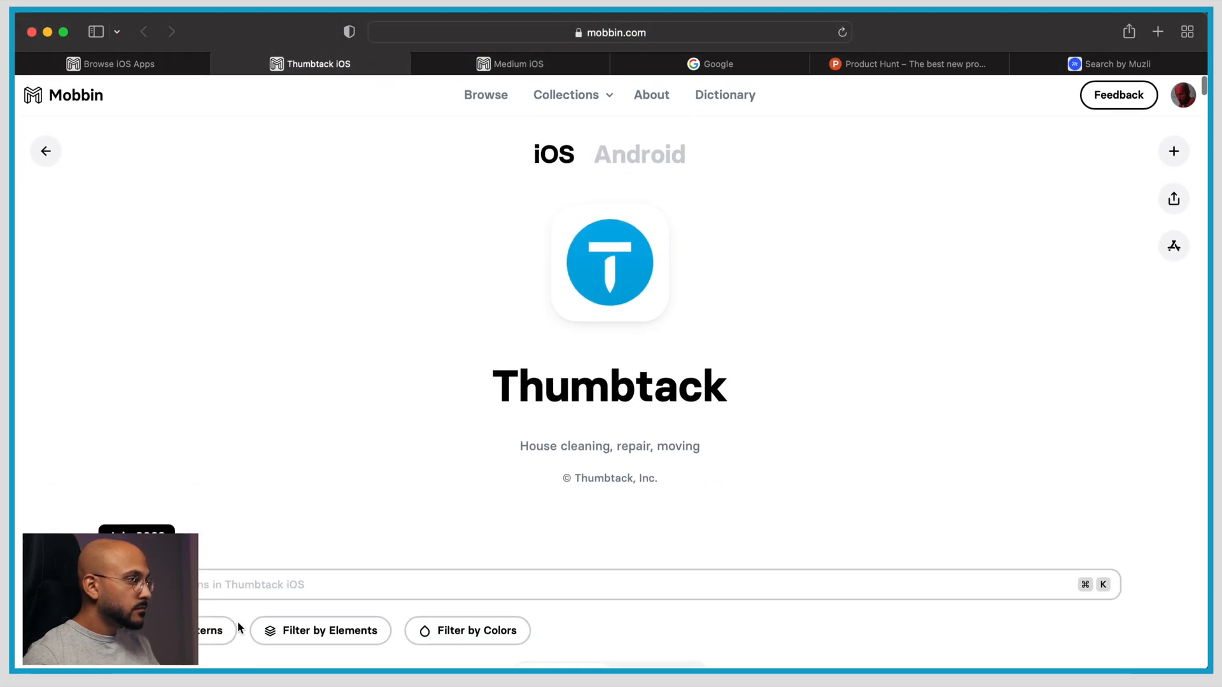
left_click(258, 629)
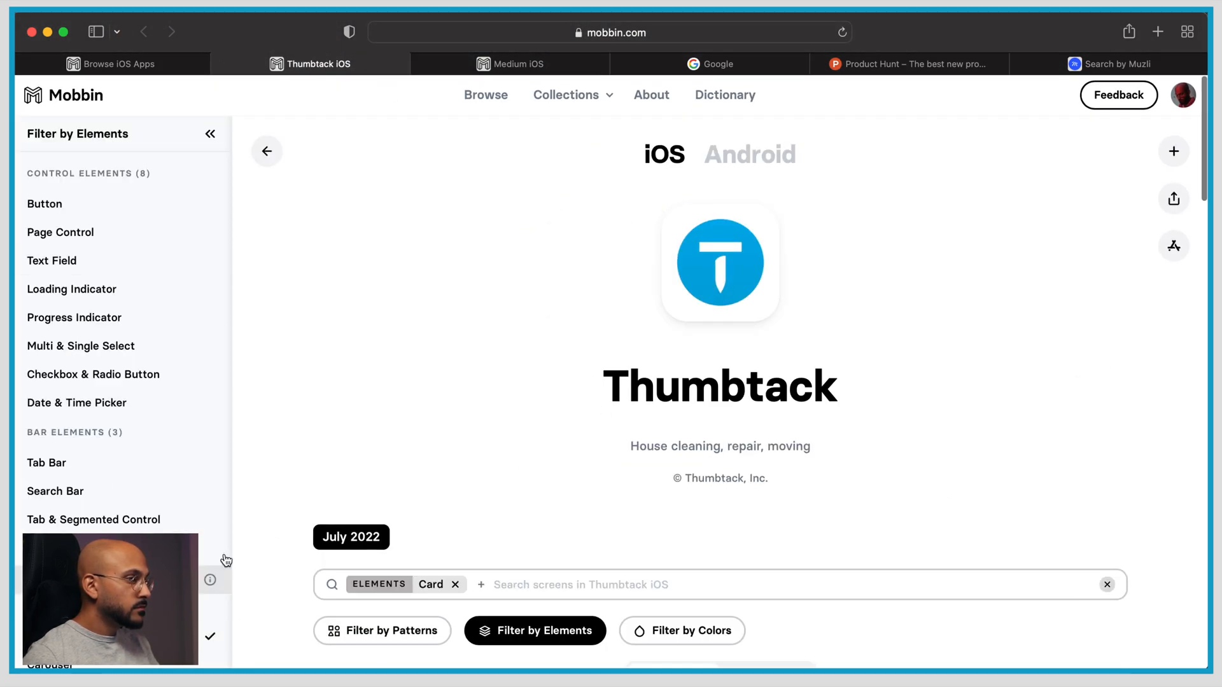
scroll(445, 445, "down", 8)
left_click(388, 332)
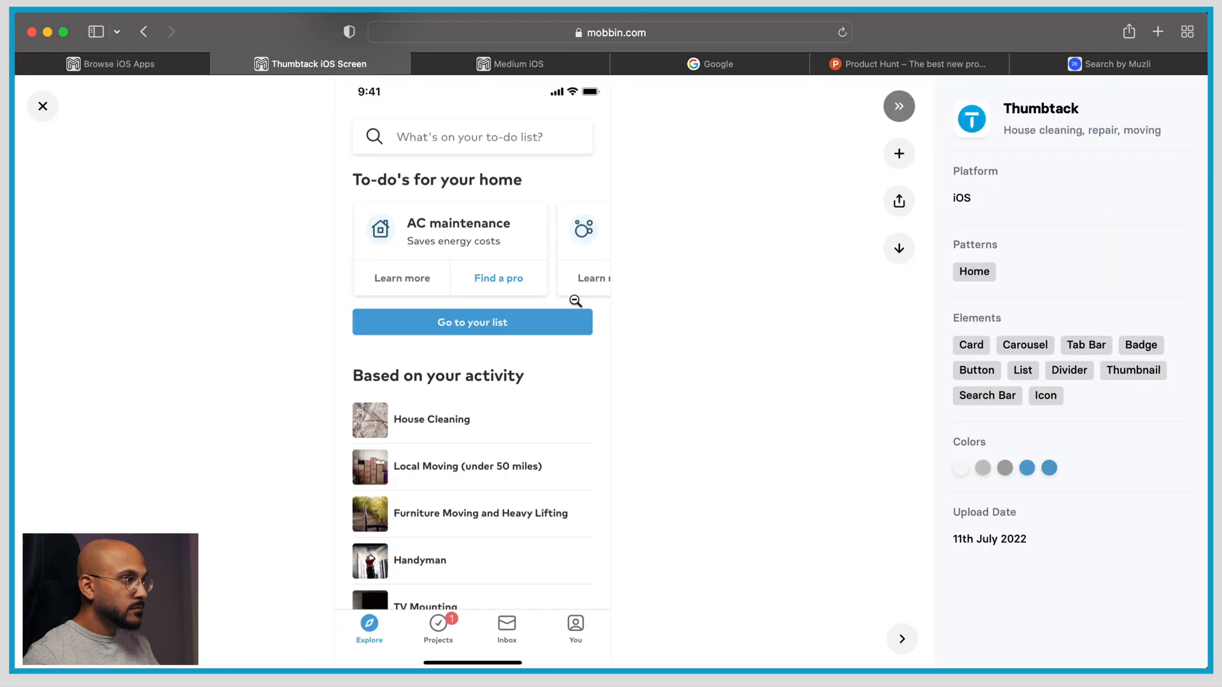
Copy the AC maintenance screen image into the Figma moodboard and place it under Requirement #2: Core experience
right_click(575, 300)
left_click(630, 429)
key("super+Tab")
key("super+v")
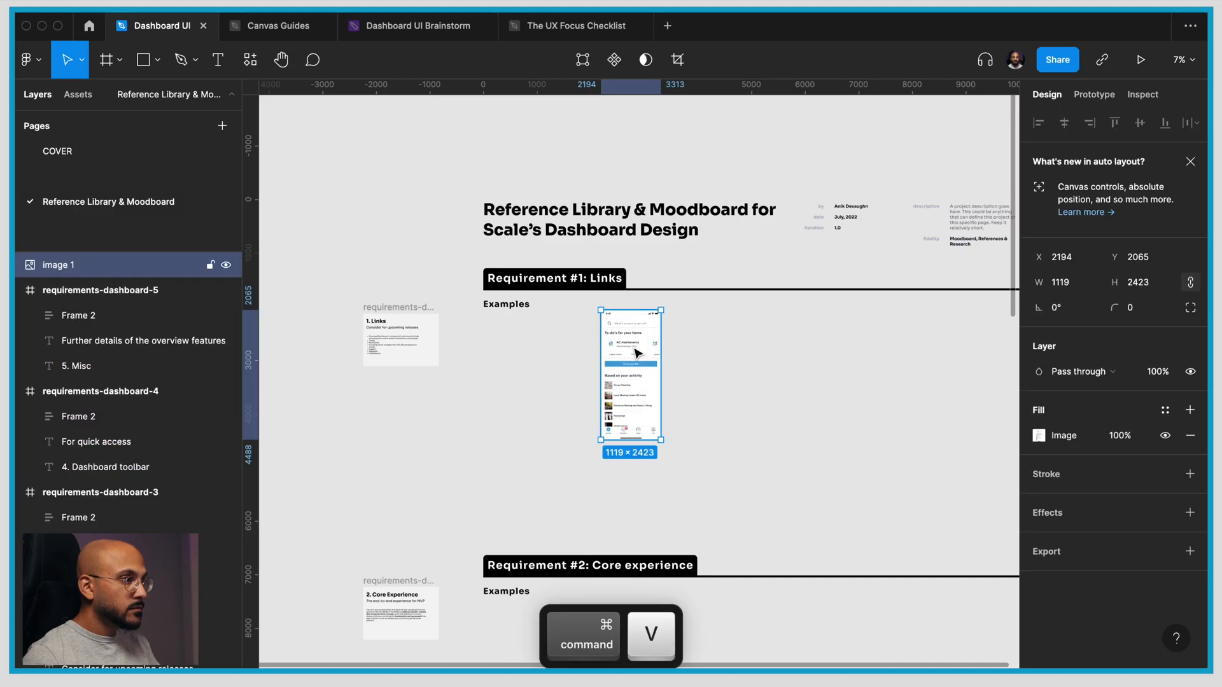
mouse_move(634, 349)
left_mouse_down()
mouse_move(507, 378)
mouse_move(641, 367)
left_mouse_up()
scroll(513, 378, "down", 5)
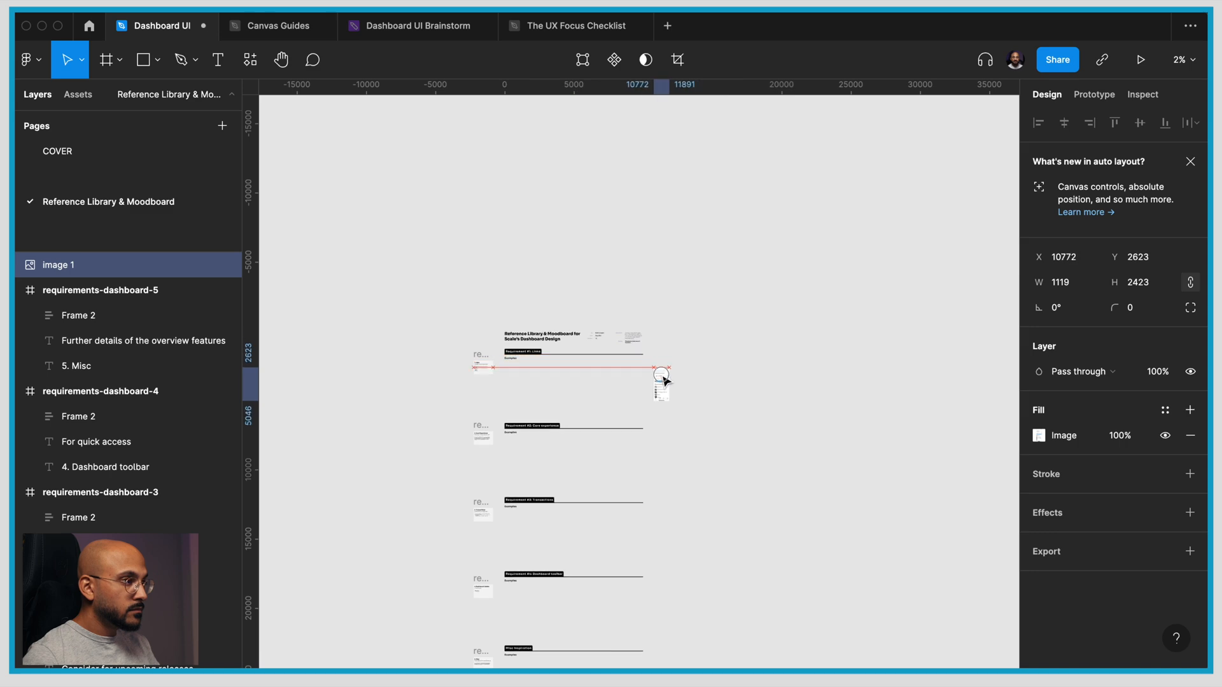
scroll(664, 381, "up", 3)
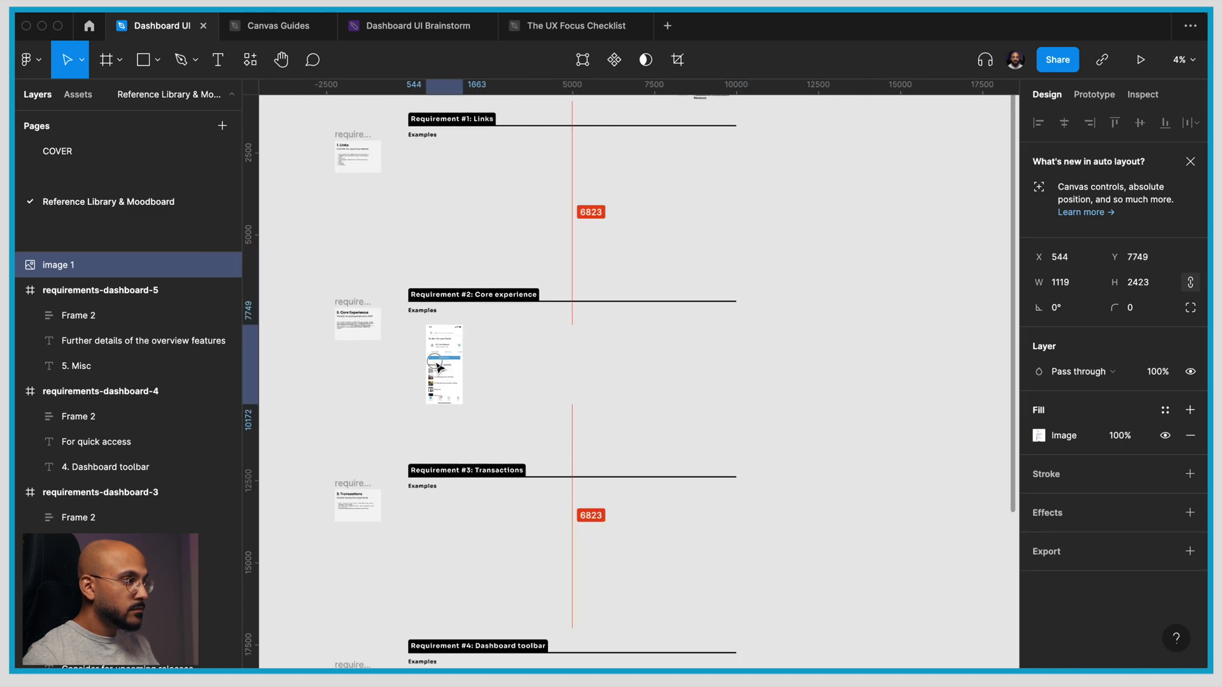
left_click_drag(437, 363, 419, 363)
scroll(354, 334, "up", 8)
scroll(355, 334, "down", 3)
Retitle the Requirement #2 Examples label "Cards" and move the Thumbtack screenshot up directly beneath it
left_click(611, 248, "super")
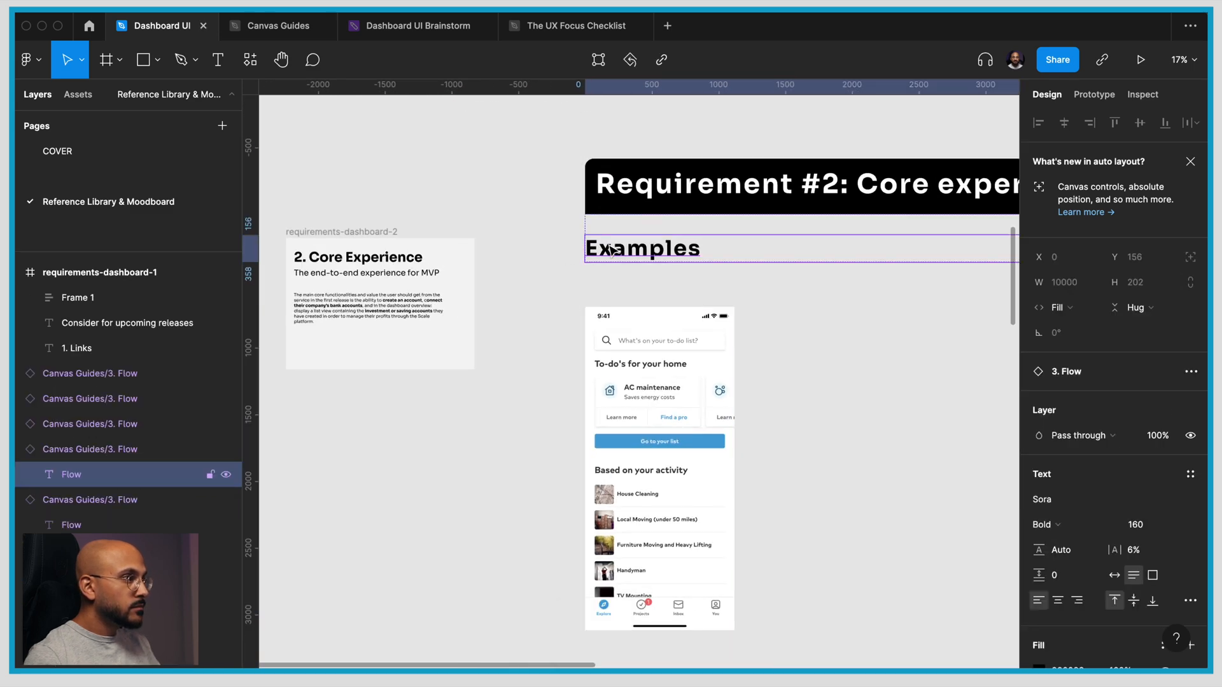
left_click(634, 434)
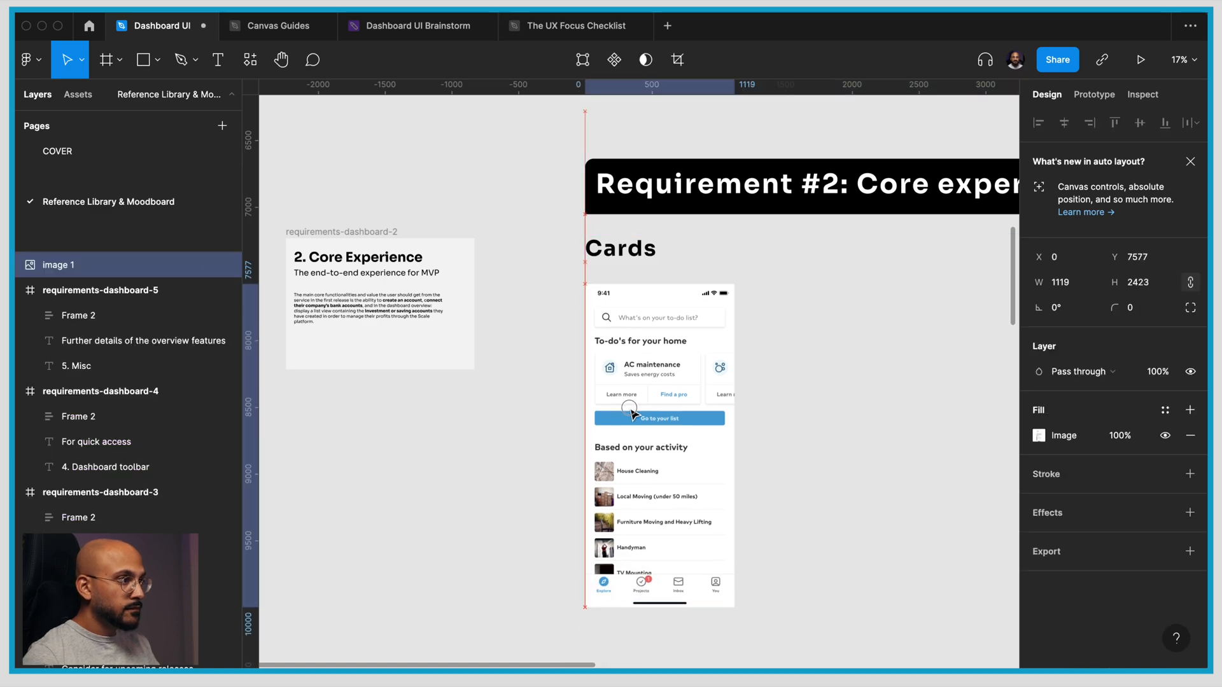
left_click(534, 436)
Copy Mobbin's next Thumbtack home screen, with the "See all to-do's" card, into Figma beside the first Cards screenshot
key("super+Tab")
key("Right")
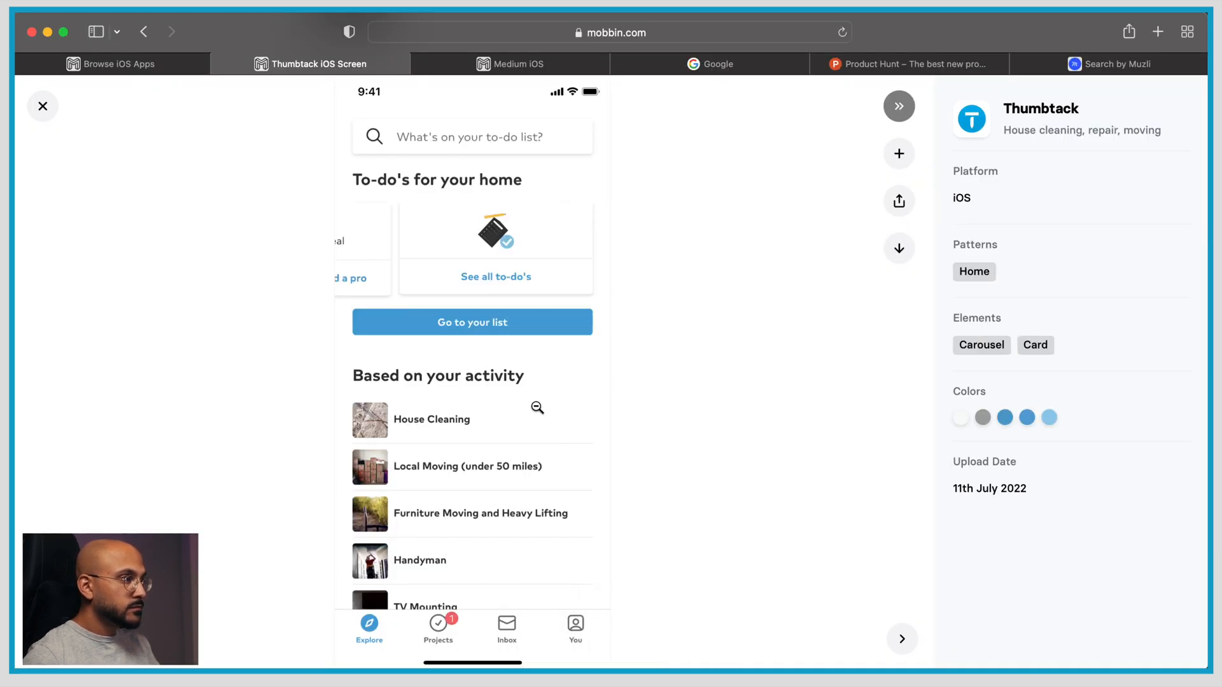
key("super+Tab")
key("super+Tab")
right_click(536, 407)
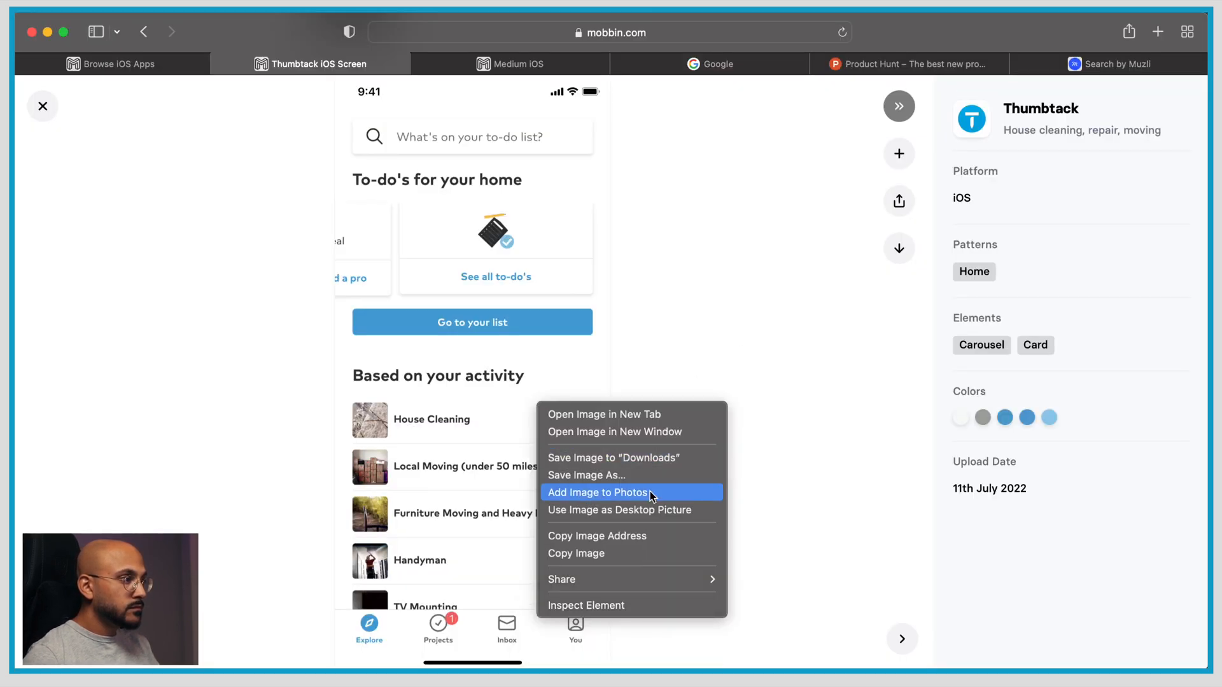
left_click(636, 553)
key("super+Tab")
key("super+v")
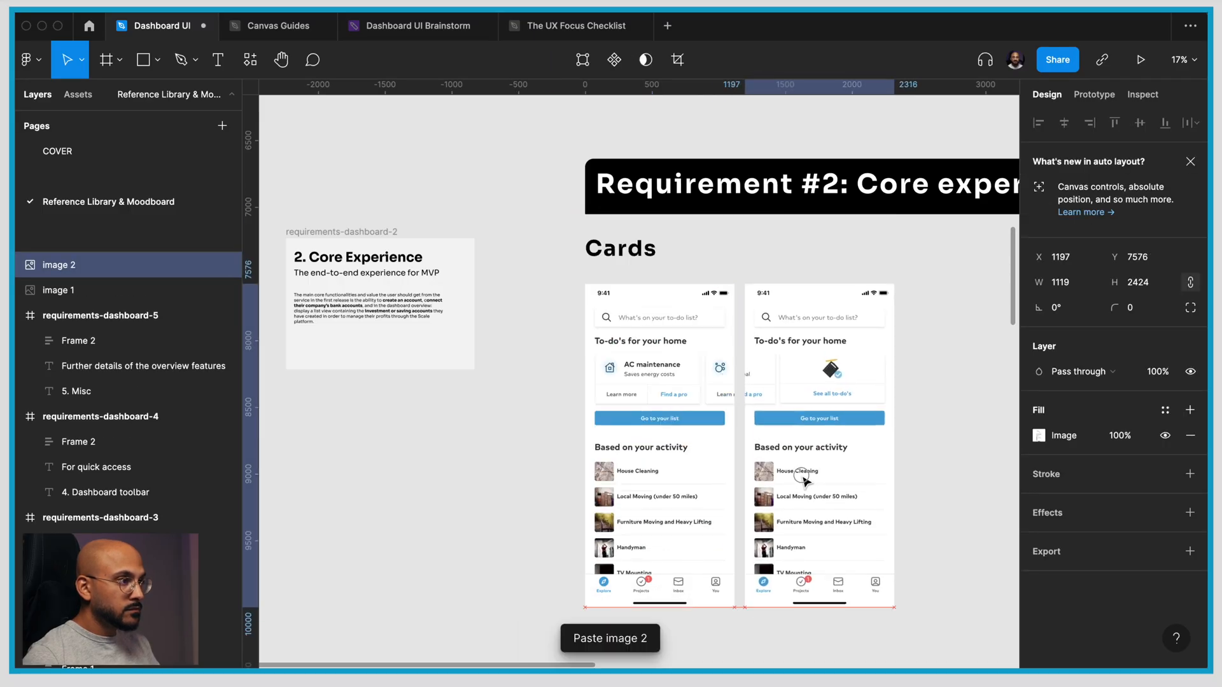
Copy the Thumbtack "Cost guides" screen from Mobbin into Figma as the third screenshot in the Cards row
key("super+Tab")
key("Right")
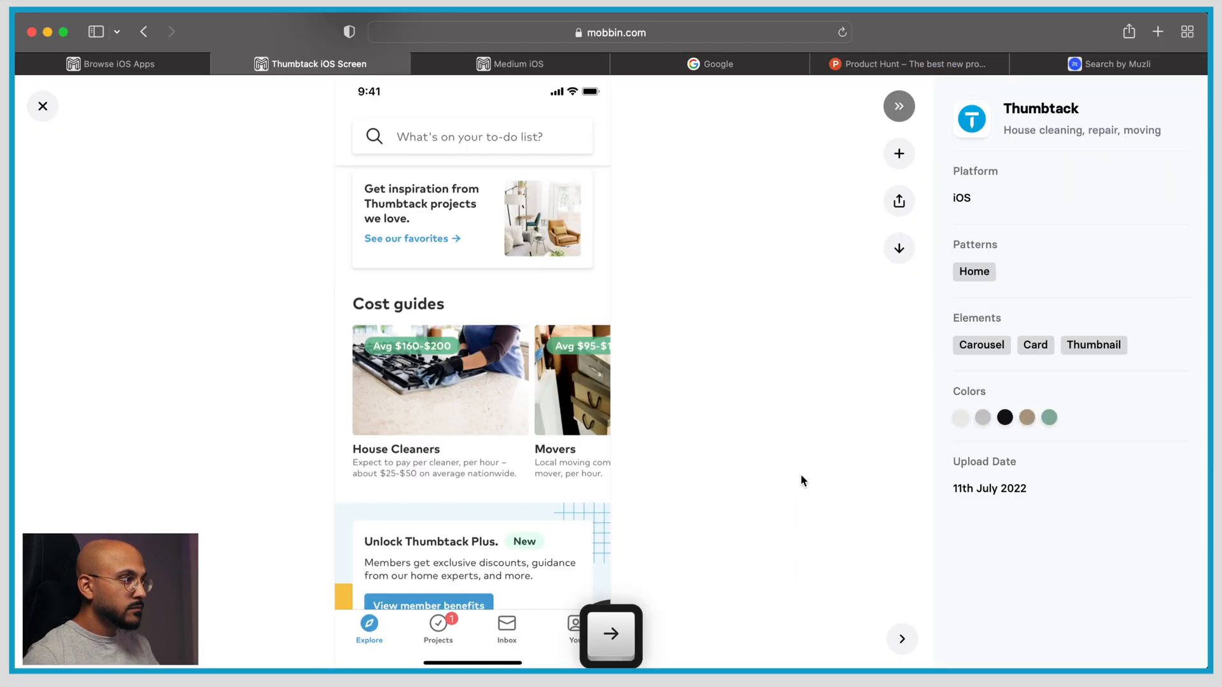
right_click(464, 234)
left_click(509, 379)
key("super+Tab")
key("super+v")
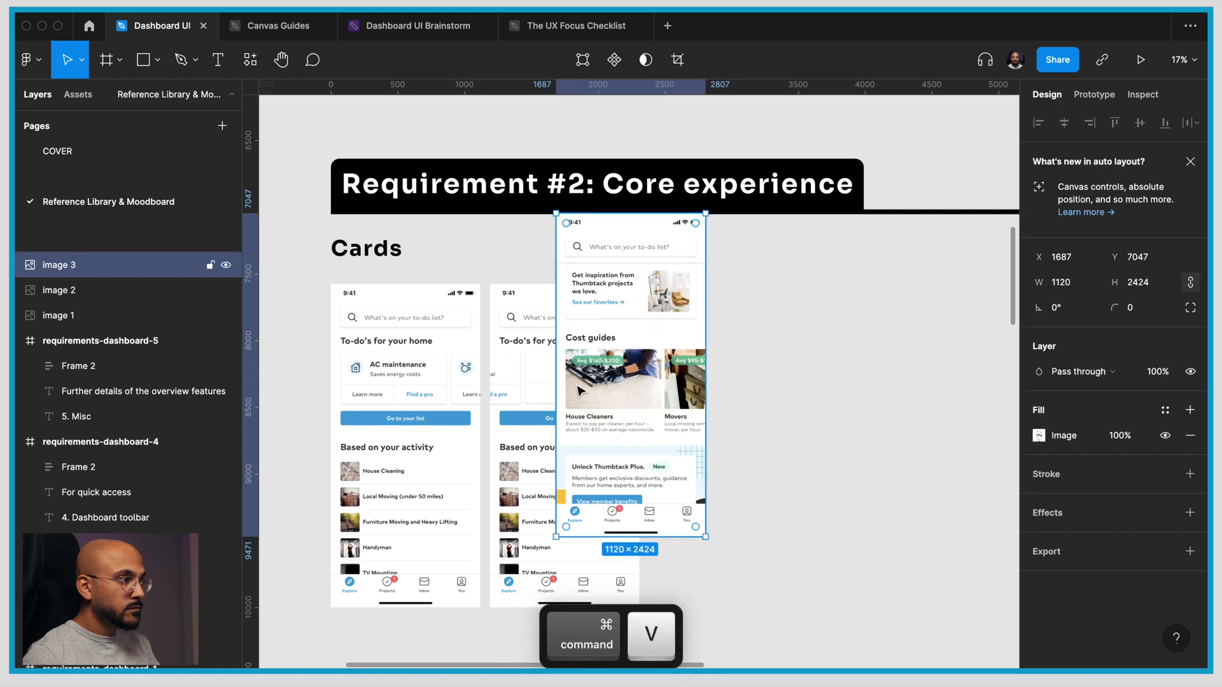
left_click_drag(579, 391, 691, 459)
Copy the Thumbtack Projects screen "Your summer to-do's" from Mobbin into Figma as the fourth Cards screenshot
key("super+Tab")
key("Right")
key("Right")
key("Right")
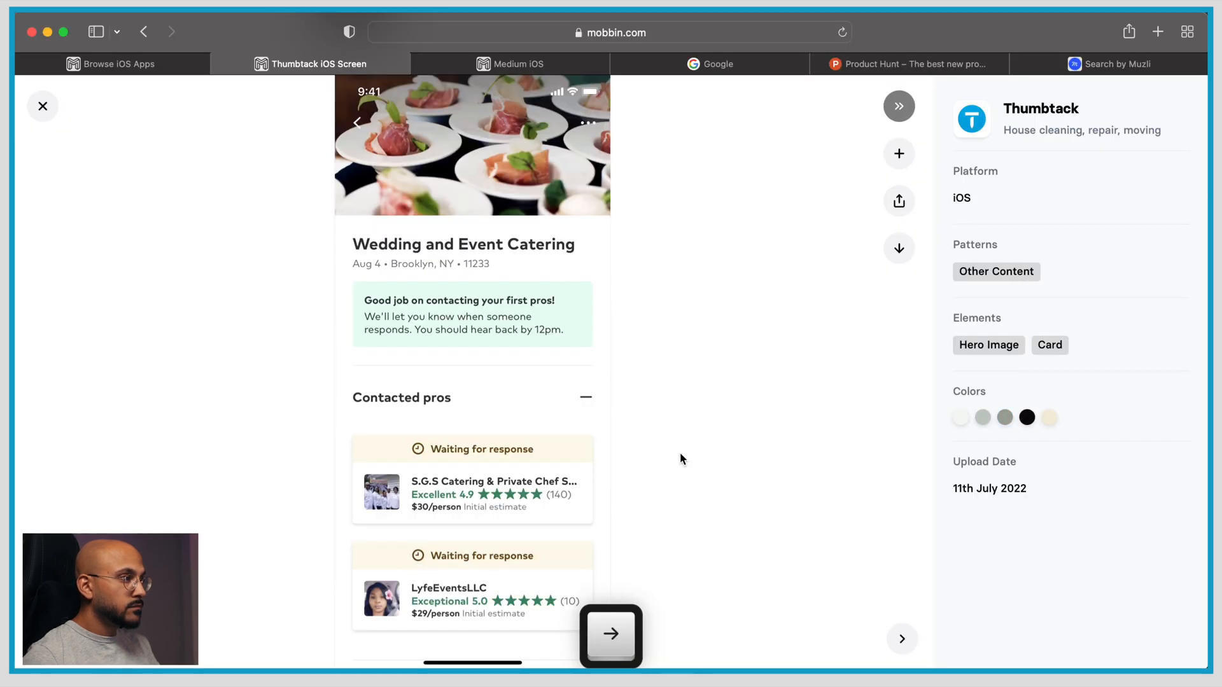
right_click(440, 301)
left_click(539, 456)
key("super+Tab")
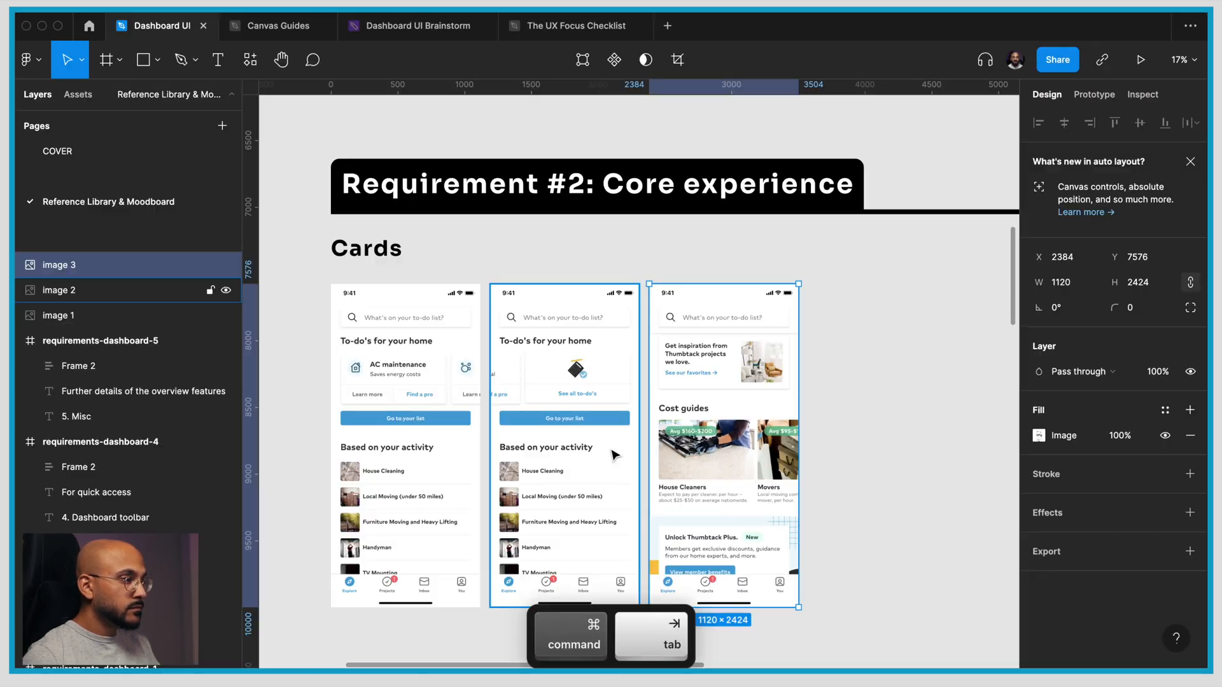
key("super+v")
left_click_drag(607, 414, 916, 495)
Copy the Thumbtack Projects screen with the expanded Fall list from Mobbin into Figma as the fifth Cards screenshot
key("super+Tab")
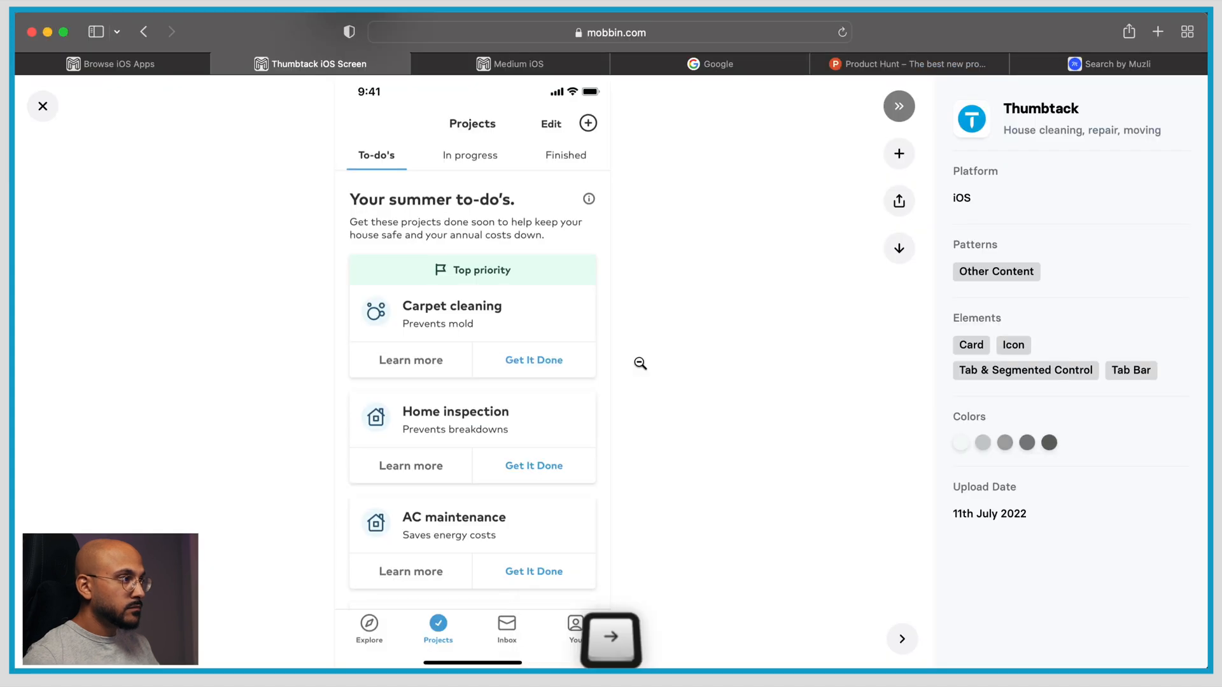
key("Right")
right_click(510, 252)
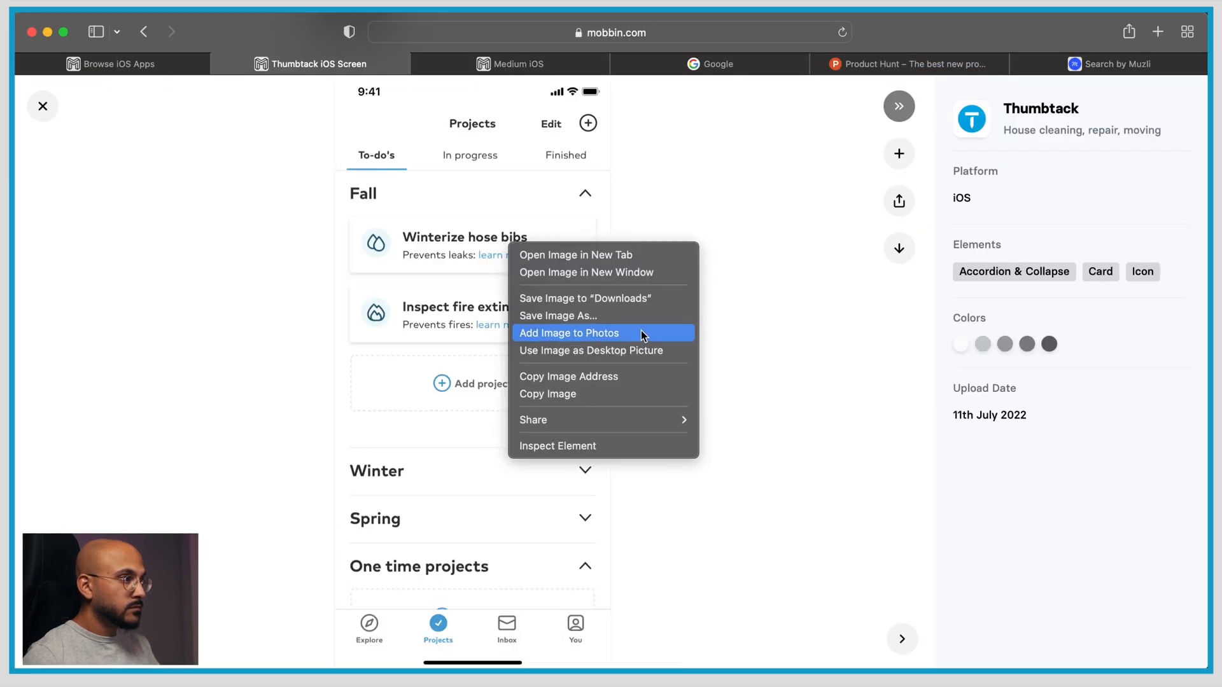
left_click(633, 395)
key("super+Tab")
scroll(809, 431, "down", 3)
scroll(808, 431, "up", 3)
key("super+v")
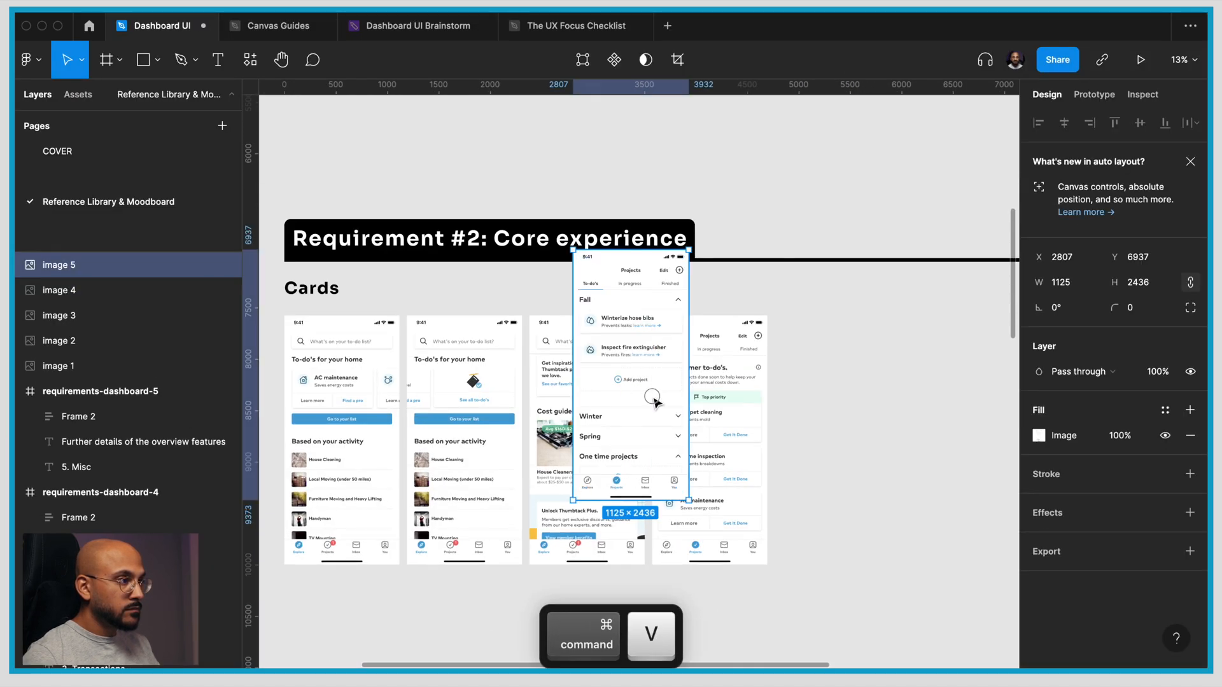
left_click_drag(633, 413, 827, 446)
Review the Misc, Dashboard toolbar and Transactions sections and read the Transactions requirements against the Core experience section
scroll(831, 453, "down", 5)
scroll(830, 453, "down", 5)
scroll(728, 494, "up", 5)
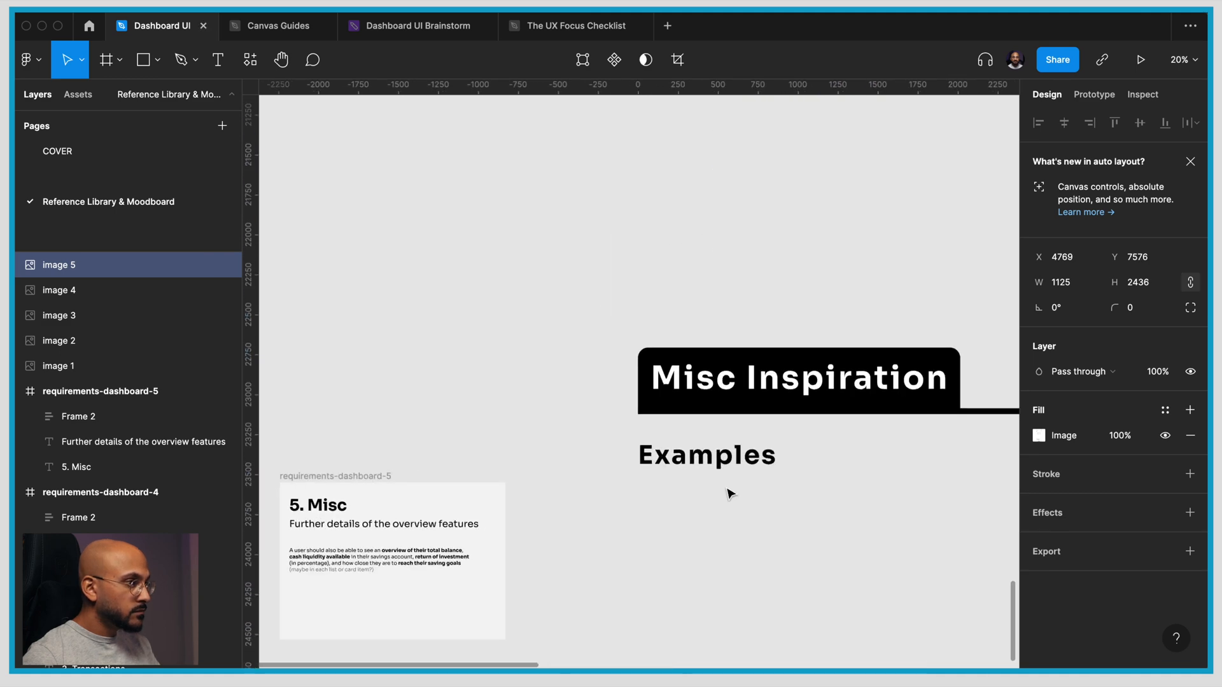
scroll(728, 495, "up", 10)
scroll(729, 495, "down", 4)
scroll(728, 494, "down", 2)
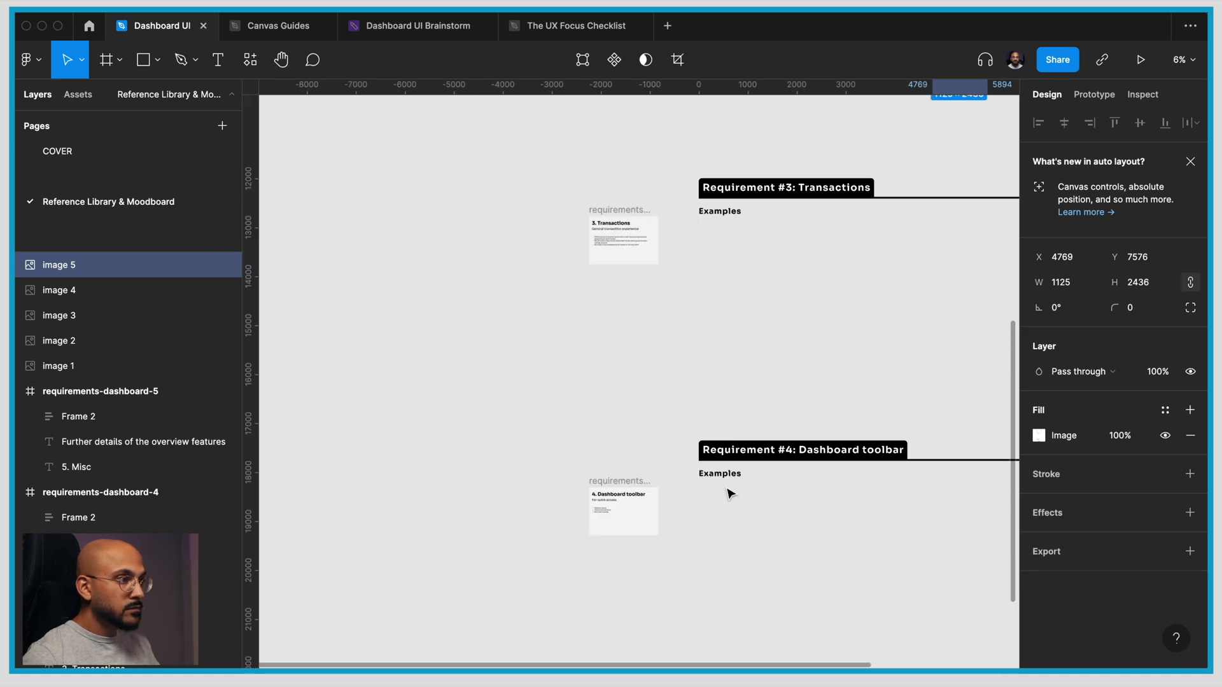
scroll(729, 494, "up", 5)
scroll(729, 495, "down", 2)
scroll(549, 551, "up", 5)
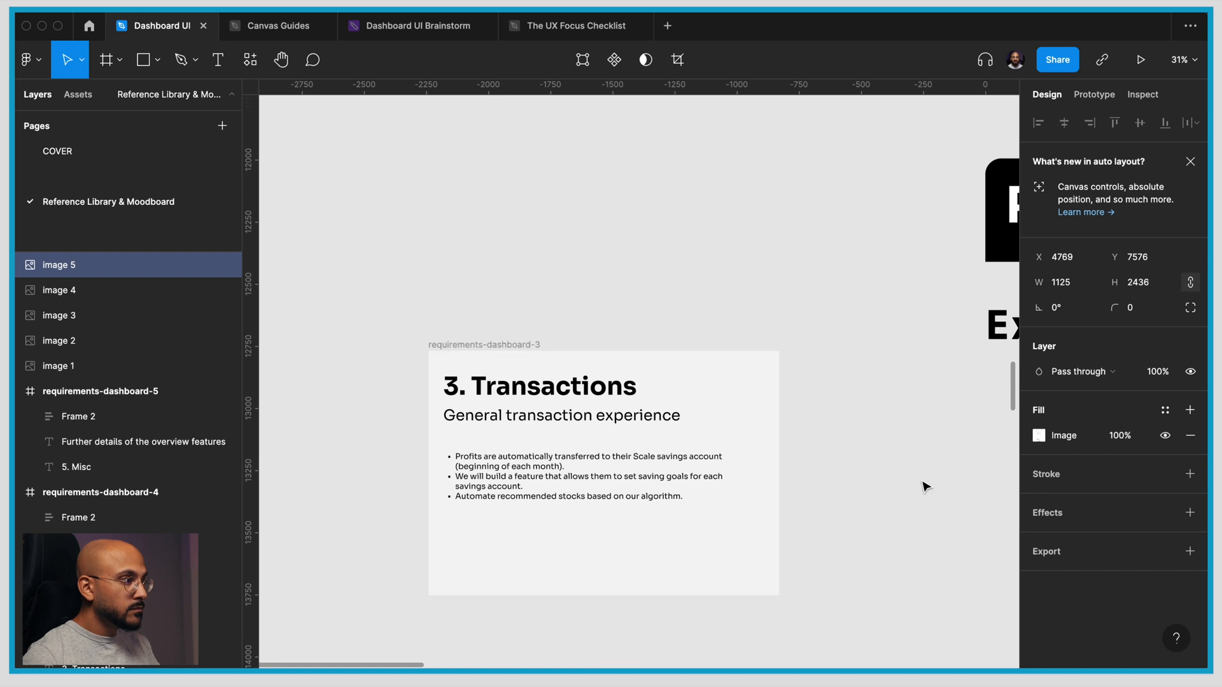
scroll(924, 487, "down", 6)
scroll(908, 486, "up", 2)
scroll(908, 486, "up", 3)
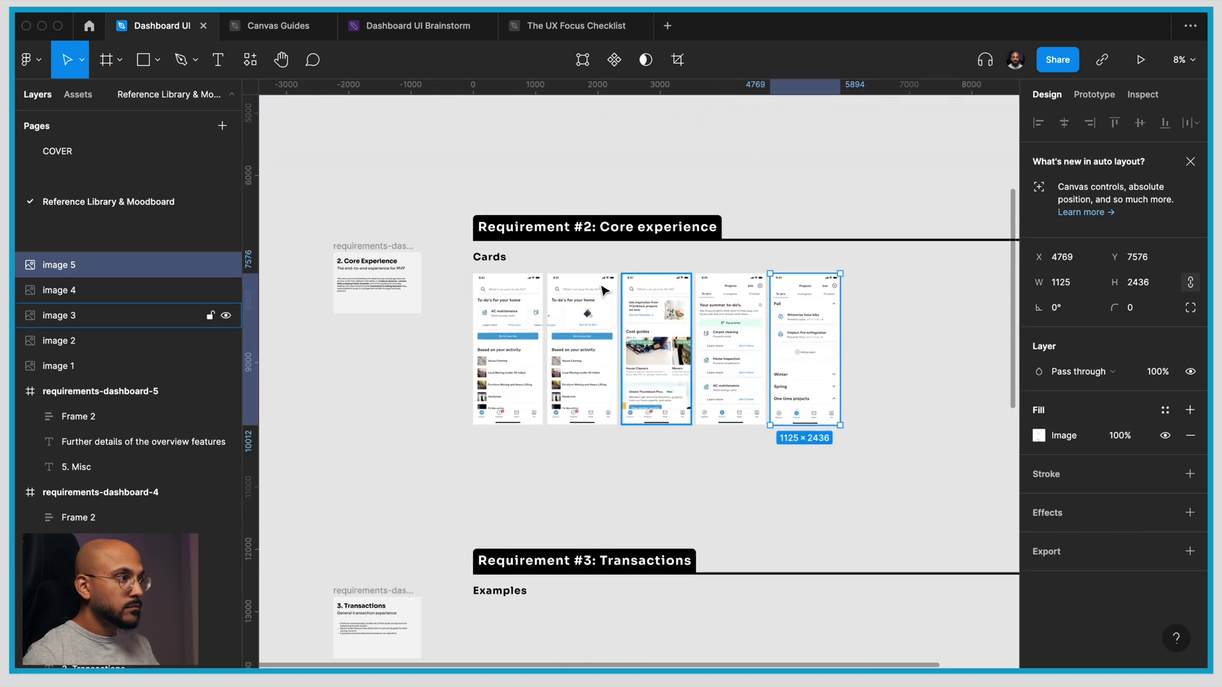
Retitle the second section banner "Requirement #2 & #3: Core experience & Transactions" and move the Transactions requirements frame below the Core Experience frame
left_click(624, 231, "super")
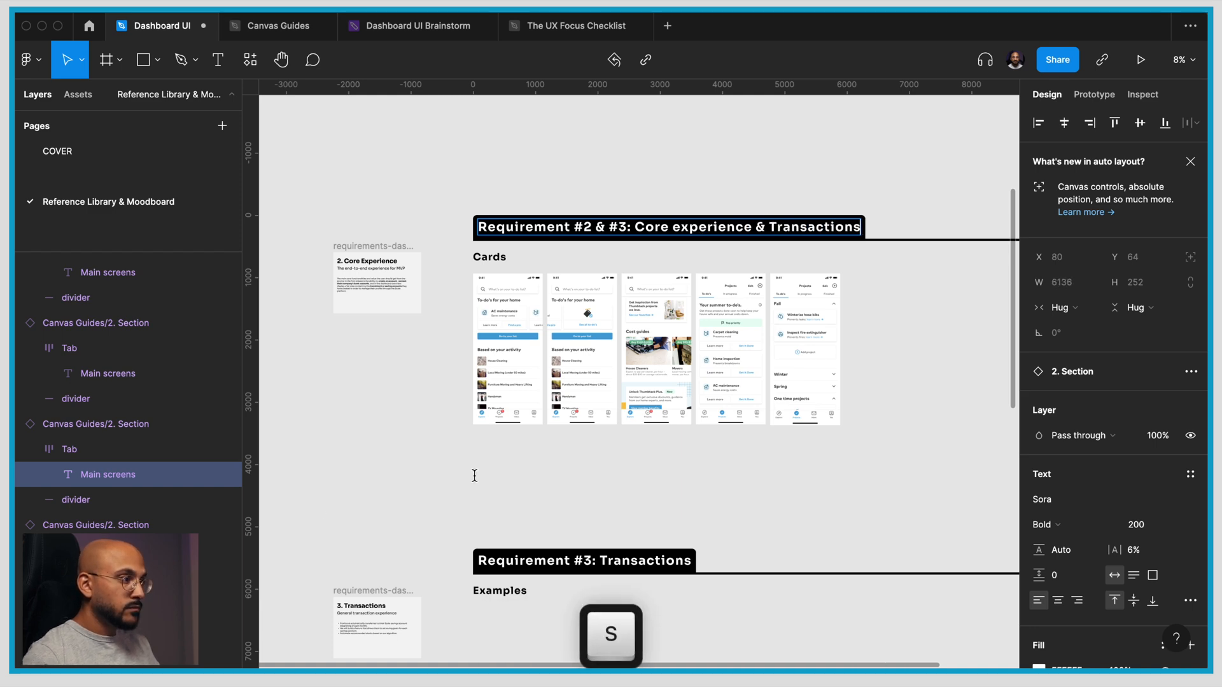
left_click_drag(366, 589, 442, 628)
Delete the separate Requirement #3: Transactions section and move the Dashboard toolbar and Misc Inspiration sections up to close the gap
left_click(384, 532)
scroll(384, 532, "down", 3)
scroll(385, 533, "down", 3)
key("Delete")
scroll(766, 415, "down", 3)
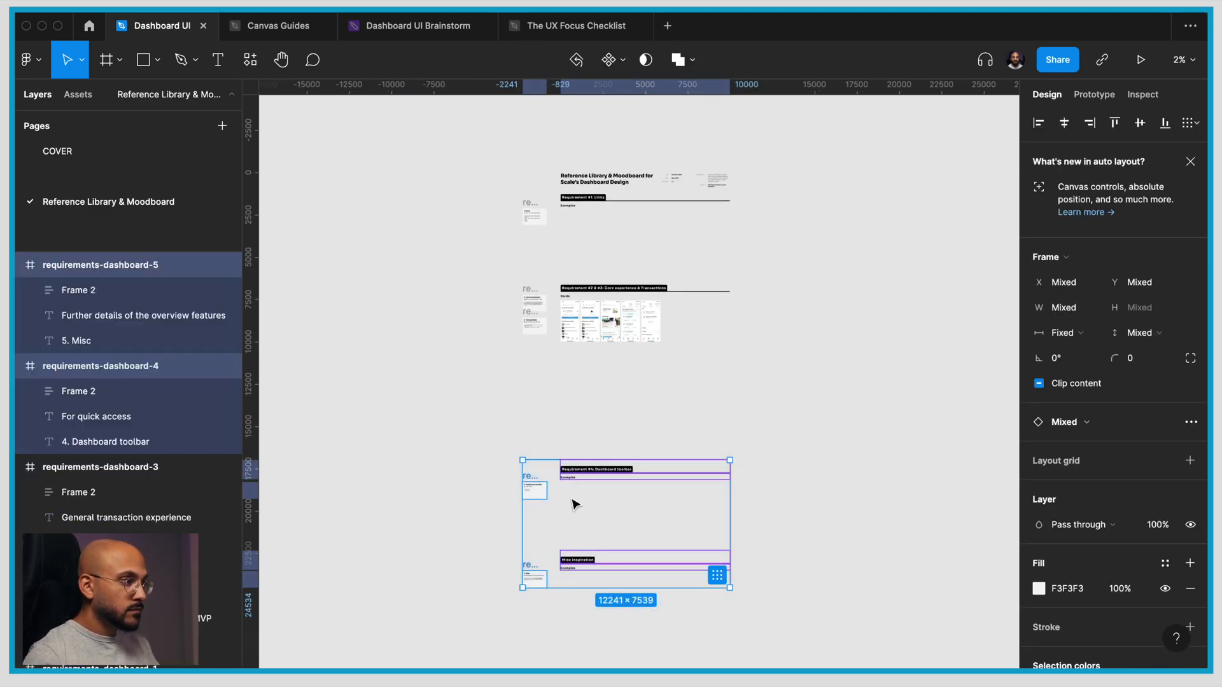
left_click_drag(591, 470, 591, 470)
left_click_drag(593, 411, 593, 410)
left_click(600, 368)
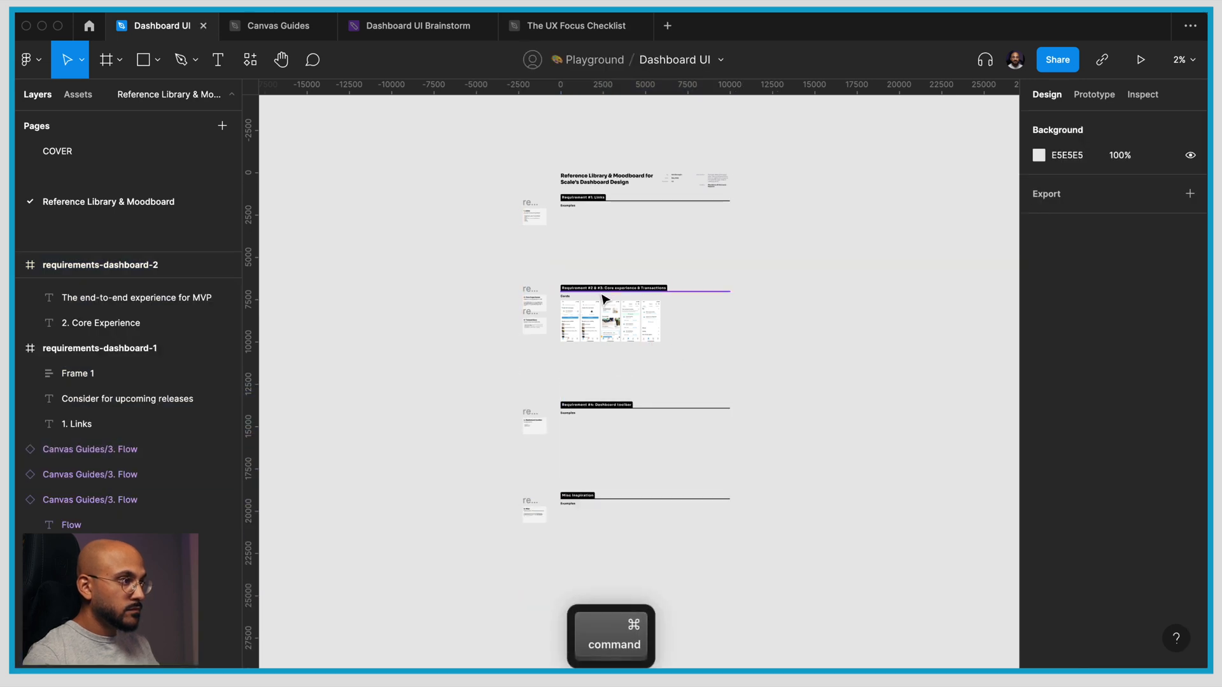
Check the dimensions and spacing of the five Cards screenshots, together and one at a time
scroll(599, 292, "up", 5)
left_click(492, 422)
scroll(923, 421, "up", 5)
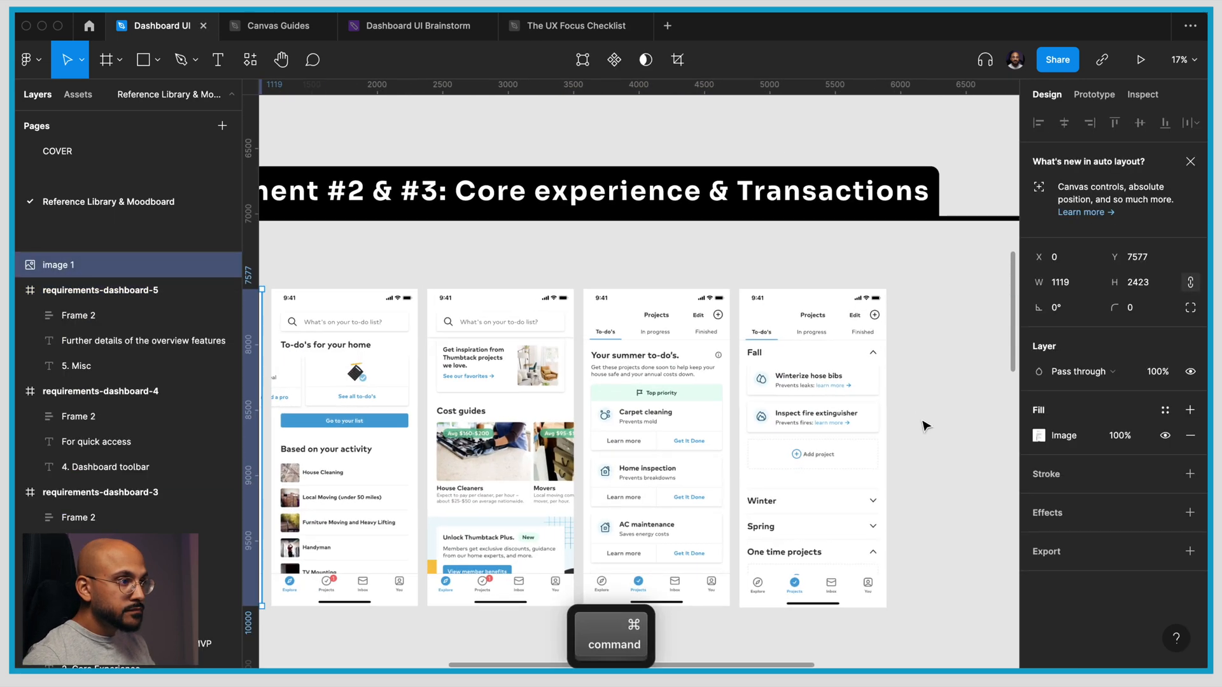
scroll(923, 421, "down", 6)
left_click_drag(924, 422, 515, 439)
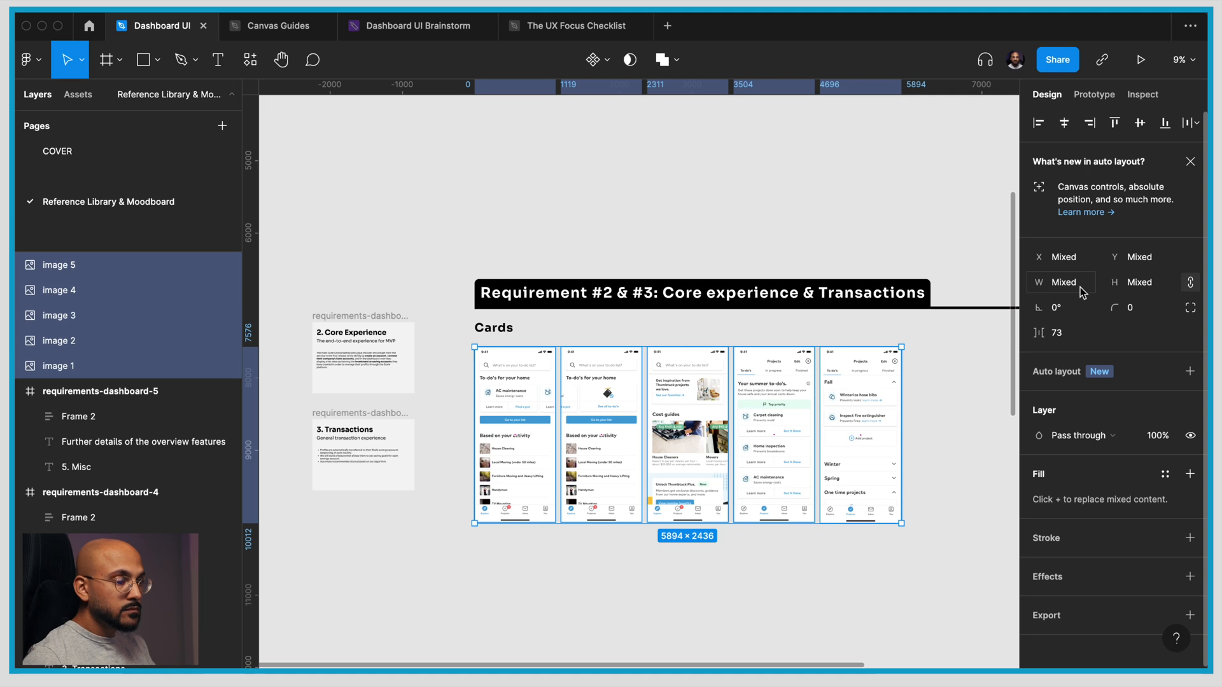
left_click(939, 437)
left_click(867, 457)
left_click(776, 458)
left_click(698, 459)
left_click(604, 462)
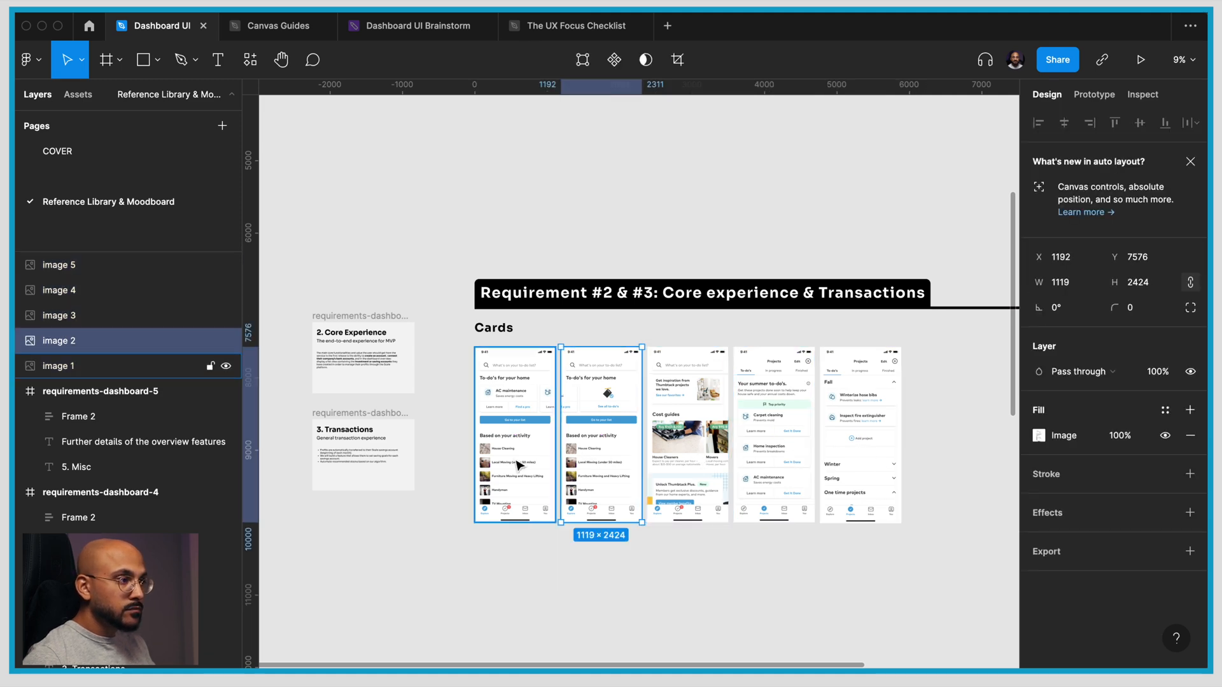
left_click(518, 465)
left_click(930, 428)
scroll(916, 431, "up", 2)
Switch to Mobbin in the browser, browse all iOS screens filtered by the Card element, and look through them
key("super+Tab")
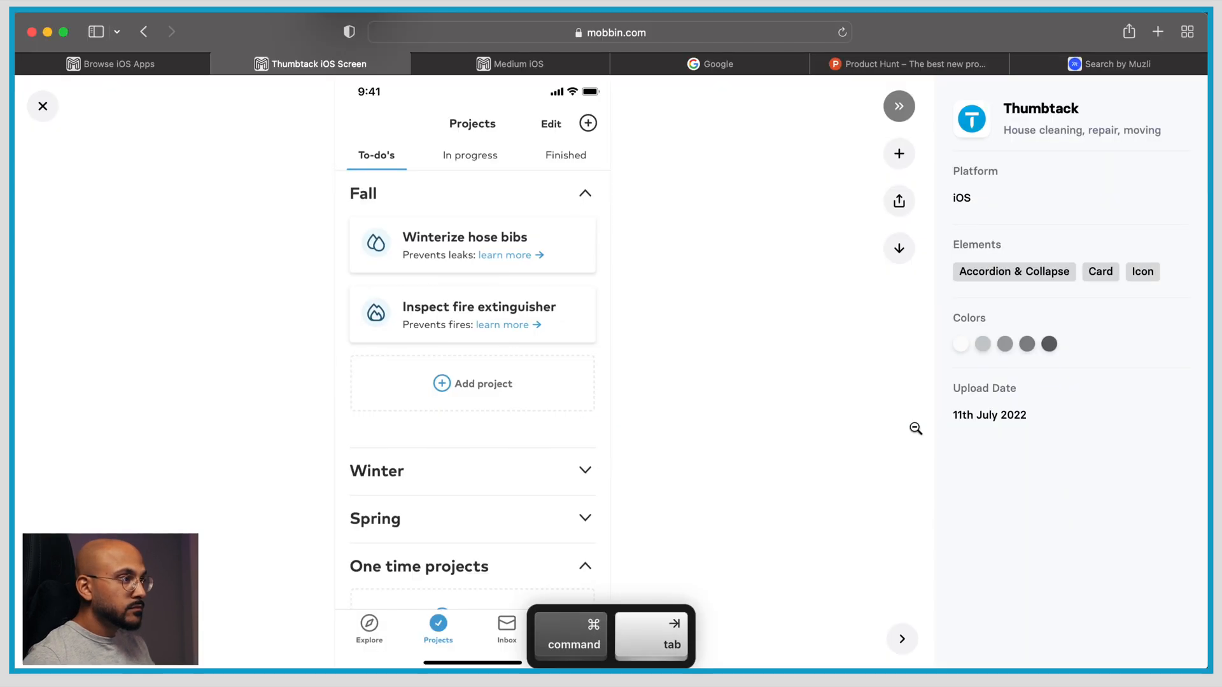
key("Escape")
scroll(472, 163, "up", 10)
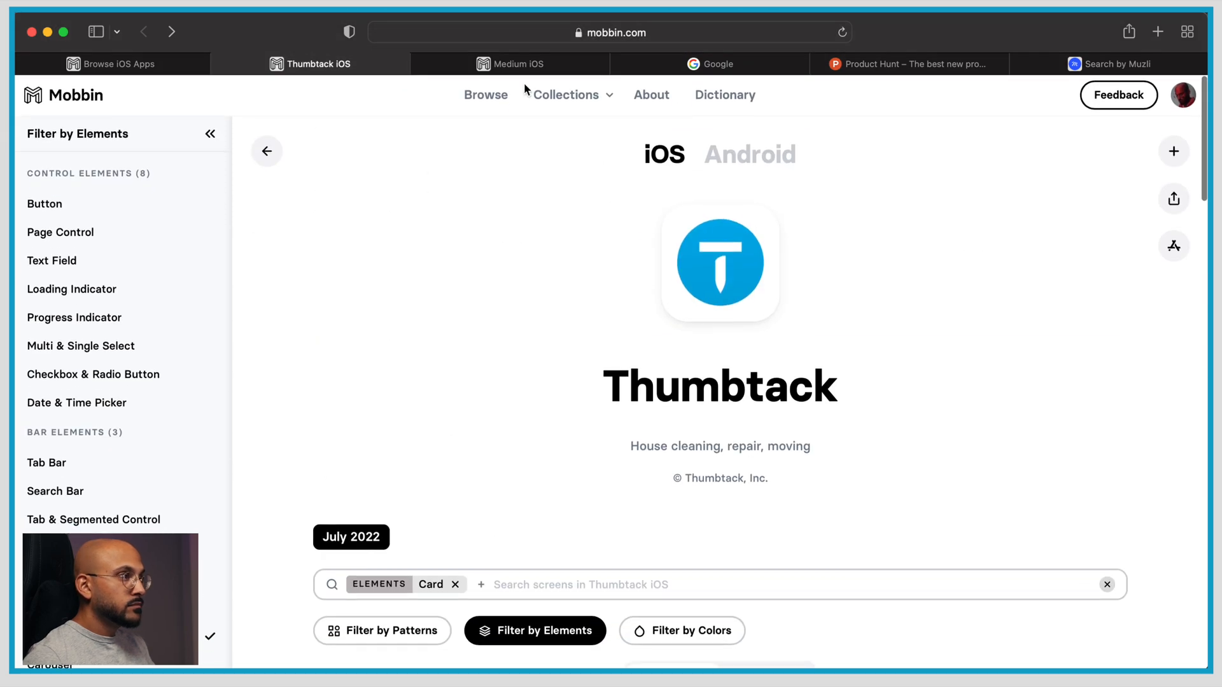
left_click(485, 94)
left_click(201, 219)
left_click(390, 301)
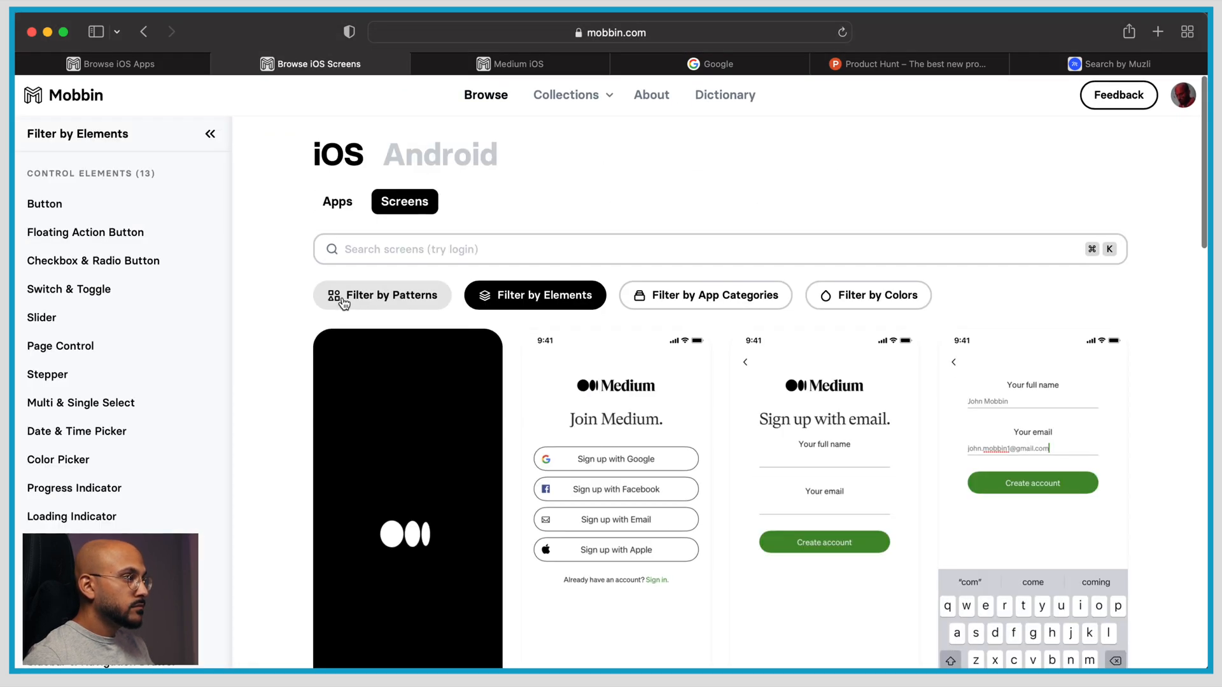
scroll(127, 530, "down", 5)
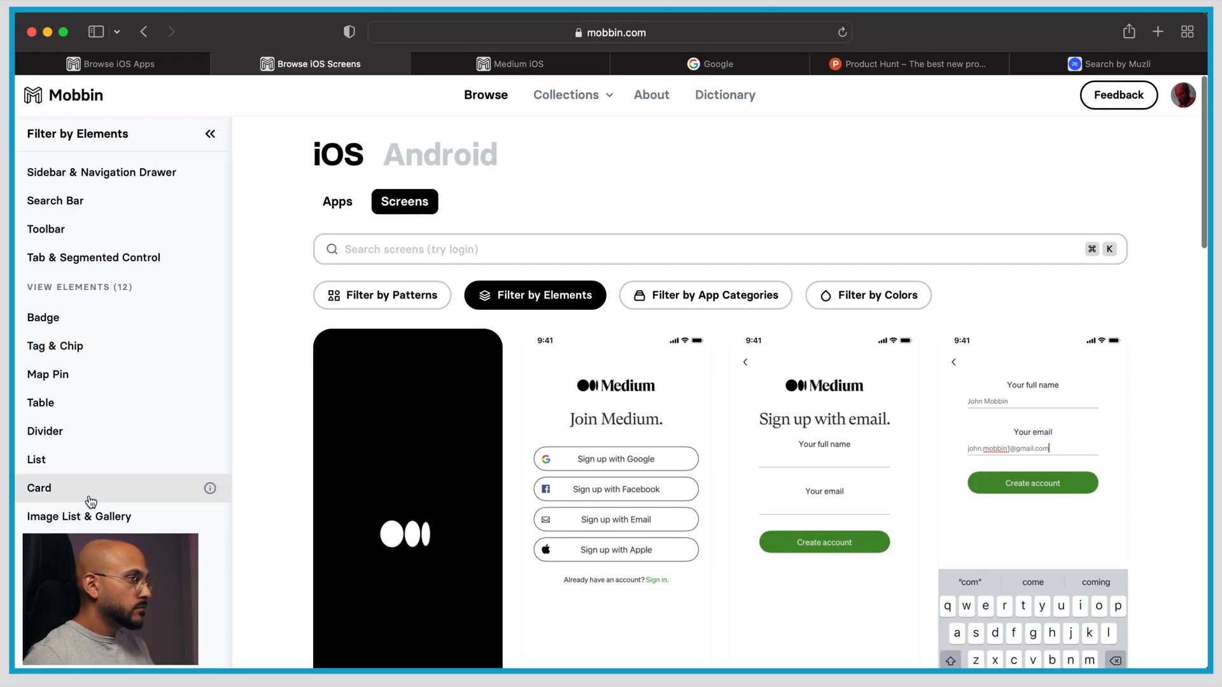
left_click(91, 502)
scroll(538, 357, "down", 10)
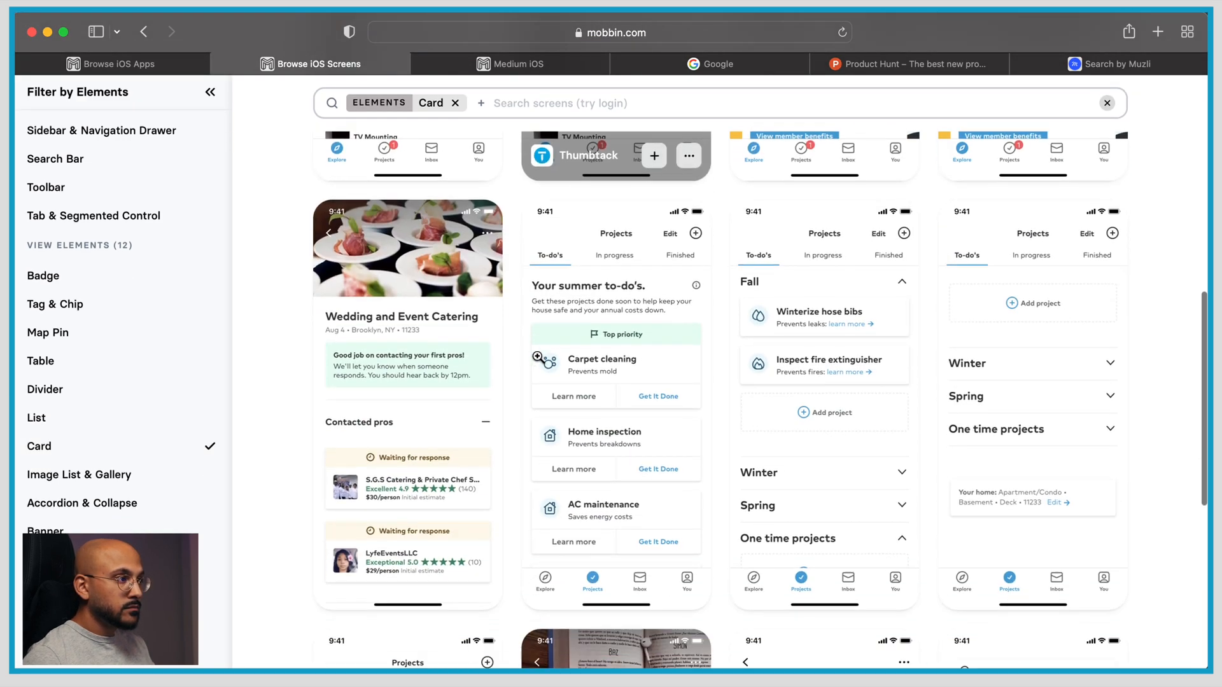
Copy the Thumbtack "Wedding and Event Catering" screen from Mobbin and paste it at the end of the Cards row in Figma
scroll(537, 356, "down", 5)
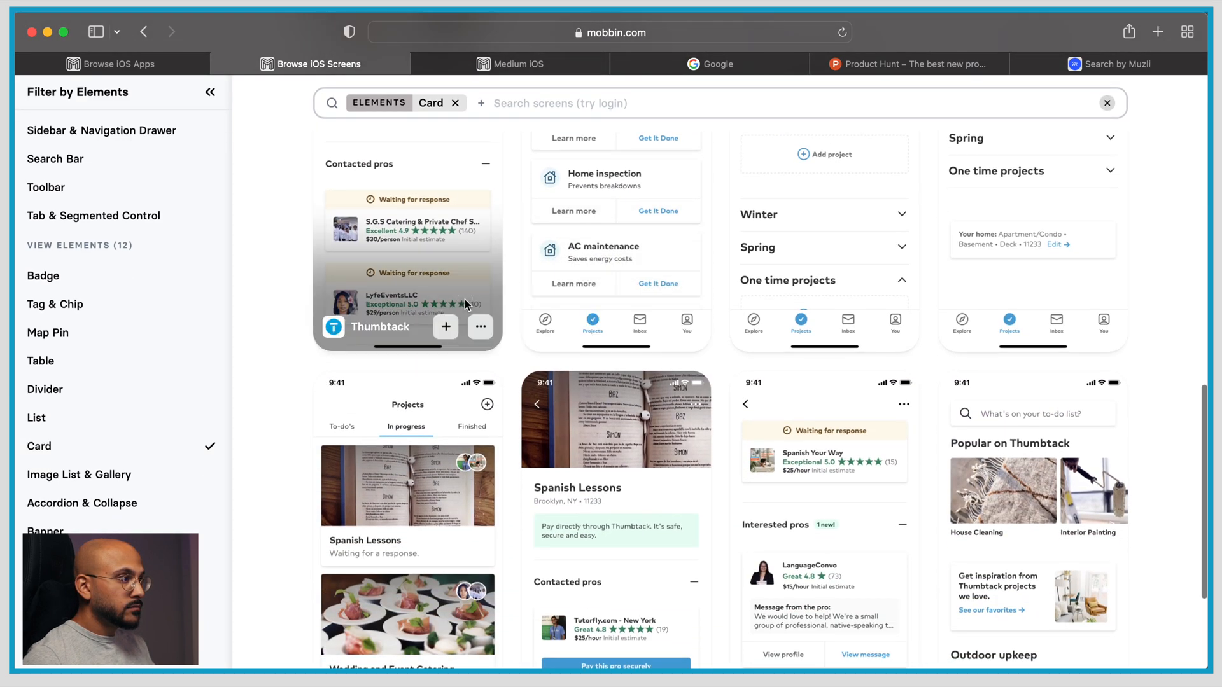
left_click(466, 305)
right_click(548, 350)
left_click(644, 497)
key("super+Tab")
scroll(949, 477, "up", 5)
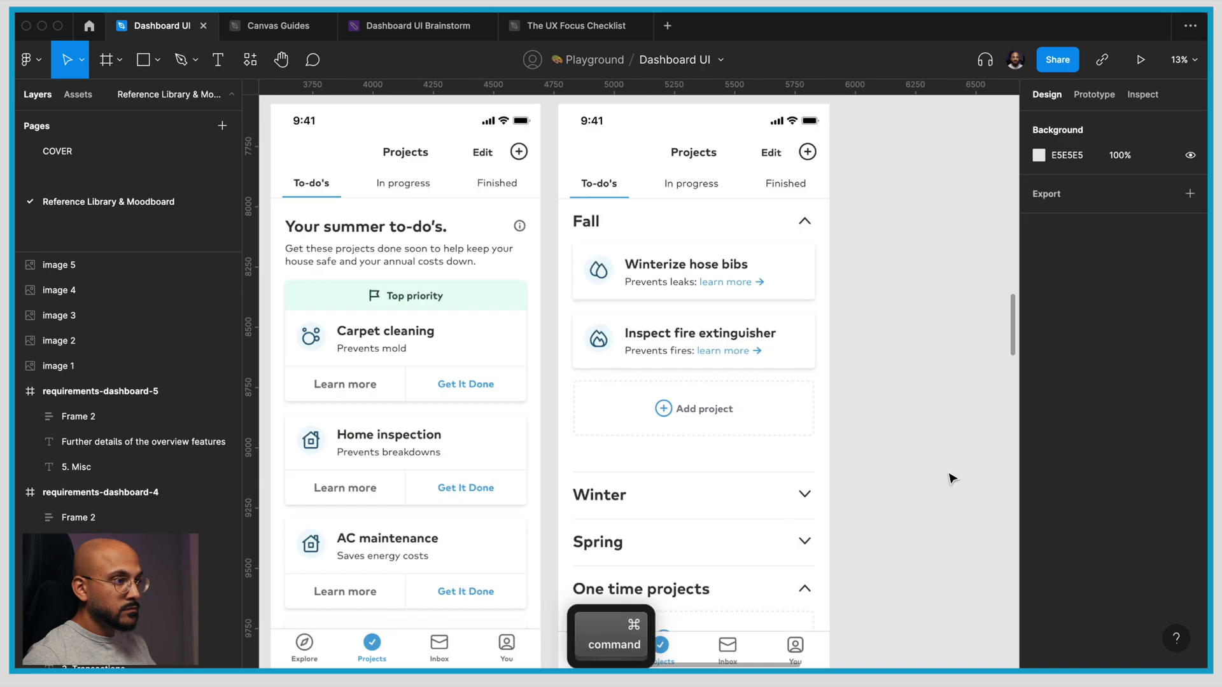
scroll(953, 478, "down", 2)
key("super+v")
Switch back to Mobbin and look through the Card results, including the Calm app's screens, for further card references
key("super+Tab")
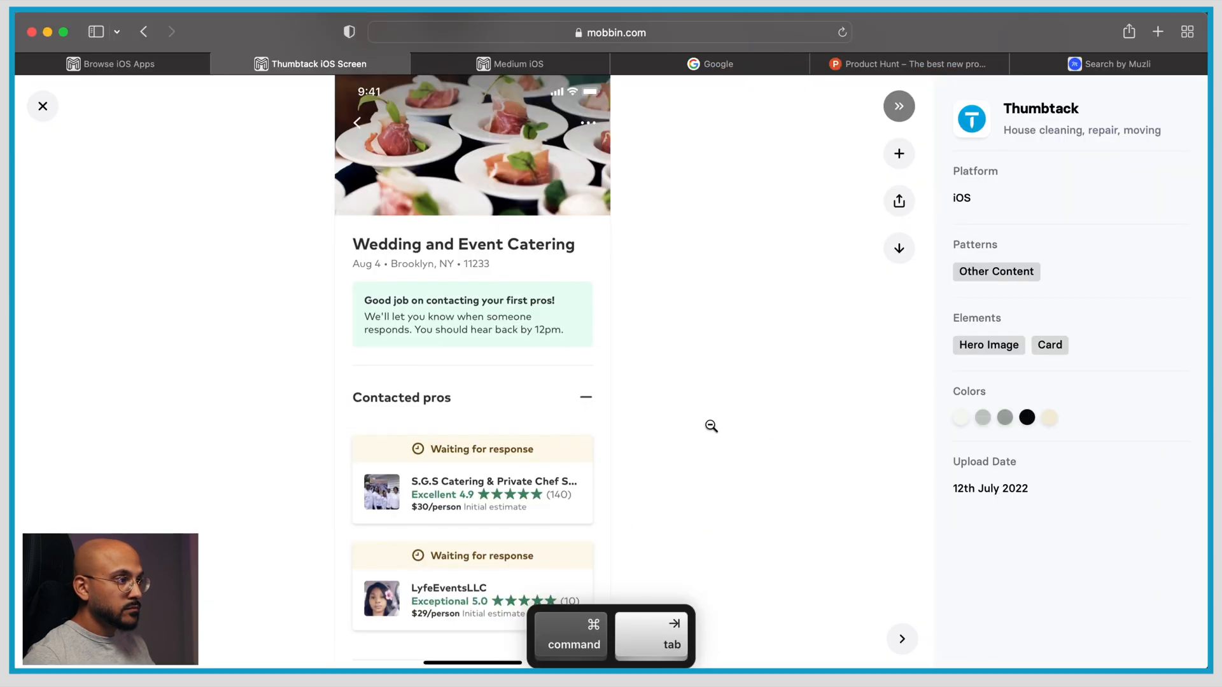
key("Escape")
scroll(699, 422, "down", 7)
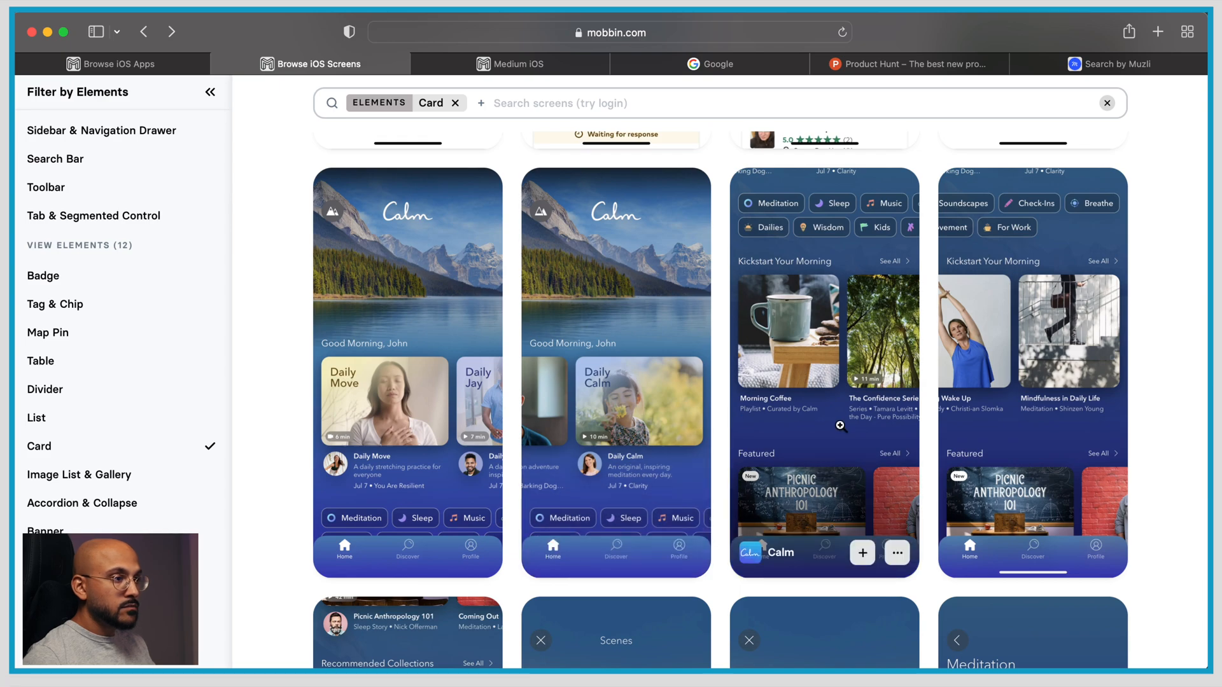
scroll(840, 426, "down", 10)
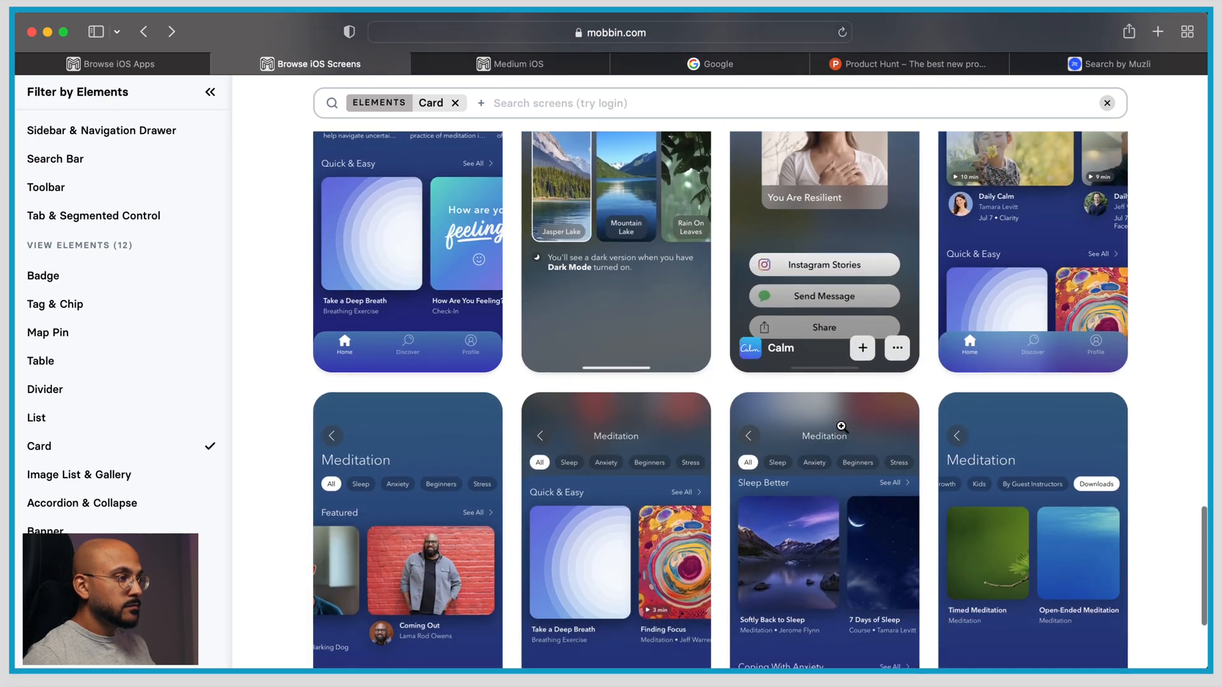
scroll(840, 426, "down", 10)
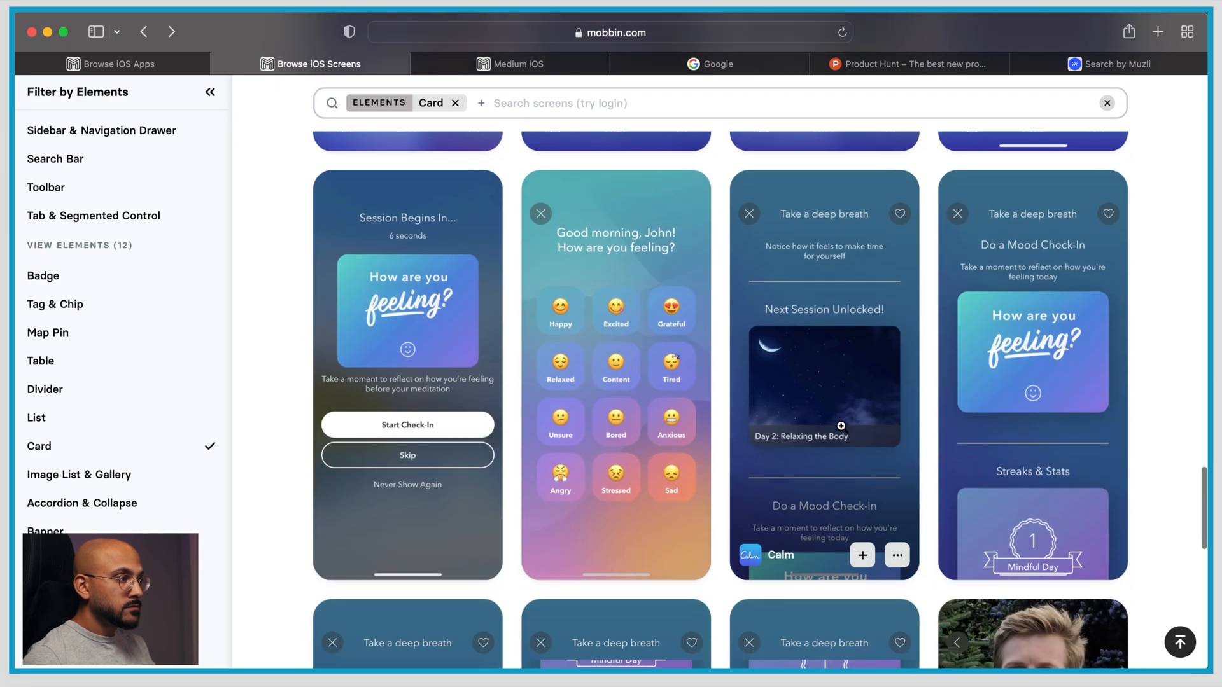
scroll(841, 426, "down", 7)
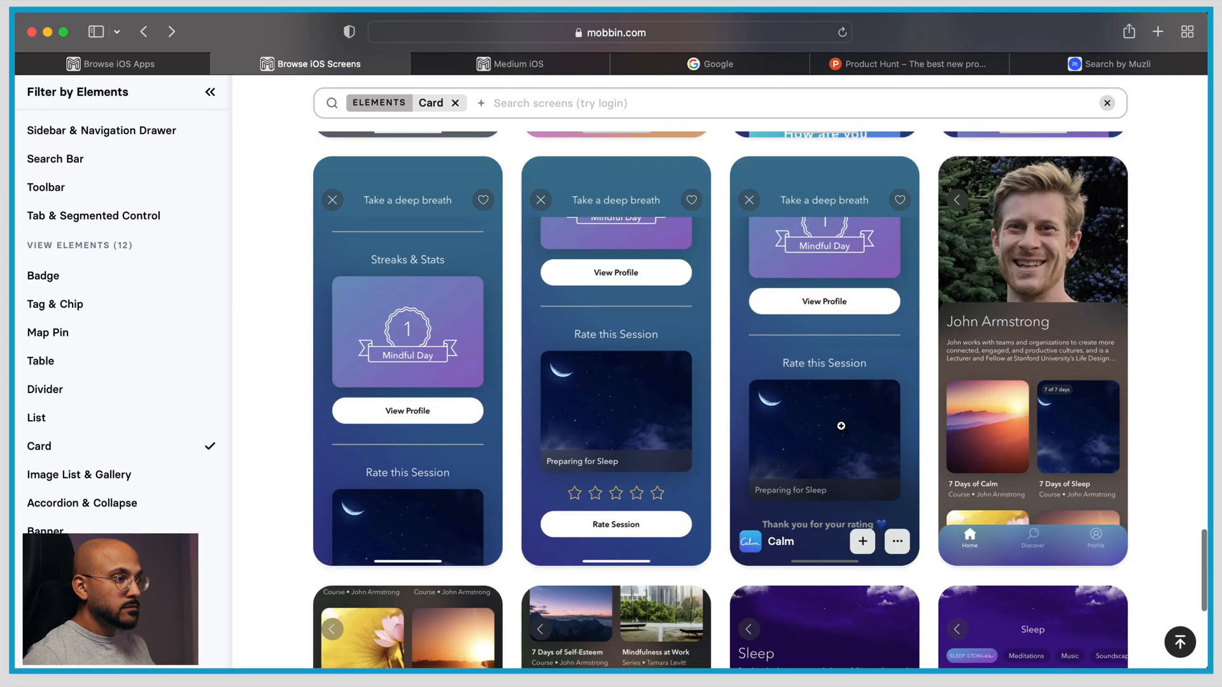
scroll(841, 425, "up", 15)
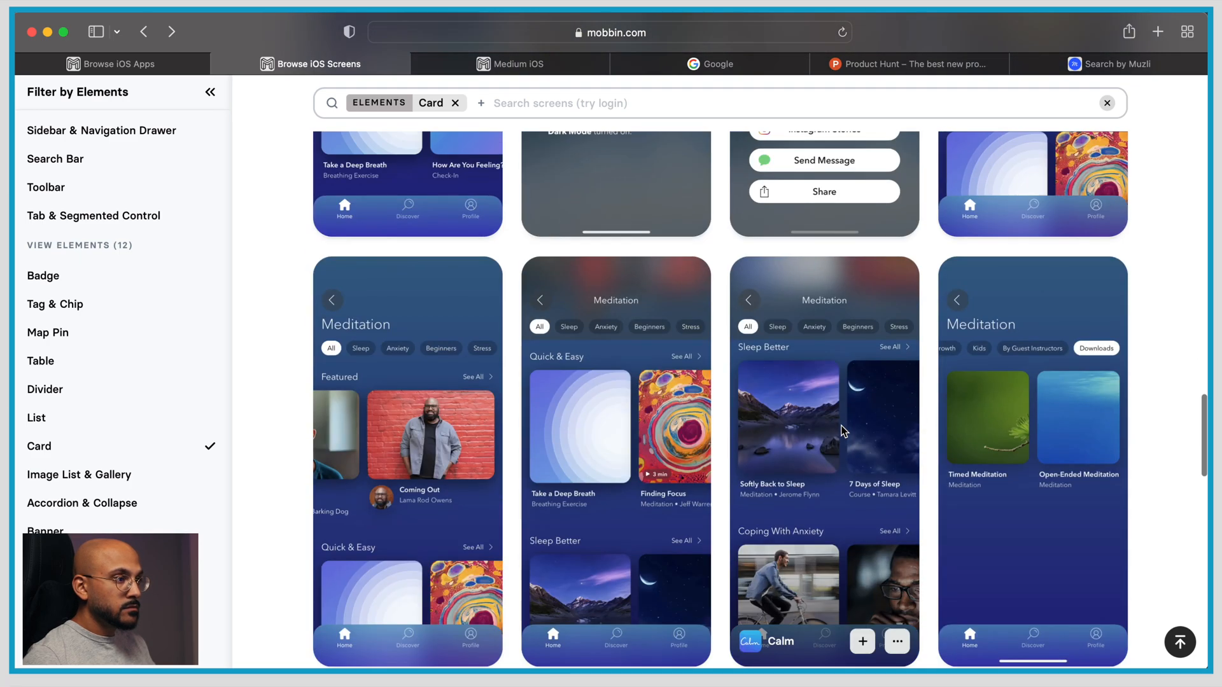
scroll(841, 427, "down", 20)
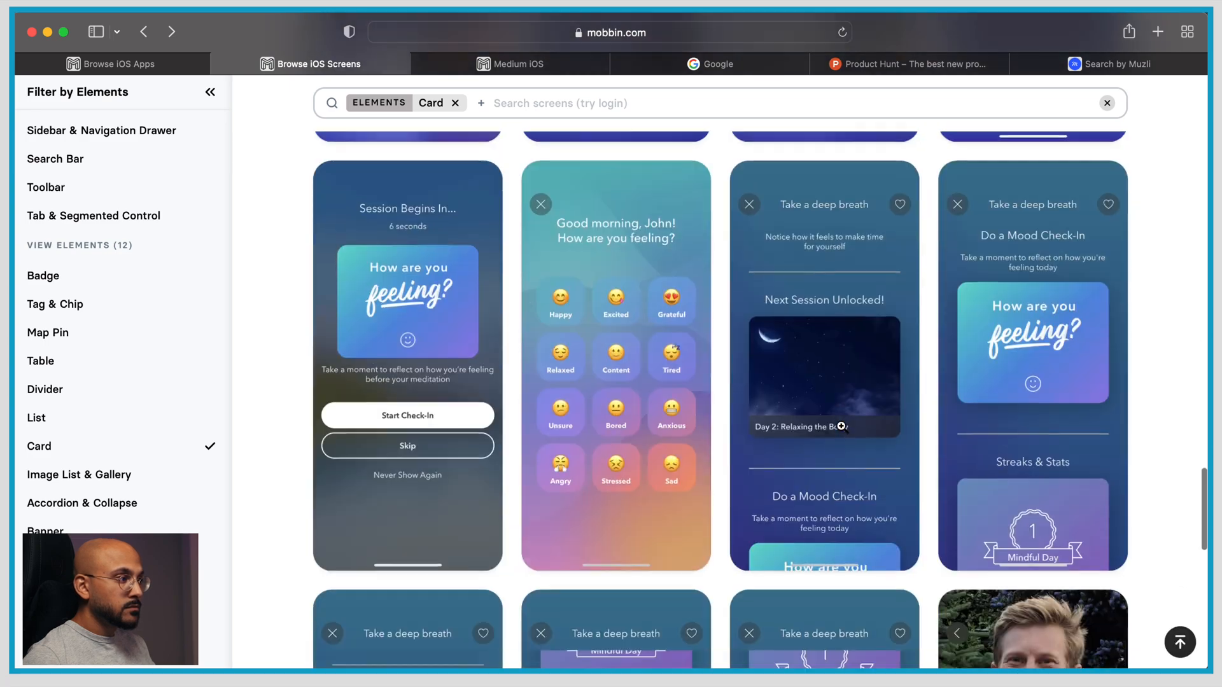
scroll(842, 426, "down", 6)
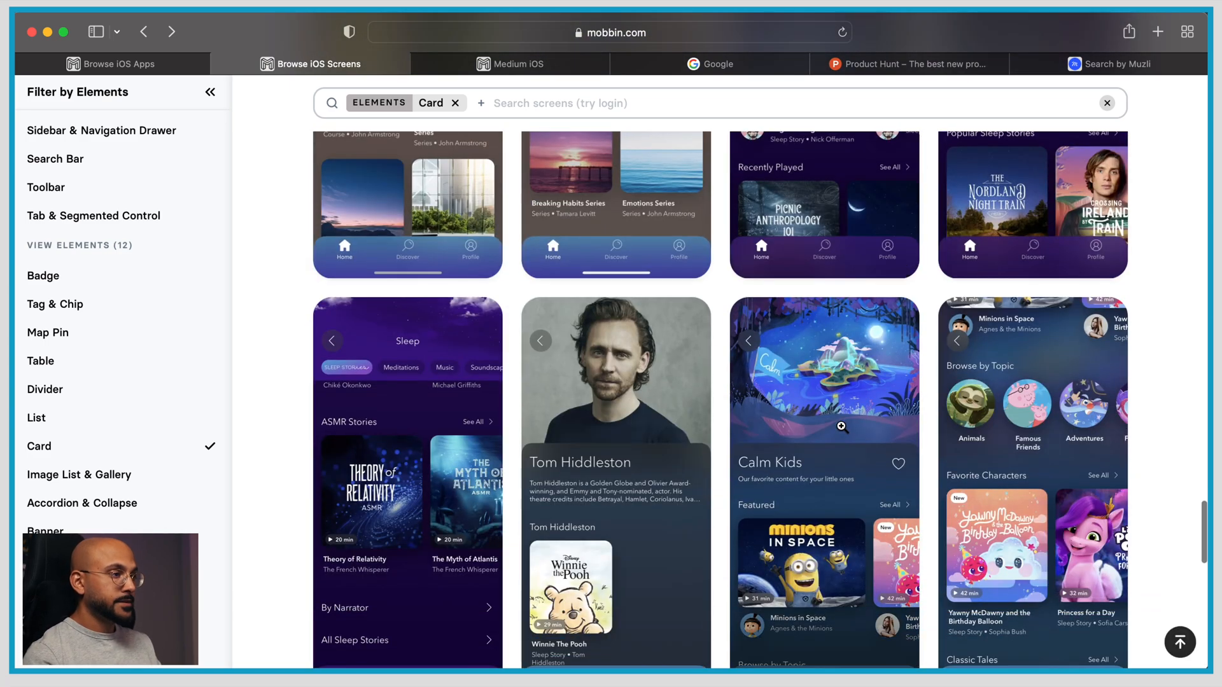
scroll(842, 426, "down", 12)
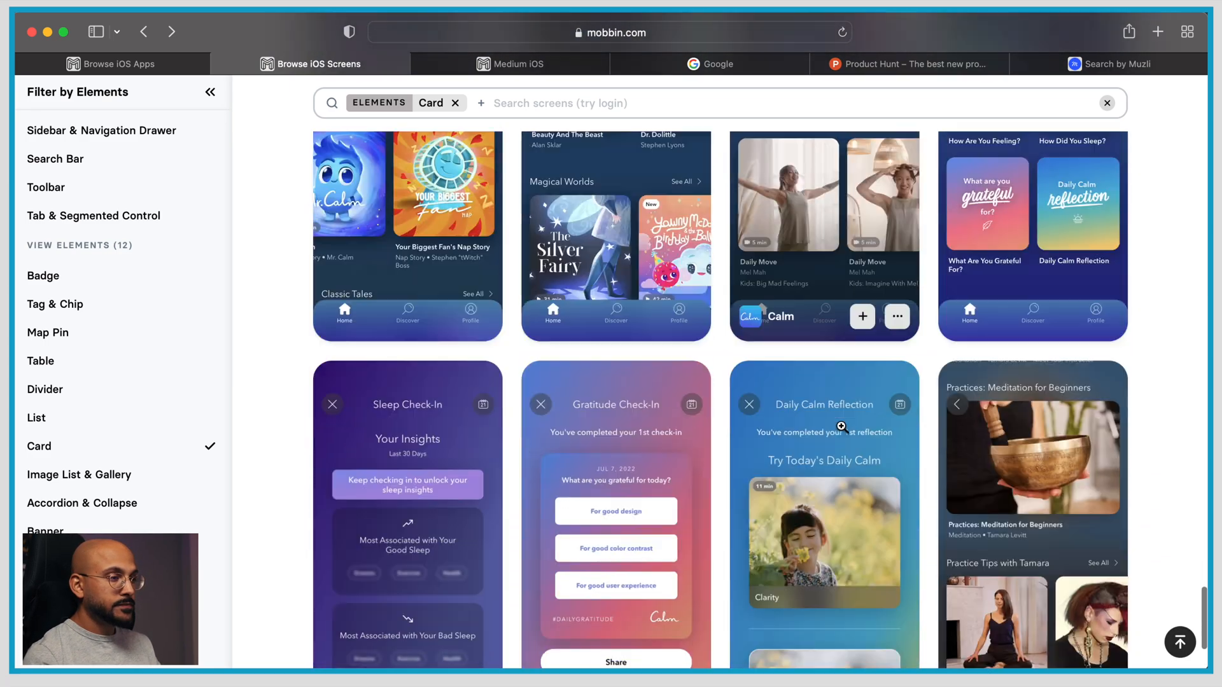
scroll(842, 427, "down", 10)
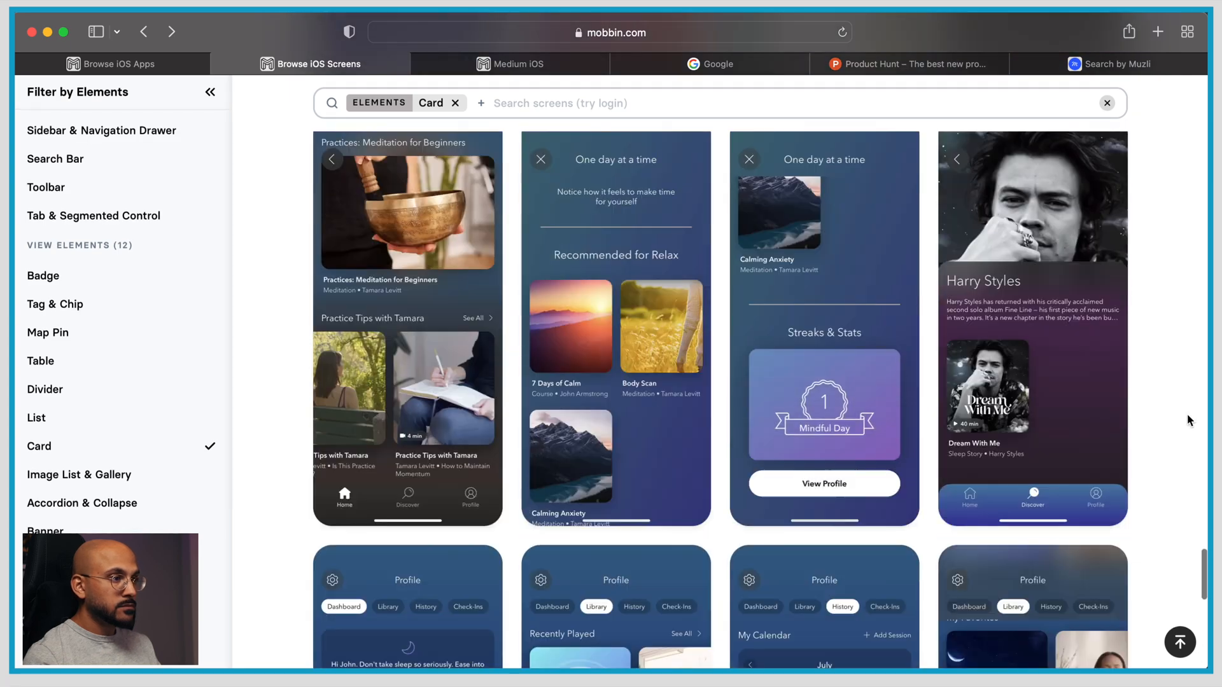
scroll(1165, 414, "down", 5)
scroll(1165, 414, "up", 6)
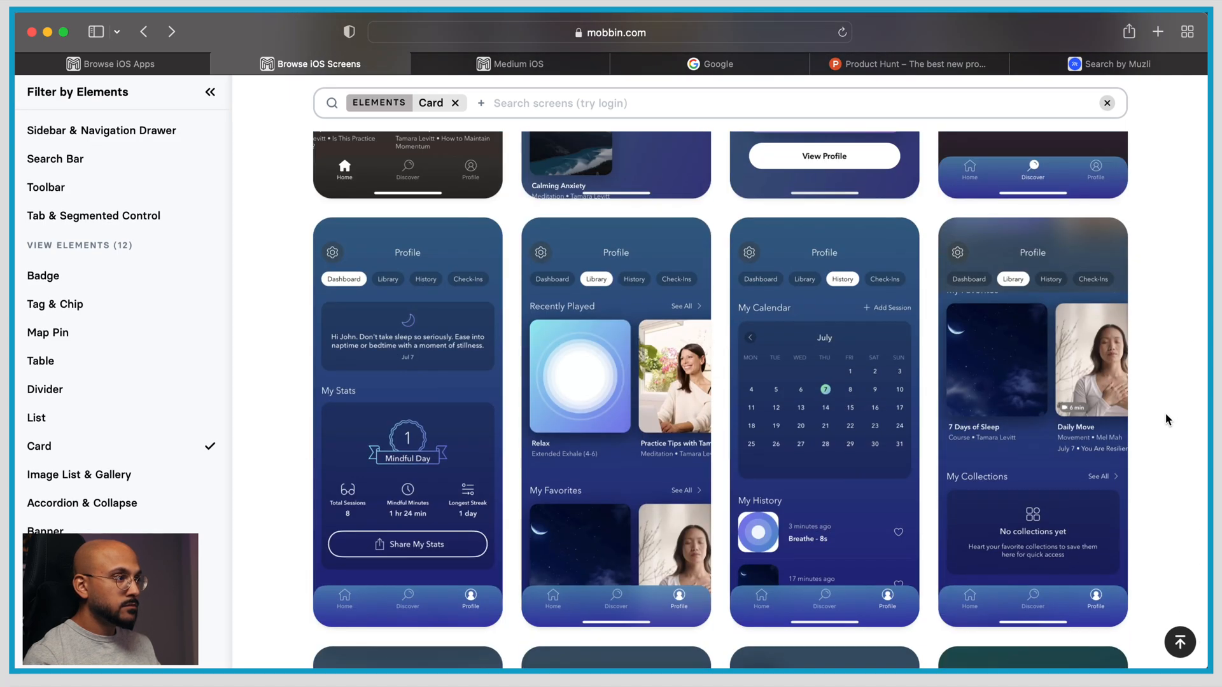
Copy Calm's Profile dashboard screen with My Stats and place it after the Wedding and Event Catering screenshot in Figma's Cards row
scroll(1166, 414, "down", 1)
left_click(490, 356)
right_click(504, 347)
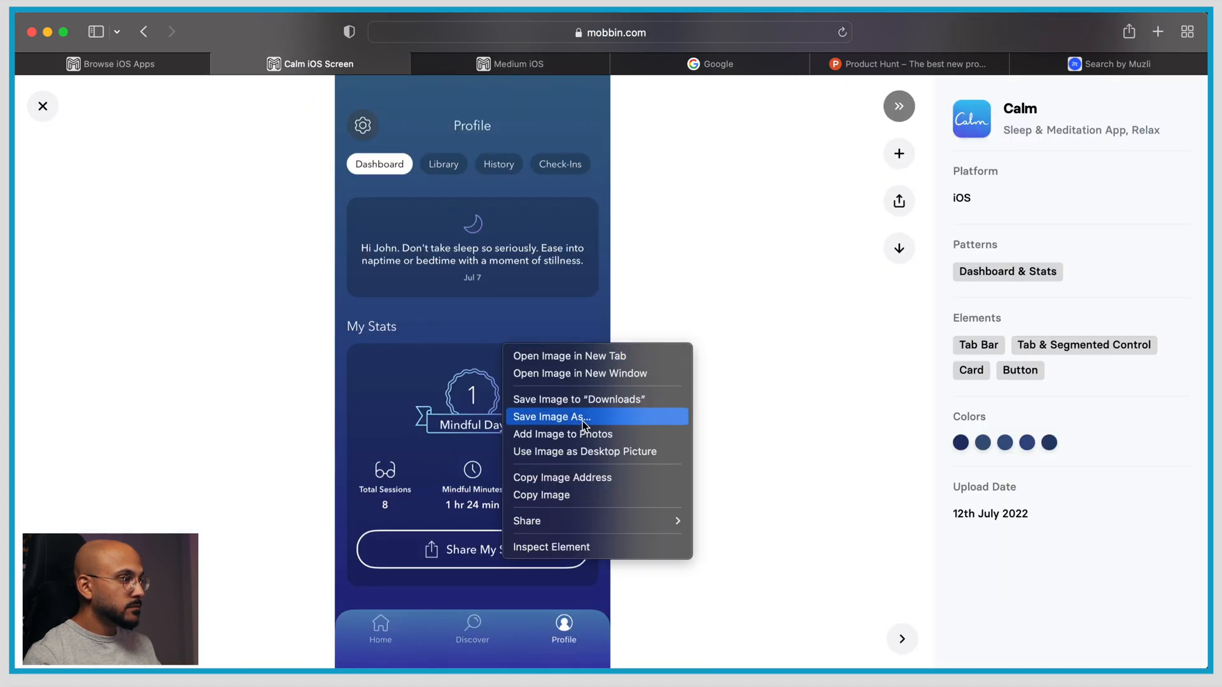
left_click(597, 495)
key("super+Tab")
scroll(949, 456, "down", 5)
scroll(796, 456, "up", 8)
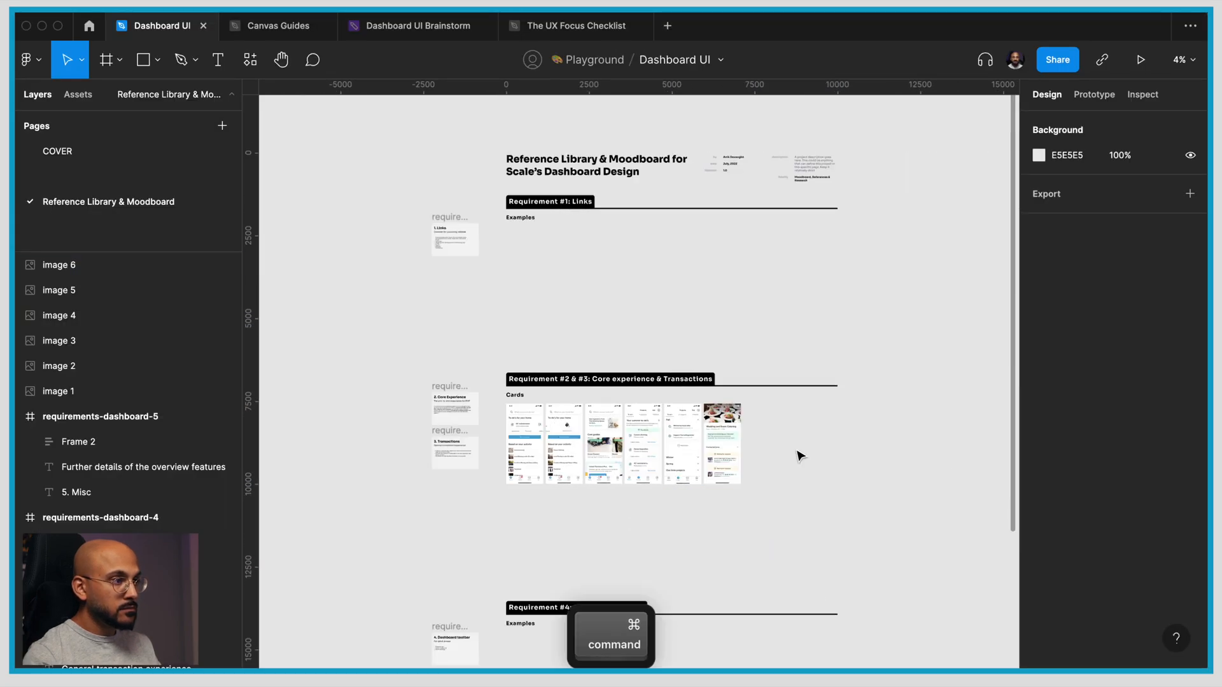
key("super+v")
left_click_drag(623, 386, 721, 449)
Copy Calm's Sleep History screen with the "Today, 9:21 AM" card from Mobbin and paste it beside the Profile dashboard screenshot in Figma
key("super+Tab")
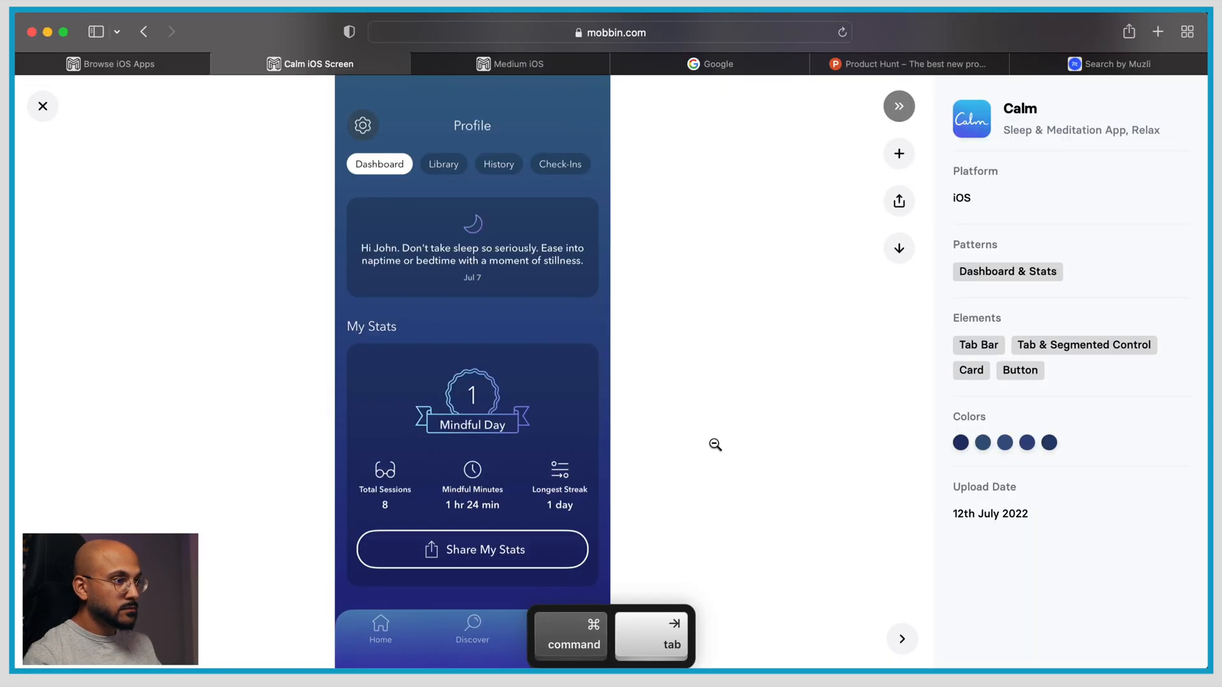
key("Escape")
scroll(719, 446, "up", 5)
scroll(722, 447, "down", 10)
scroll(723, 451, "down", 10)
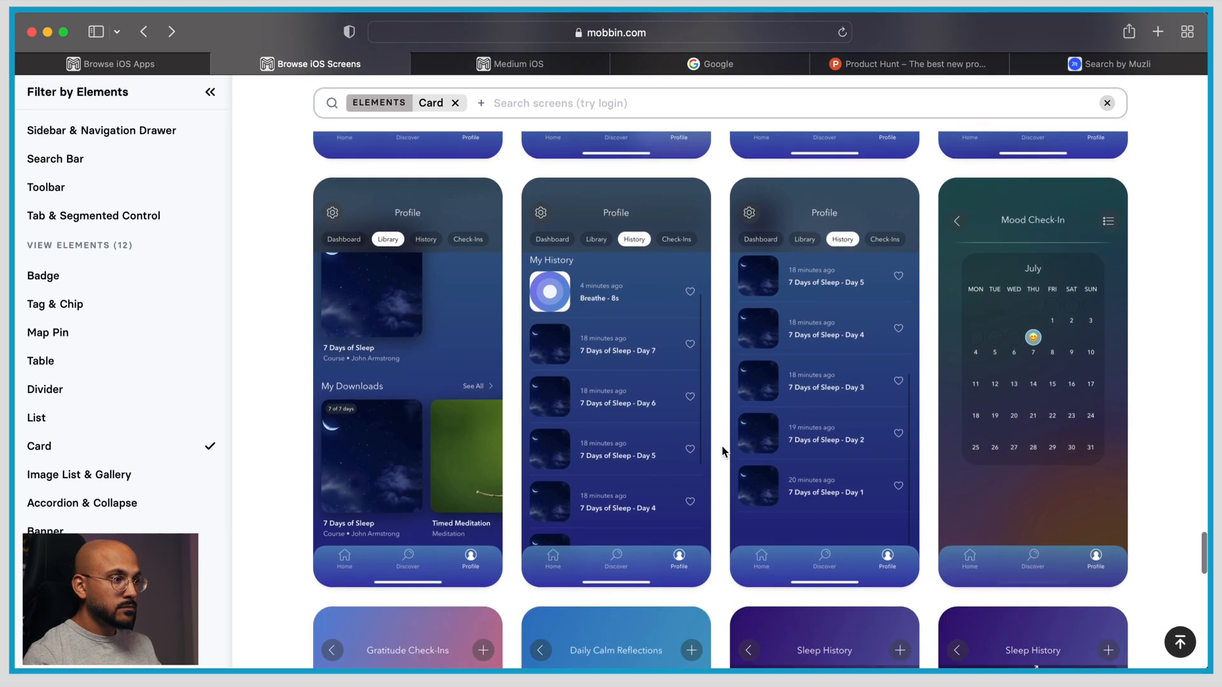
left_click(1082, 413)
right_click(587, 373)
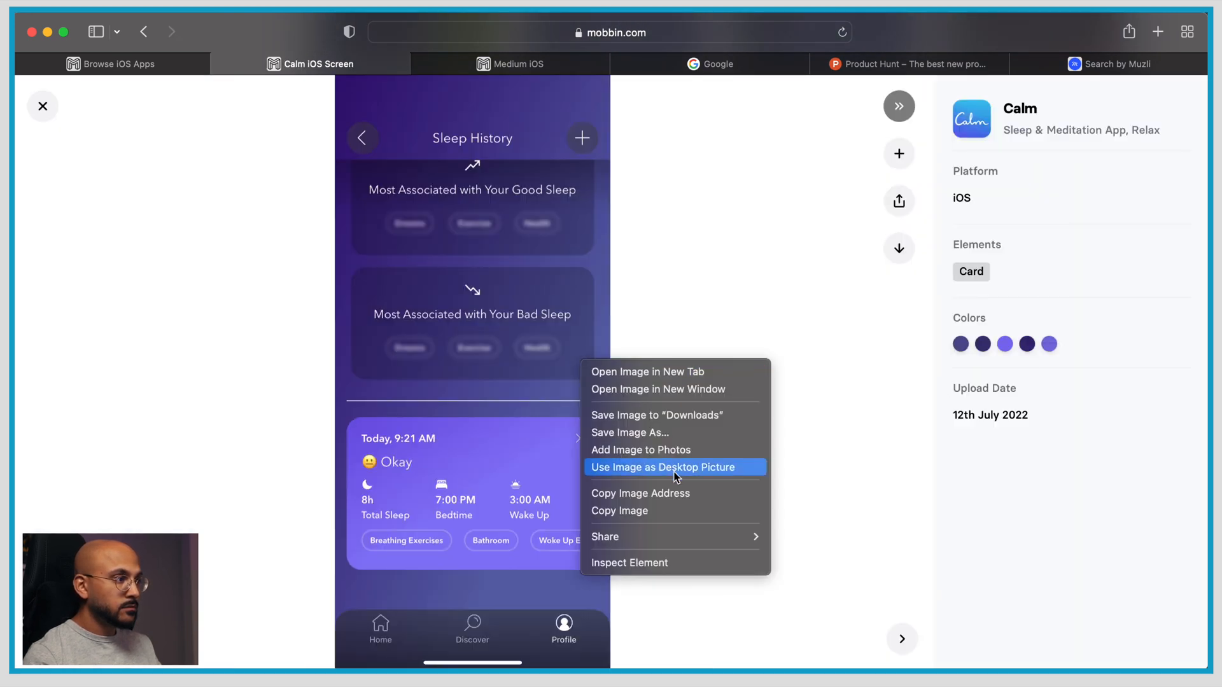
left_click(624, 509)
key("super+Tab")
left_click(808, 461)
key("super+v")
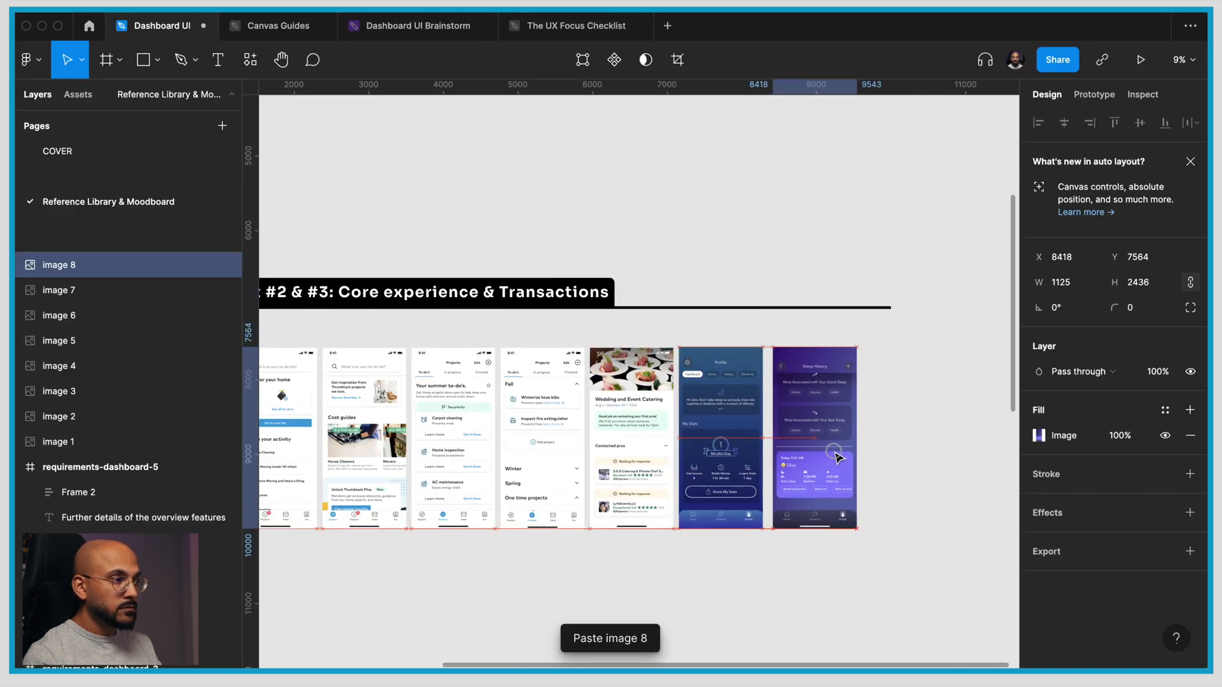
Return to Mobbin and copy Calm's Sleep History screen with the July 3 - 8 chart
key("super+Tab")
key("Escape")
scroll(722, 412, "down", 5)
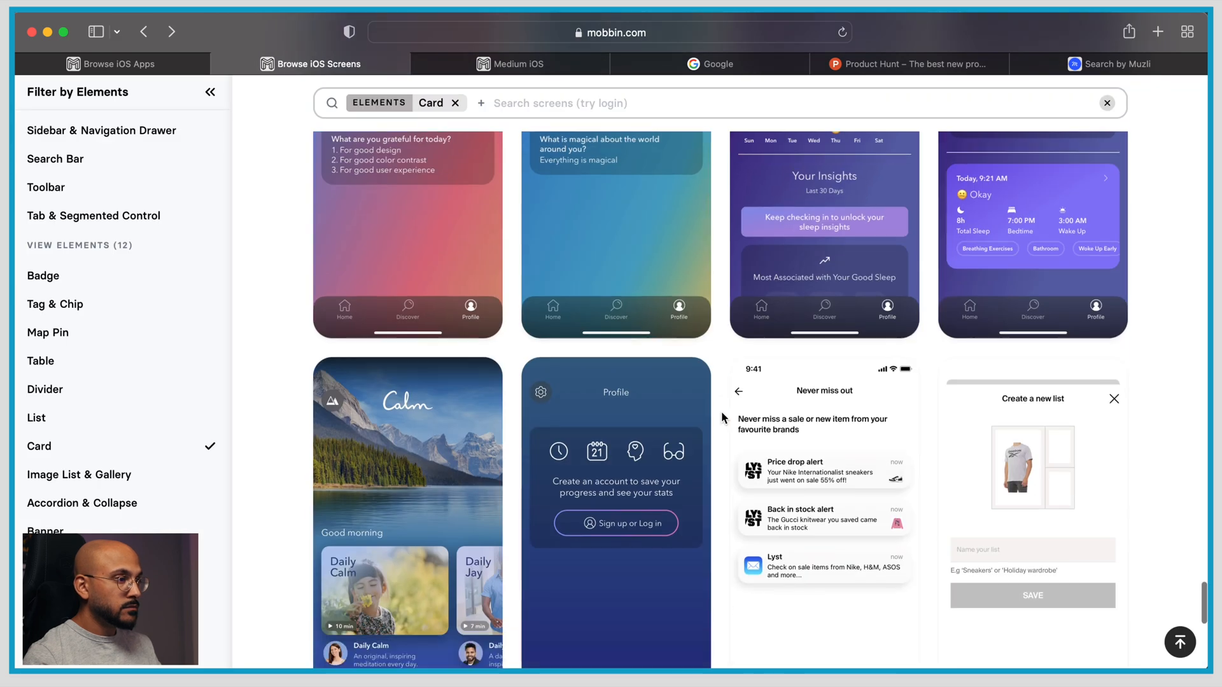
scroll(721, 413, "up", 4)
left_click(844, 354)
right_click(554, 372)
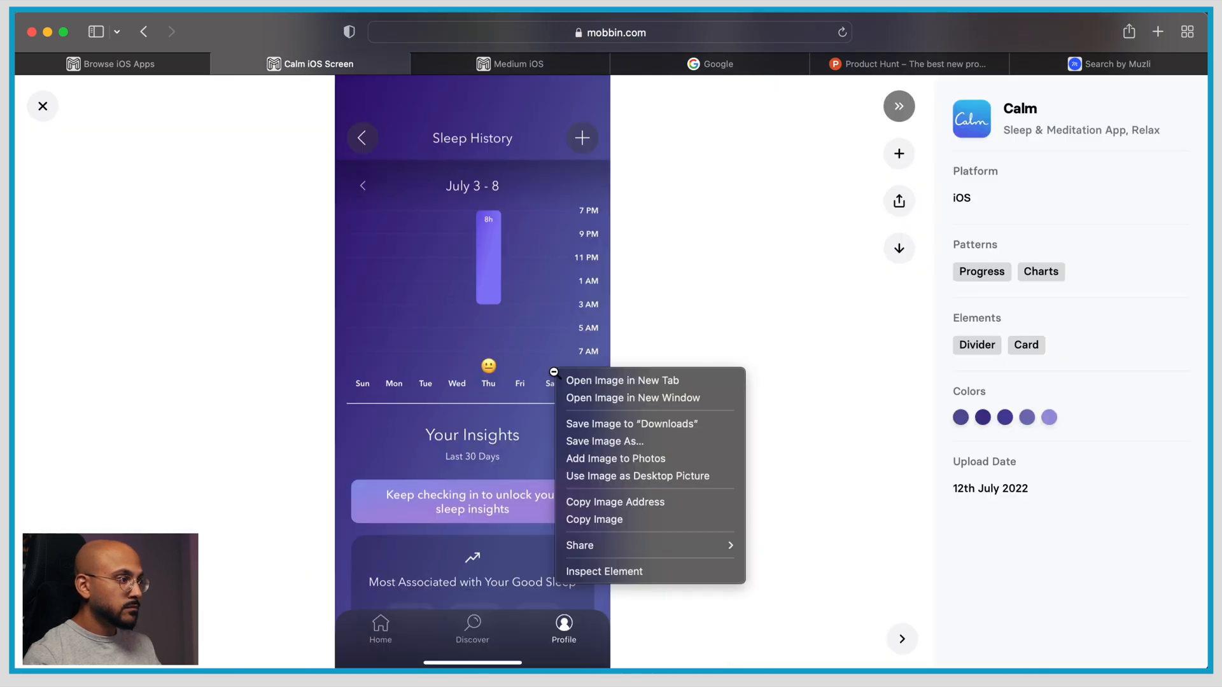
left_click(659, 522)
Switch to Figma and widen the moodboard header and all section banners together to about 16000
key("super+Tab")
left_click(918, 464)
scroll(919, 463, "down", 5)
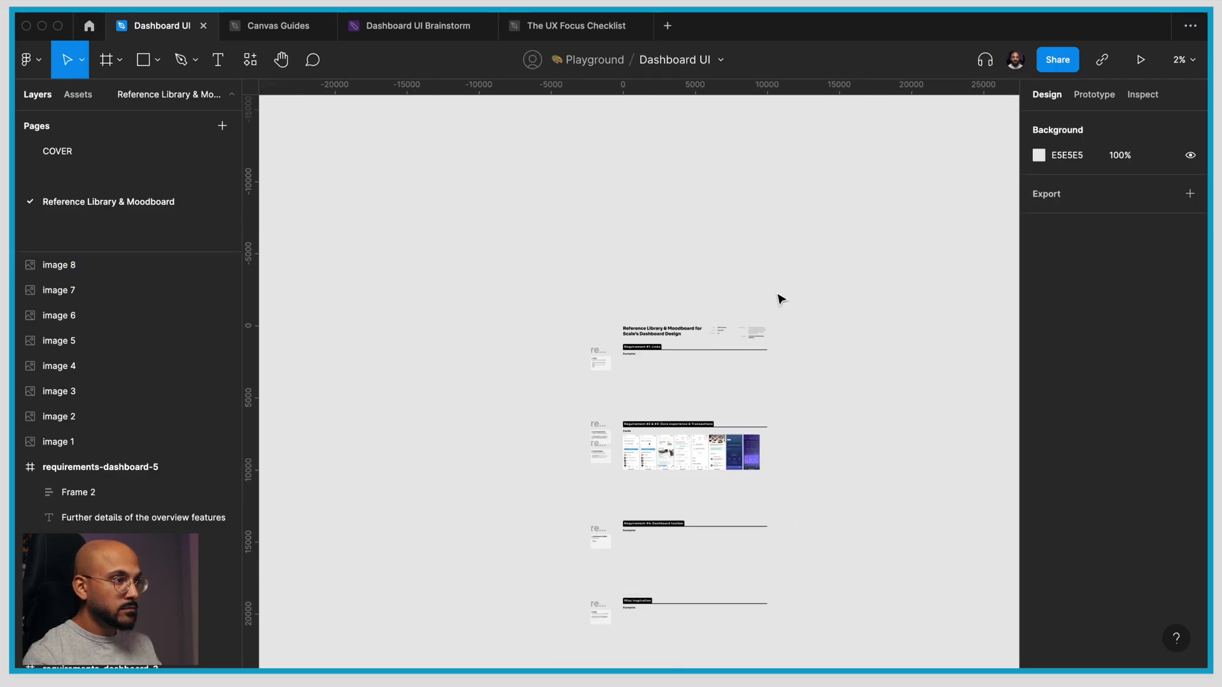
scroll(772, 567, "down", 2)
left_click_drag(775, 565, 769, 573)
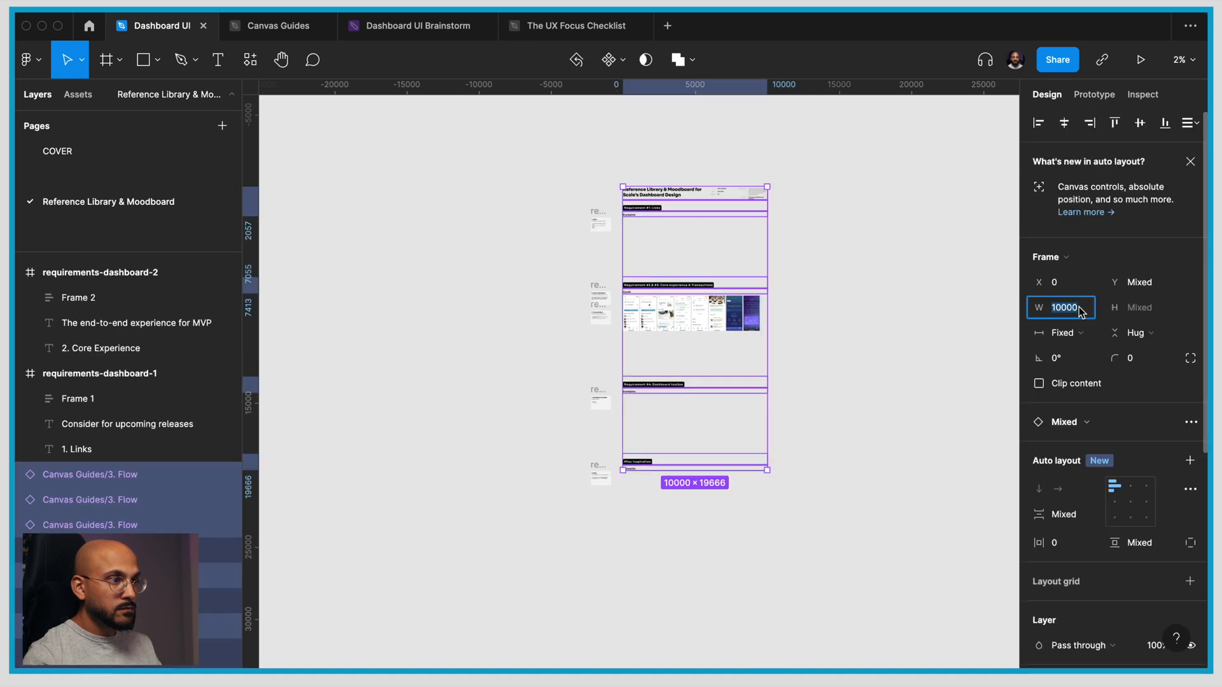
left_click(863, 284)
Copy Calm's July 3 - 8 Sleep History chart screen from Mobbin and paste it past the last Cards screenshot in Figma
scroll(848, 282, "up", 5)
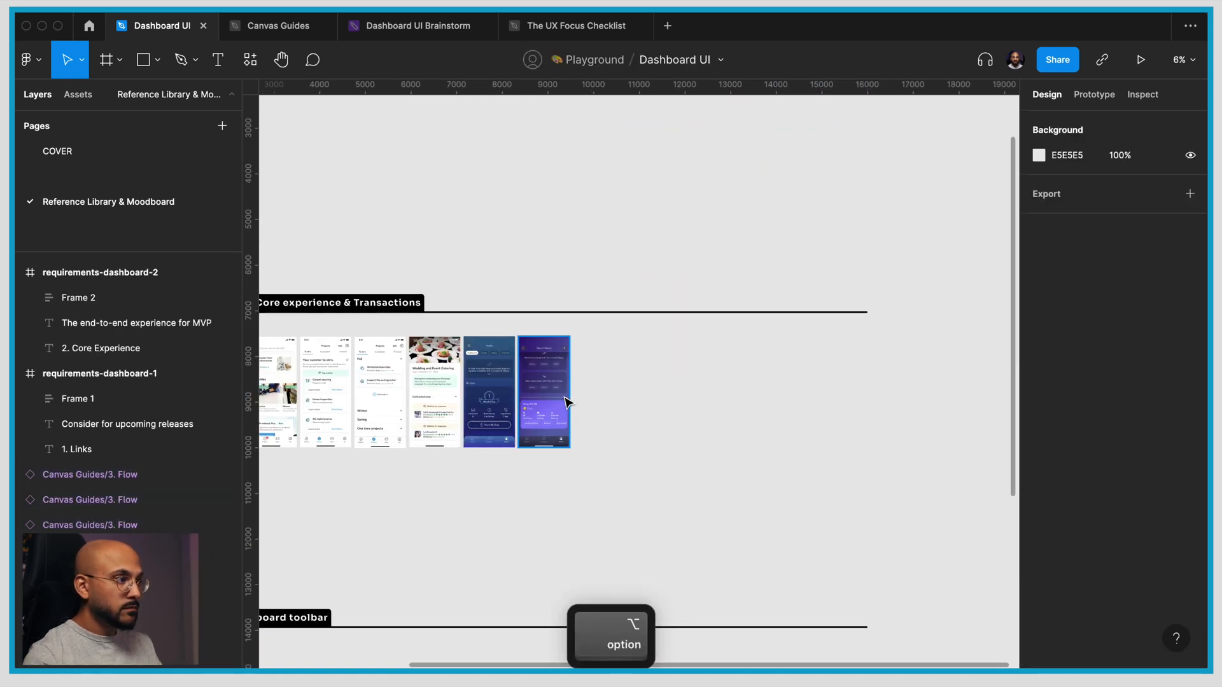
key("super+Tab")
left_click(646, 388)
key("super+Tab")
key("super+Tab")
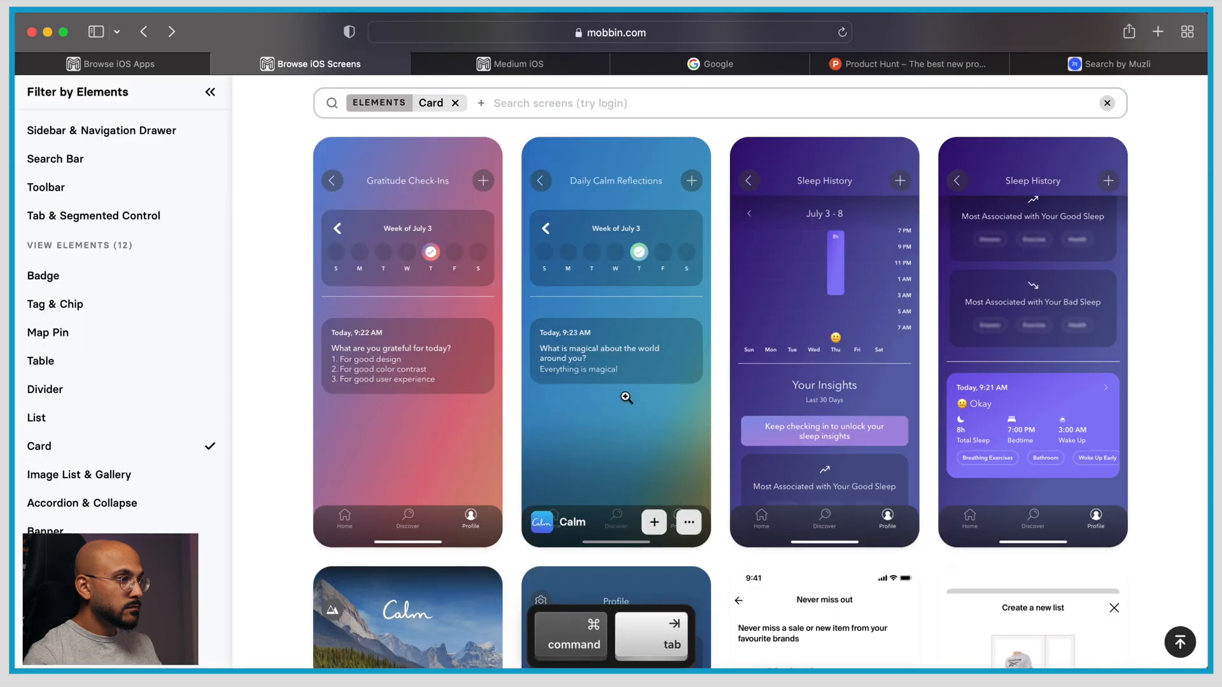
left_click(764, 406)
right_click(524, 354)
left_click(563, 504)
key("super+Tab")
key("super+v")
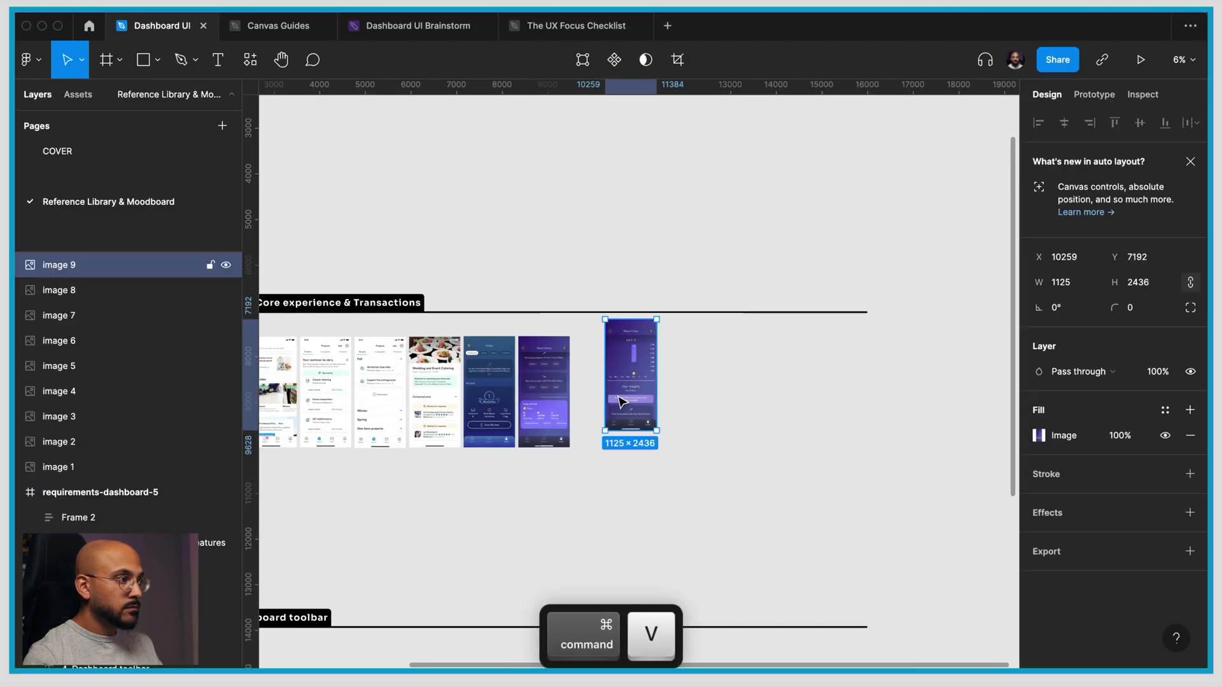
Return to Mobbin and examine the remaining Card results from Lyst, The Athletic and Paramount+ for usable references
key("super+Tab")
left_click(636, 401)
scroll(713, 399, "down", 5)
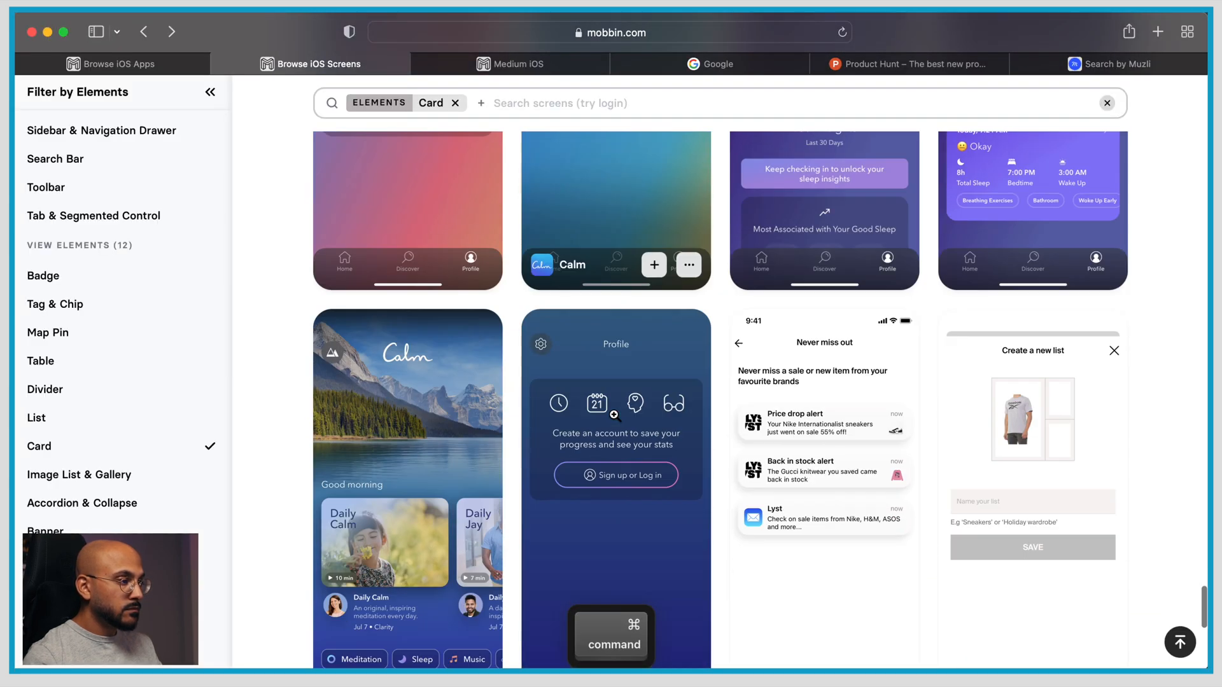
scroll(713, 400, "down", 1)
scroll(939, 378, "up", 1)
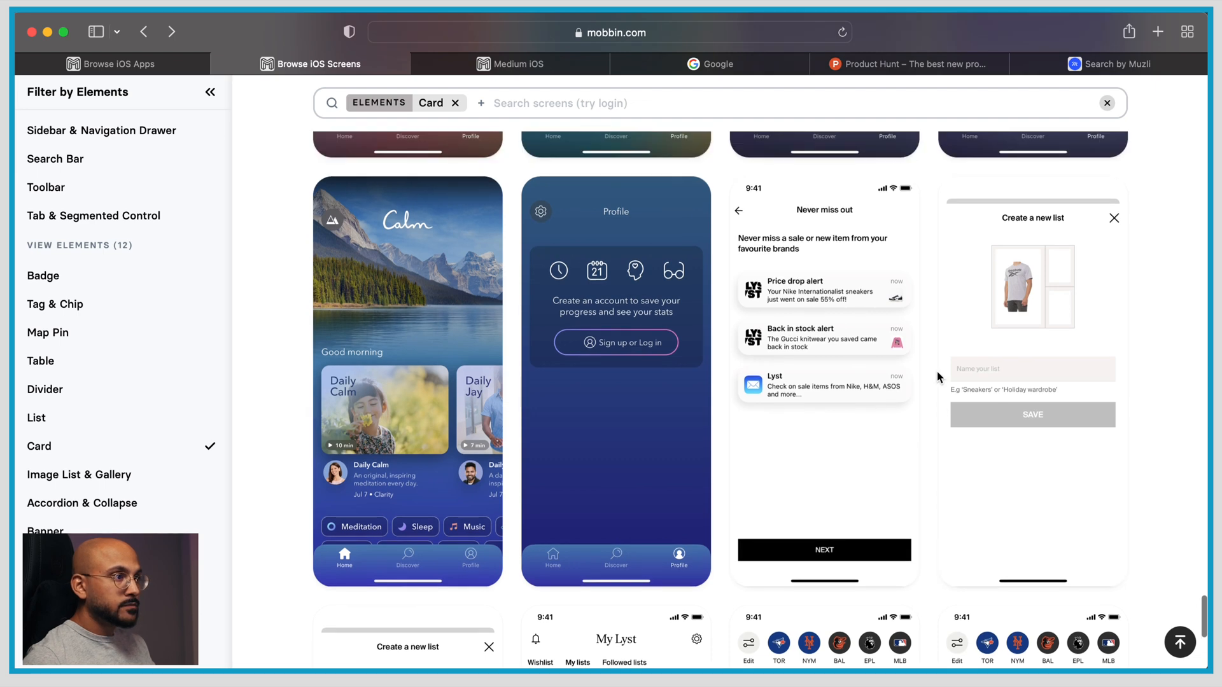
scroll(938, 376, "down", 7)
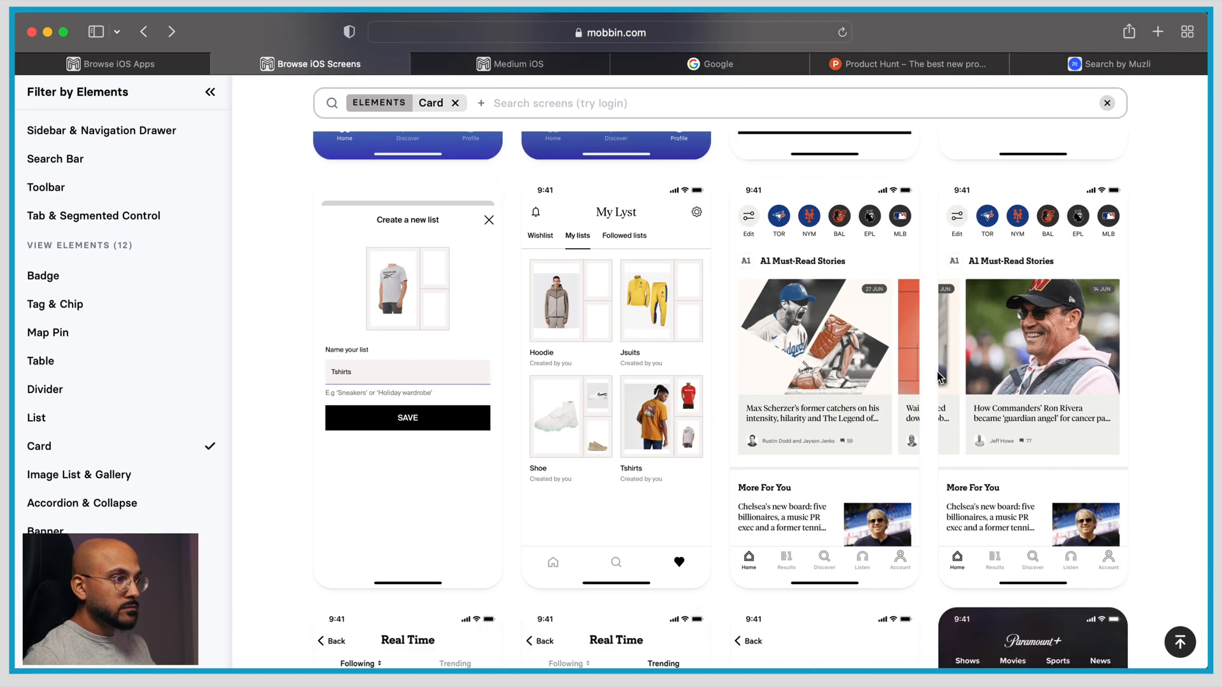
scroll(940, 377, "down", 5)
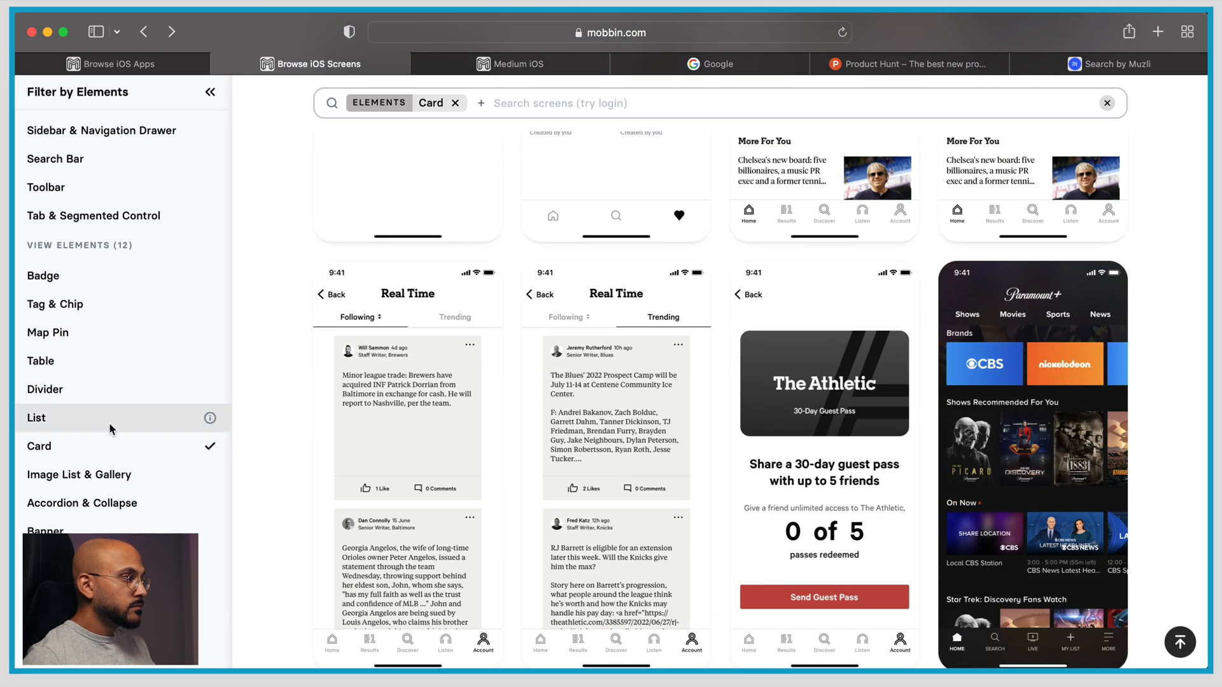
scroll(109, 430, "down", 6)
scroll(109, 430, "up", 9)
scroll(476, 390, "down", 4)
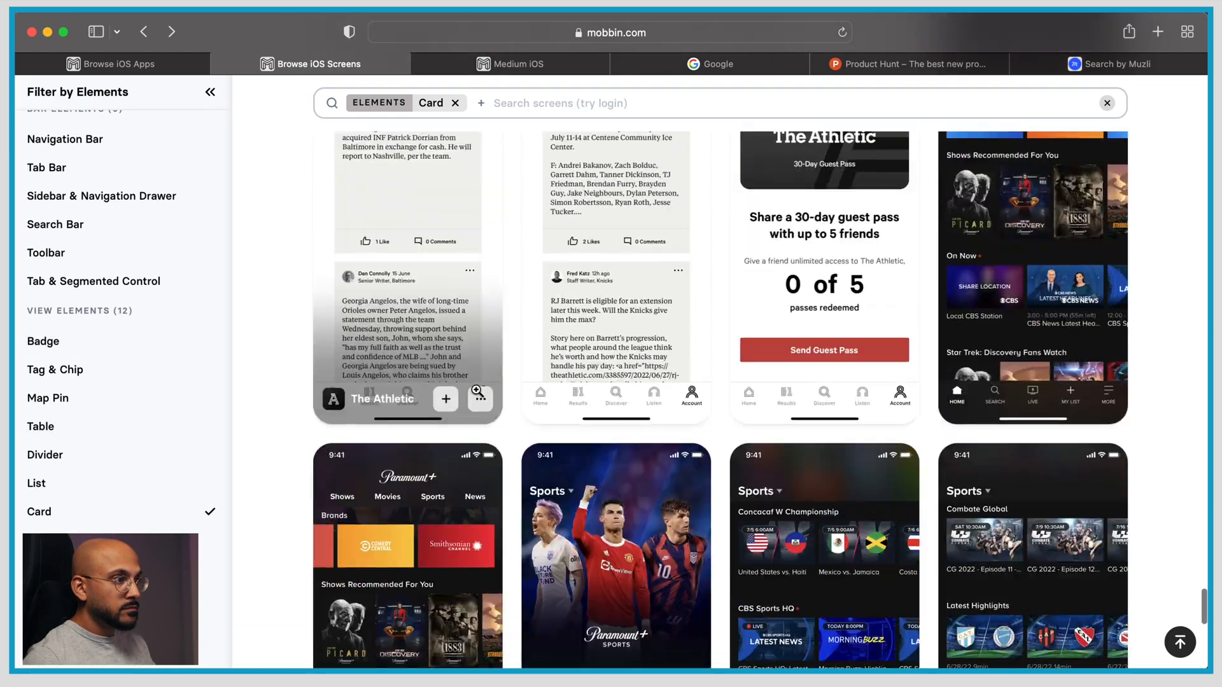
scroll(476, 390, "down", 5)
Switch Mobbin's filter list to patterns and add the Reviews & Rating pattern to the Card element filter
scroll(477, 391, "up", 10)
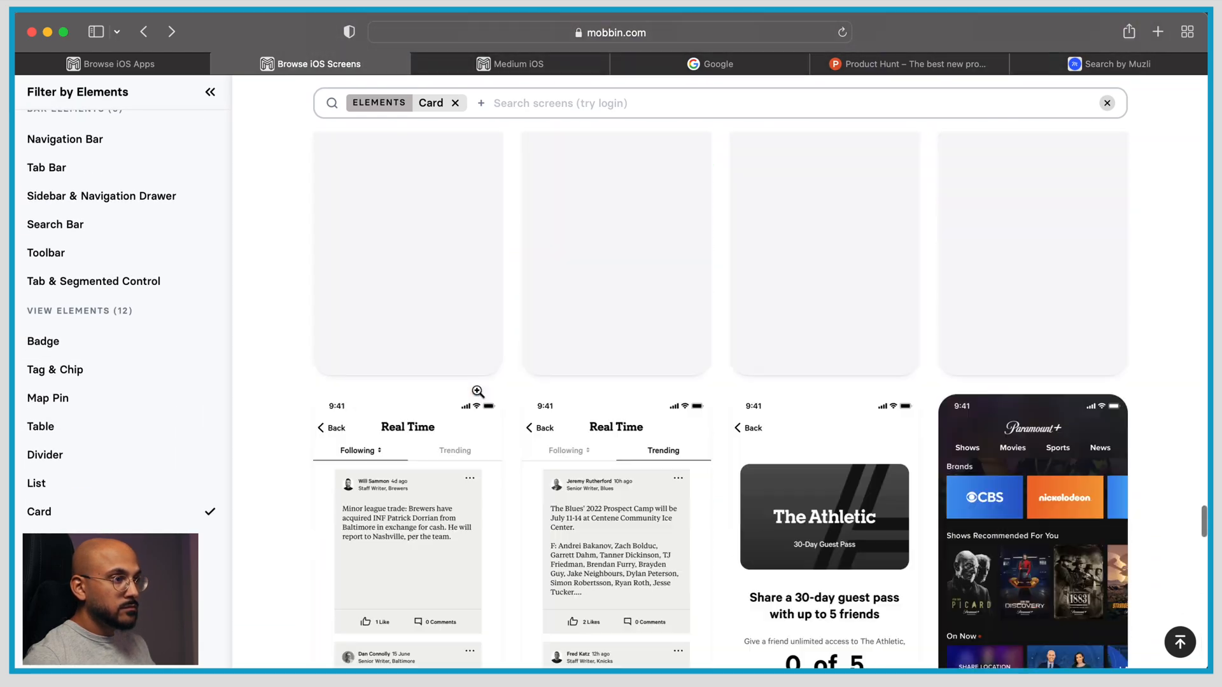
scroll(478, 391, "up", 15)
left_click(438, 299)
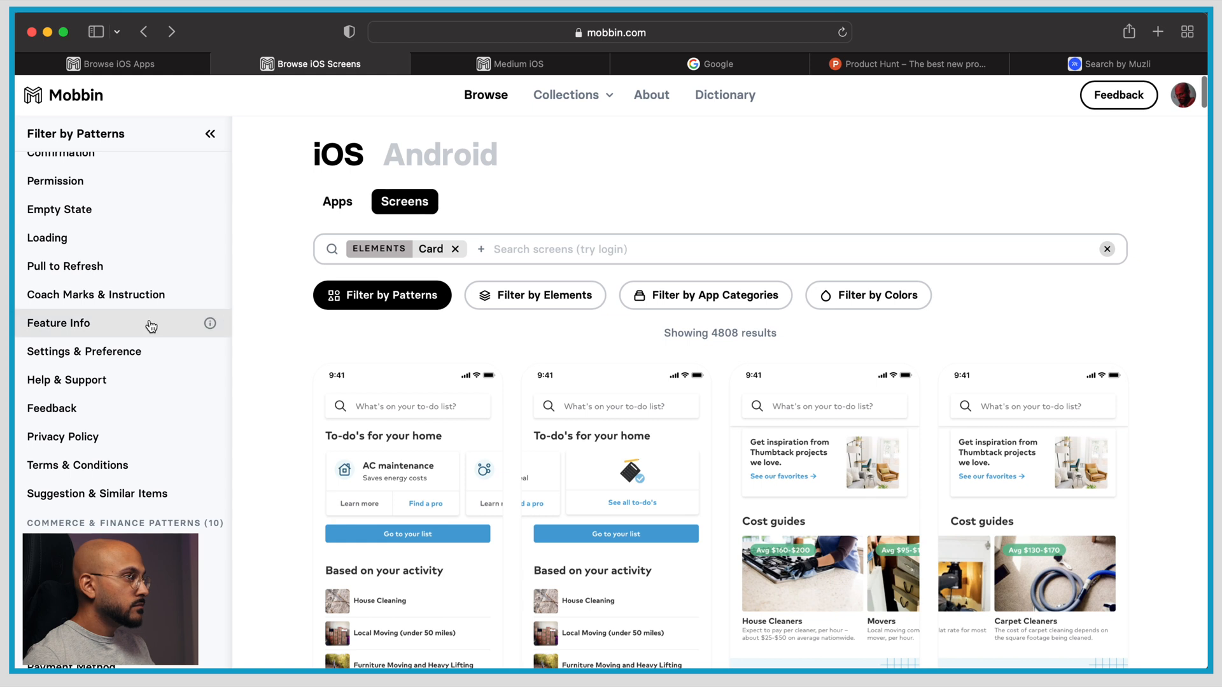
scroll(151, 326, "up", 1)
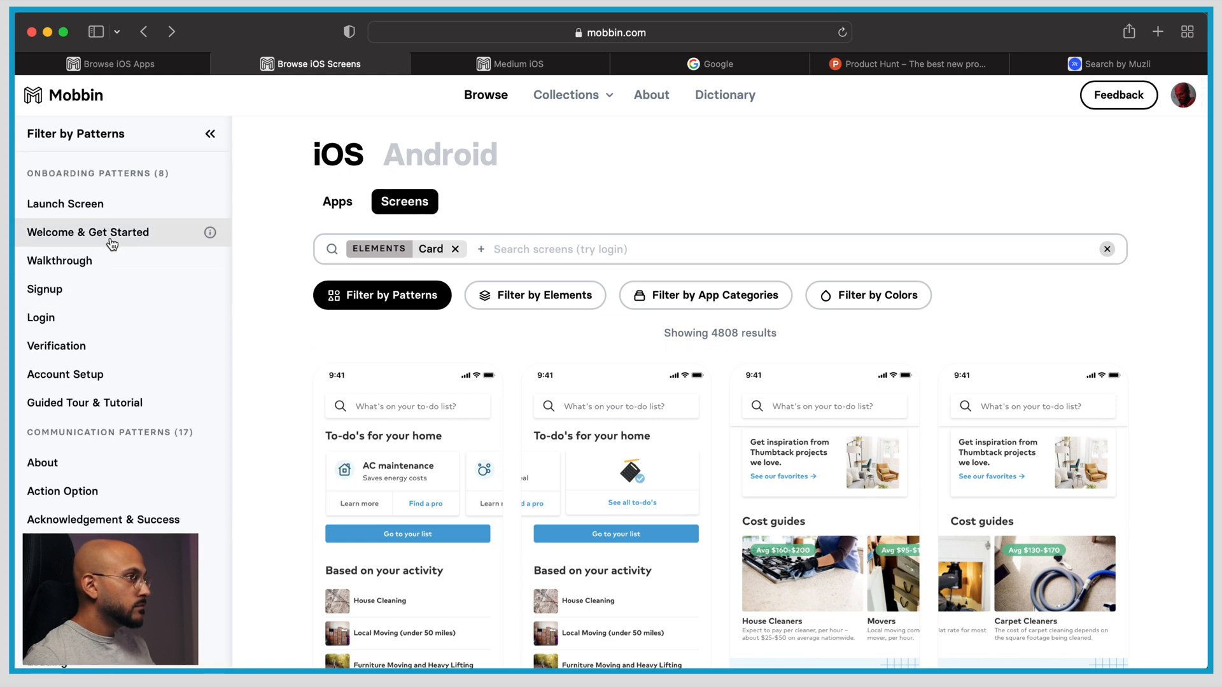
scroll(111, 291, "down", 10)
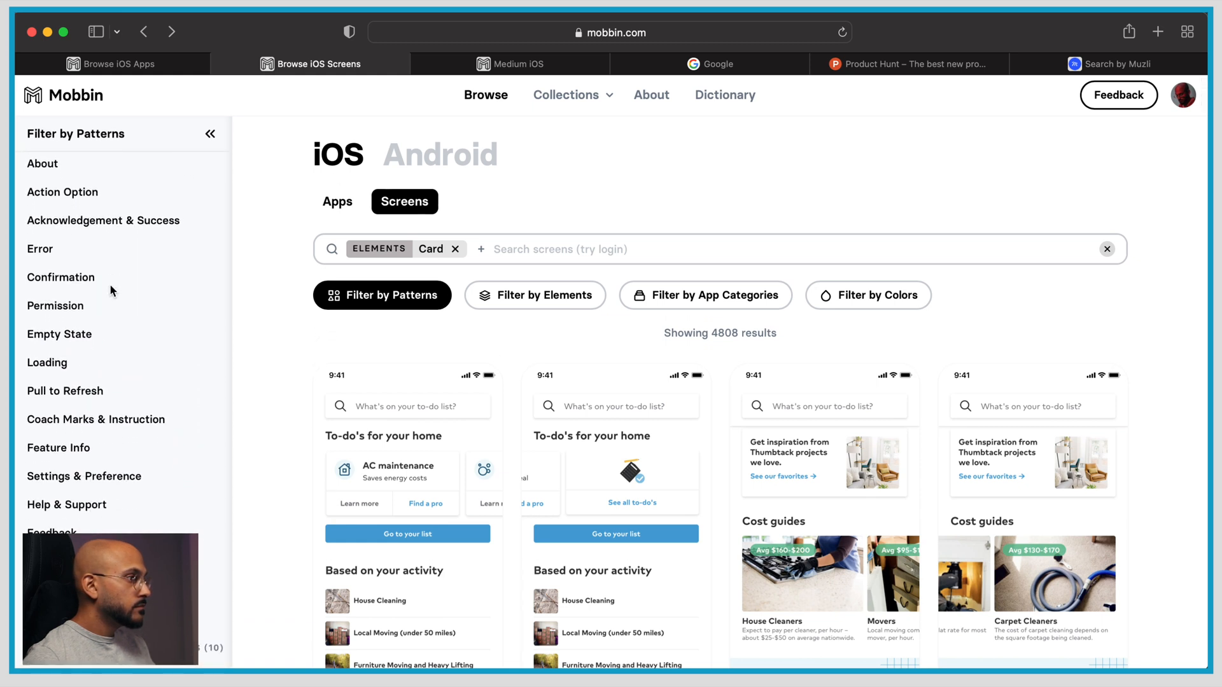
scroll(111, 291, "down", 15)
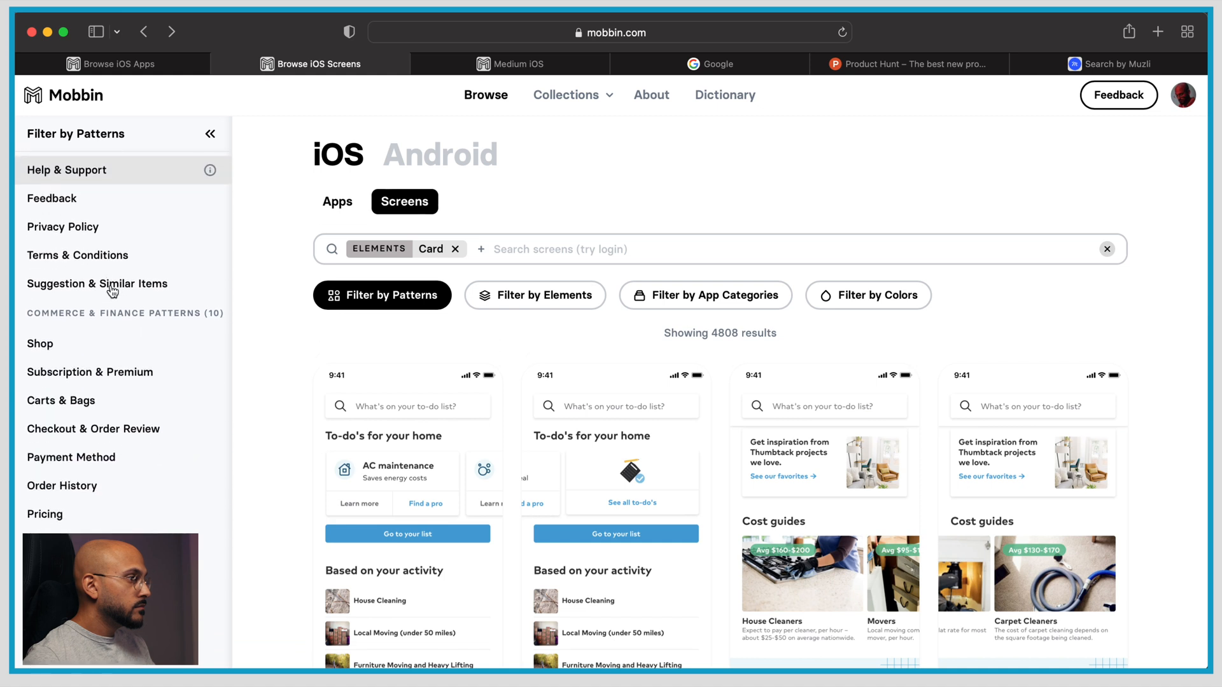
scroll(112, 292, "down", 7)
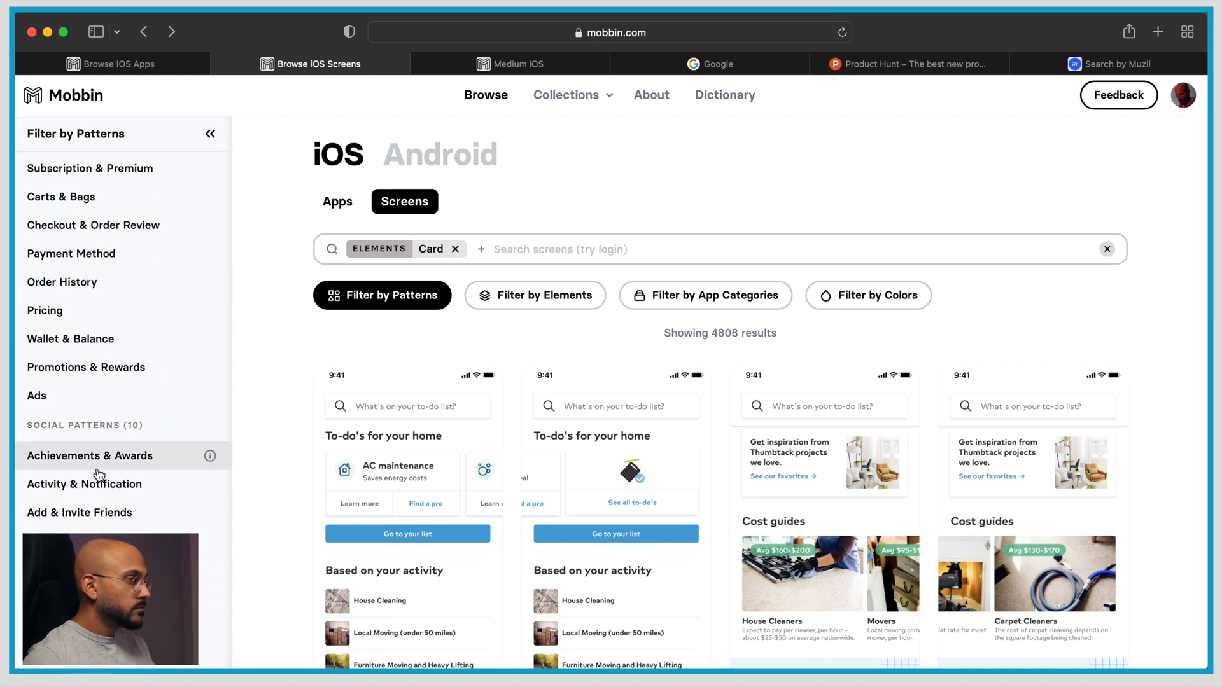
scroll(98, 474, "down", 2)
scroll(100, 478, "down", 8)
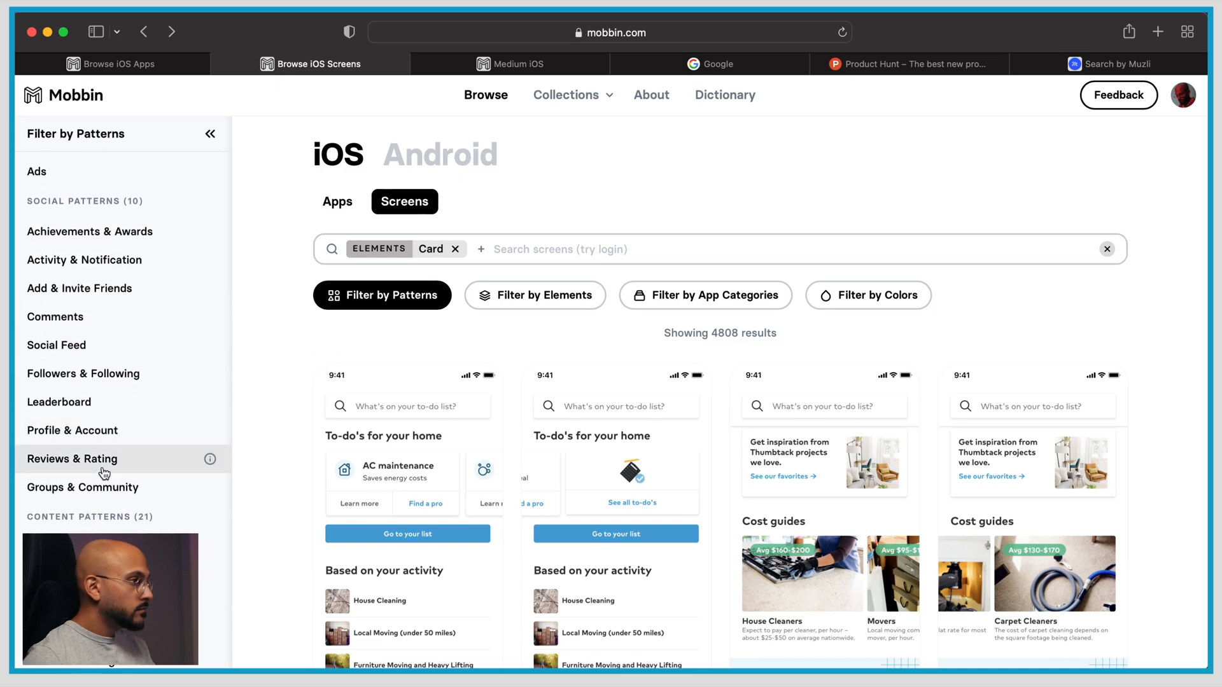
key("super+Tab")
key("super+Tab")
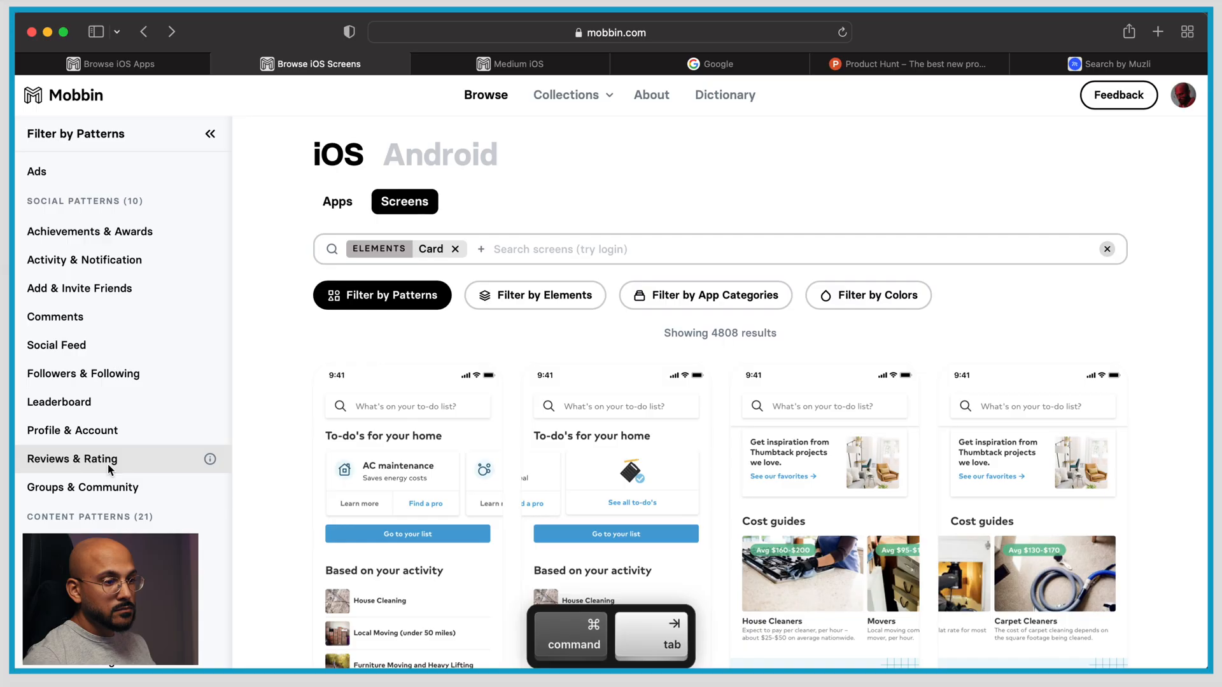
scroll(108, 470, "up", 3)
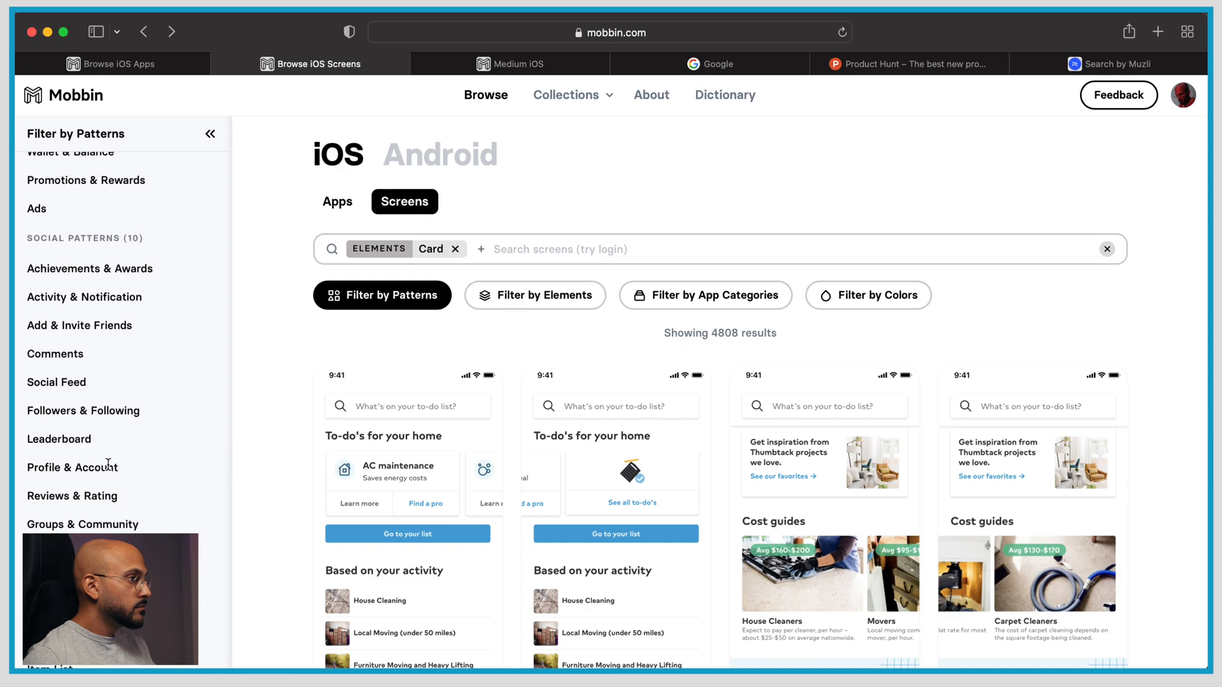
left_click(96, 495)
Copy Redfin's school ratings screen from the Mobbin results and paste it in Figma beside Calm's last Sleep History screenshot
scroll(505, 410, "down", 3)
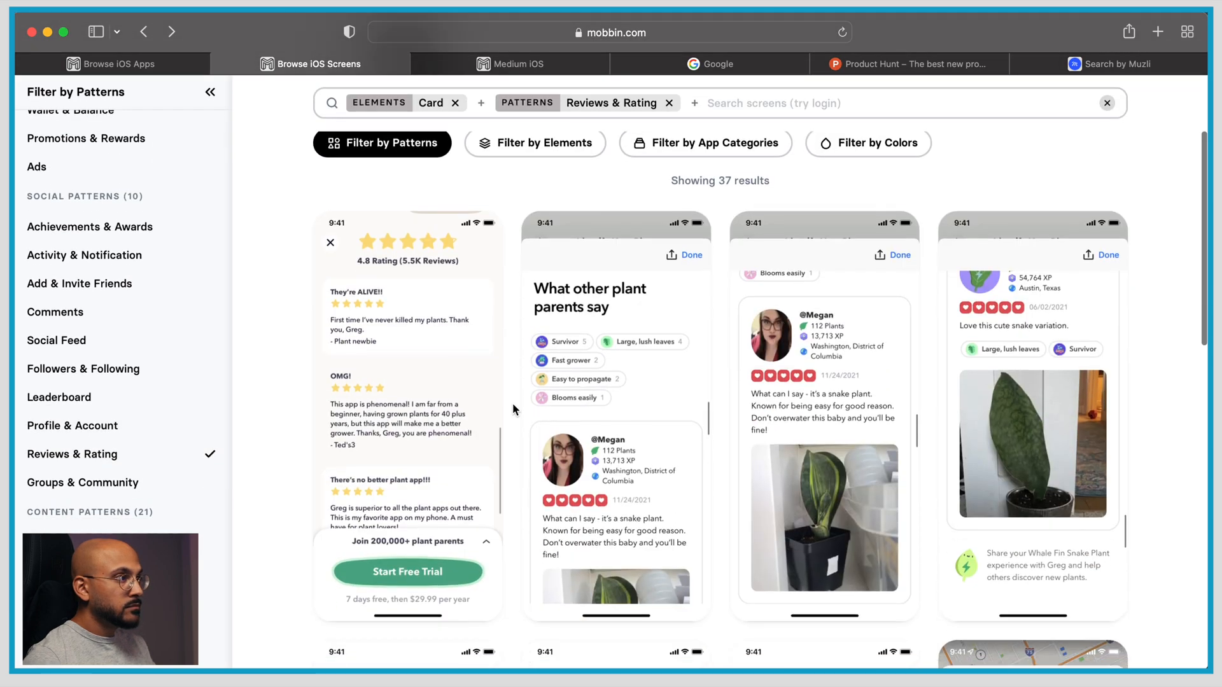
scroll(538, 173, "down", 5)
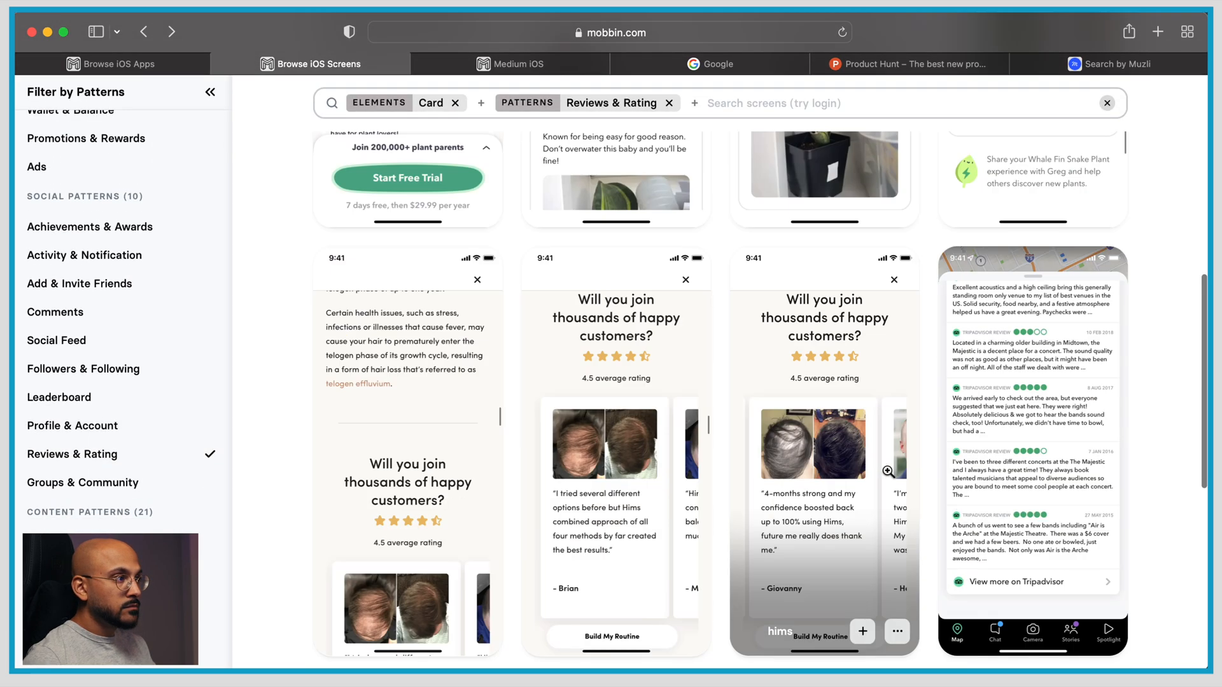
scroll(538, 173, "up", 6)
scroll(890, 474, "down", 10)
scroll(890, 474, "down", 2)
scroll(890, 474, "up", 1)
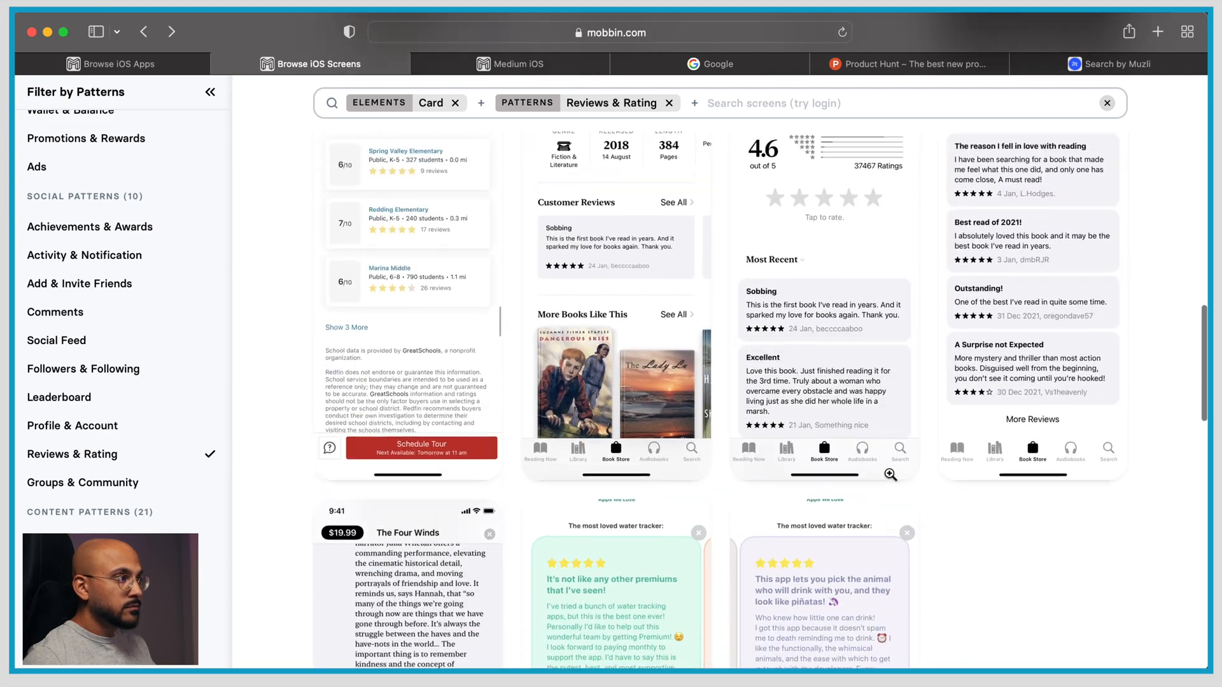
left_click(446, 382)
right_click(510, 331)
left_click(630, 482)
key("super+Tab")
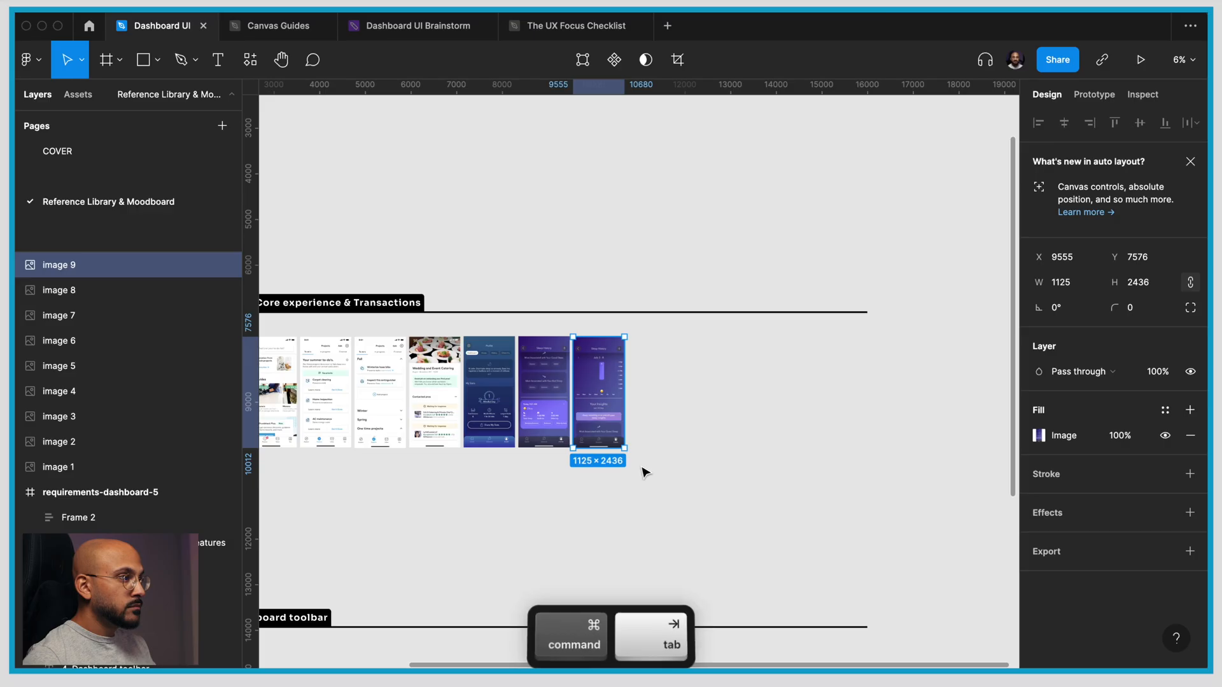
key("super+v")
Return to Mobbin, check the remaining Reviews & Rating results, and remove both the Card and Reviews & Rating filters
key("super+Tab")
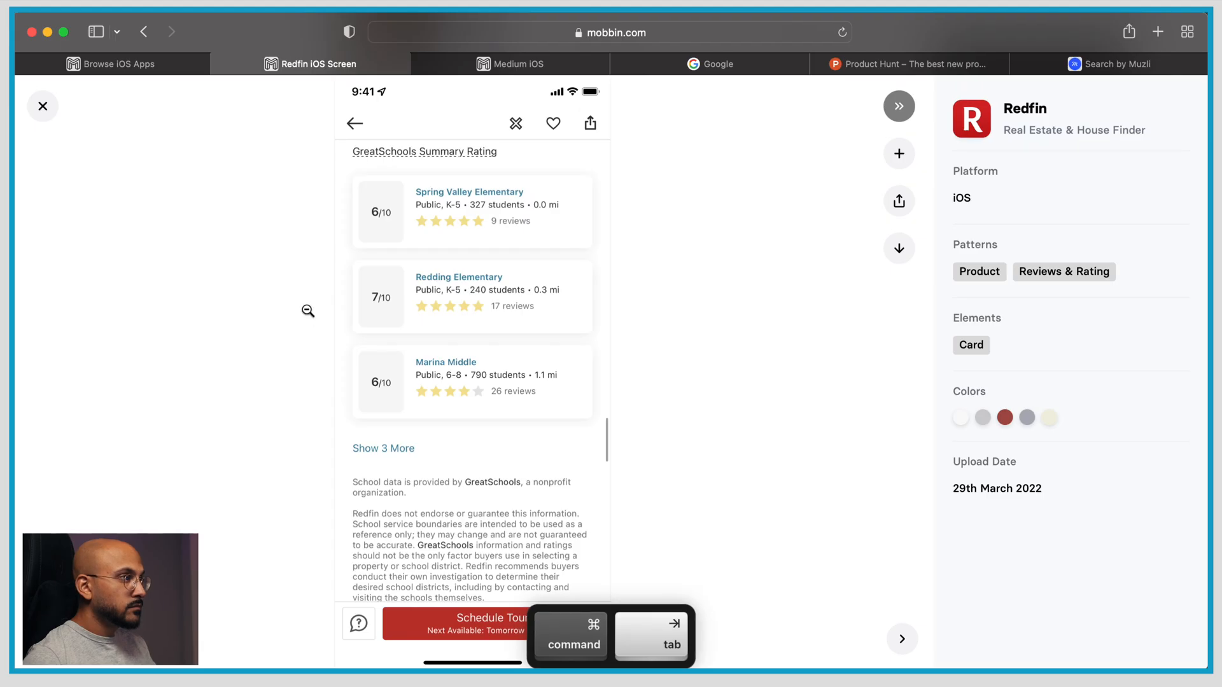
key("Escape")
scroll(380, 312, "down", 10)
scroll(379, 311, "down", 5)
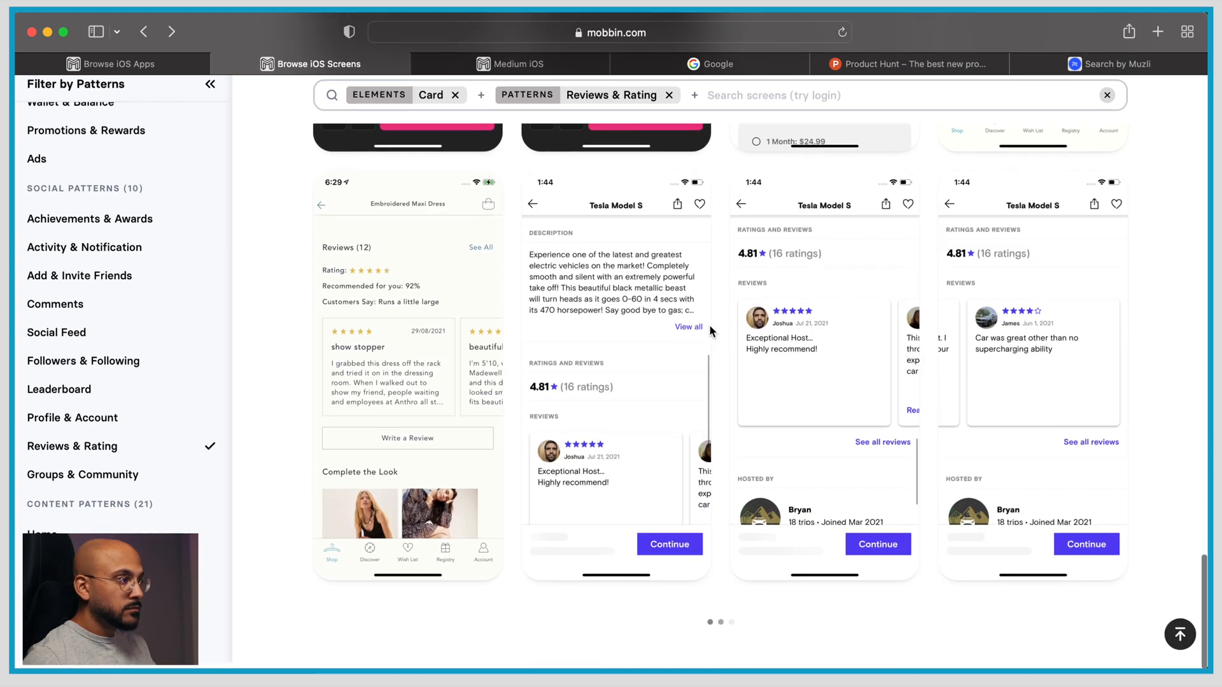
left_click(455, 103)
left_click(520, 103)
Browse the screens under the Groups & Community pattern for usable references and clear that filter
scroll(179, 427, "down", 3)
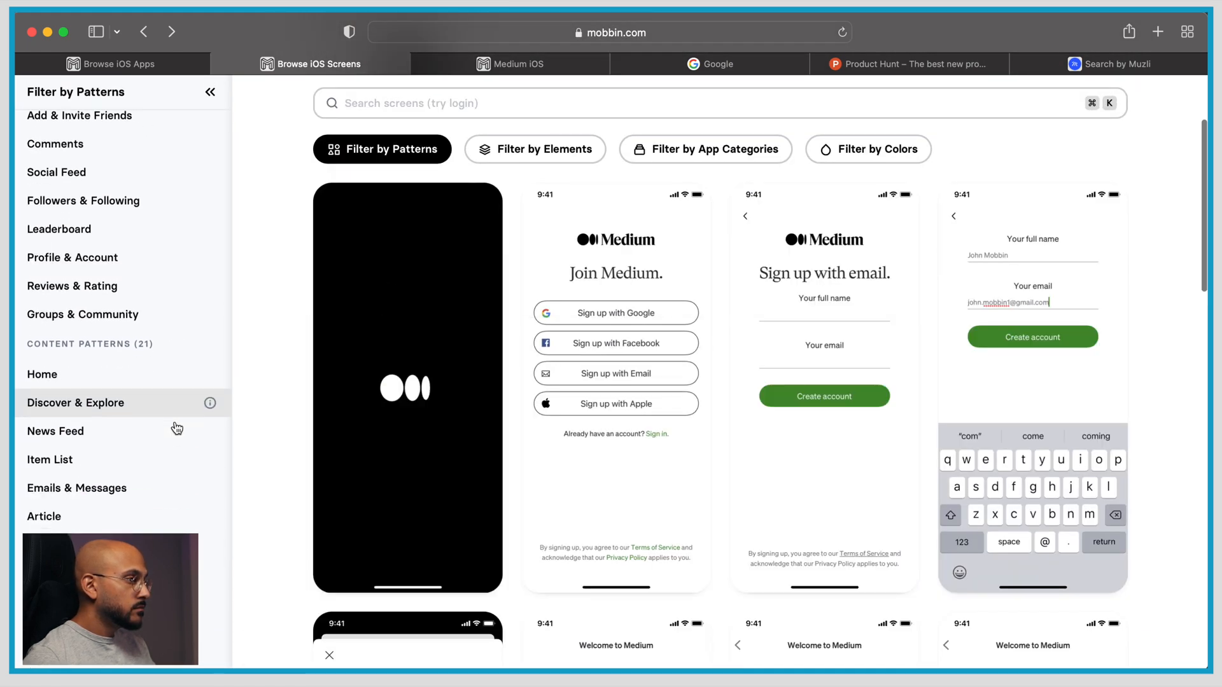
left_click(150, 305)
scroll(558, 343, "down", 5)
scroll(558, 343, "down", 5)
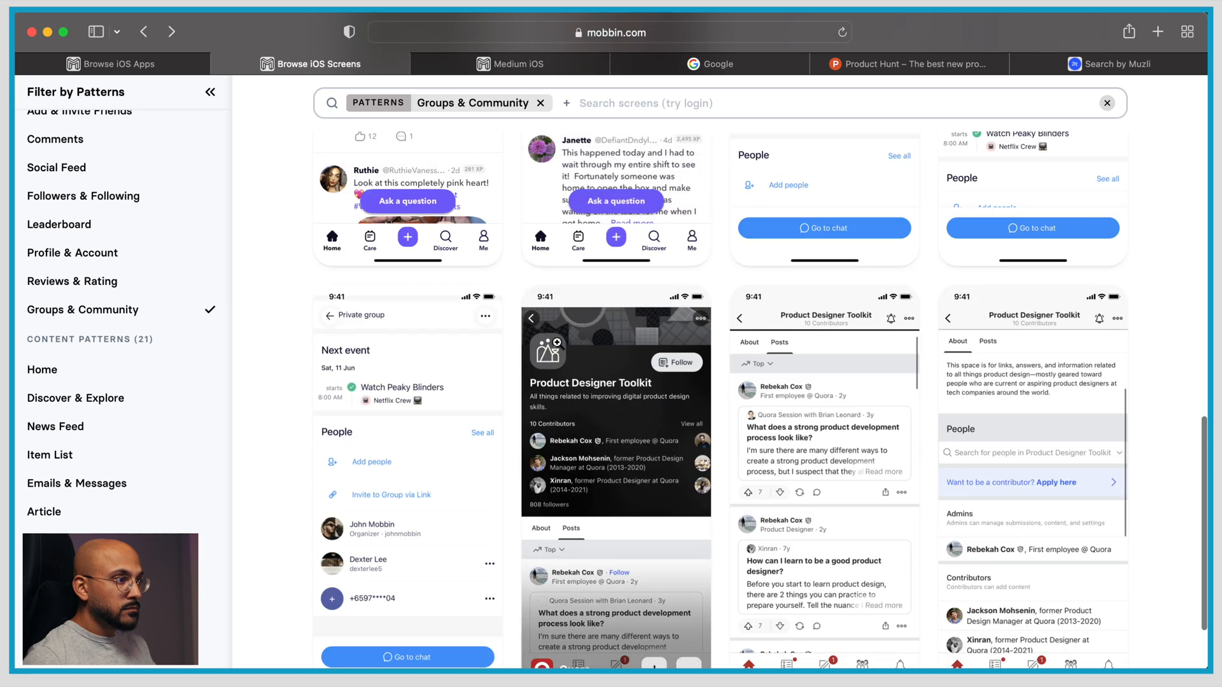
left_click(150, 310)
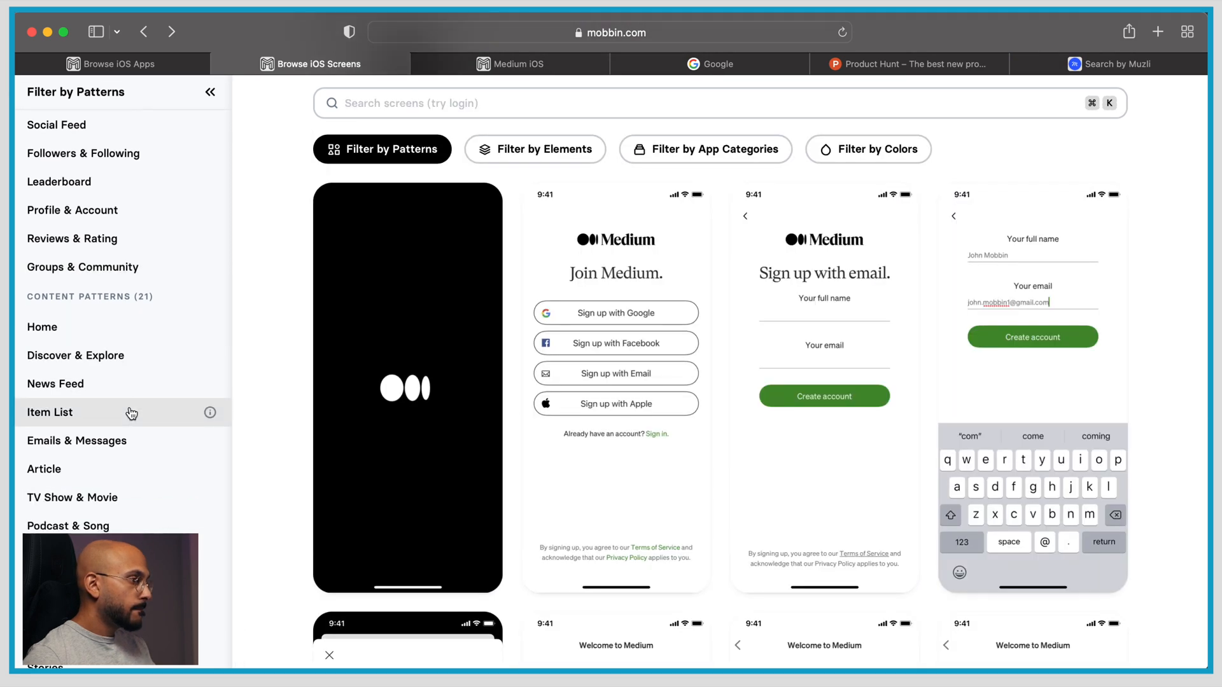
Filter the iOS screens by the Progress data pattern
scroll(131, 413, "down", 5)
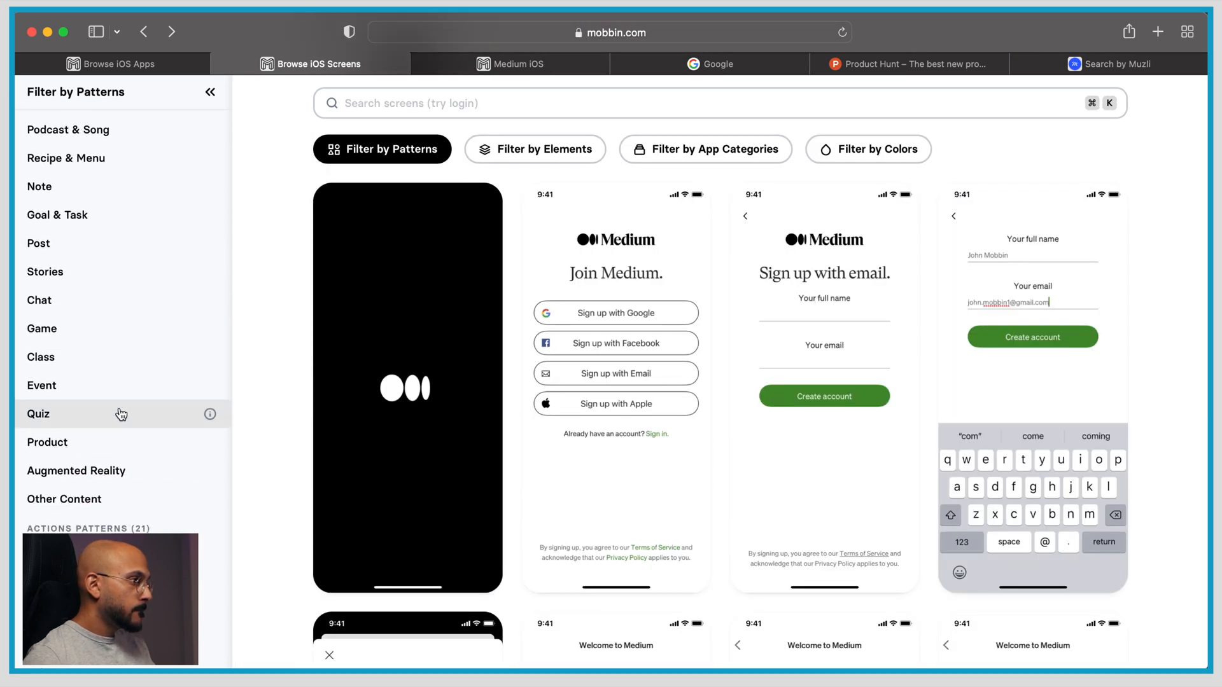
scroll(120, 415, "down", 3)
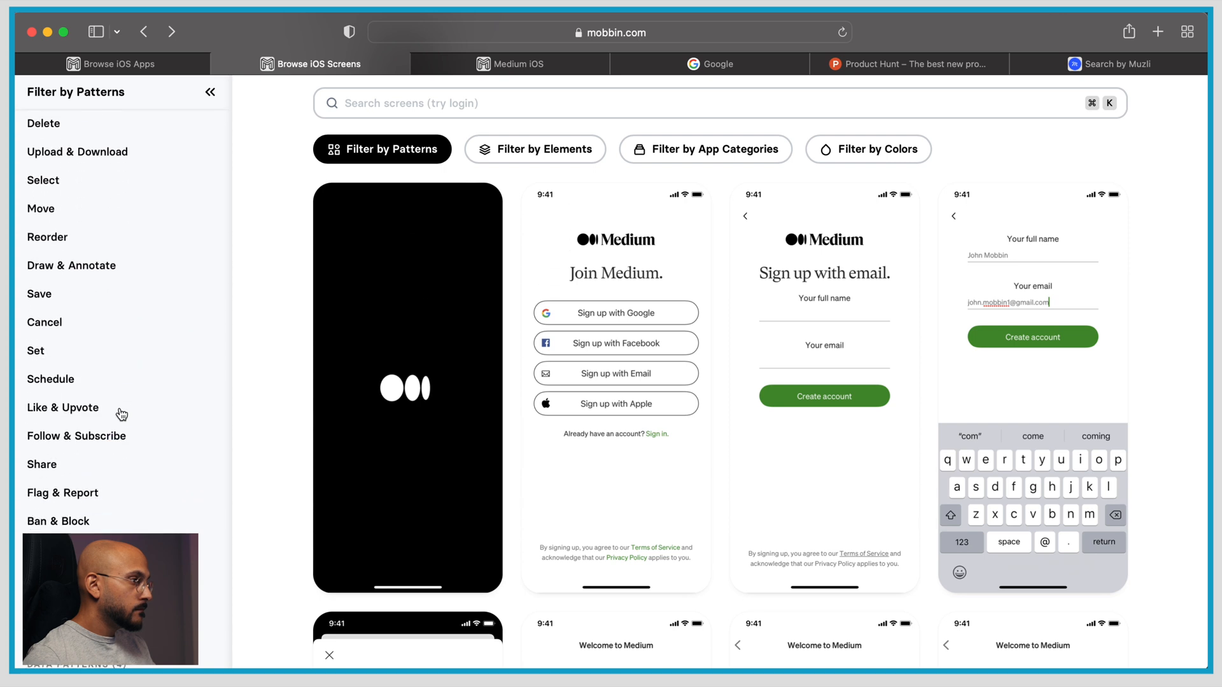
scroll(121, 415, "down", 3)
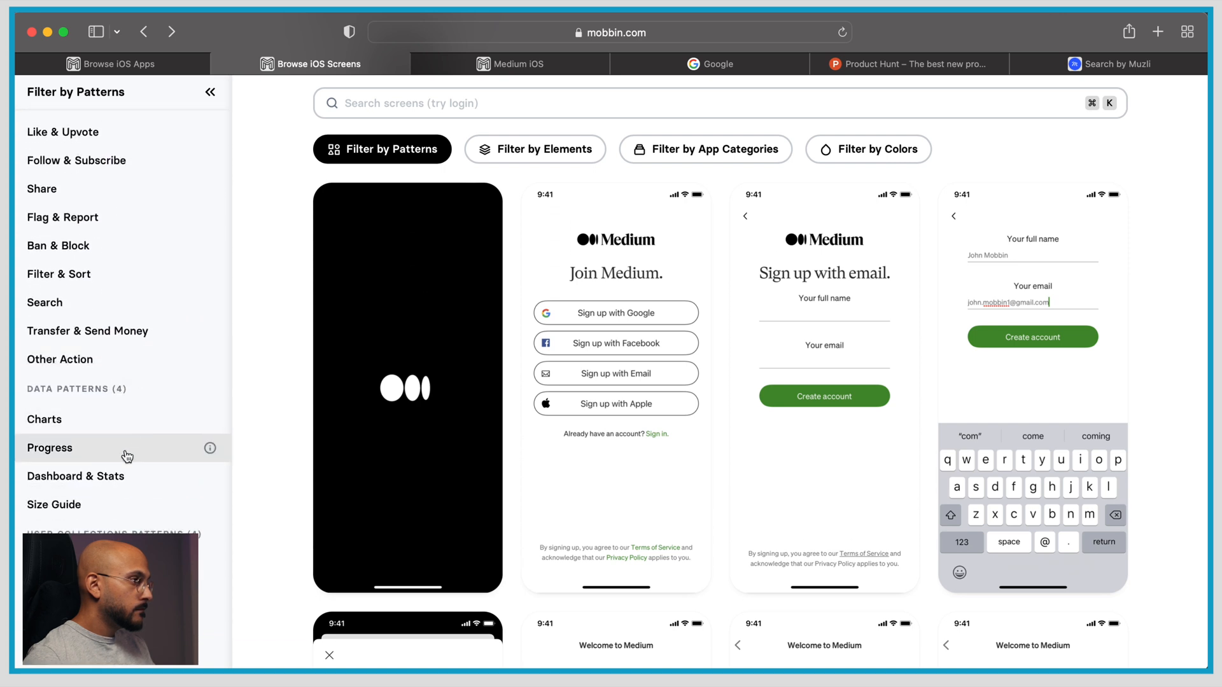
left_click(99, 458)
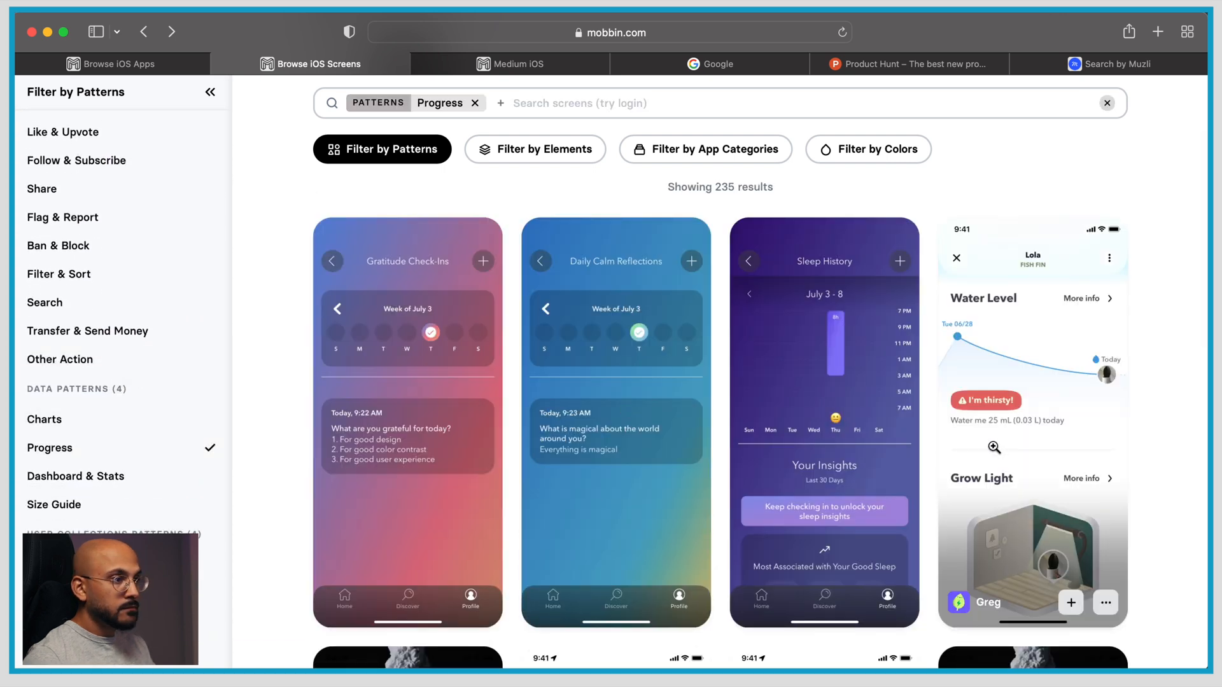
Find Nike Run Club's 0 to Hero Challenge screen with the 0.00 / 1.00 km progress and copy its image
scroll(994, 447, "down", 2)
scroll(994, 447, "down", 6)
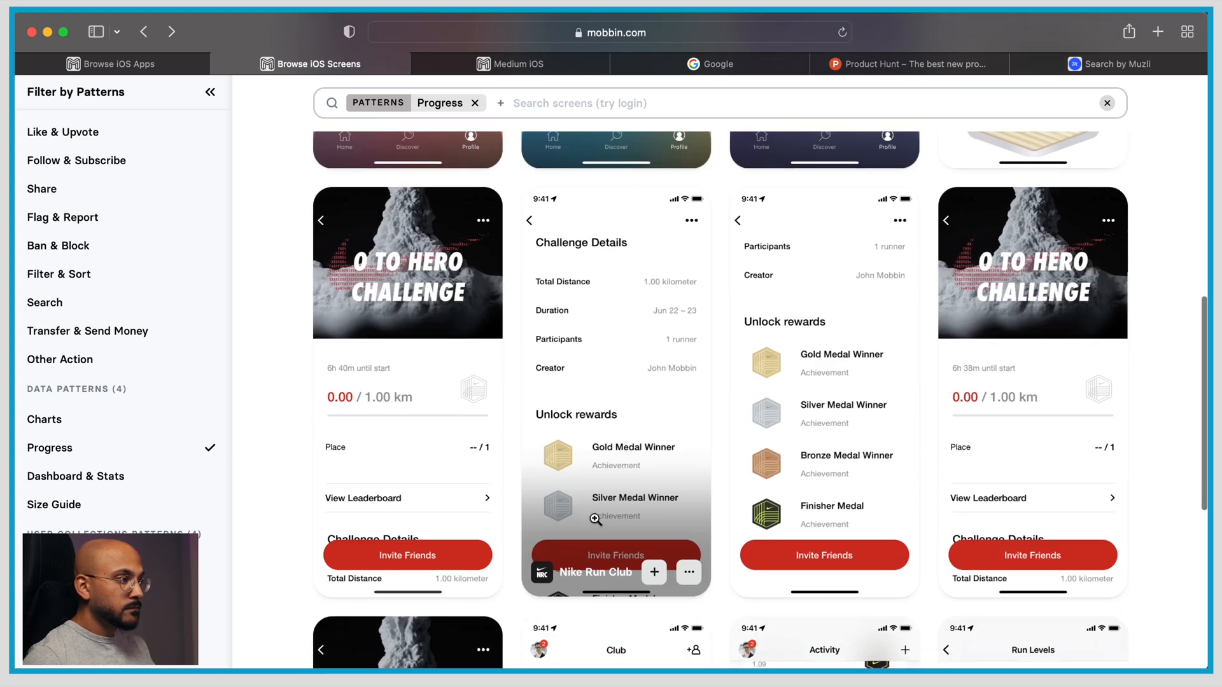
left_click(438, 421)
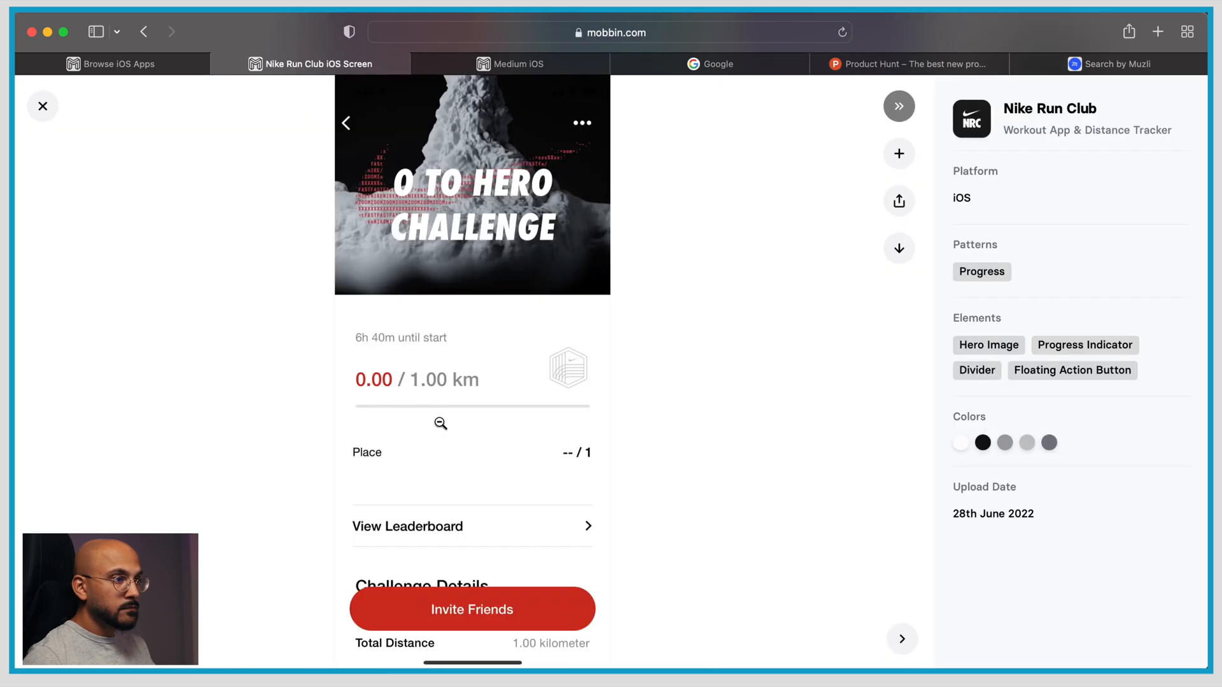
right_click(527, 299)
left_click(628, 439)
Switch to Figma, paste the challenge screen in the Misc Inspiration section, and retitle its Examples heading "Progress towards a goal"
key("super+Tab")
scroll(636, 456, "down", 3)
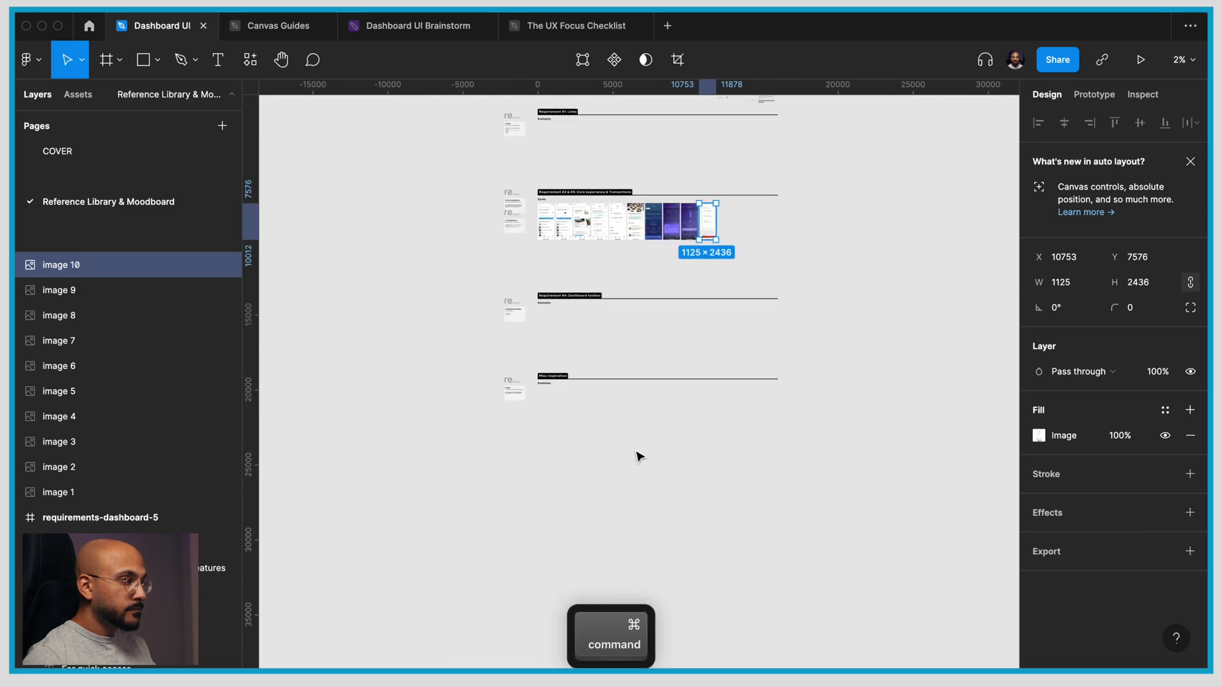
scroll(567, 401, "up", 5)
scroll(308, 452, "down", 5)
left_click(723, 429)
key("super+v")
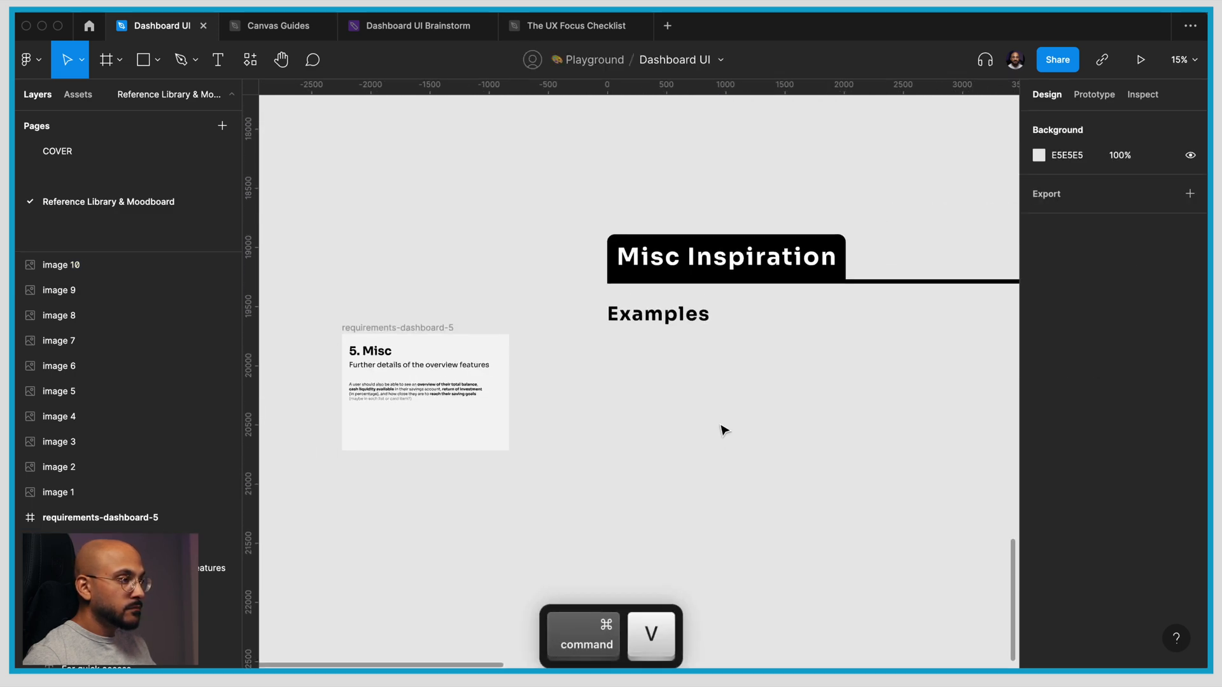
left_click(684, 323, "super")
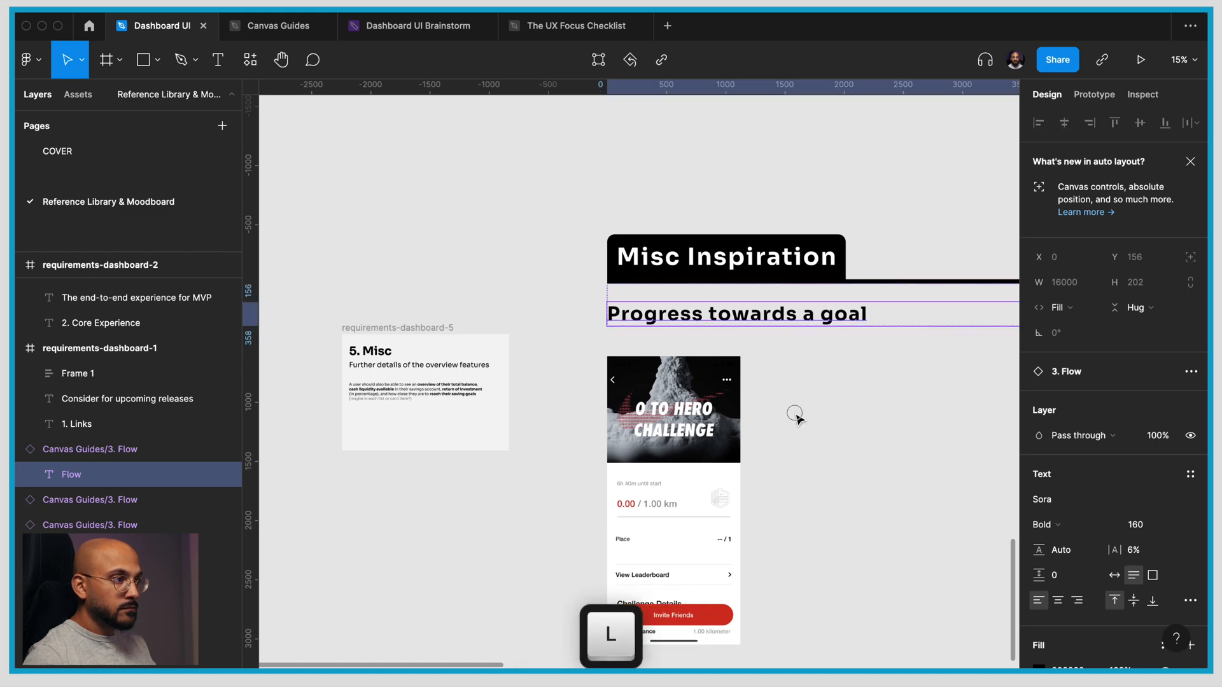
Copy Nike Run Club's Run Levels screen from Mobbin and paste it beside the challenge screenshot in Figma's Misc Inspiration section
key("super+Tab")
key("Escape")
scroll(791, 415, "down", 5)
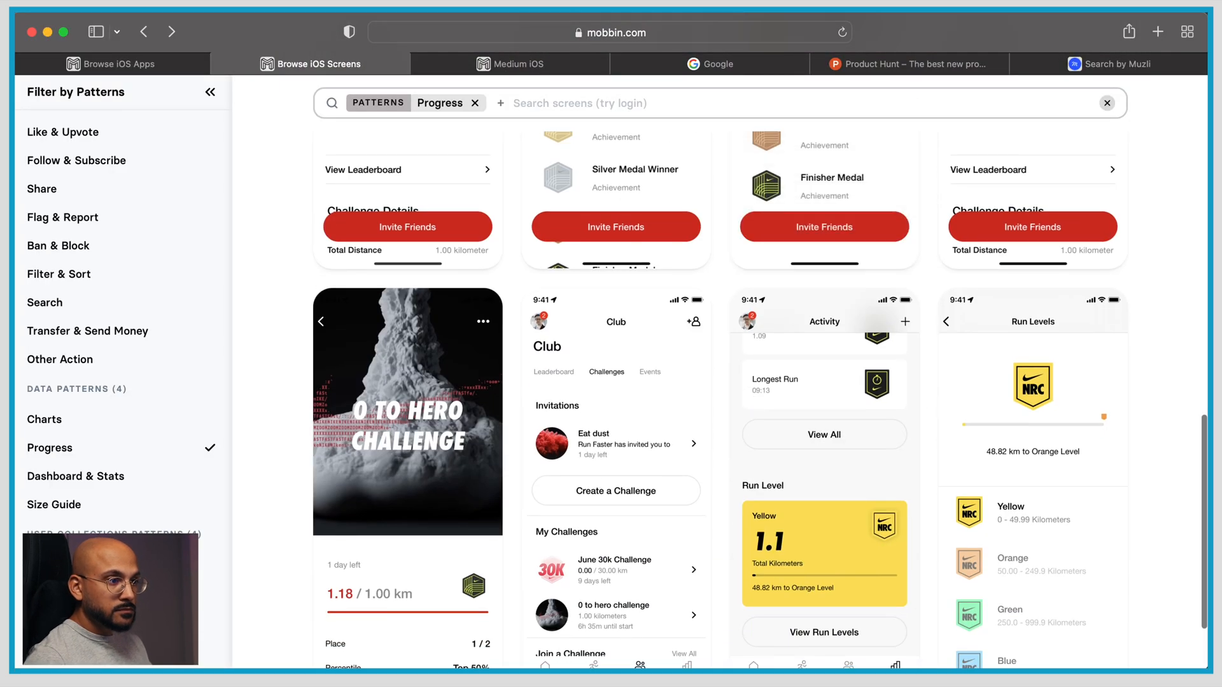
left_click(1031, 573)
right_click(536, 347)
left_click(641, 500)
key("super+Tab")
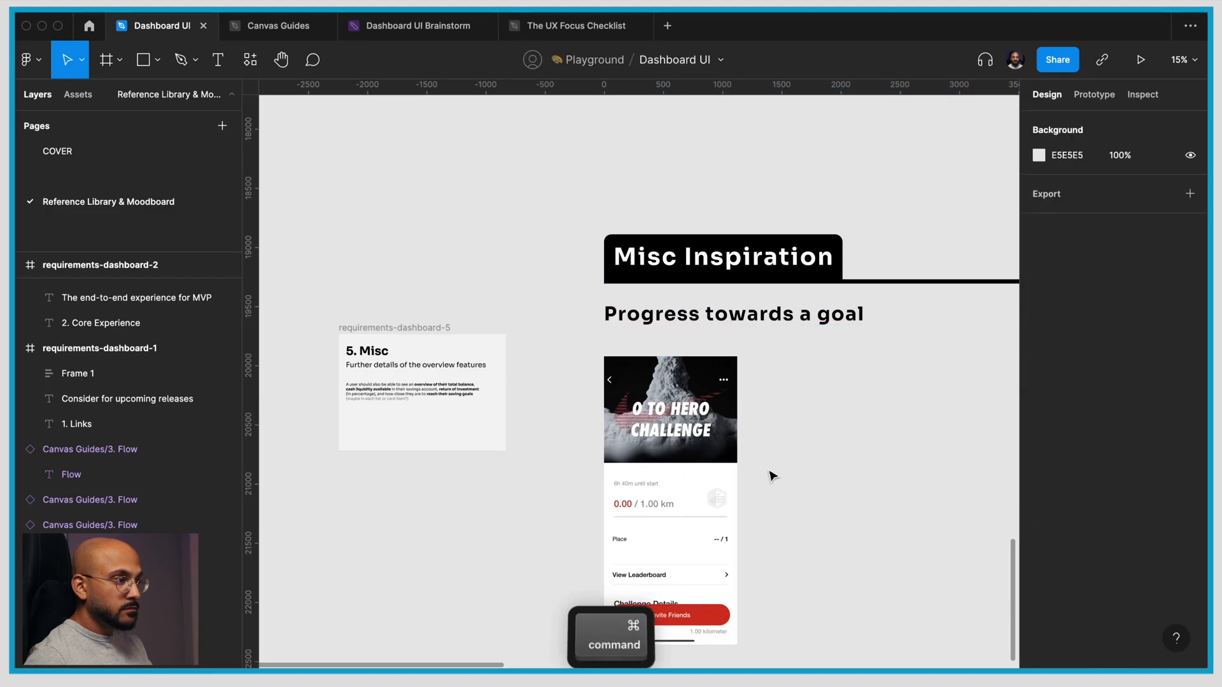
key("super+v")
Copy Zero's Save your fast screen with the Personalized Fasting Zones bars from Mobbin and paste it beside Run Levels in Figma
key("super+Tab")
scroll(581, 456, "down", 10)
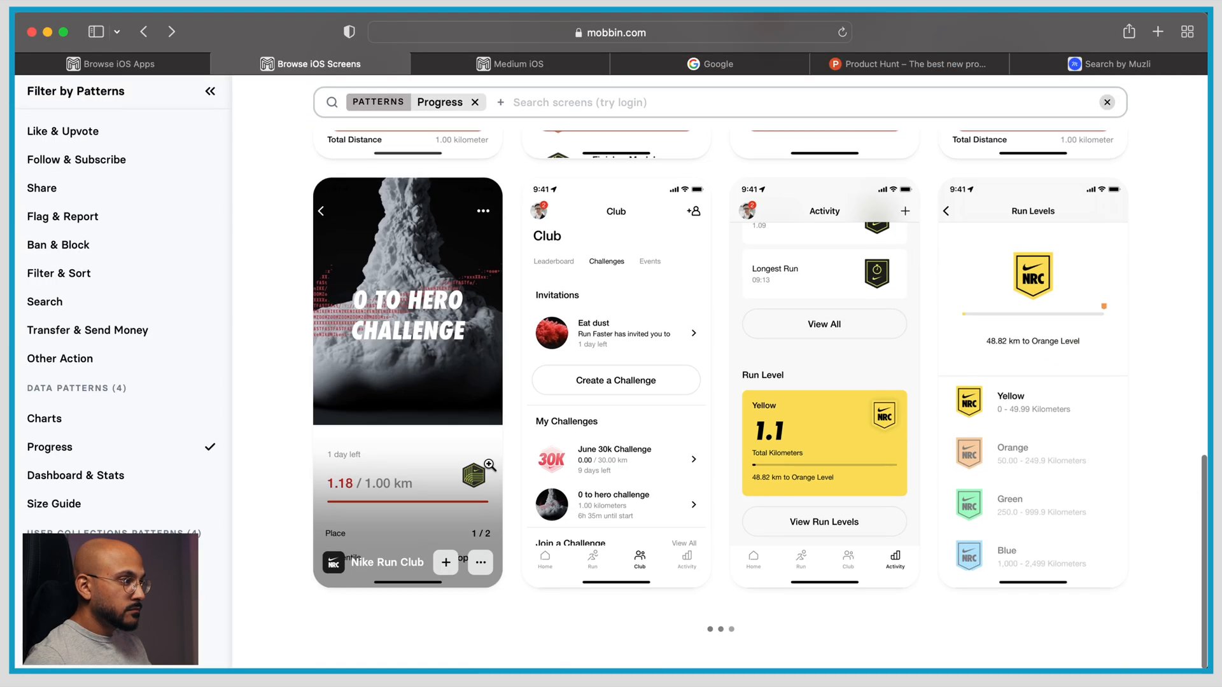
scroll(581, 457, "down", 1)
left_click(816, 417)
right_click(458, 308)
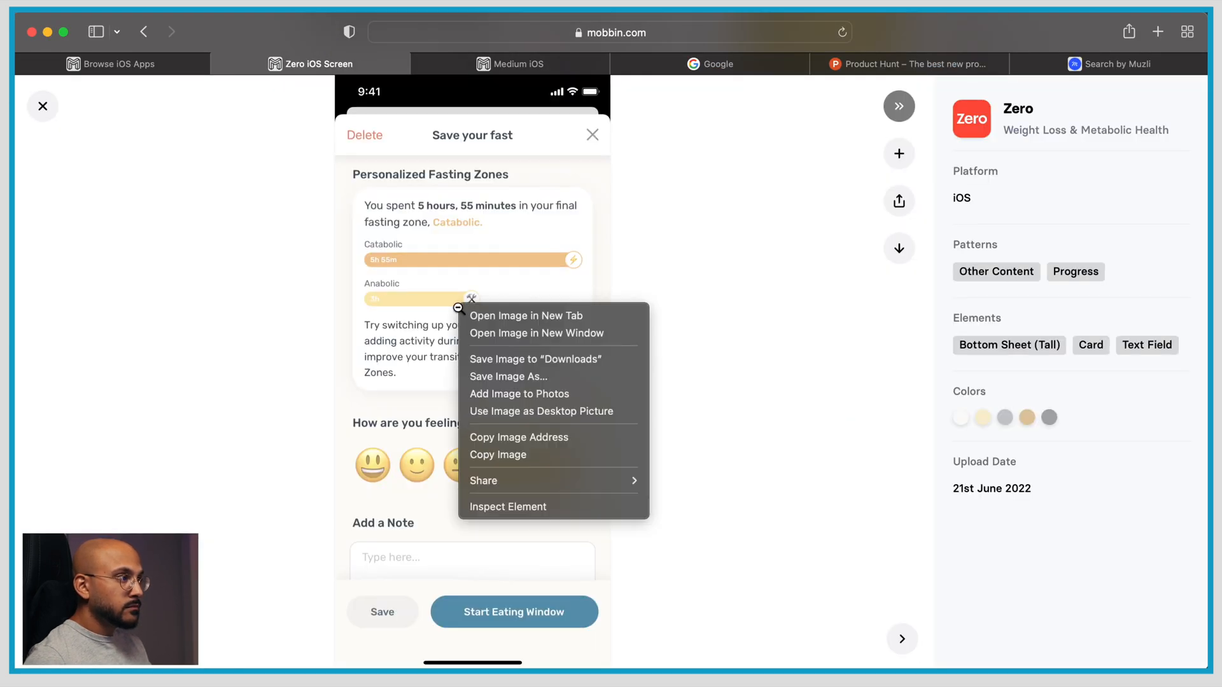
left_click(575, 454)
key("super+Tab")
scroll(723, 444, "right", 5)
left_click(486, 464)
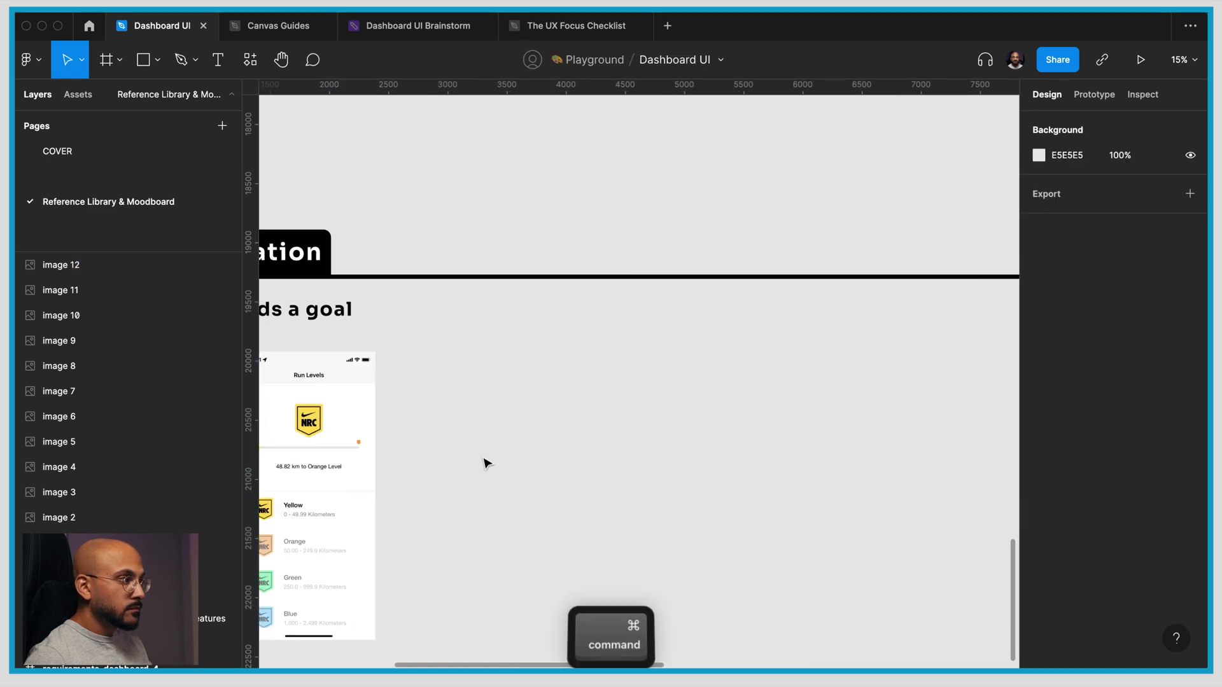
key("super+v")
Copy Mailchimp's Mobbinator 2: Judgment Daye report screen from Mobbin and paste it beside Save your fast in Figma's Misc Inspiration section
key("super+Tab")
key("Escape")
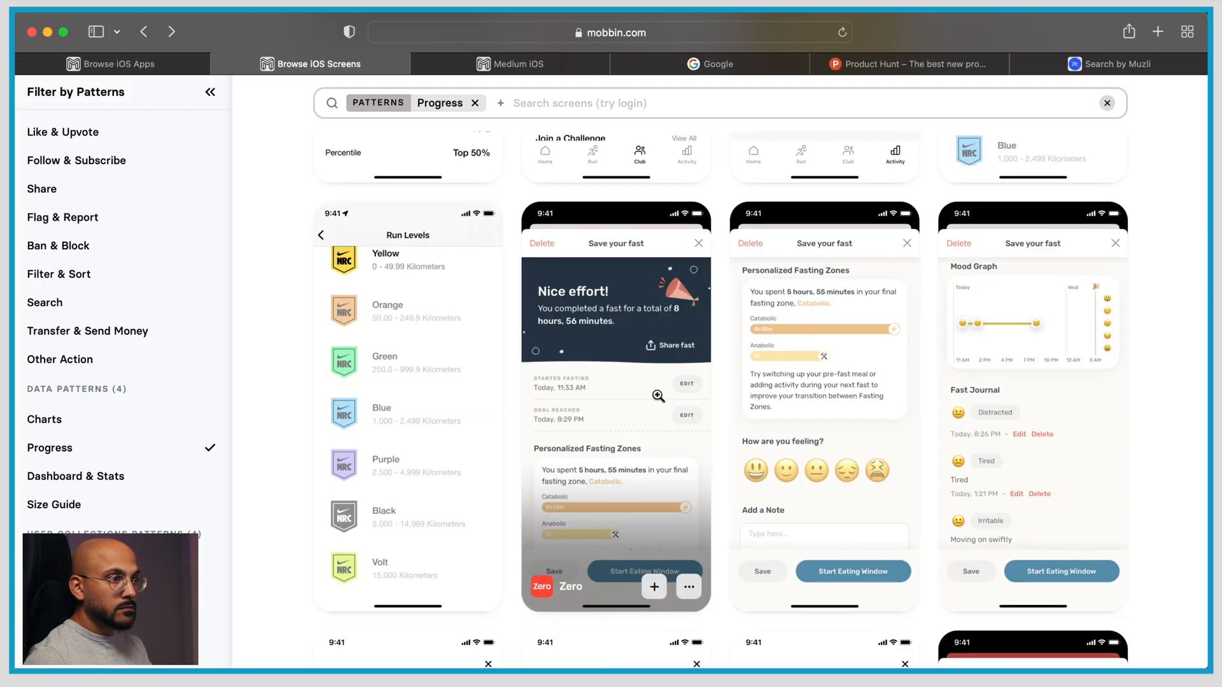
scroll(658, 396, "down", 10)
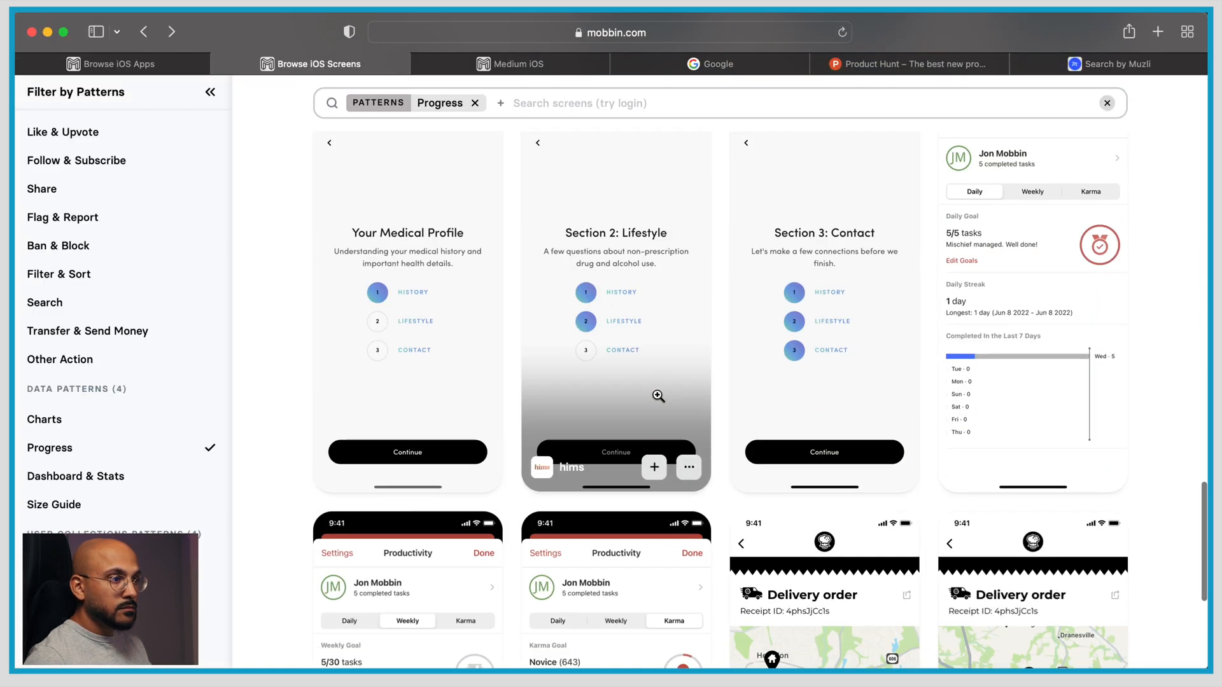
scroll(658, 395, "down", 10)
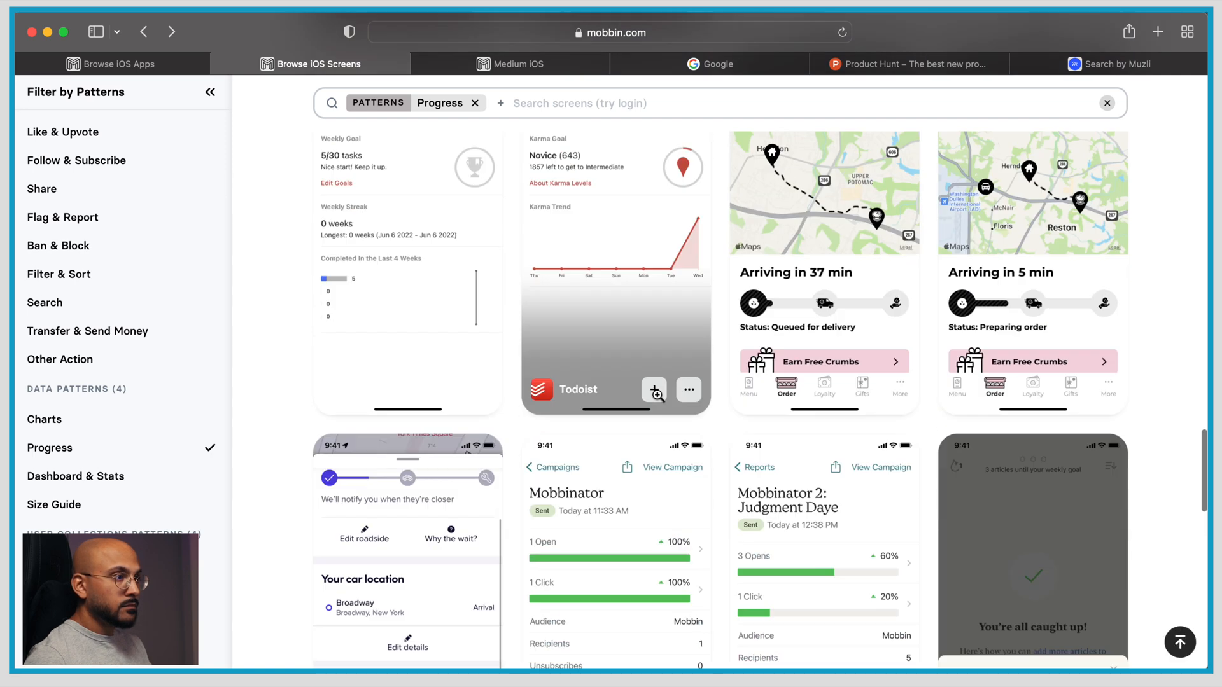
scroll(663, 396, "down", 1)
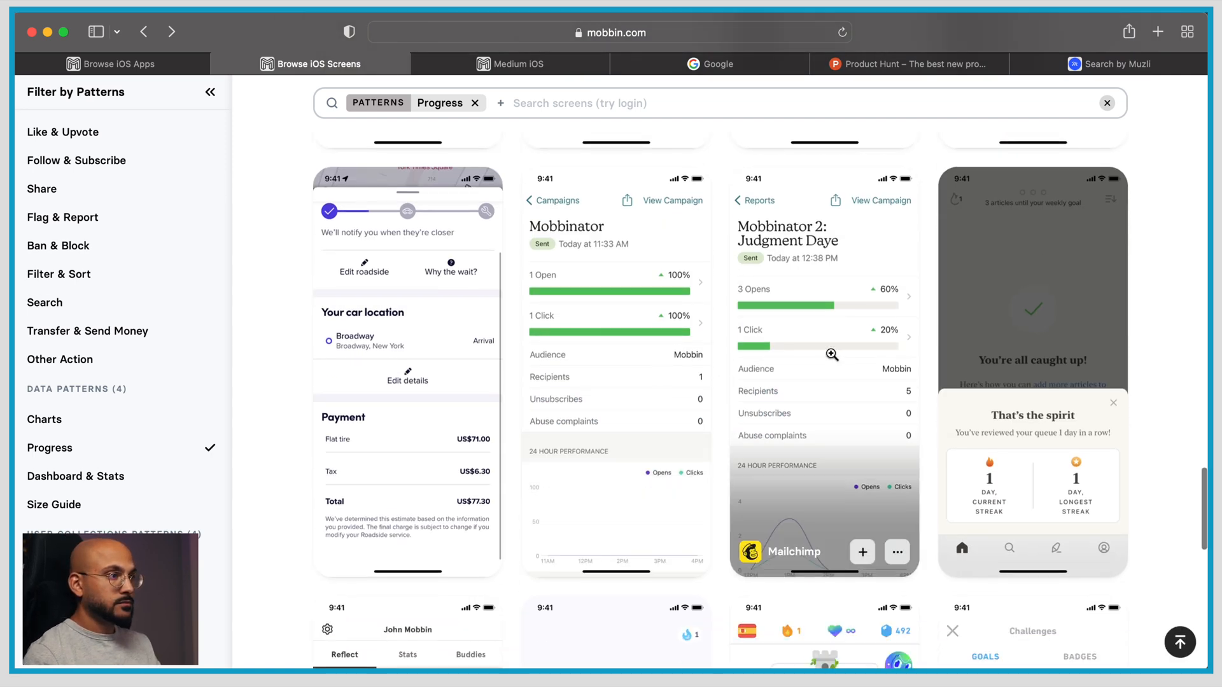
left_click(832, 352)
right_click(534, 348)
left_click(648, 490)
key("super+Tab")
key("super+v")
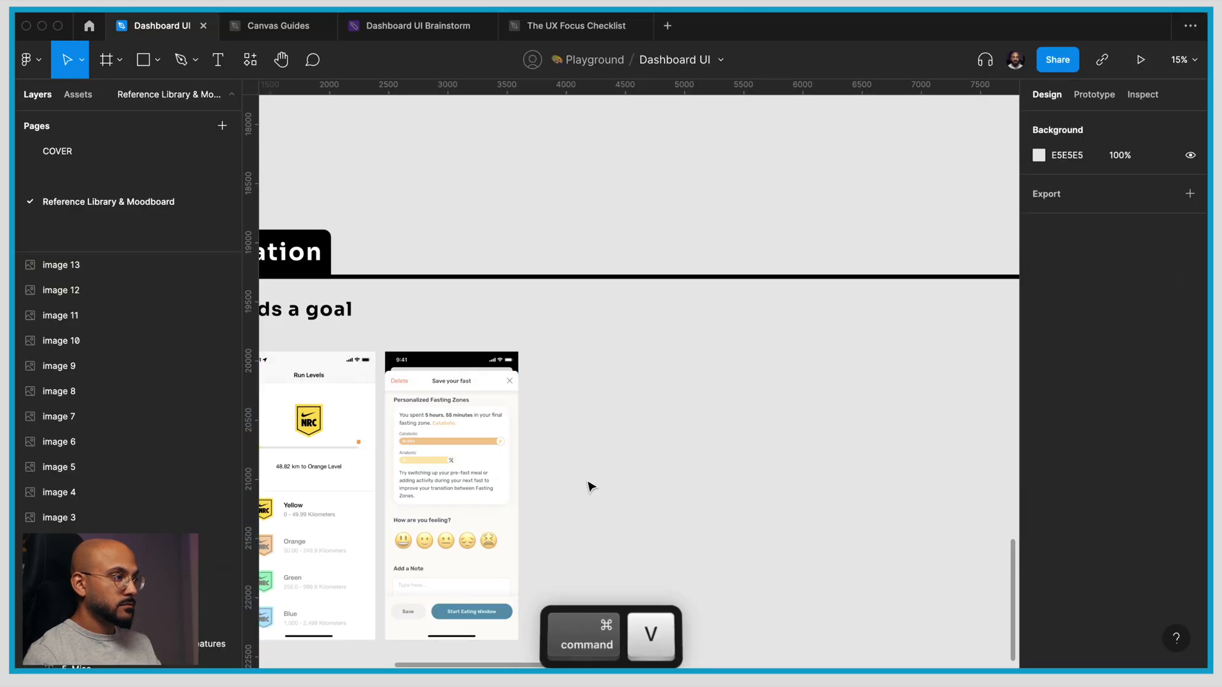
Switch back to Mobbin, browse further through the Progress screens, and open adidas's account screen with the total points bar
key("super+Tab")
key("Escape")
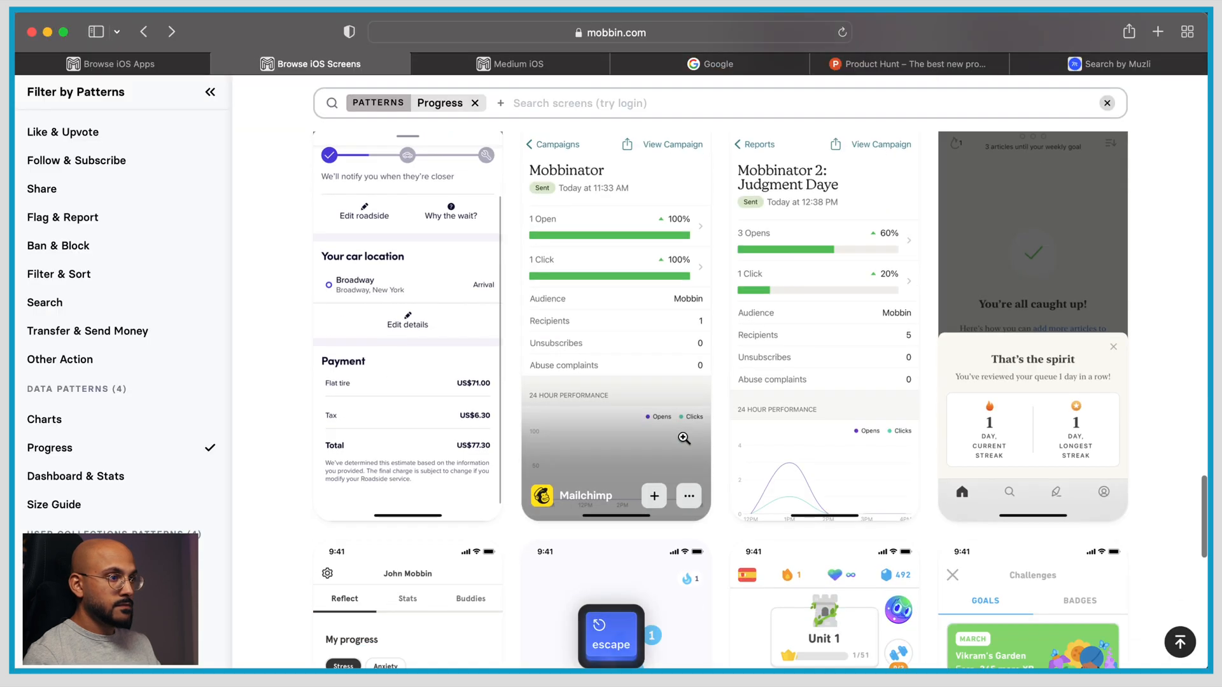
scroll(683, 437, "down", 7)
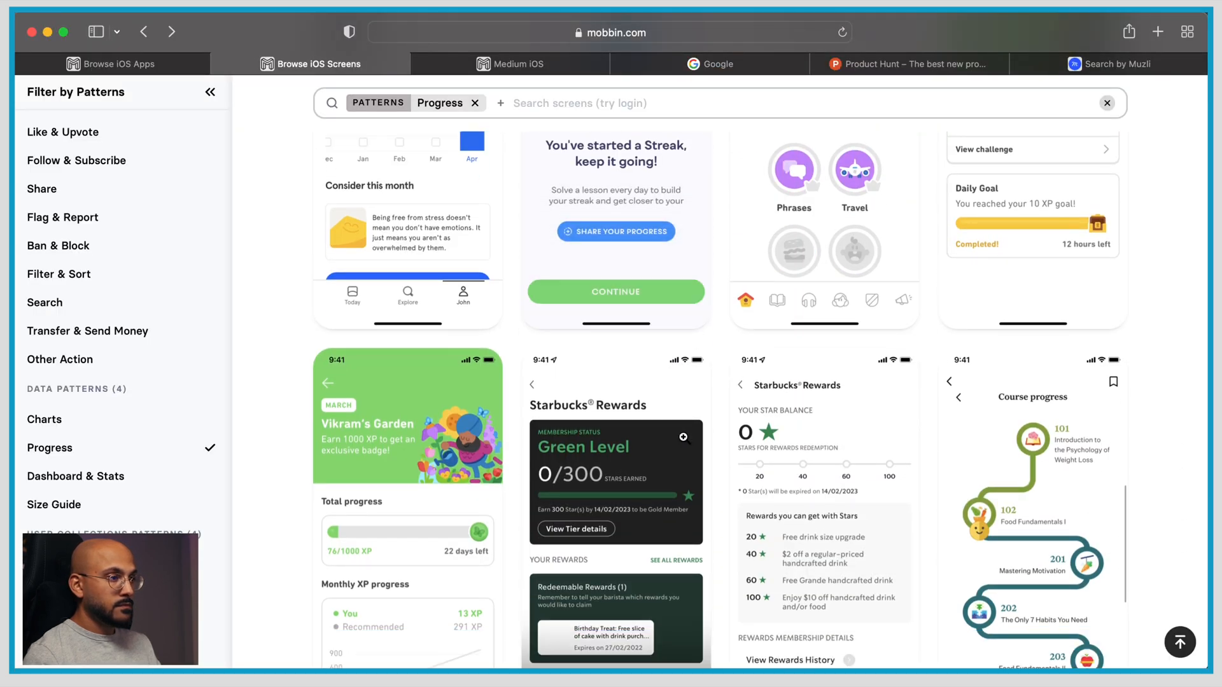
scroll(683, 438, "down", 3)
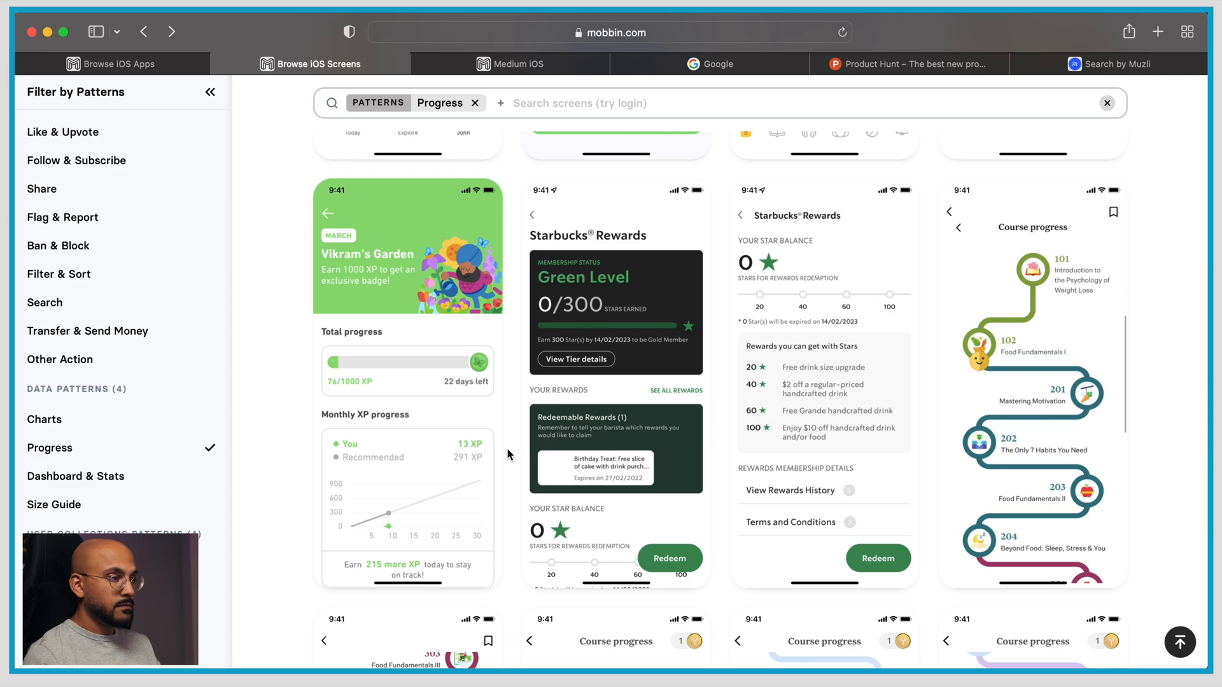
scroll(506, 448, "down", 10)
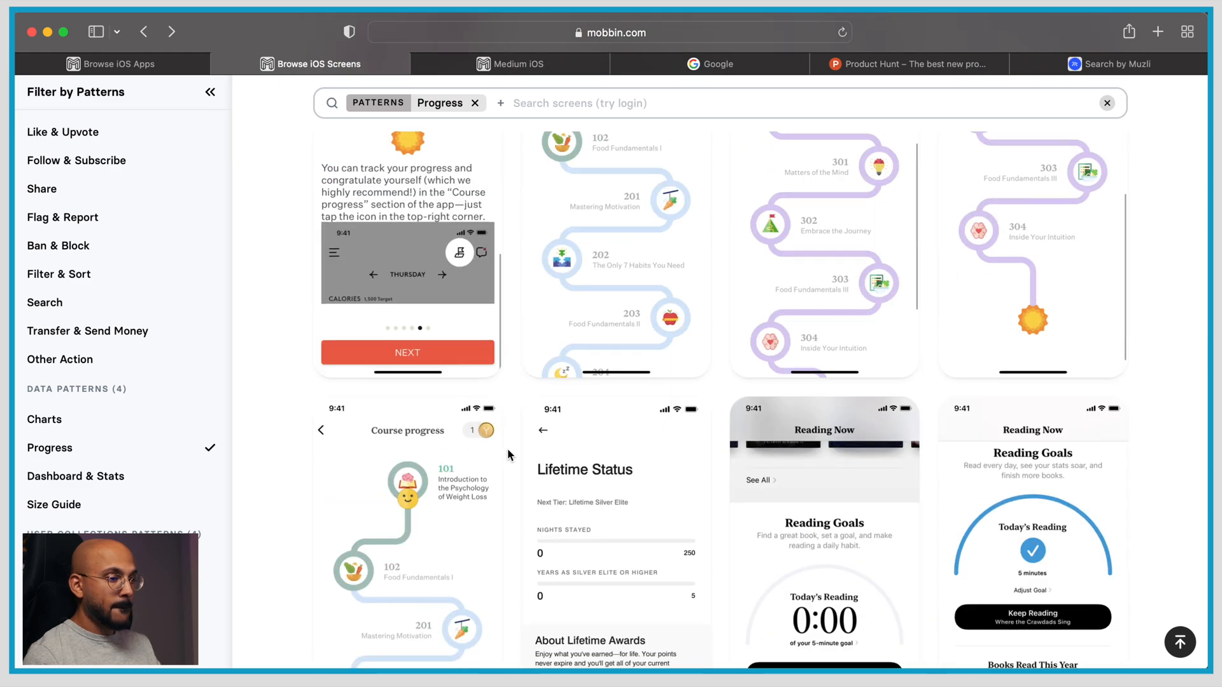
scroll(506, 449, "down", 5)
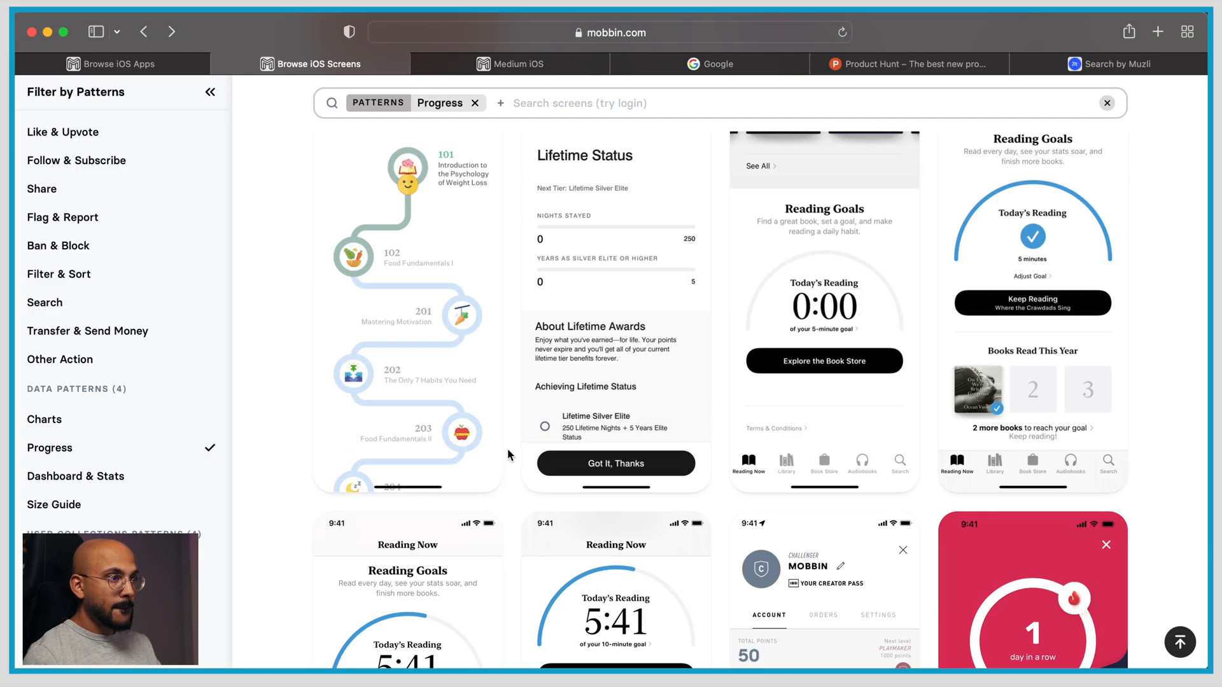
scroll(506, 449, "up", 8)
scroll(506, 448, "down", 9)
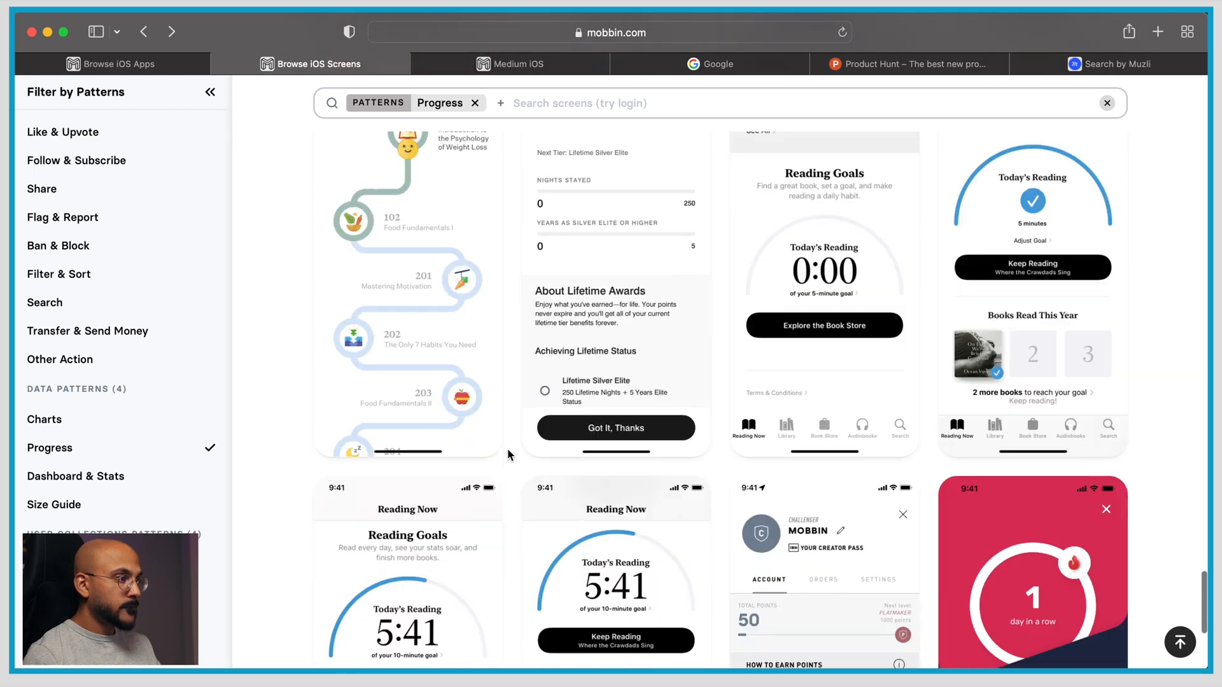
scroll(506, 448, "down", 5)
left_click(807, 373)
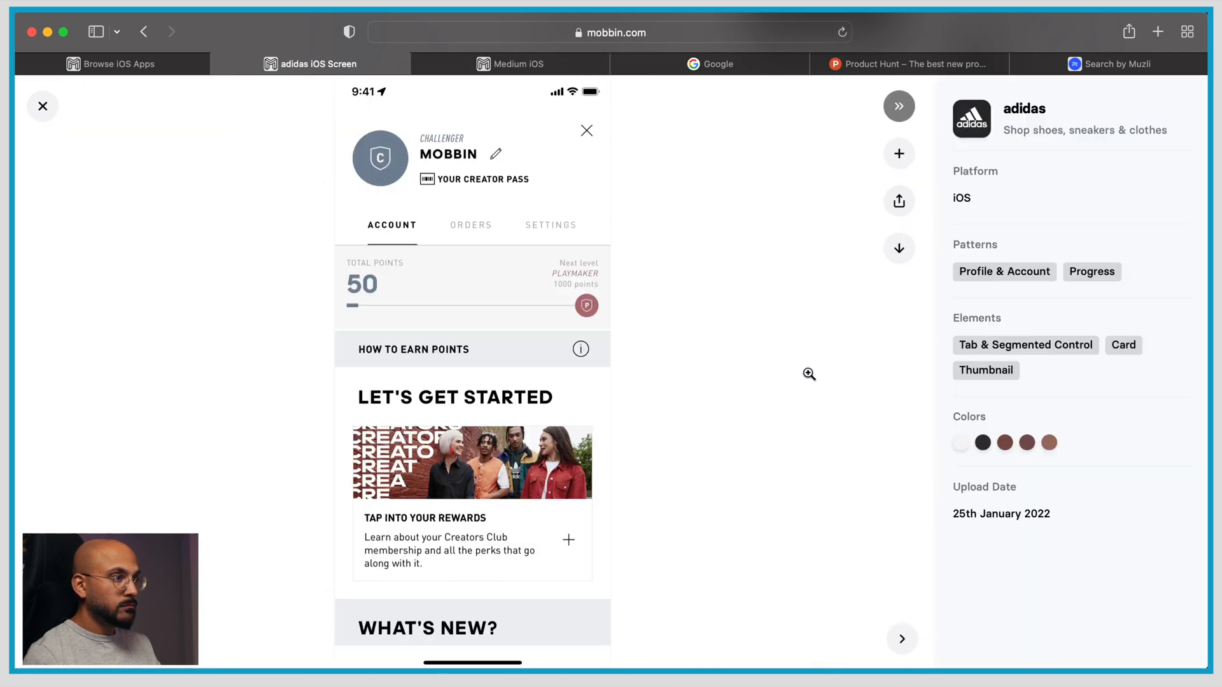
Copy the adidas account screen and paste it beside the Mailchimp report in Figma's Misc Inspiration section
right_click(417, 315)
left_click(520, 467)
key("super+Tab")
key("super+v")
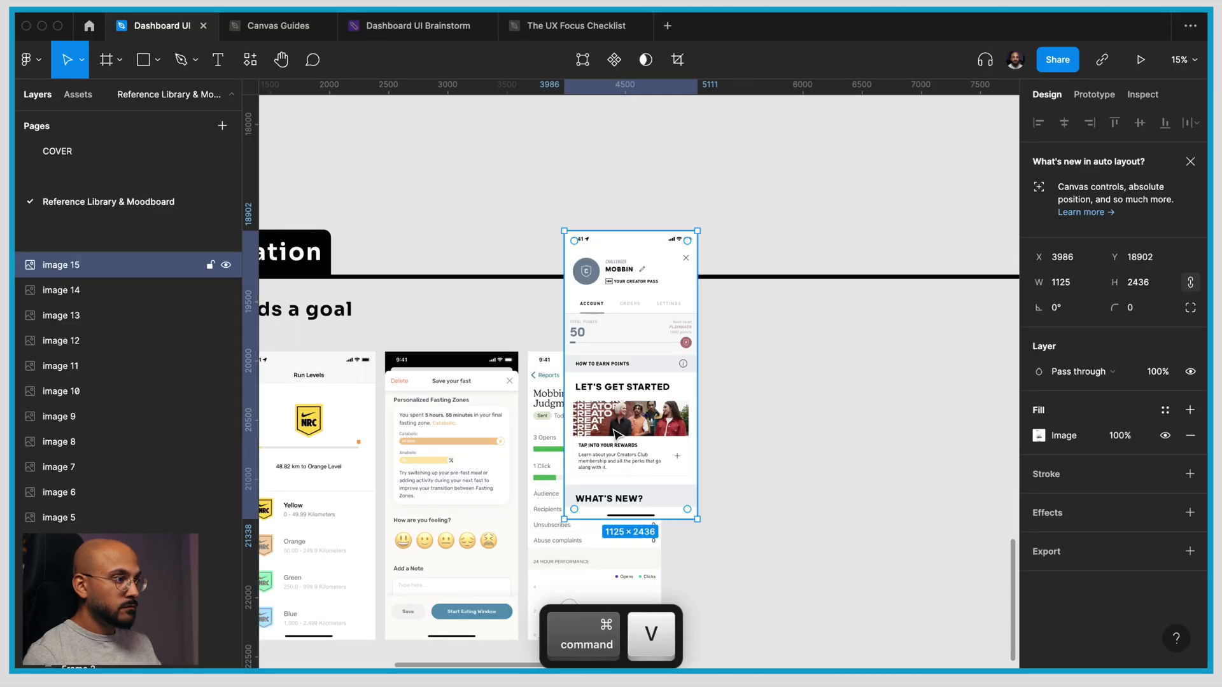
Copy Memrise's Intro to Memrise German 1 screen at 2/6 completed from Mobbin and paste it beside the adidas screen in Figma
key("super+Tab")
left_click(714, 483)
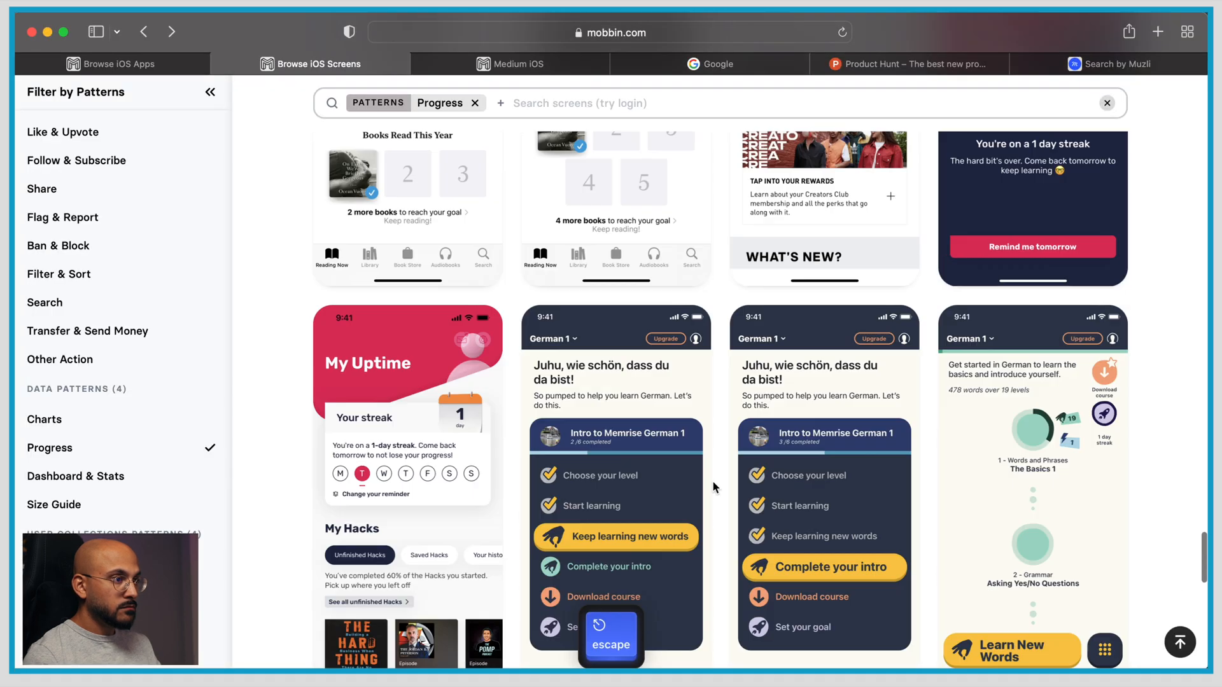
left_click(651, 433)
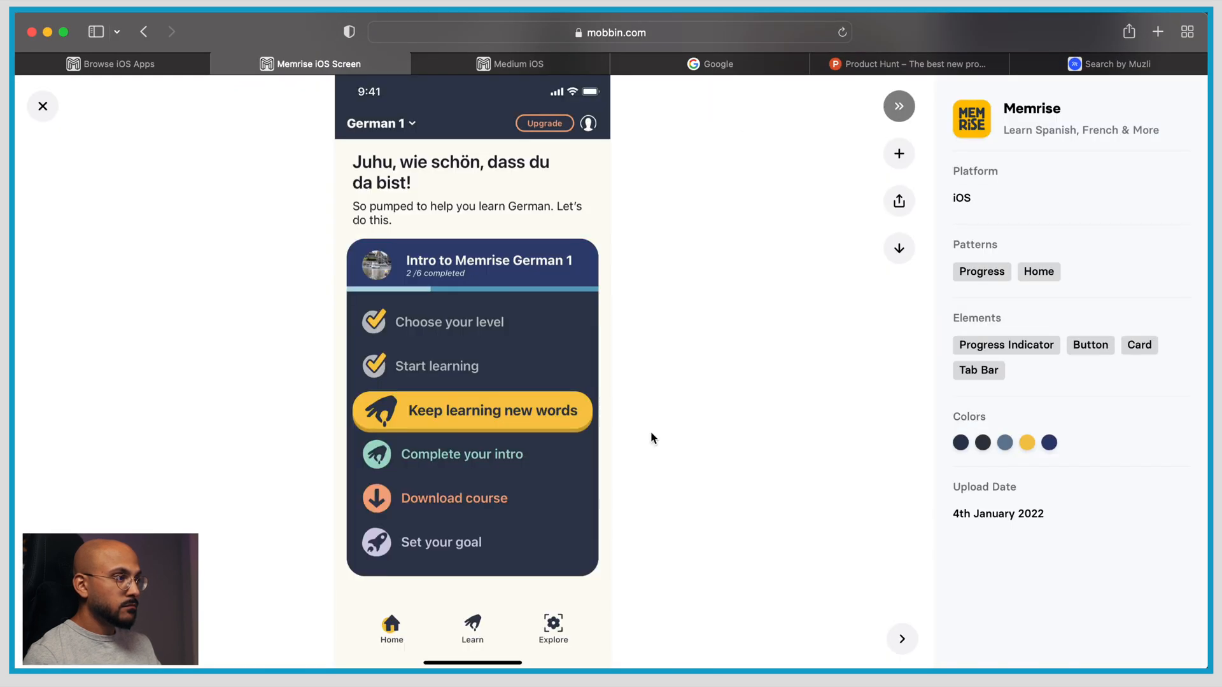
right_click(516, 357)
left_click(620, 501)
key("super+Tab")
key("super+v")
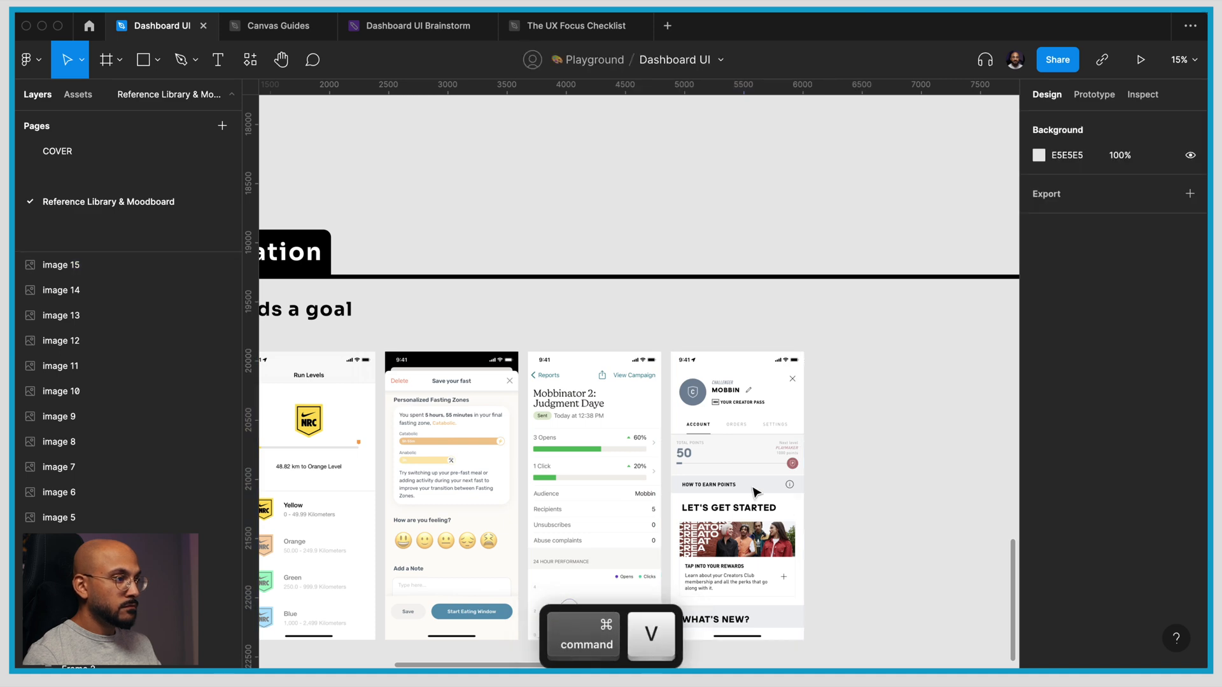
key("super+Tab")
key("Escape")
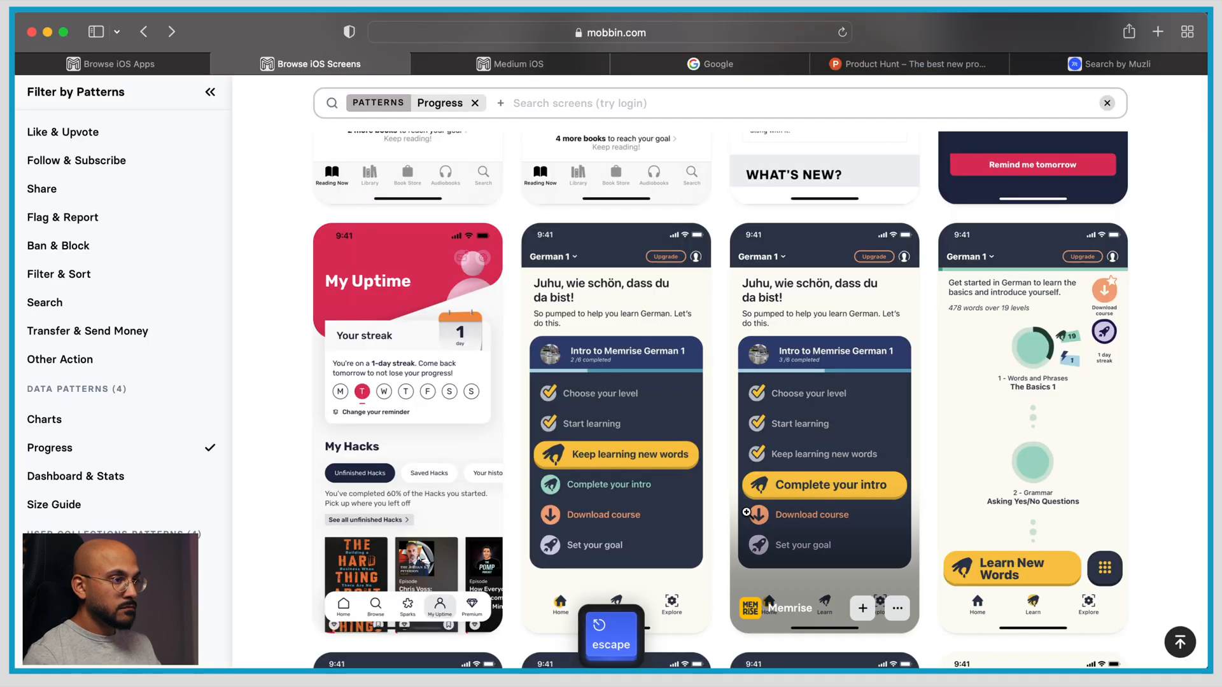
scroll(747, 513, "down", 8)
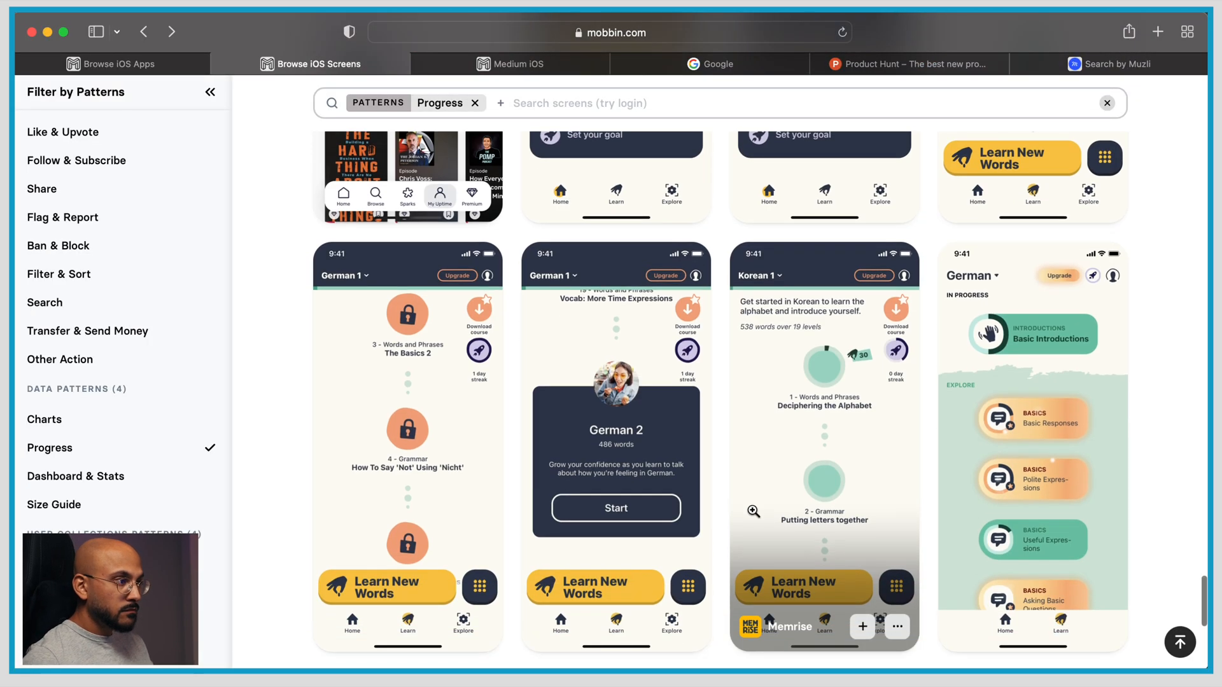
scroll(753, 510, "down", 8)
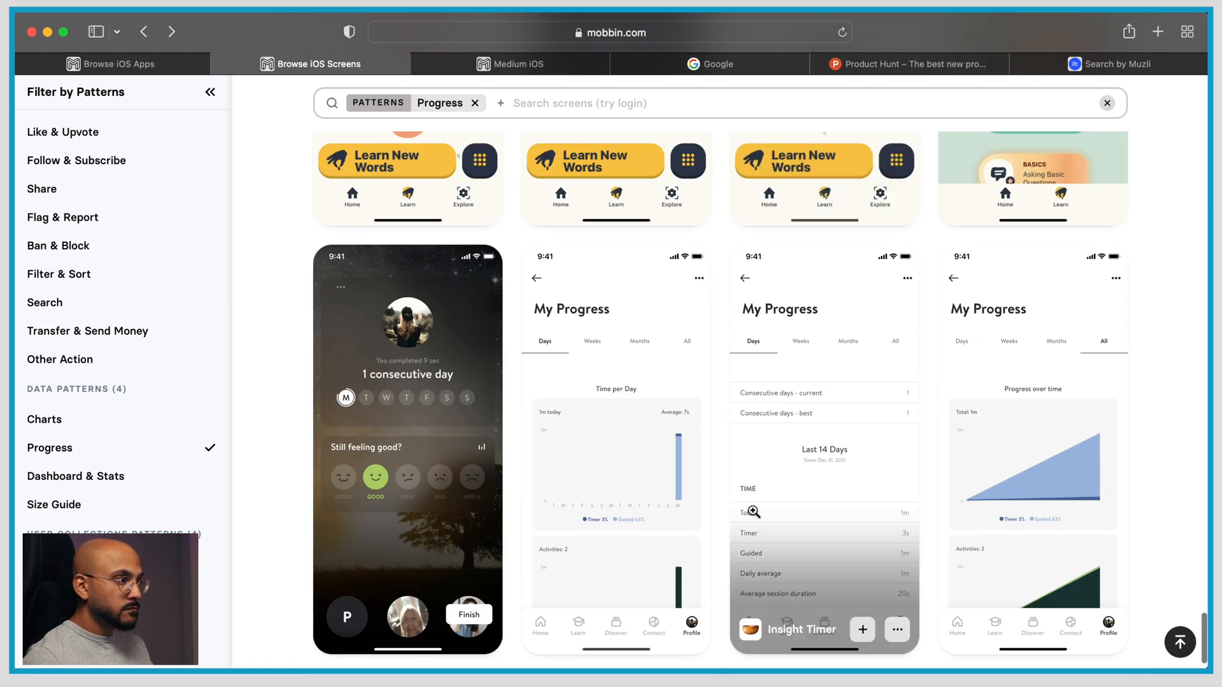
scroll(753, 511, "down", 12)
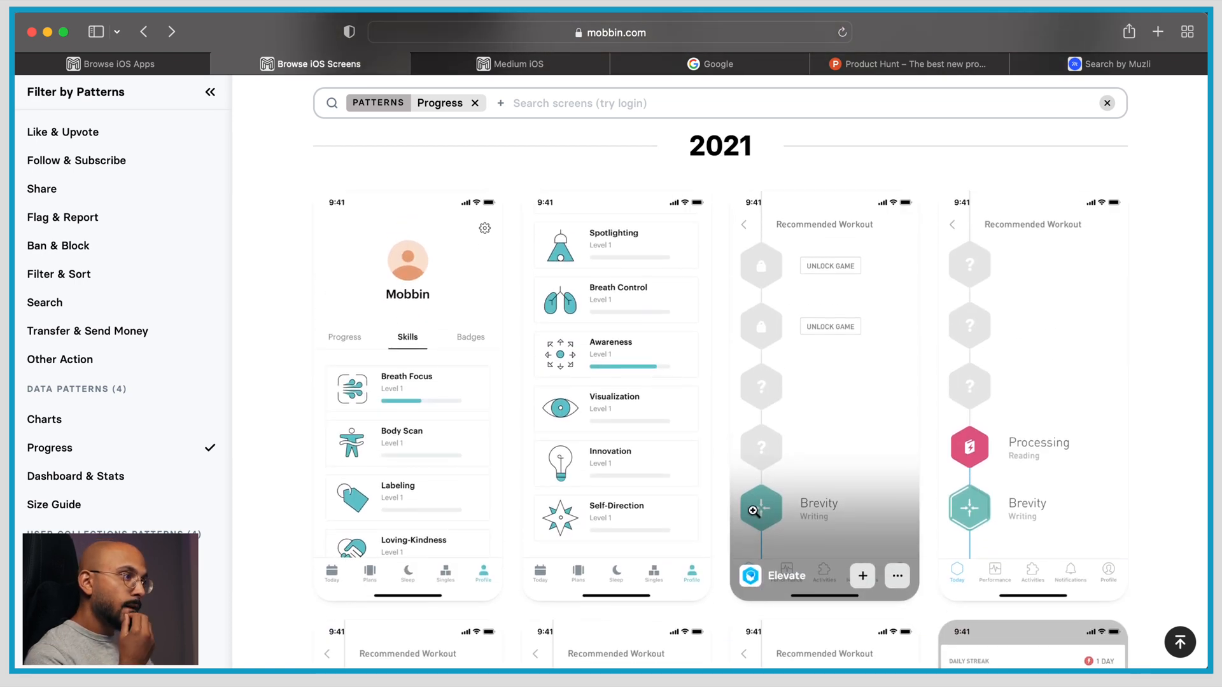
left_click(398, 471)
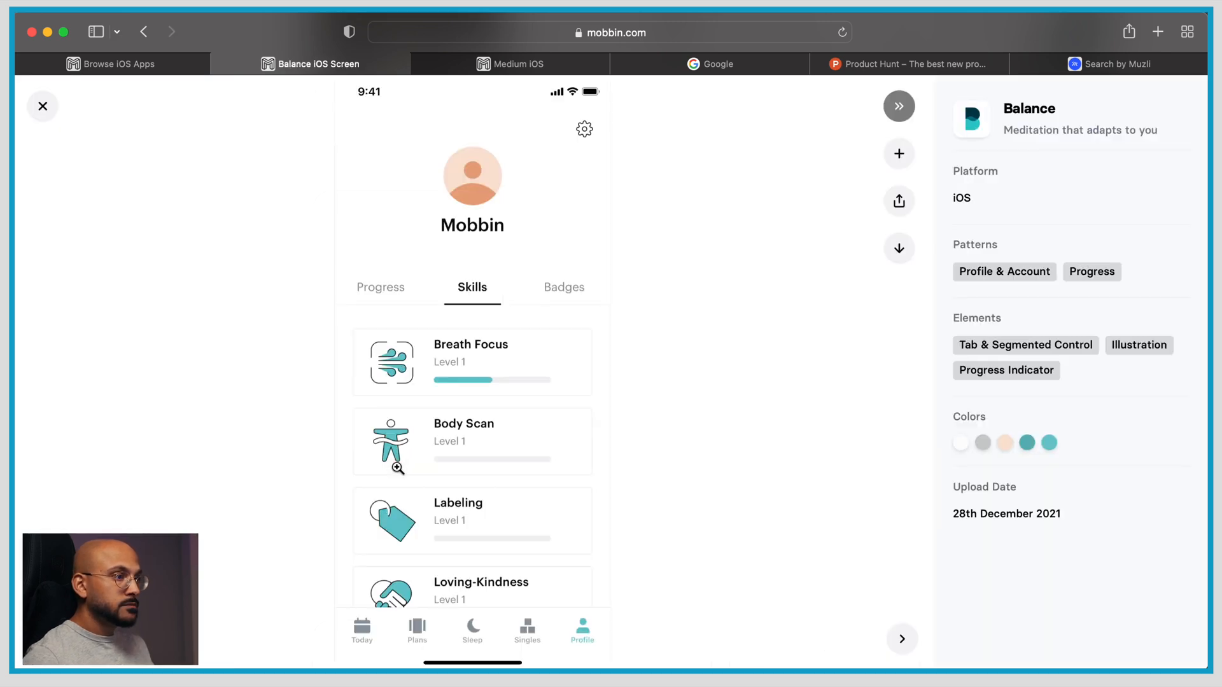
right_click(450, 365)
left_click(553, 511)
key("super+Tab")
scroll(965, 450, "down", 5)
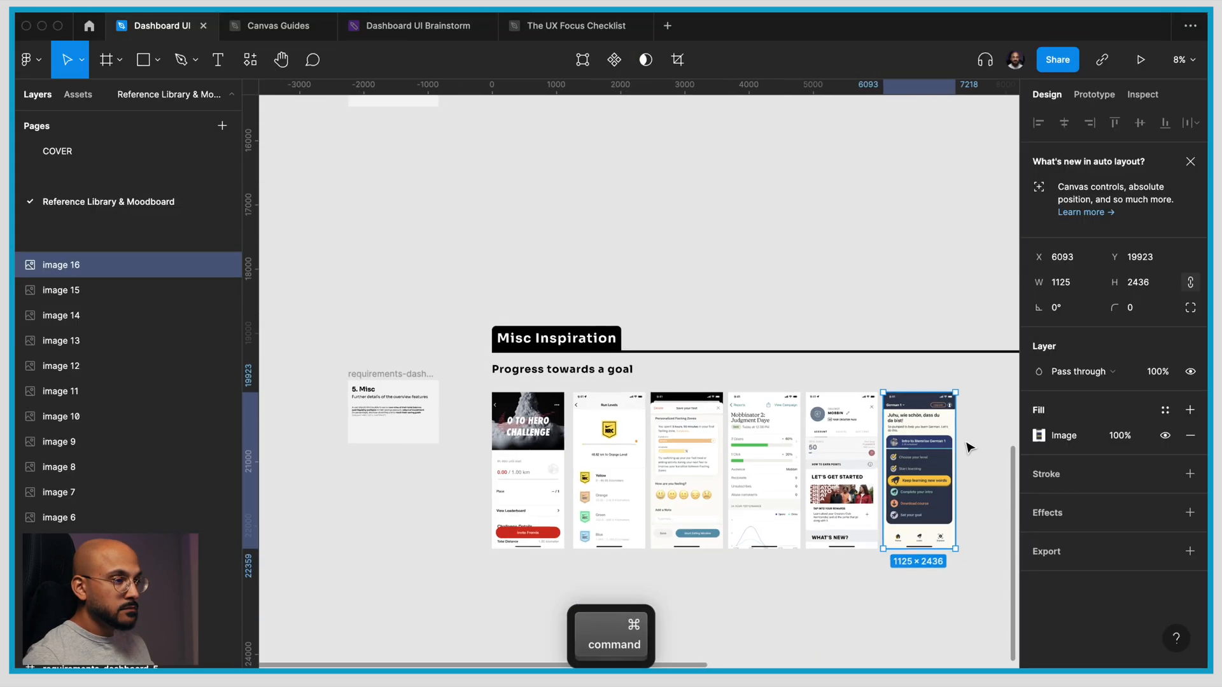
key("super+v")
Copy Elevate's achievements list starting with Precise Player from Mobbin and paste it beside the Balance Skills screen in Figma
key("super+Tab")
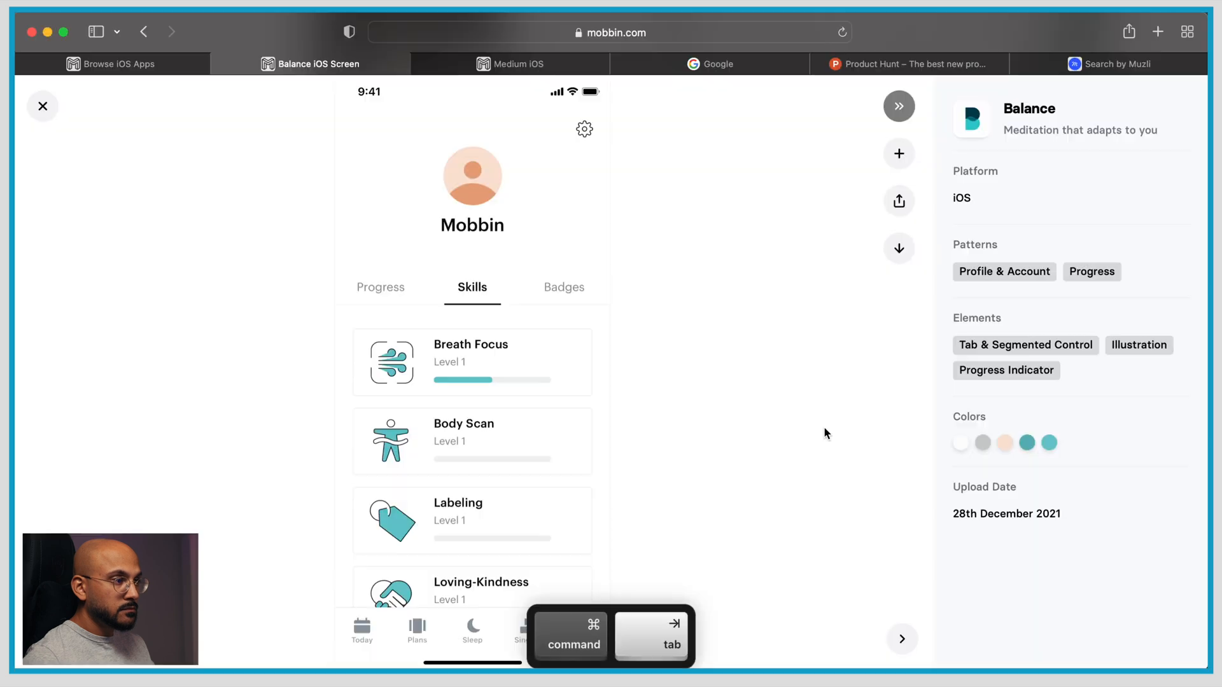
key("Escape")
scroll(767, 429, "down", 6)
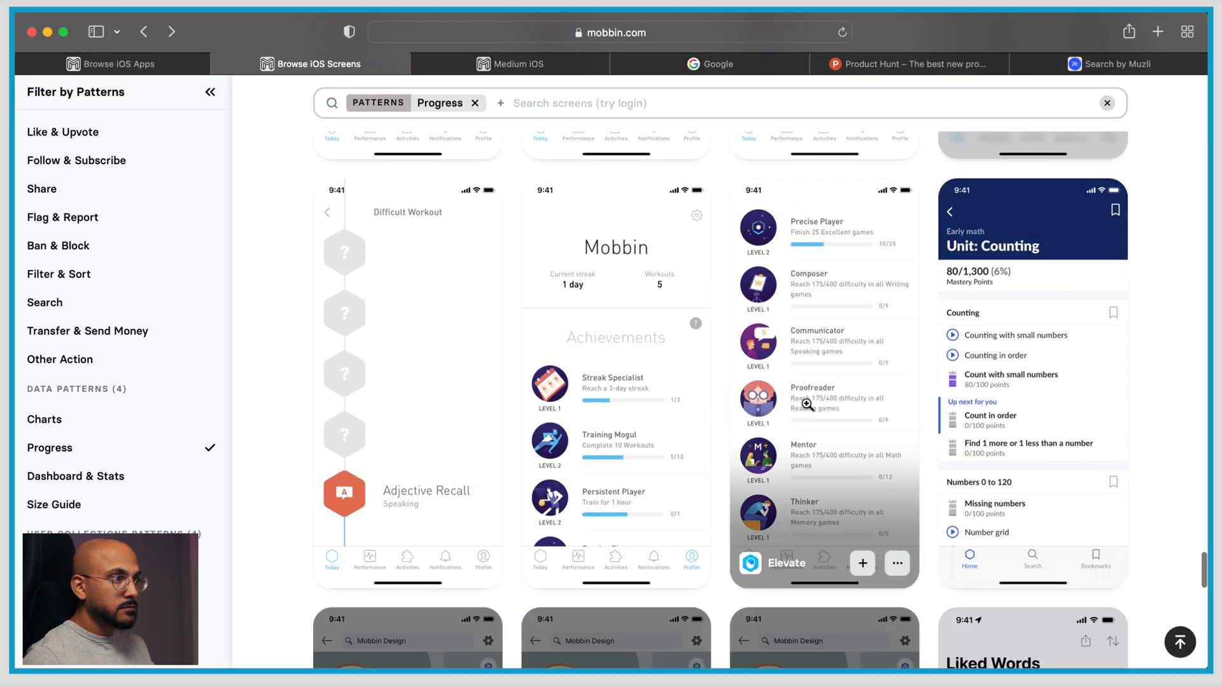
left_click(807, 408)
right_click(507, 373)
left_click(572, 518)
key("super+Tab")
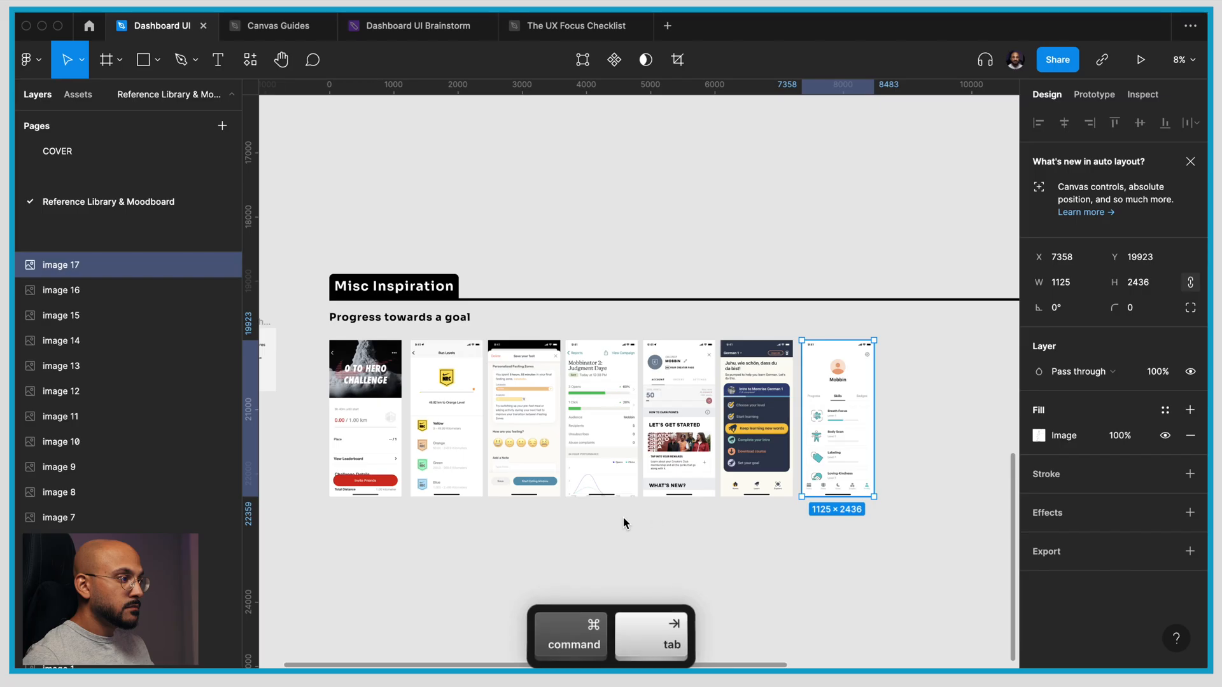
key("super+v")
left_click(922, 575)
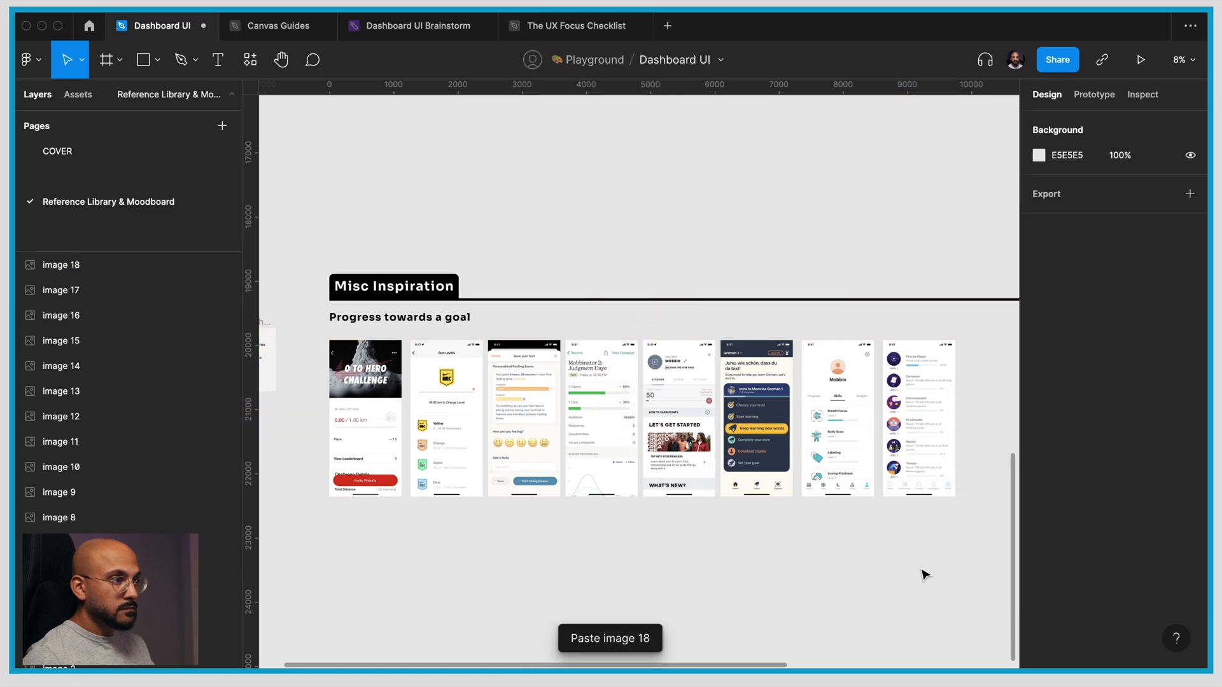
Find Mint's Monthly screen with the October budget bar in Mobbin, copy it, and place it beside the Elevate achievements in Figma
key("super+Tab")
key("Escape")
scroll(879, 522, "down", 2)
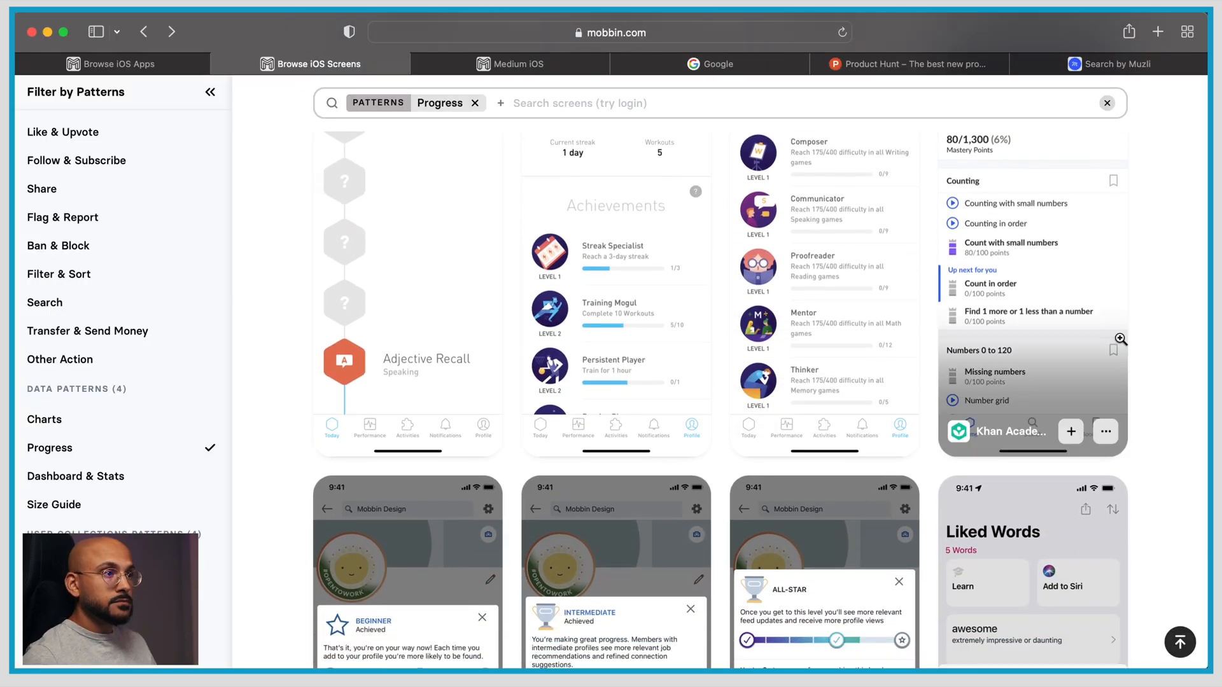
scroll(1115, 325, "down", 4)
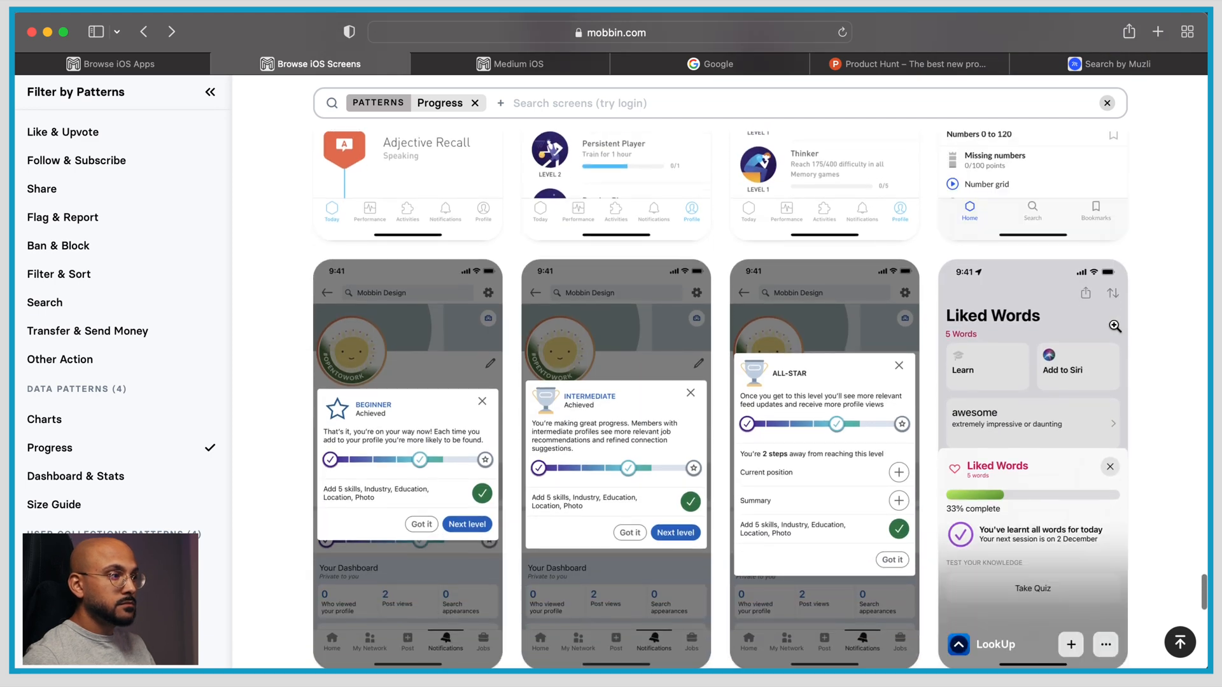
scroll(1115, 326, "down", 5)
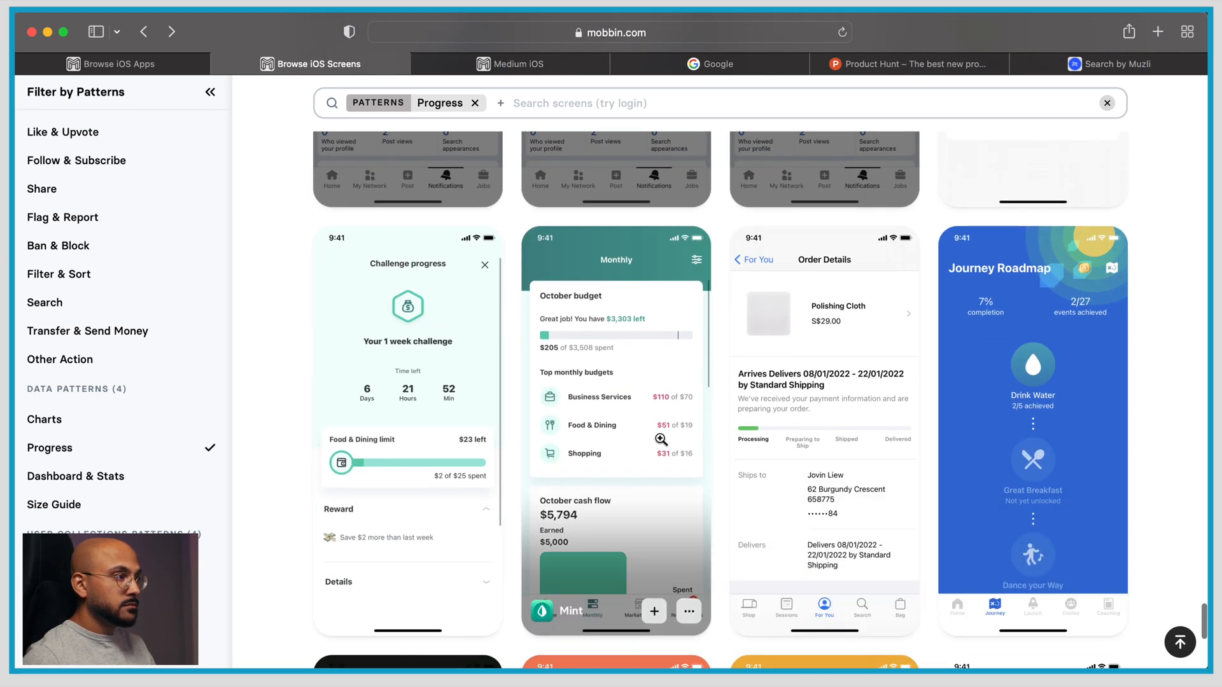
left_click(660, 439)
right_click(452, 352)
left_click(539, 501)
key("super+Tab")
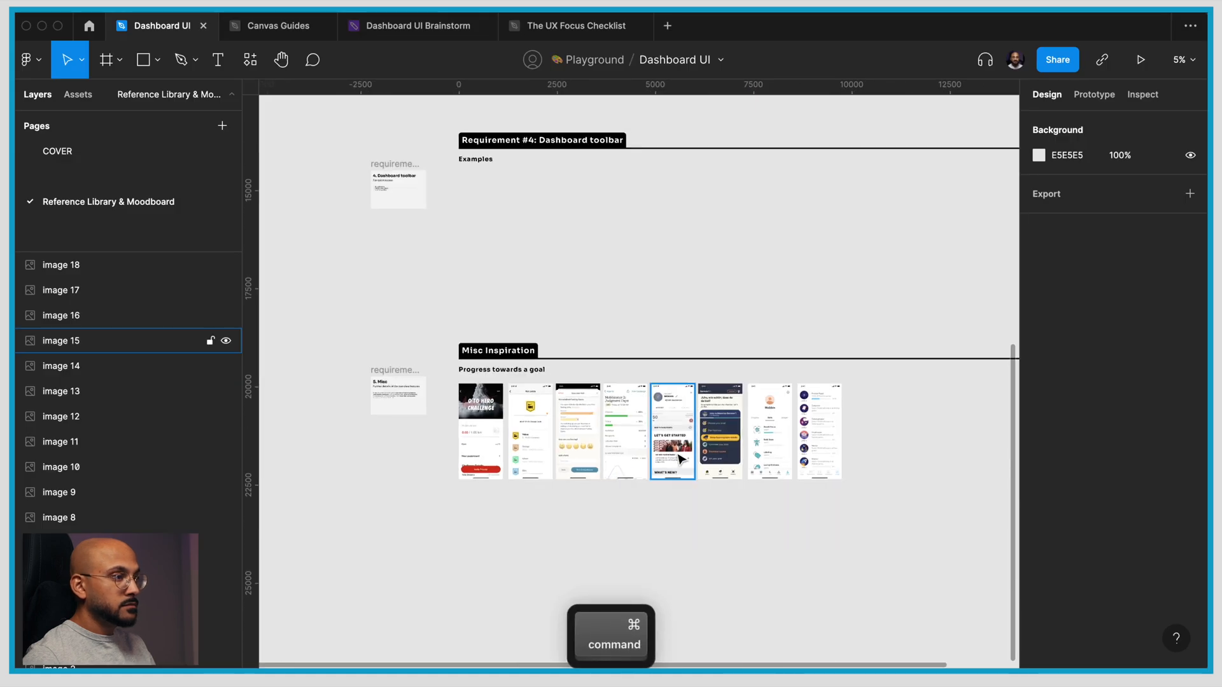
scroll(677, 451, "up", 4)
key("super+v")
left_click_drag(644, 379, 593, 408)
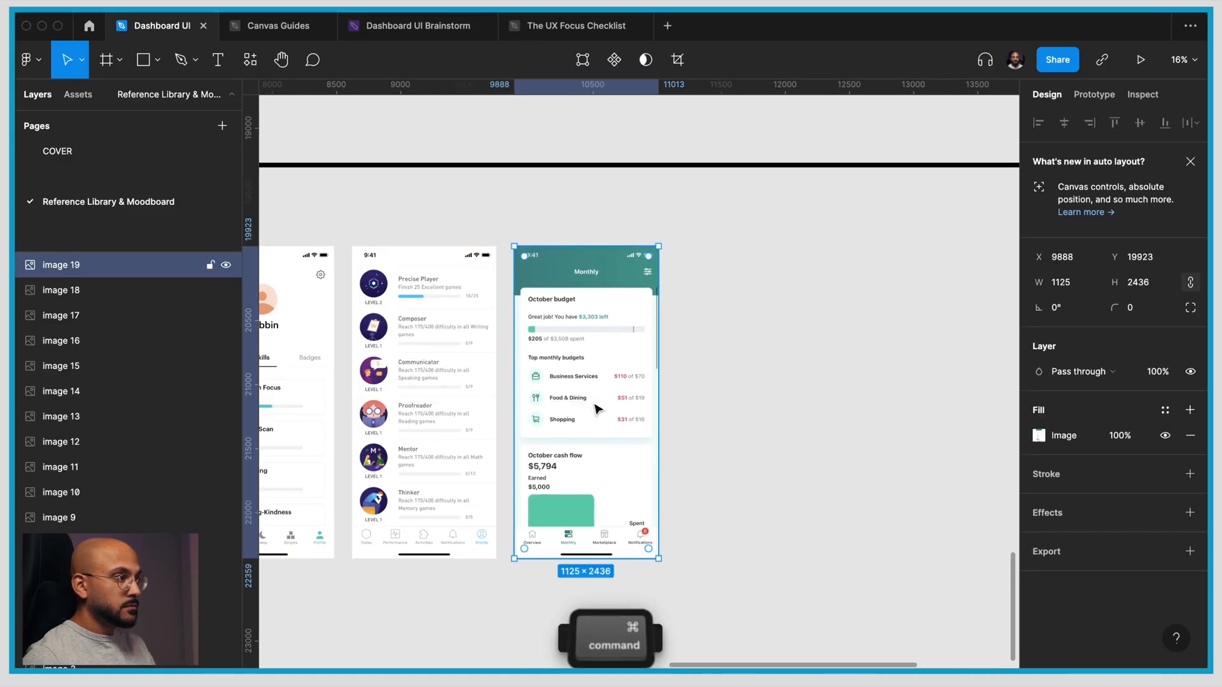
Switch back to Mobbin and open Mint's Challenge progress screen with the Food & Dining limit bar
key("super+Tab")
scroll(592, 401, "down", 3)
left_click(406, 351)
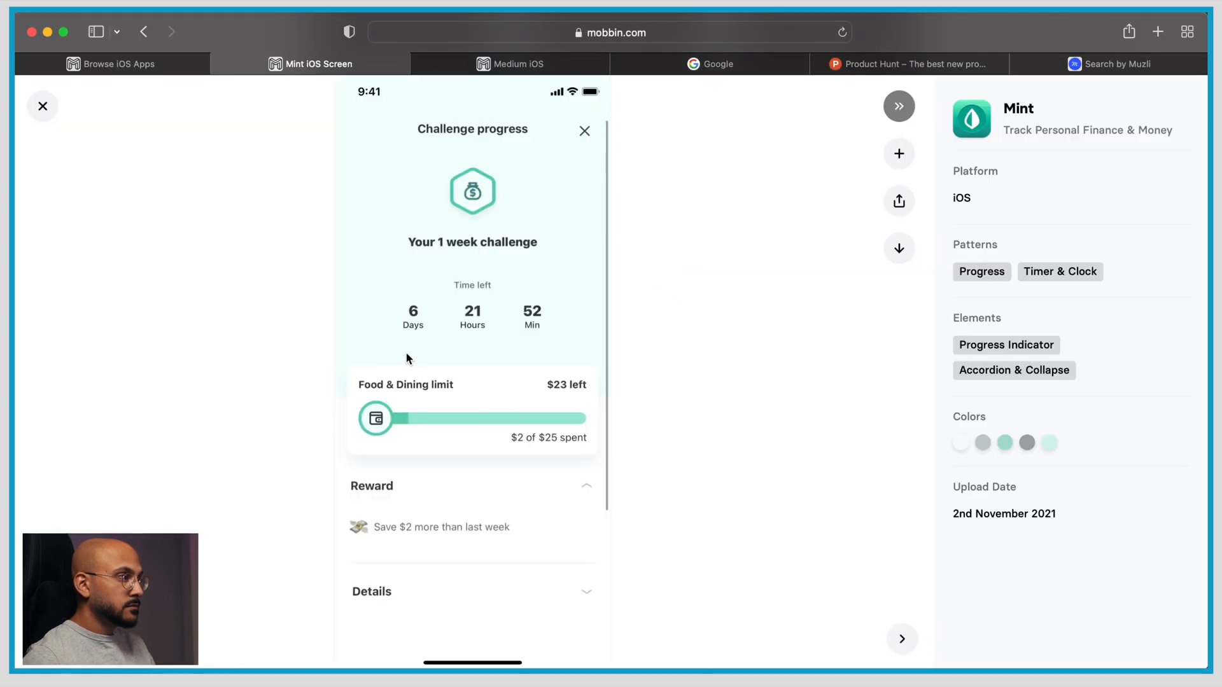
Copy Mint's Challenge progress screen and paste it into the Figma moodboard beside the Monthly budget screen
right_click(531, 347)
left_click(628, 498)
key("super+Tab")
key("super+v")
left_click_drag(547, 417, 709, 417)
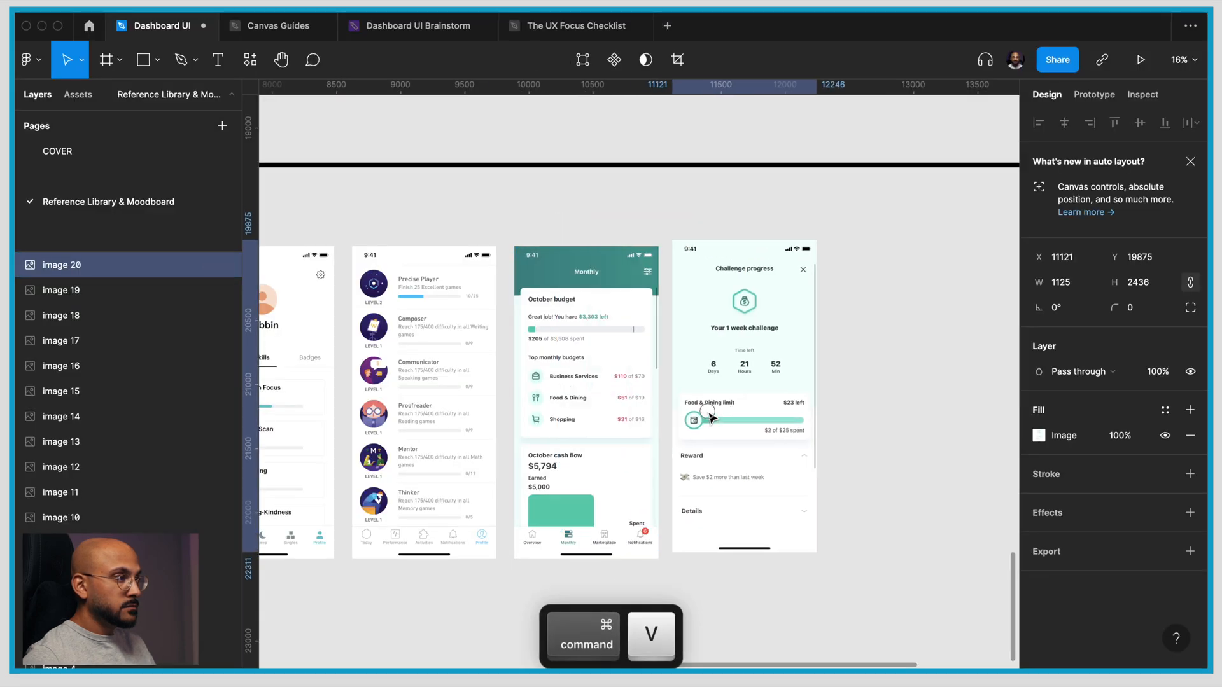
Copy Skyscanner's Profile screen from Mobbin's Progress results and paste it into the Figma moodboard after the Challenge progress screen
key("super+Tab")
key("Escape")
scroll(715, 414, "down", 5)
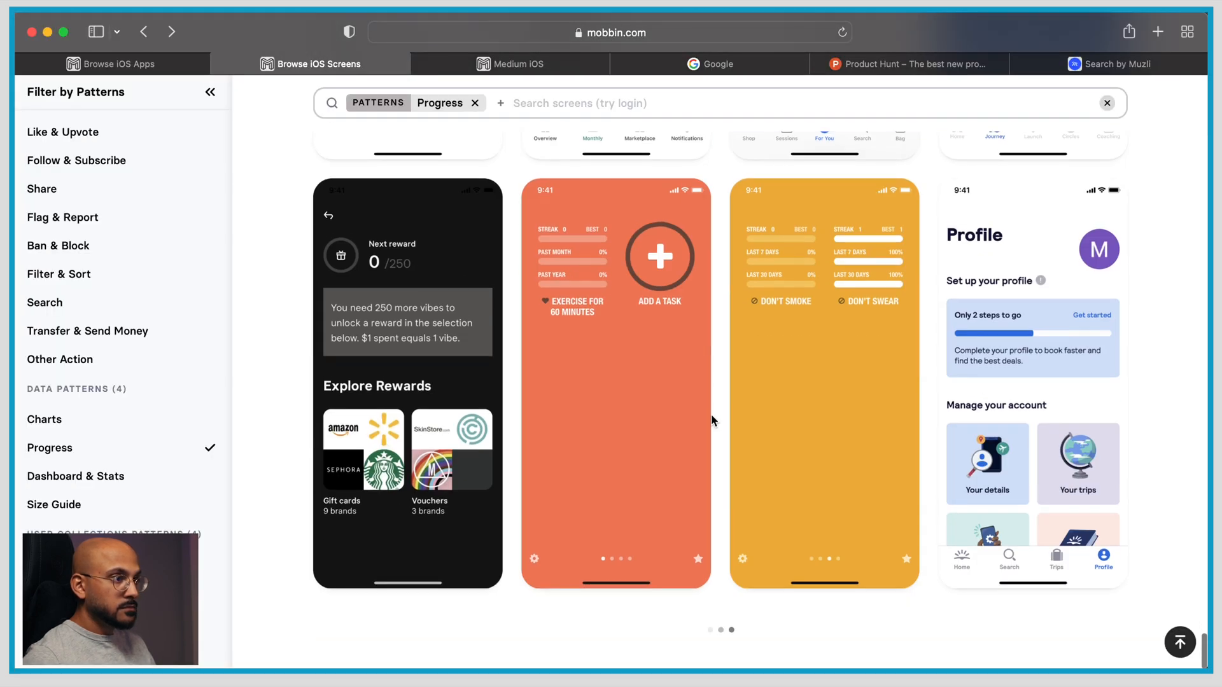
left_click(1092, 338)
right_click(545, 322)
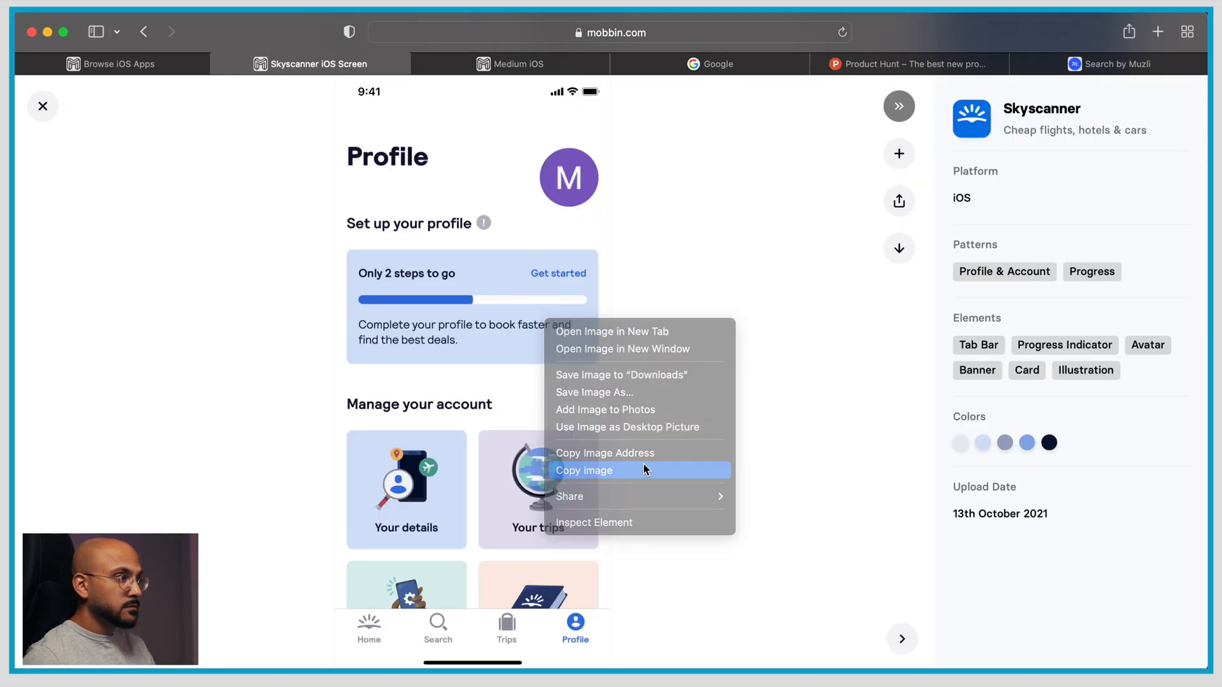
left_click(644, 466)
key("super+Tab")
key("super+v")
left_click(777, 396)
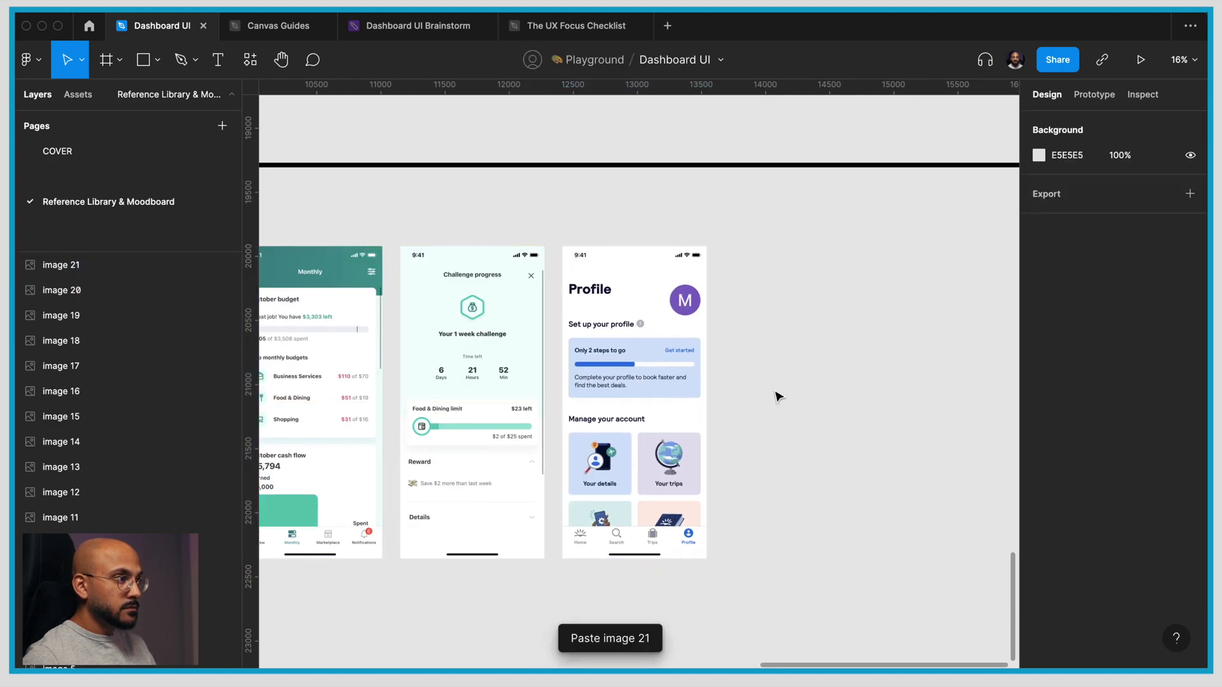
Look through more Progress screens on Mobbin, and review the whole moodboard in Figma for sections lacking references
key("super+Tab")
key("Escape")
scroll(777, 395, "down", 10)
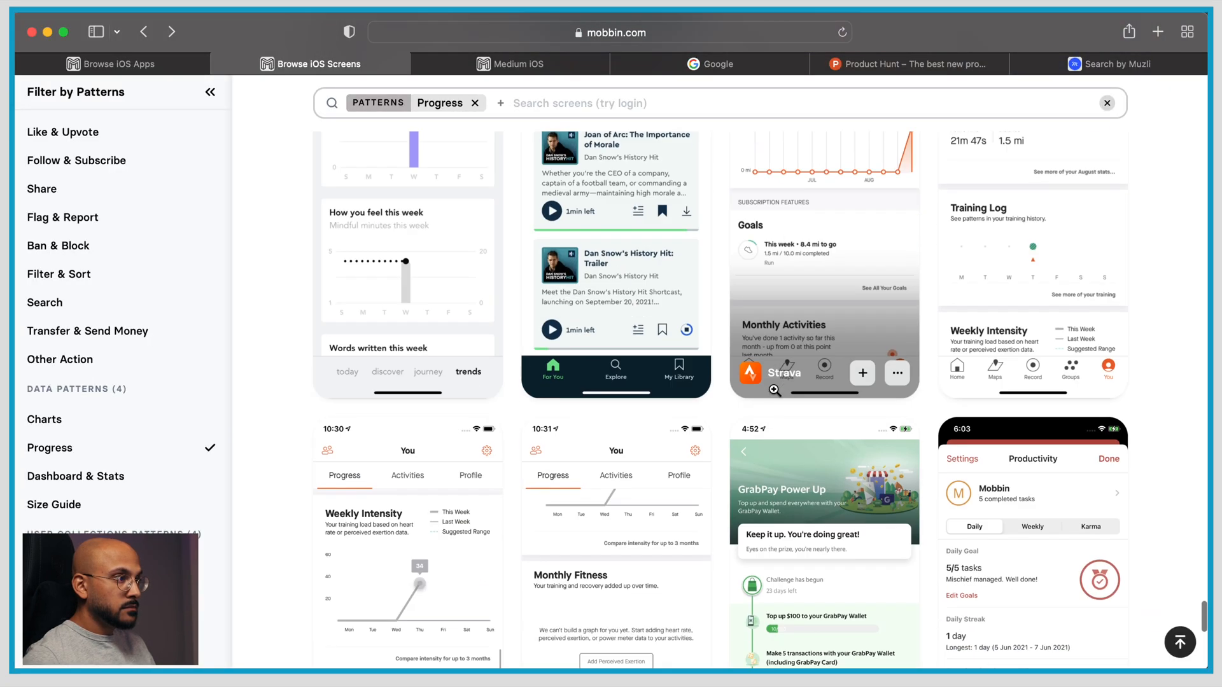
key("super+Tab")
scroll(774, 390, "down", 5)
scroll(700, 395, "up", 5)
scroll(619, 395, "up", 5)
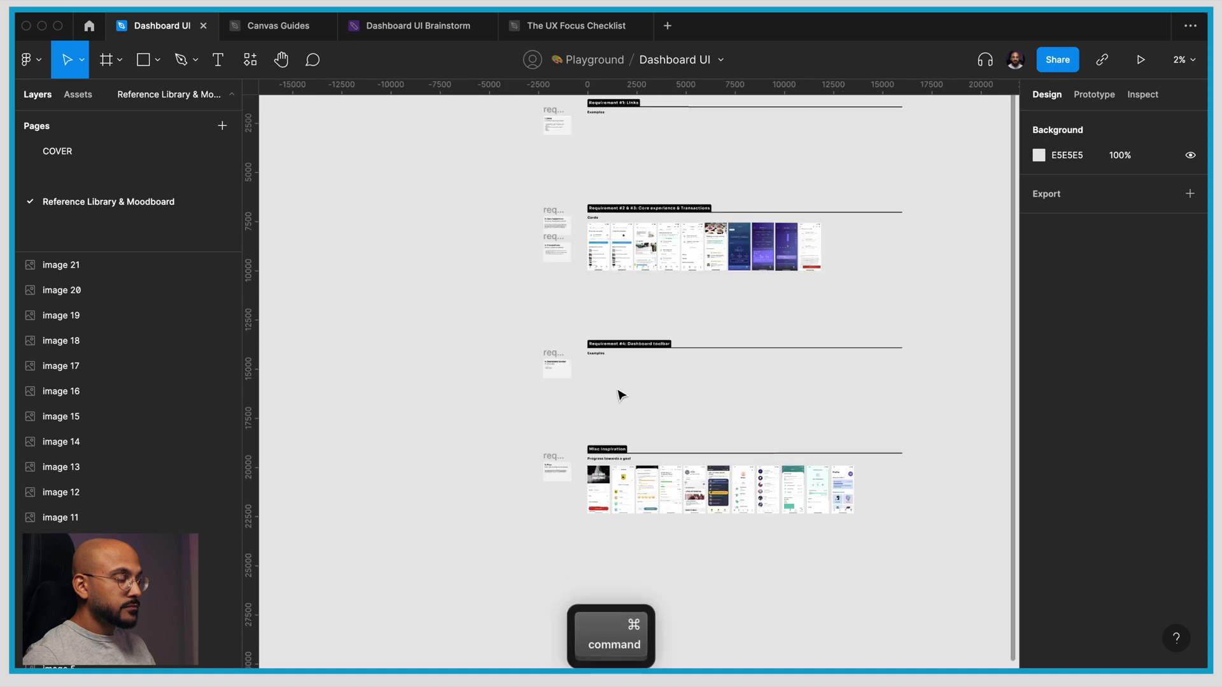
Replace Mobbin's Progress pattern filter with the Toolbar element filter and look through the matching iOS screens
key("super+Tab")
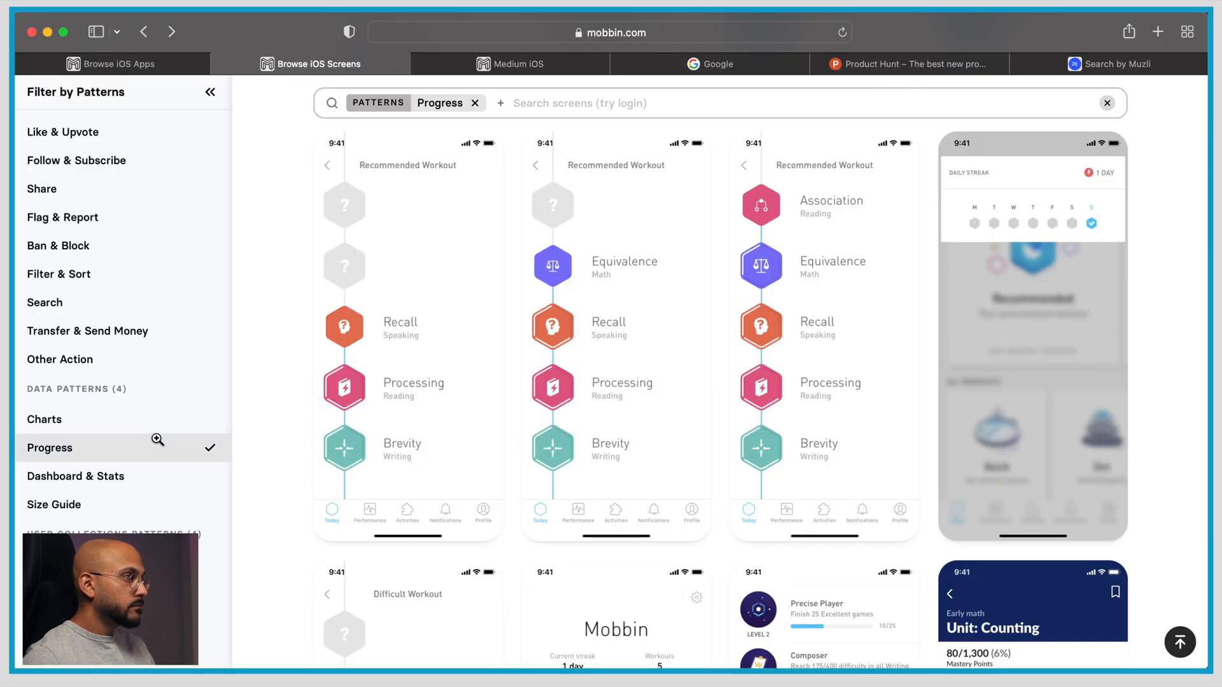
left_click(475, 103)
left_click(538, 151)
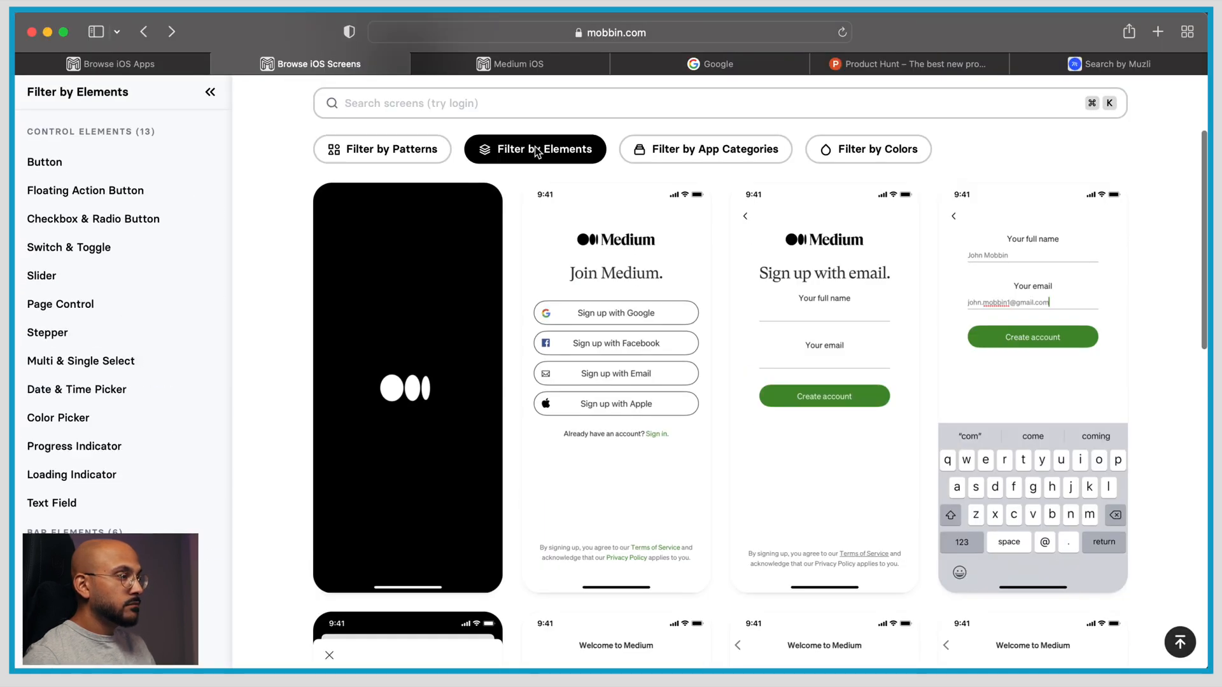
scroll(154, 369, "down", 5)
left_click(51, 513)
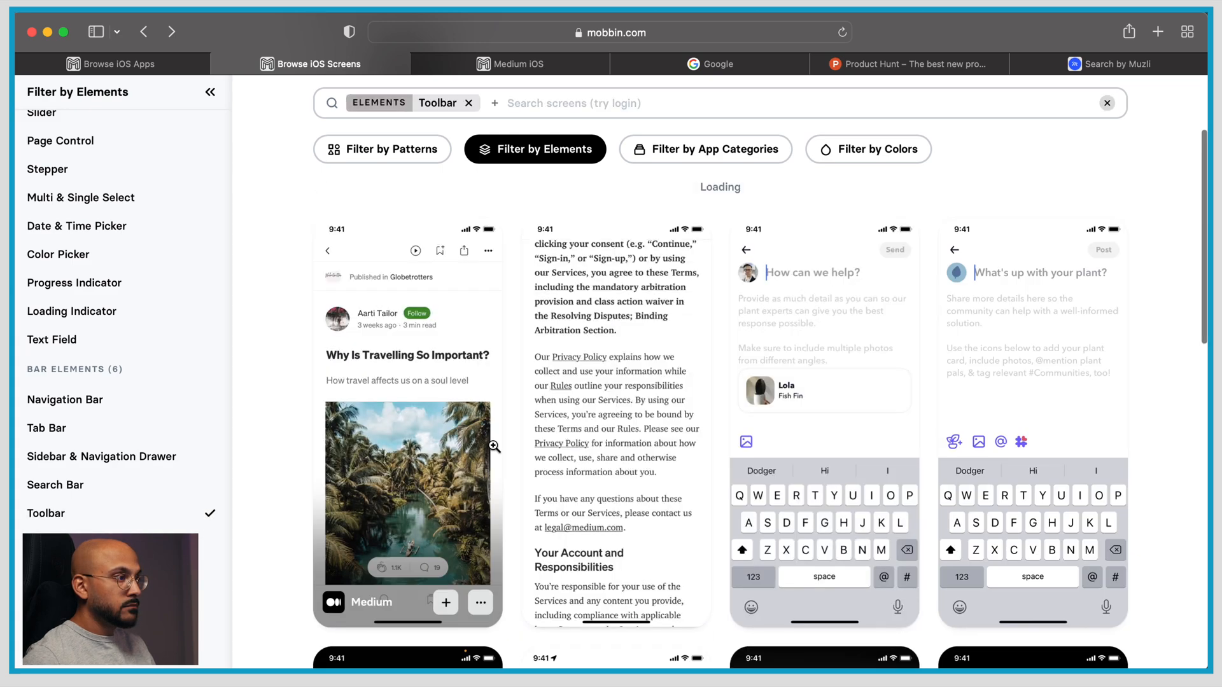
scroll(517, 439, "down", 15)
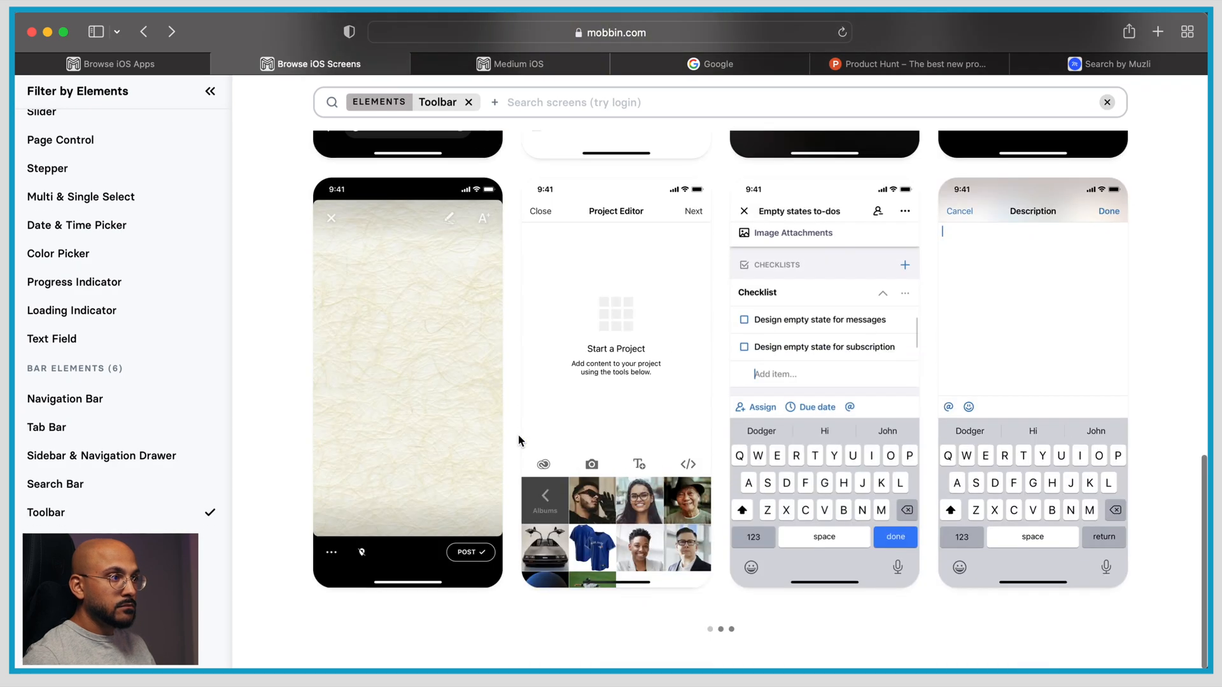
scroll(518, 434, "down", 8)
Search Google Images for "web ui toolbar" and preview the first Dribbble toolbar design
left_click(667, 64)
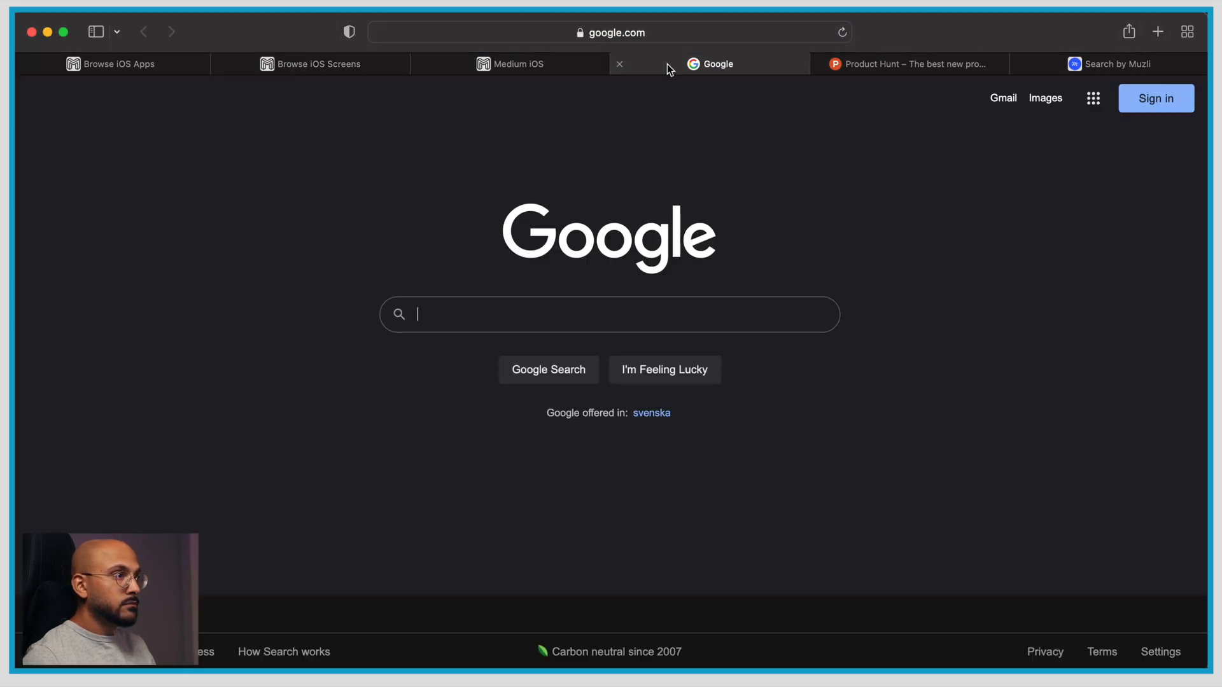
type("web ui toolbar")
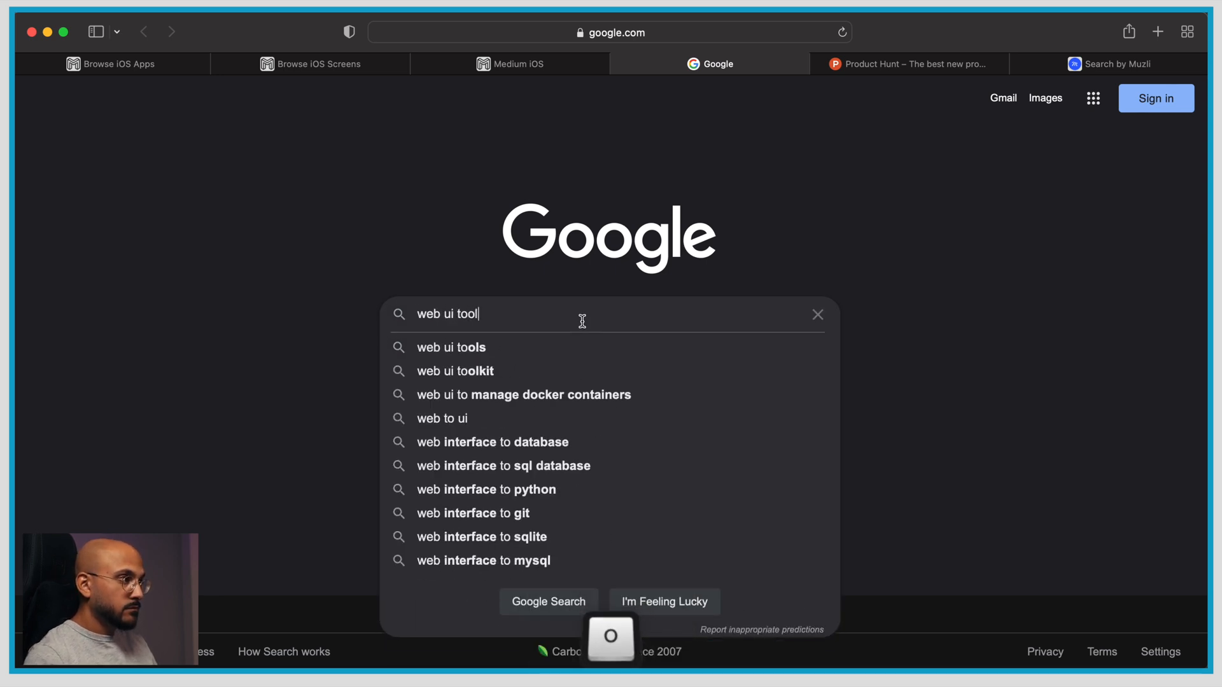
key("Return")
left_click(221, 162)
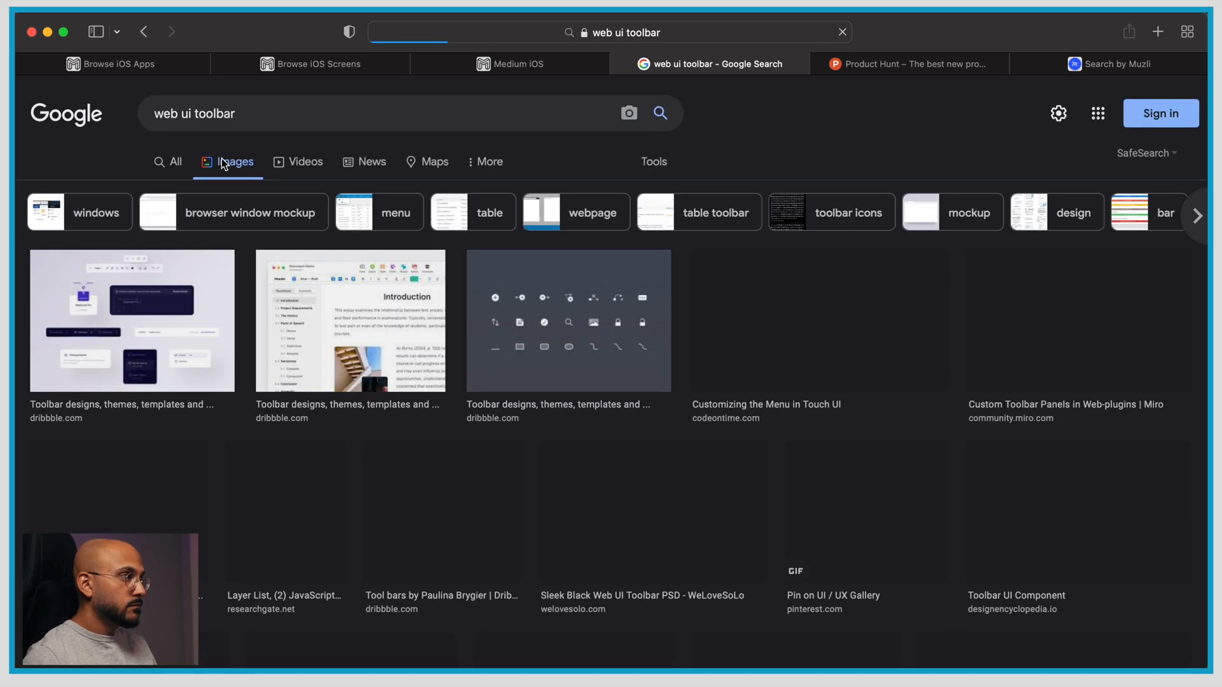
left_click(158, 326)
Look over the toolbar shots on the previewed image's Dribbble page and return to the image results
left_click(950, 223)
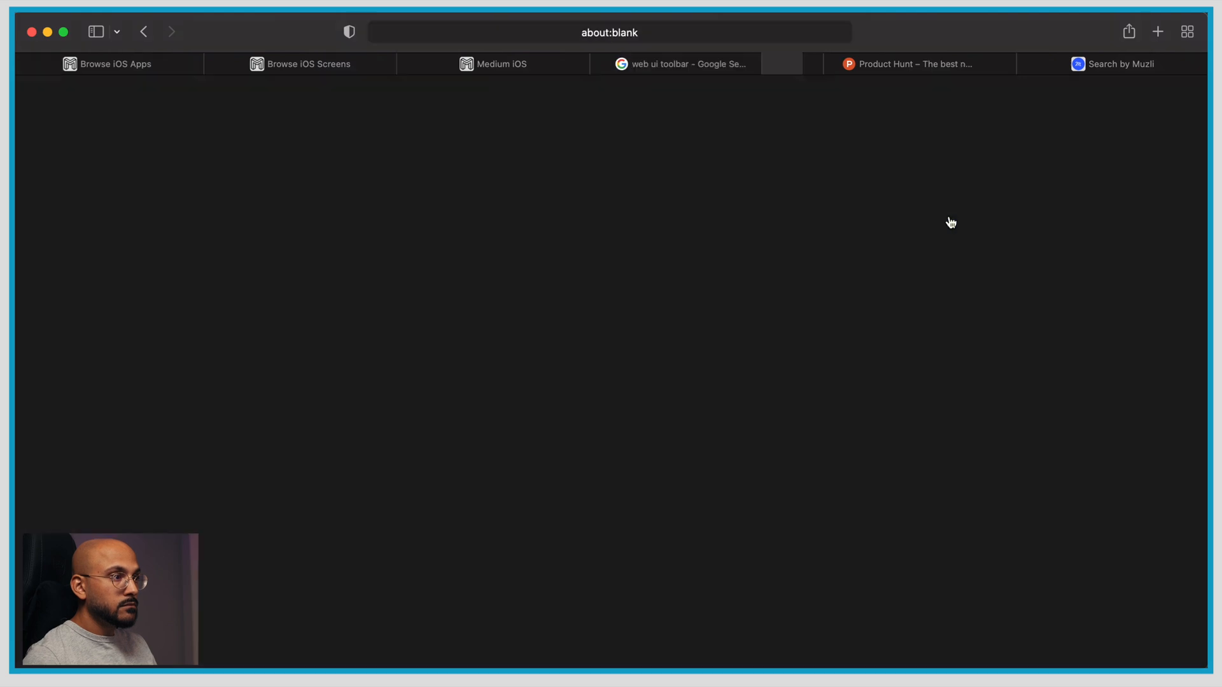
scroll(595, 291, "down", 5)
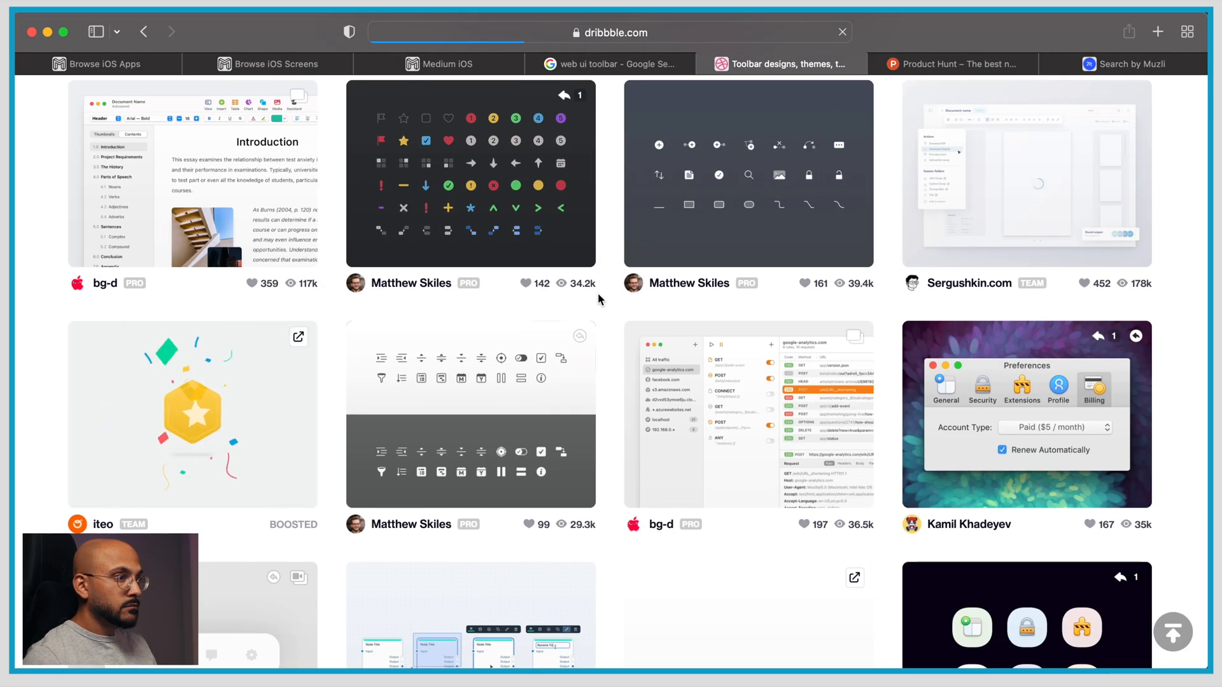
scroll(598, 293, "up", 5)
left_click(143, 31)
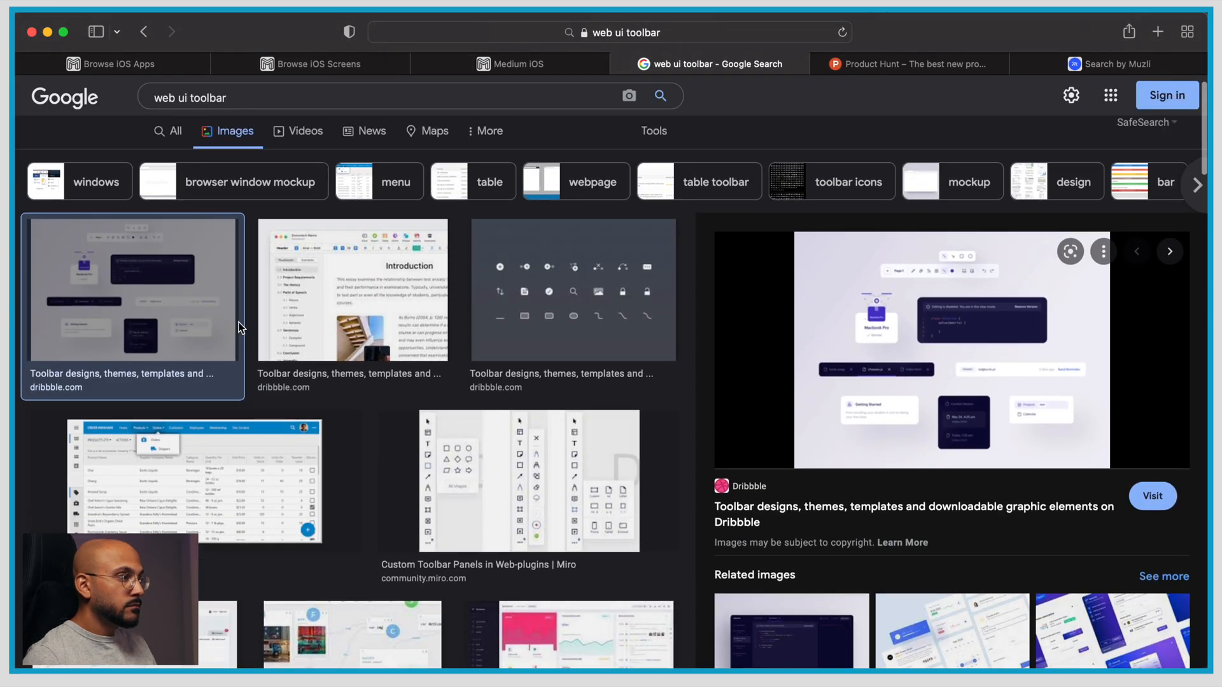
Copy the previewed Dribbble toolbar image and paste it in Figma under Examples of Requirement #4: Dashboard toolbar
right_click(1023, 329)
left_click(1118, 641)
key("super+Tab")
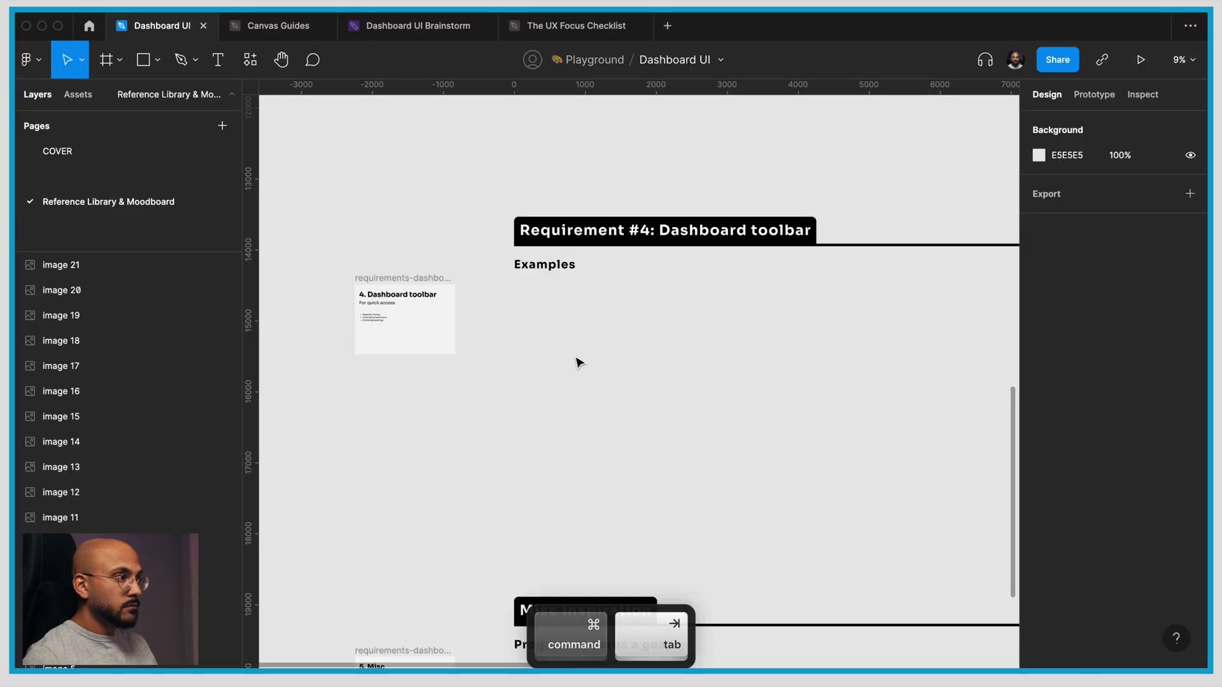
key("super+v")
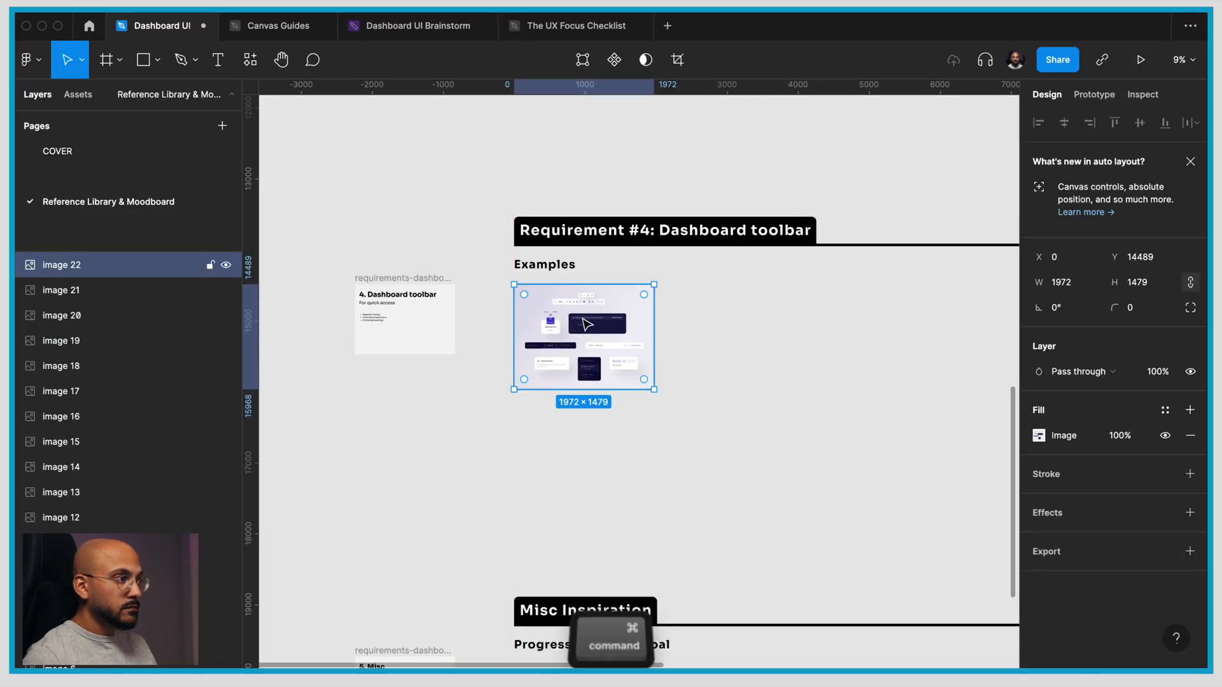
scroll(586, 324, "up", 5)
scroll(579, 315, "down", 5)
Find the Sleek Black Web UI Toolbar PSD result in the Google image results and copy its image
key("super+Tab")
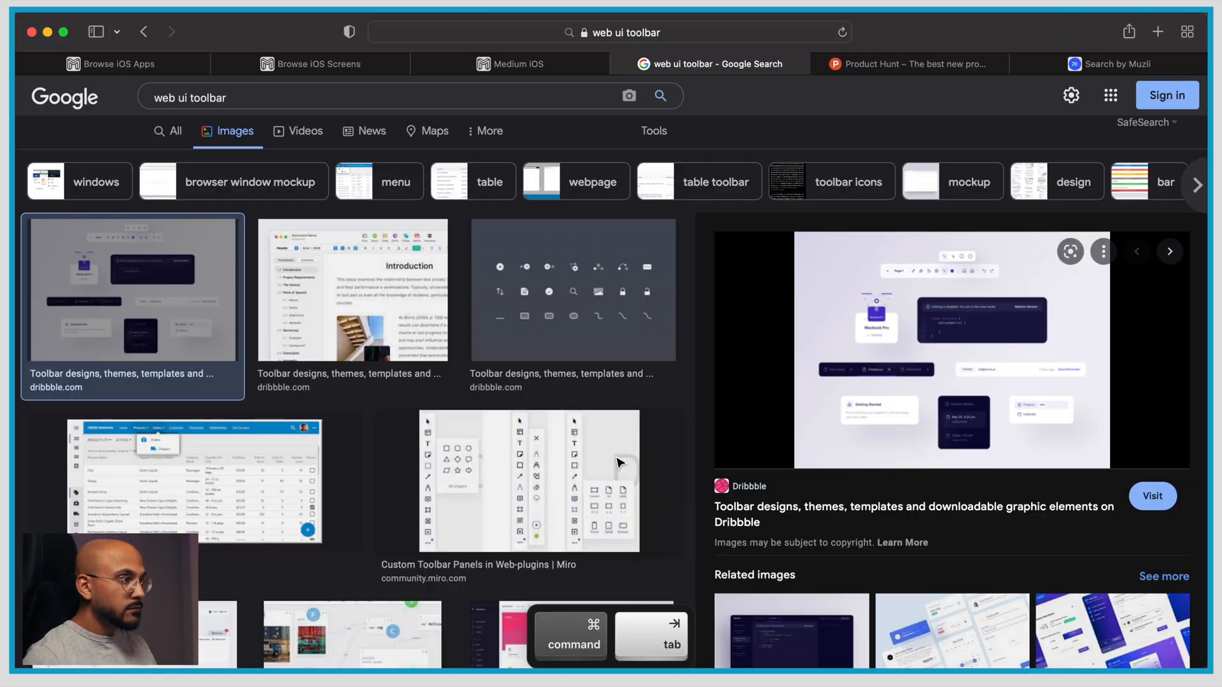
key("Escape")
scroll(700, 347, "down", 3)
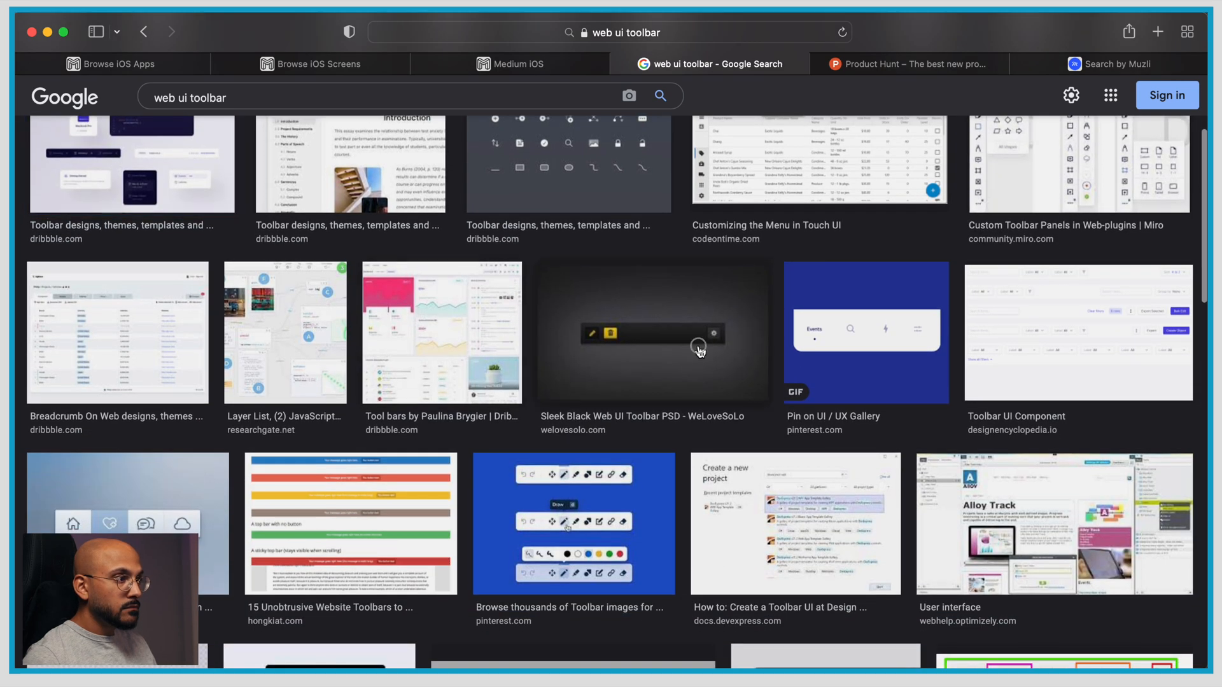
left_click(700, 349)
right_click(969, 282)
left_click(1069, 594)
Paste the black toolbar image in Figma and align it beside the first image in the Dashboard toolbar examples
key("super+Tab")
scroll(843, 308, "down", 5)
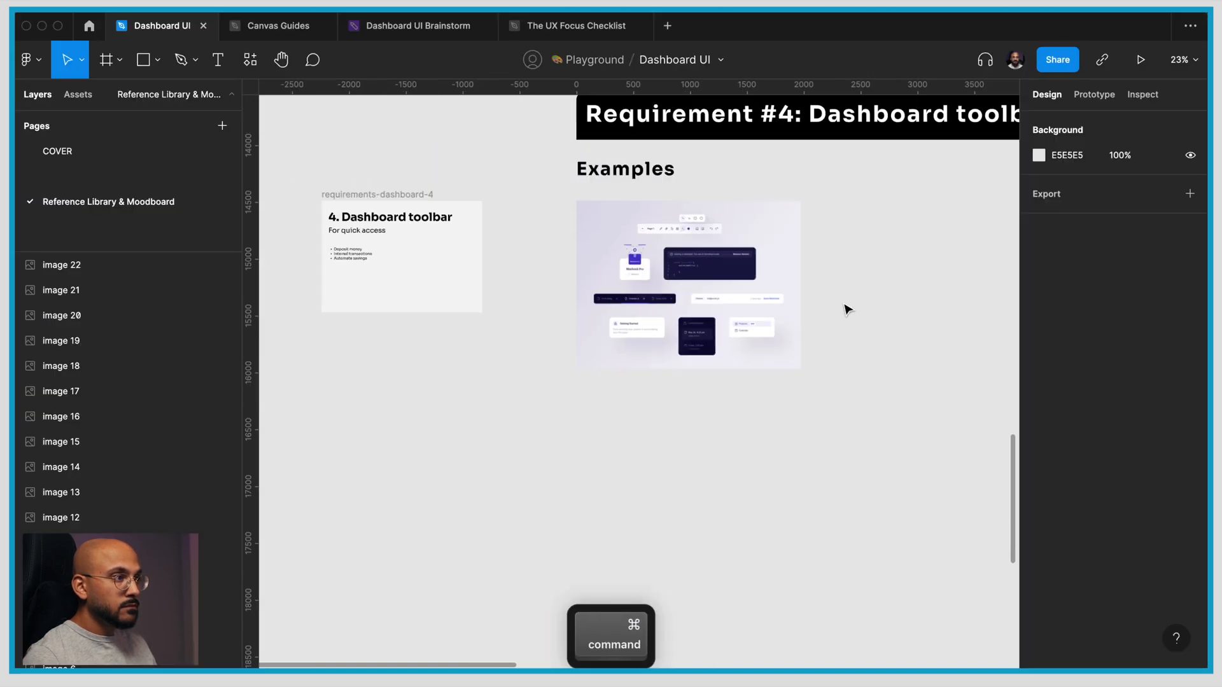
scroll(847, 308, "right", 4)
key("super+v")
left_click_drag(635, 381, 620, 260)
Preview the blue Pin on UI / UX Gallery result among the Google images and close the preview
key("super+Tab")
key("Escape")
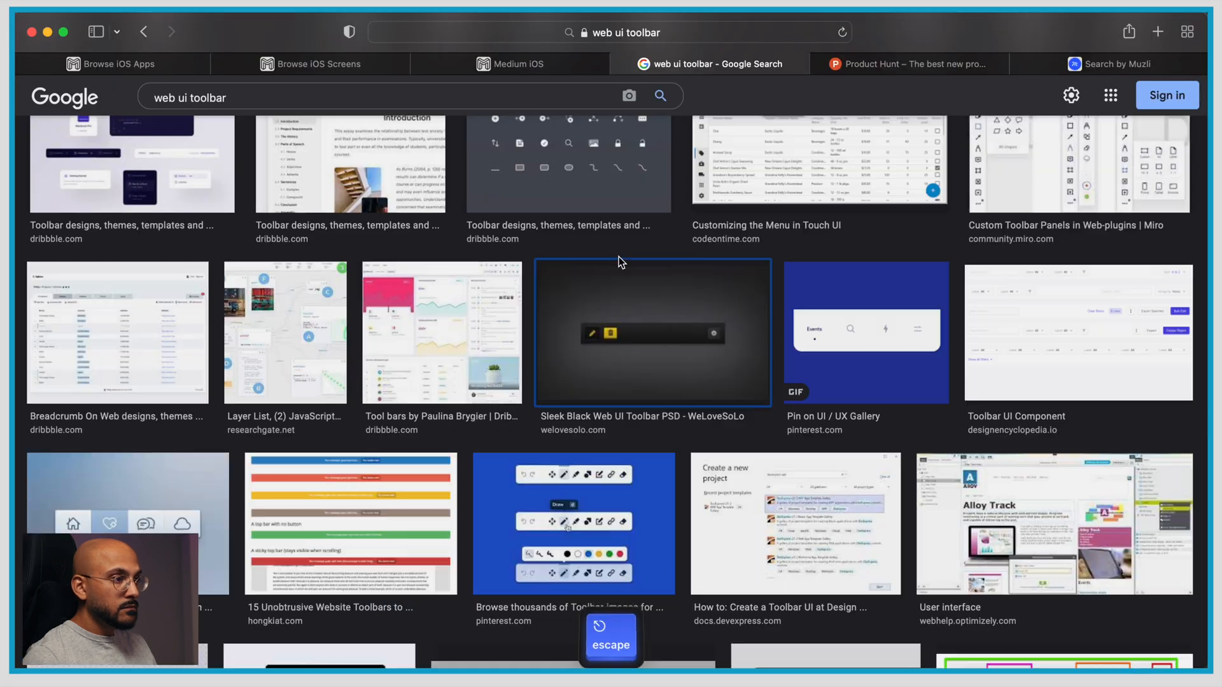
left_click(874, 308)
key("Escape")
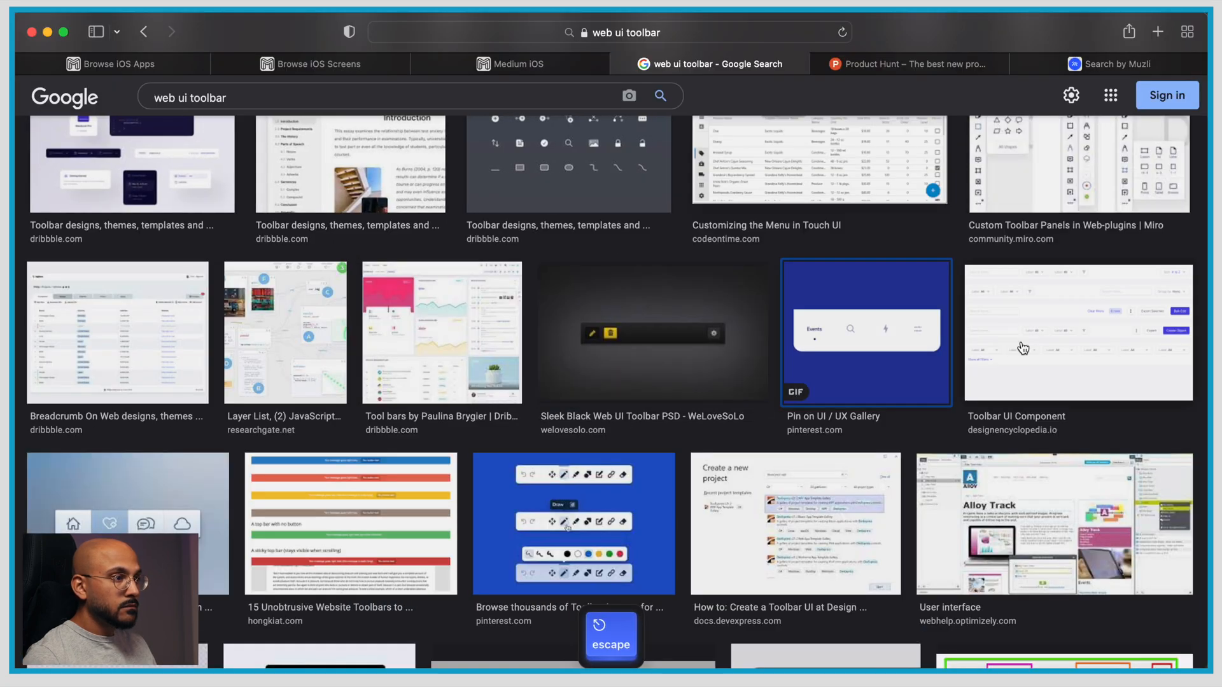
Preview the Table Toolbar | SAP Fiori Design Guidelines result, check its source link, and copy the image
scroll(948, 420, "down", 10)
left_click(715, 385)
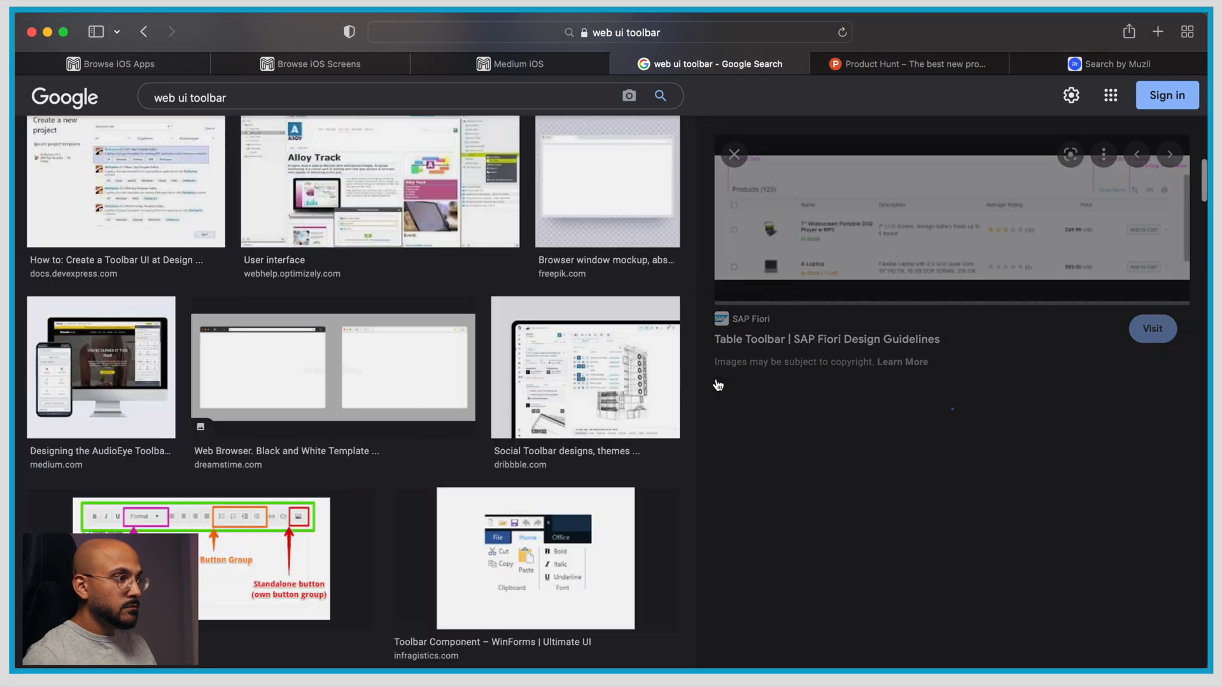
left_click(1050, 219)
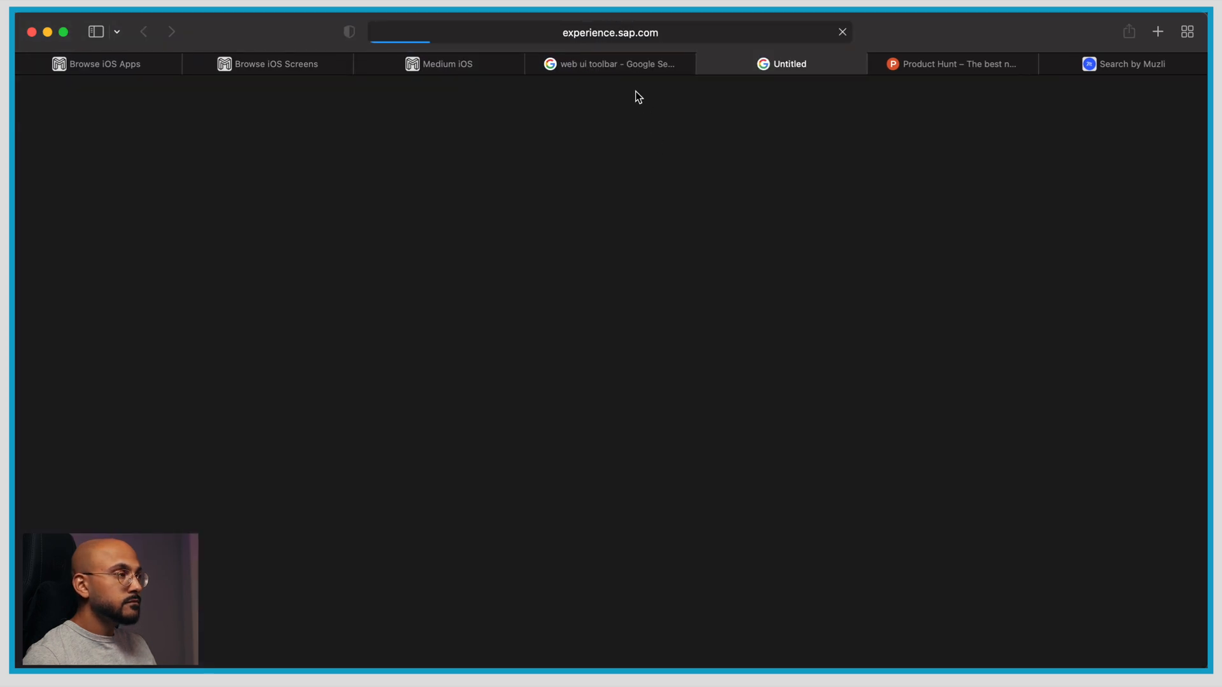
left_click(639, 69)
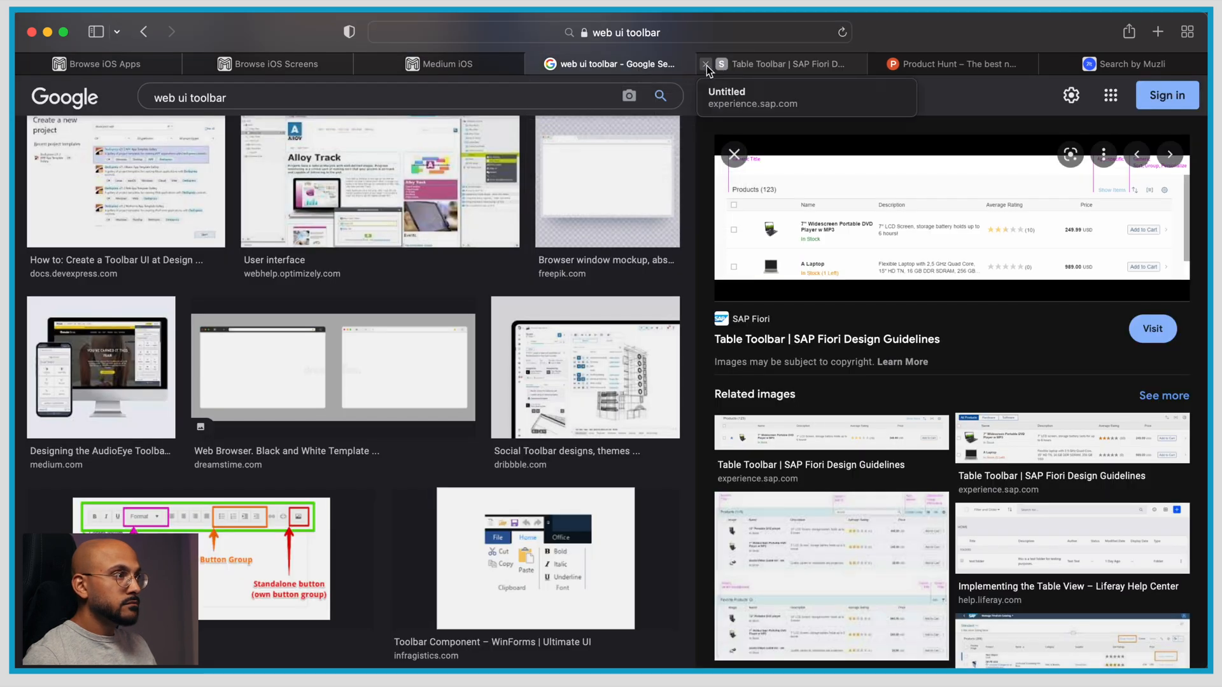
left_click(705, 65)
right_click(972, 232)
left_click(1088, 540)
Paste the SAP Fiori table toolbar image in Figma and align it beside the black toolbar image
key("super+Tab")
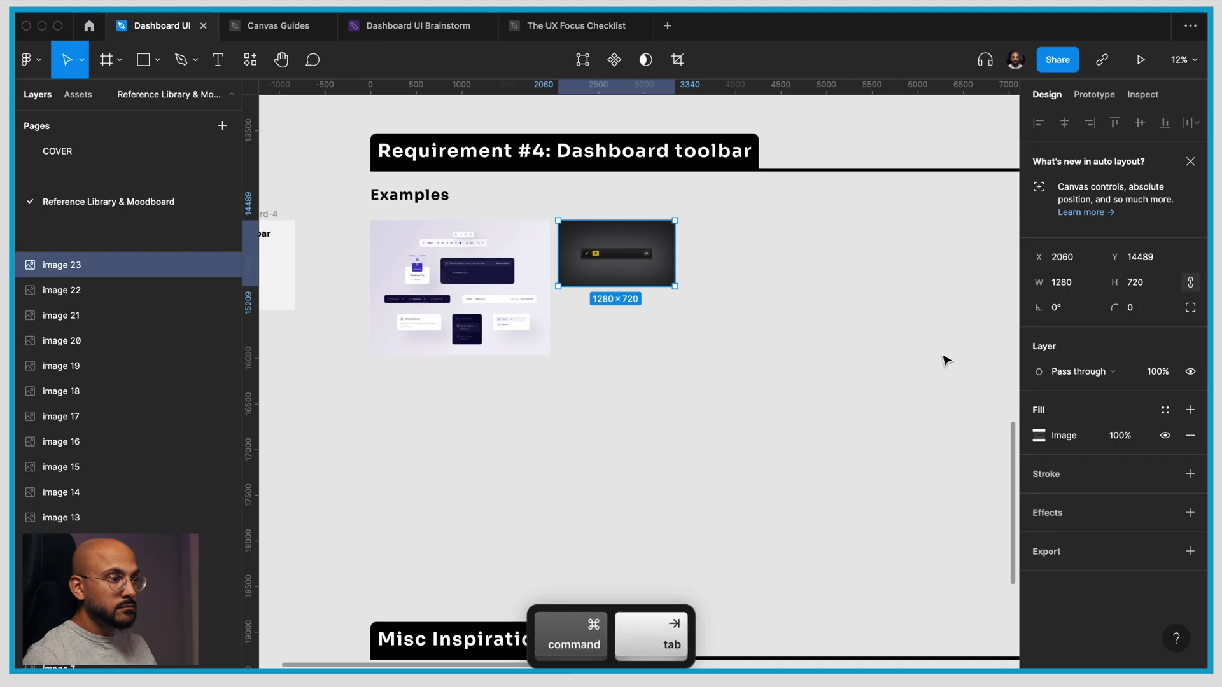
key("super+v")
left_click_drag(630, 380, 768, 234)
scroll(770, 232, "up", 5)
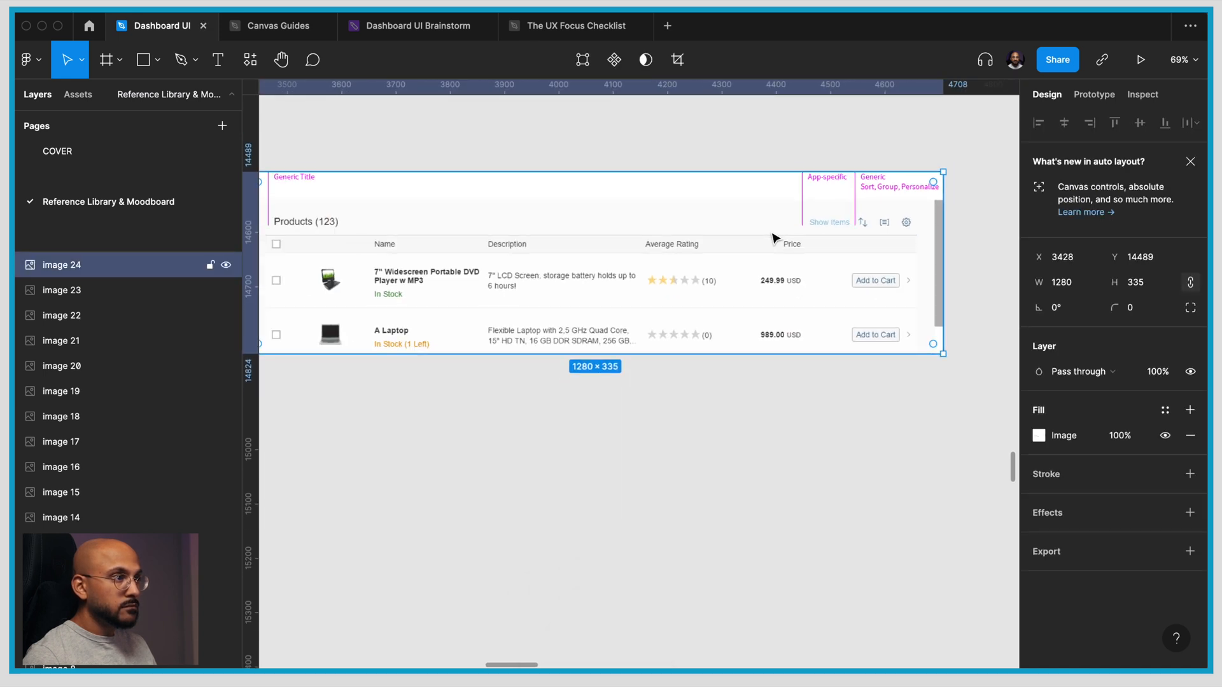
scroll(795, 286, "down", 2)
left_click_drag(834, 369, 848, 426)
scroll(847, 416, "right", 3)
scroll(843, 414, "down", 3)
left_click(835, 464)
scroll(834, 464, "down", 2)
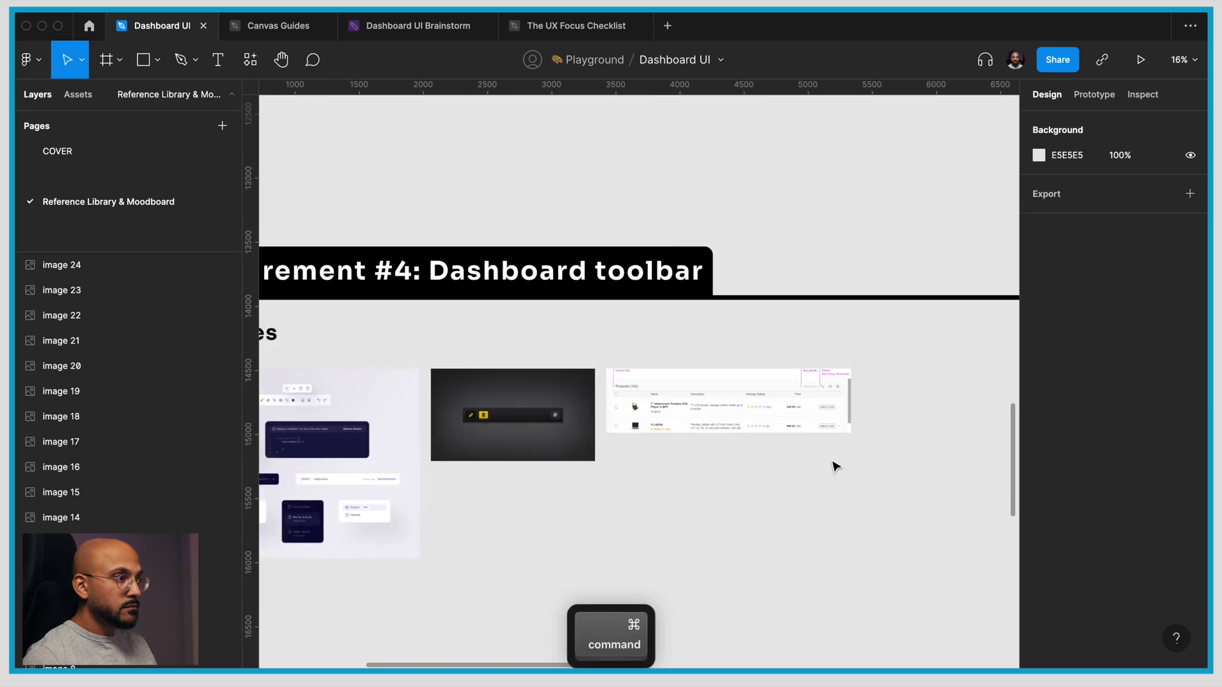
Scan further "web ui toolbar" image results in the browser for more toolbar references
key("super+Tab")
scroll(546, 418, "down", 5)
scroll(546, 418, "up", 3)
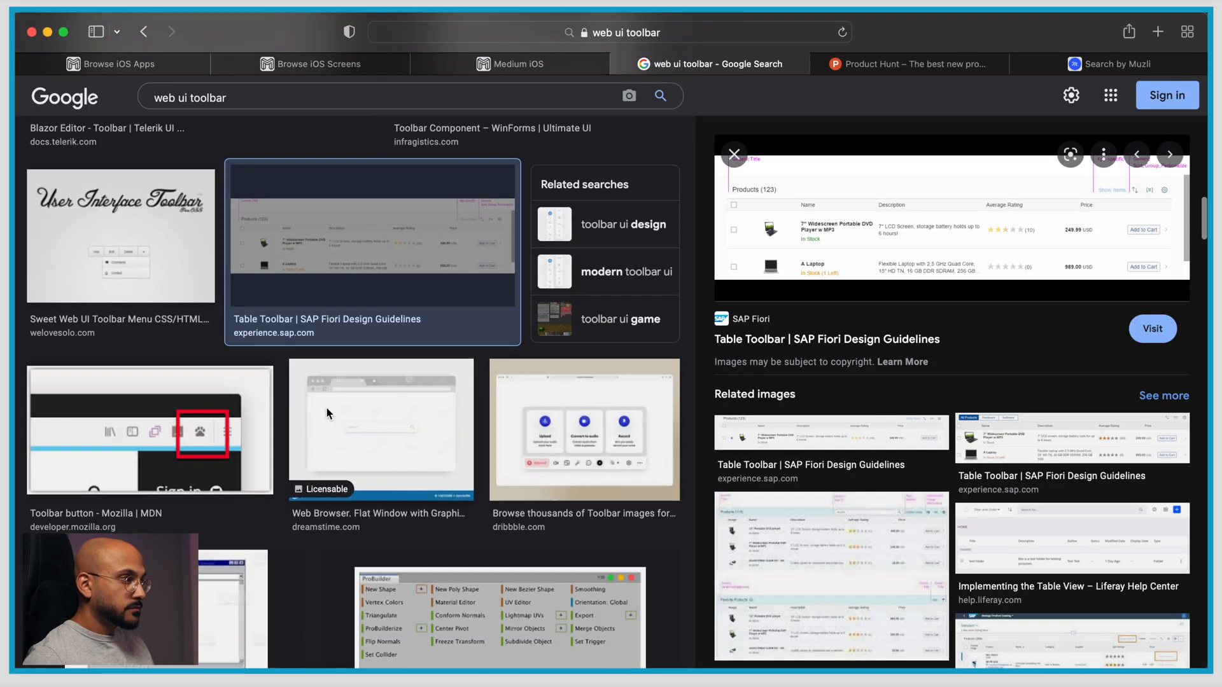
Examine the 1. Links requirement card beside the Requirement #1 section of the Figma moodboard
key("super+Tab")
scroll(449, 395, "down", 5)
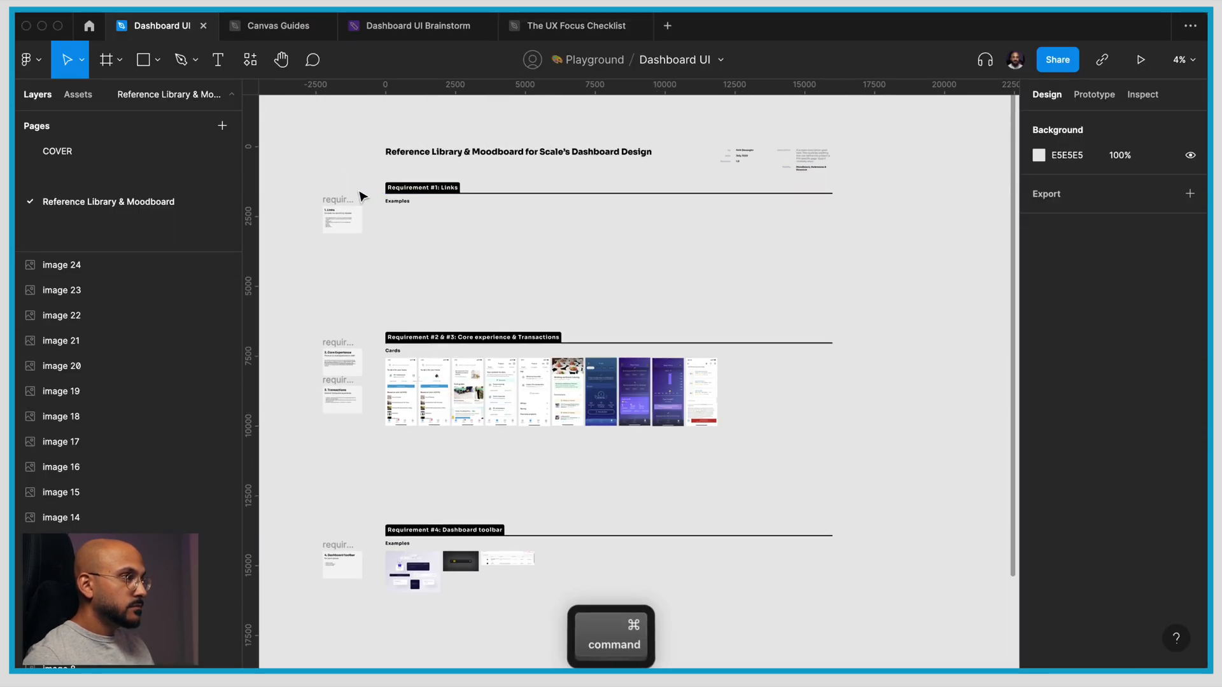
scroll(362, 196, "up", 5)
scroll(802, 250, "right", 3)
scroll(686, 306, "up", 3)
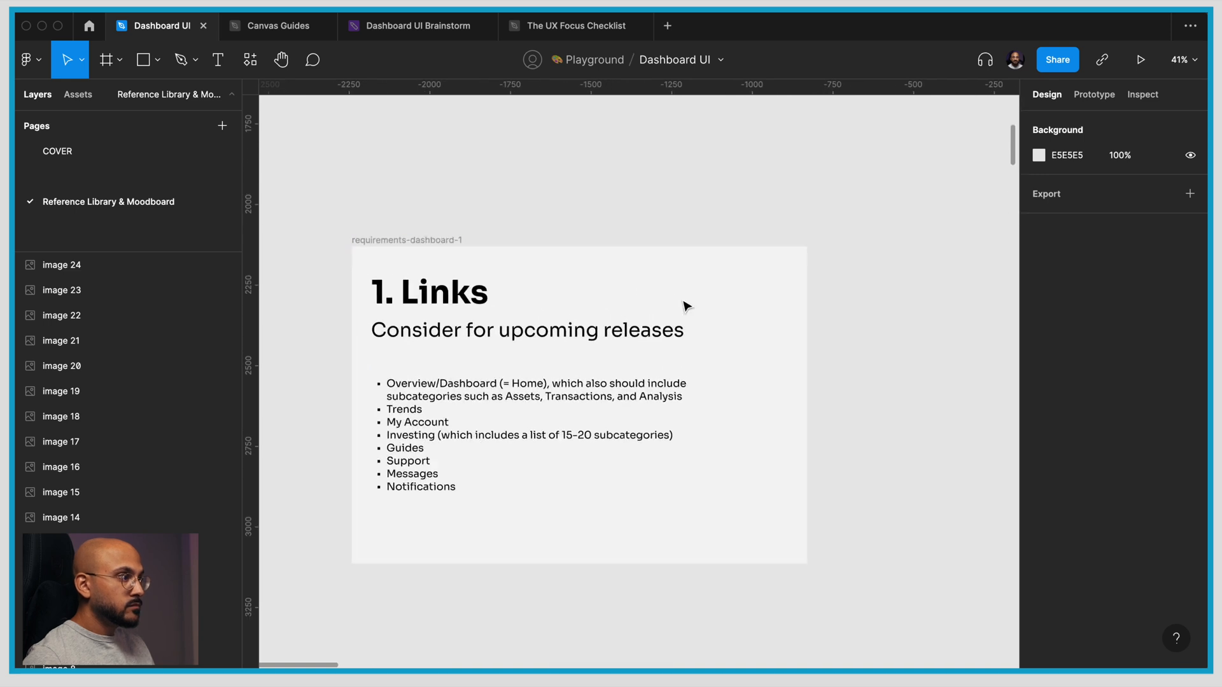
Search Google Images for "web ui navigation"
key("super+Tab")
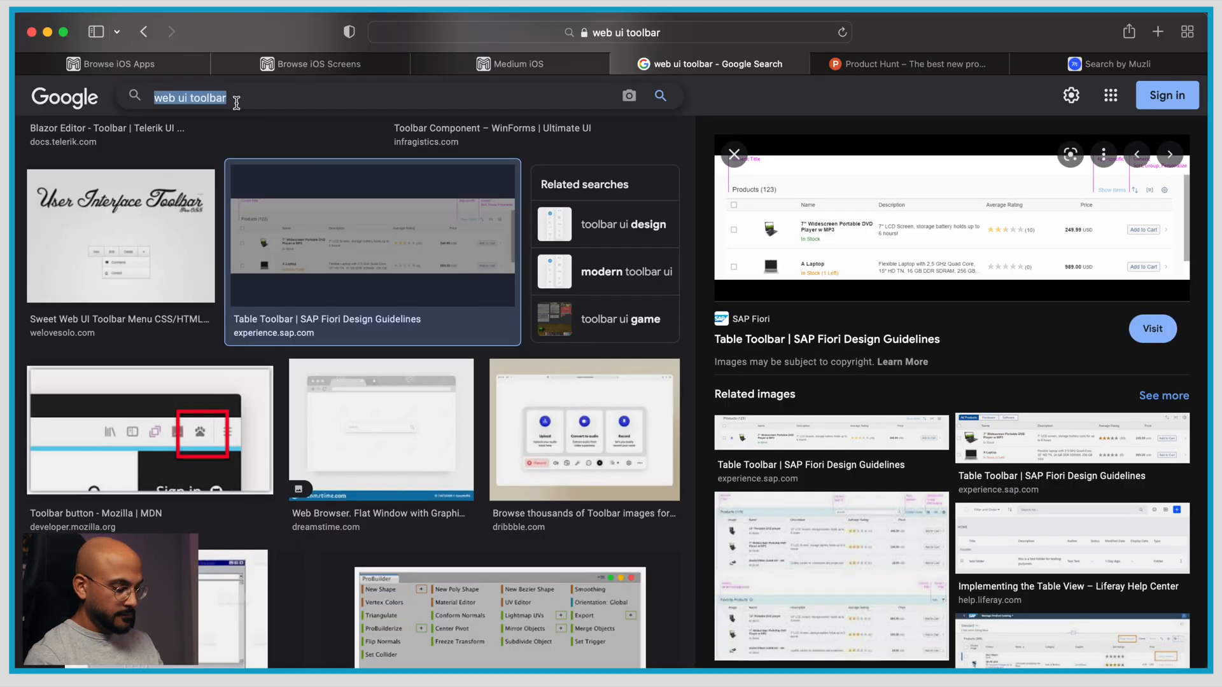
type("web ui navigation")
key("Return")
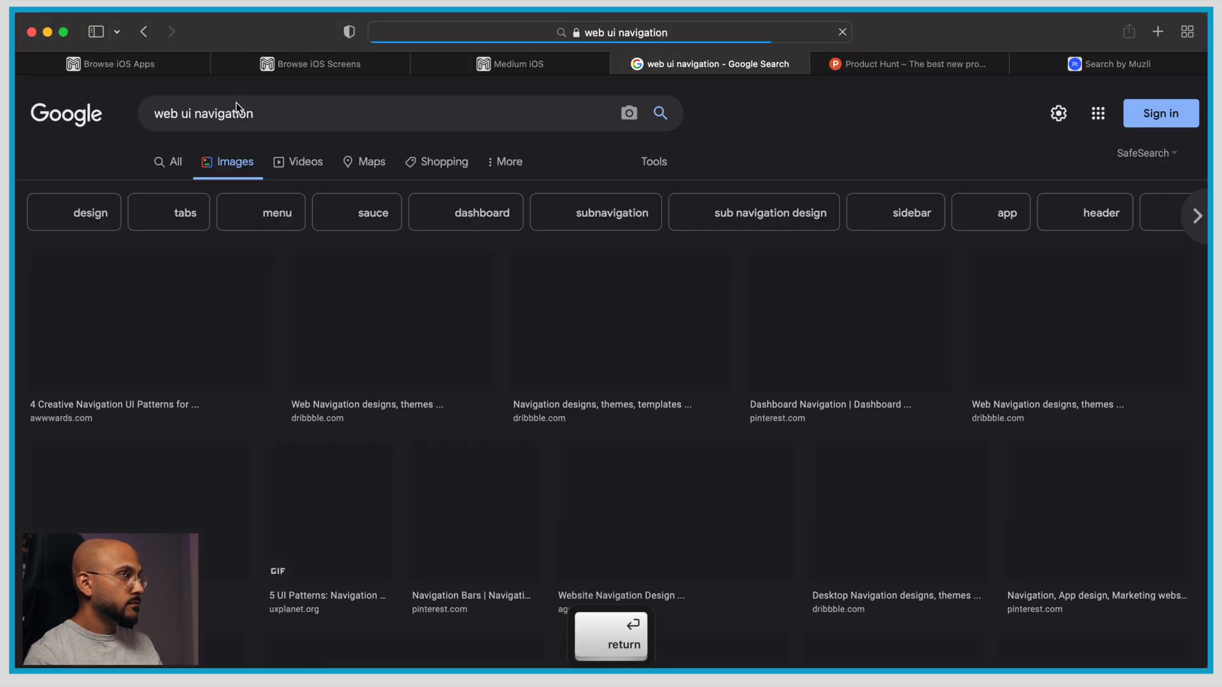
Copy the web navigation image with the yellow logo sidebar from Google Images and paste it in Figma below Requirement #1's Examples heading
left_click(376, 309)
right_click(938, 246)
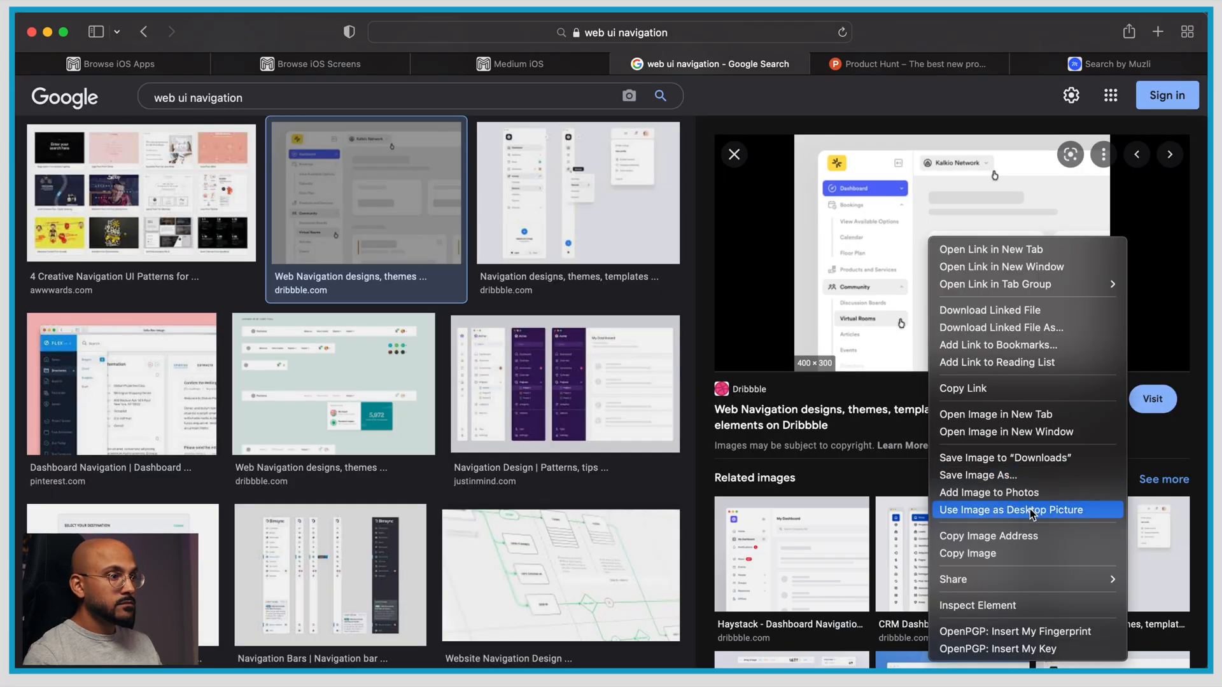
left_click(1034, 560)
key("super+Tab")
scroll(636, 380, "right", 5)
key("super+v")
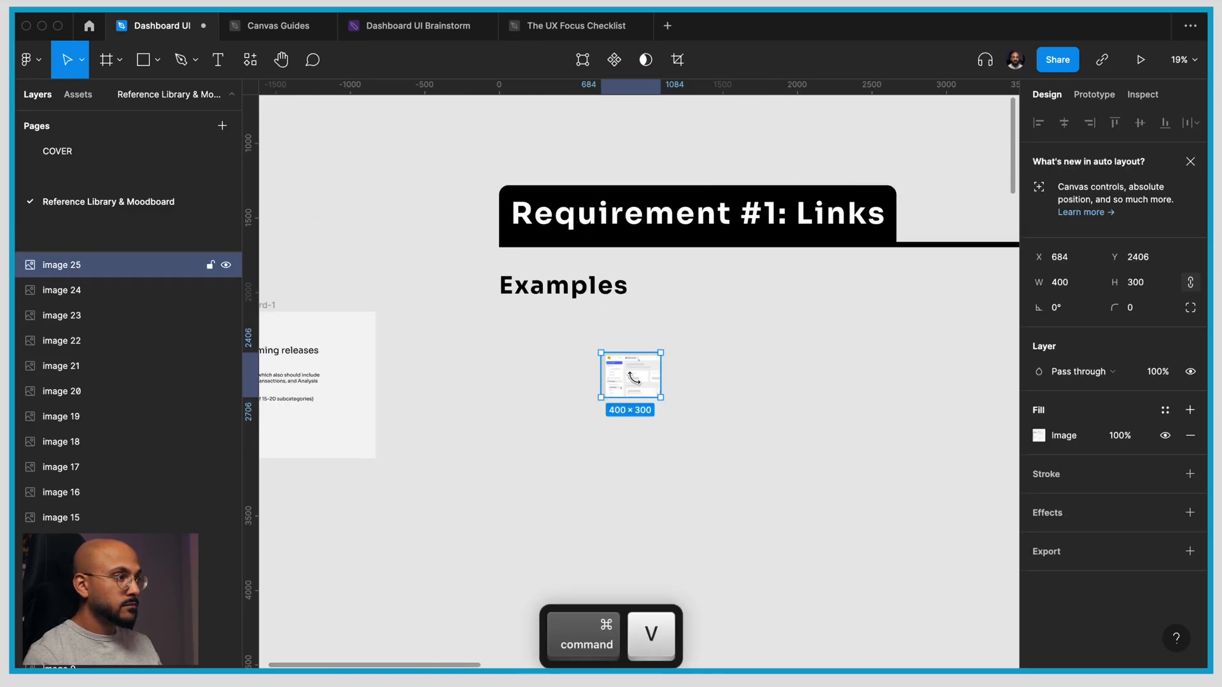
Copy the Dribbble image of expanded and collapsed white sidebars from the browser, paste it beside the first example in Figma and enlarge it
key("super+Tab")
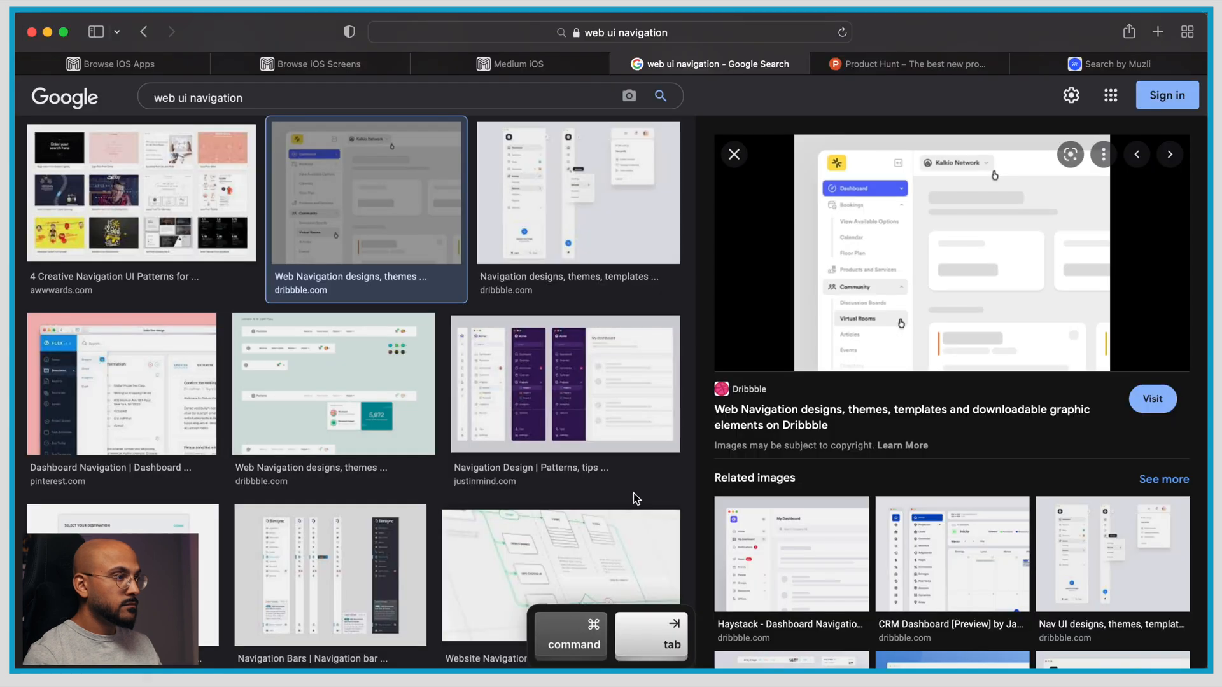
left_click(633, 204)
right_click(942, 223)
left_click(1018, 538)
key("super+Tab")
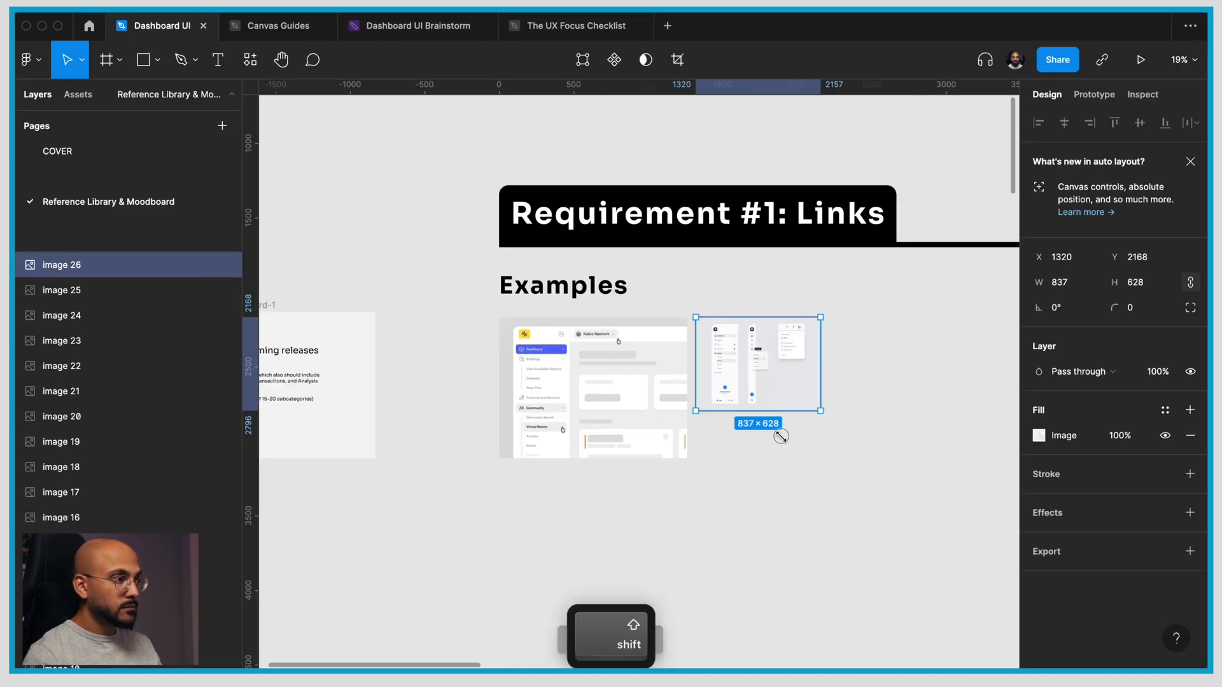
left_click_drag(781, 436, 859, 565)
scroll(821, 459, "right", 4)
left_click(931, 474)
Copy the Justinmind purple-and-white sidebar image from the browser, paste it in Figma beside the white sidebars image and enlarge it to similar height
key("super+Tab")
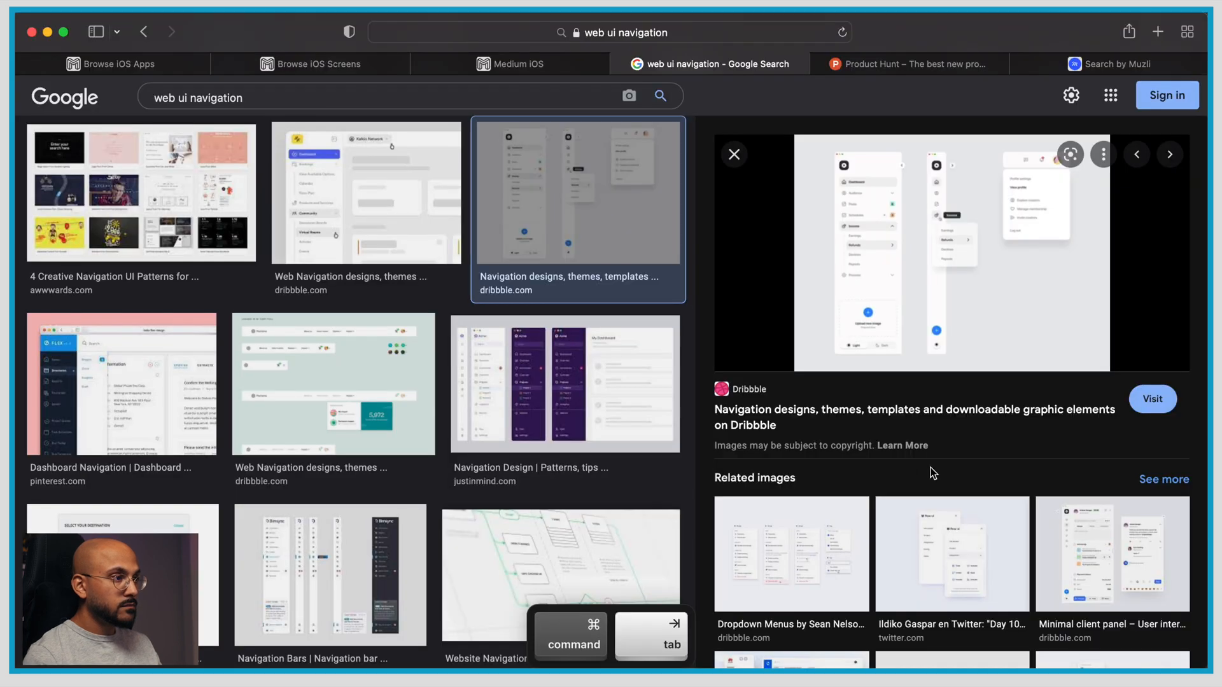
left_click(618, 412)
right_click(938, 256)
left_click(1026, 565)
key("super+Tab")
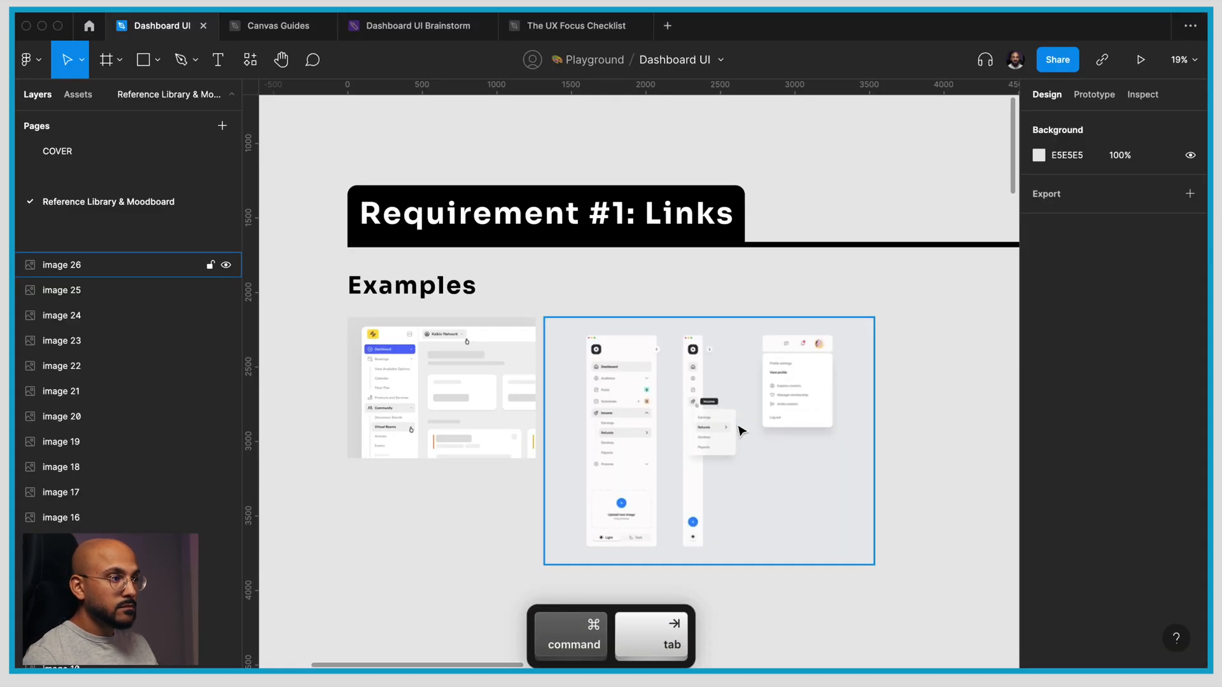
scroll(736, 433, "up", 3)
key("super+v")
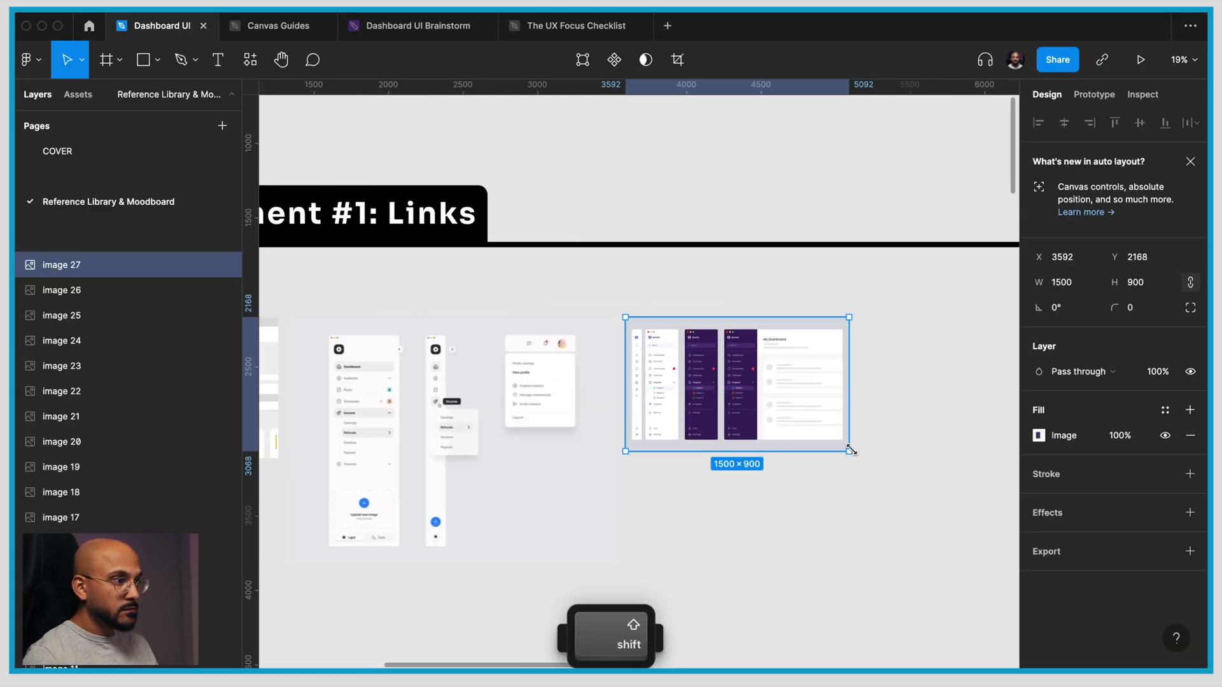
left_click_drag(851, 450, 908, 562)
left_click(782, 605)
scroll(782, 605, "down", 3)
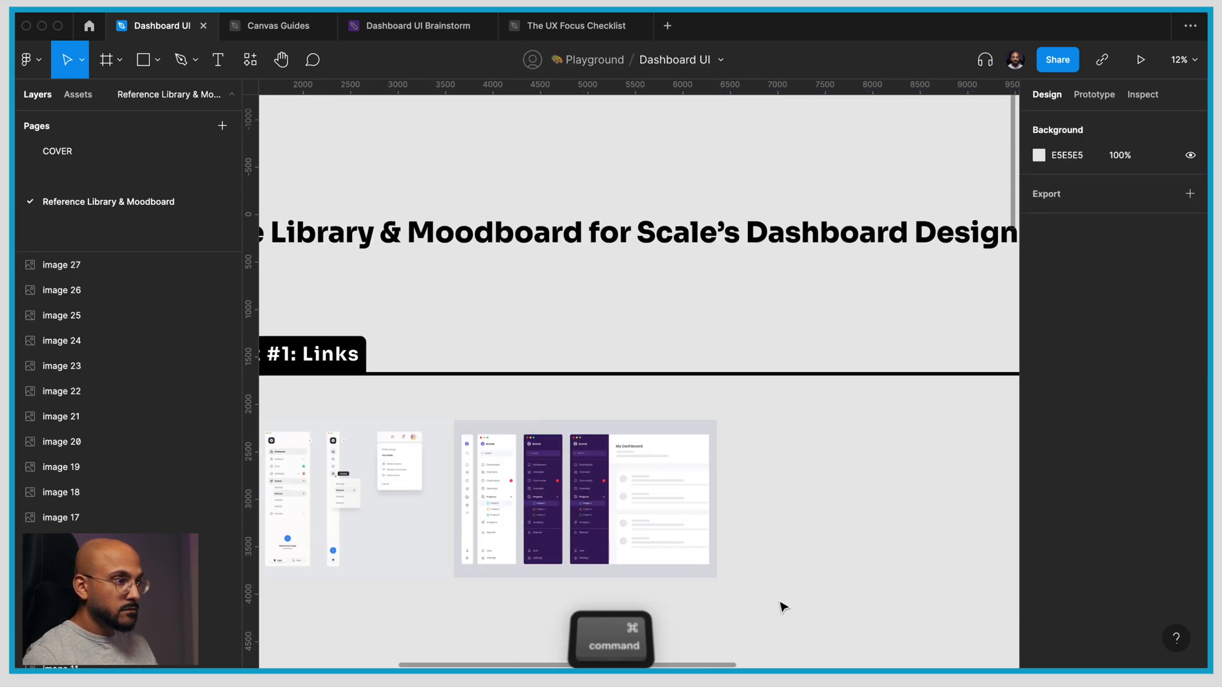
In the browser, copy the "Top Navigation | Nav bar Inspiration 2022." image from the related images of the green web navigation result
key("super+Tab")
left_click(350, 407)
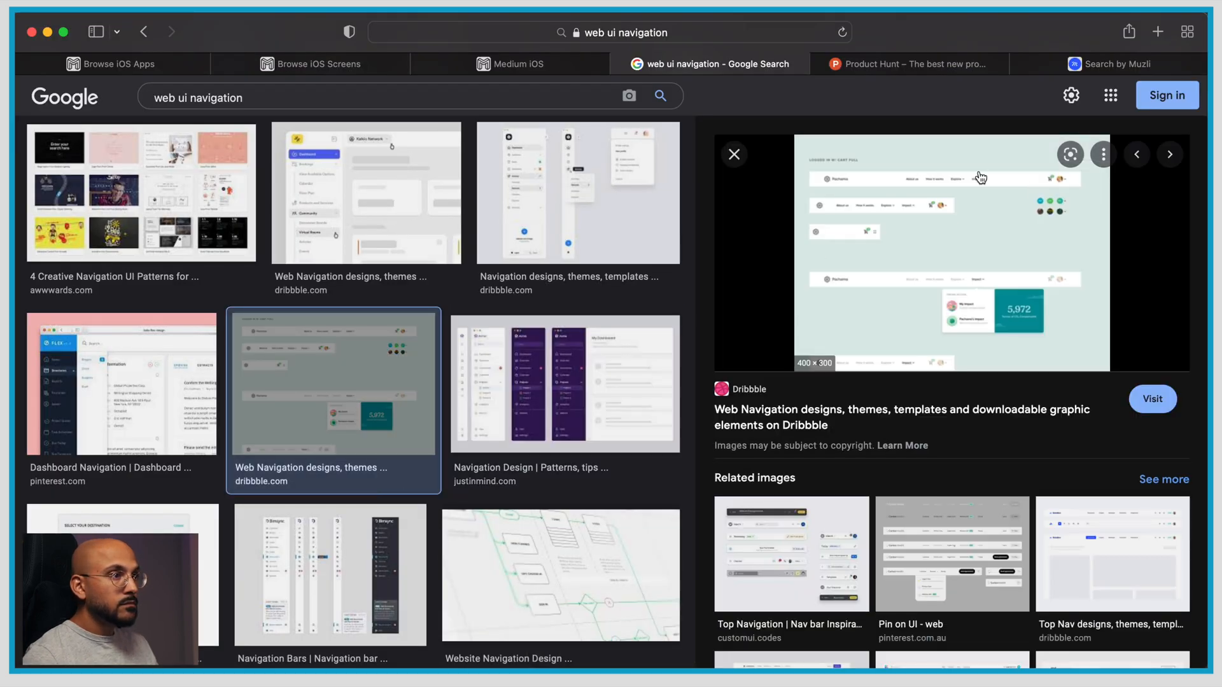
left_click(831, 569)
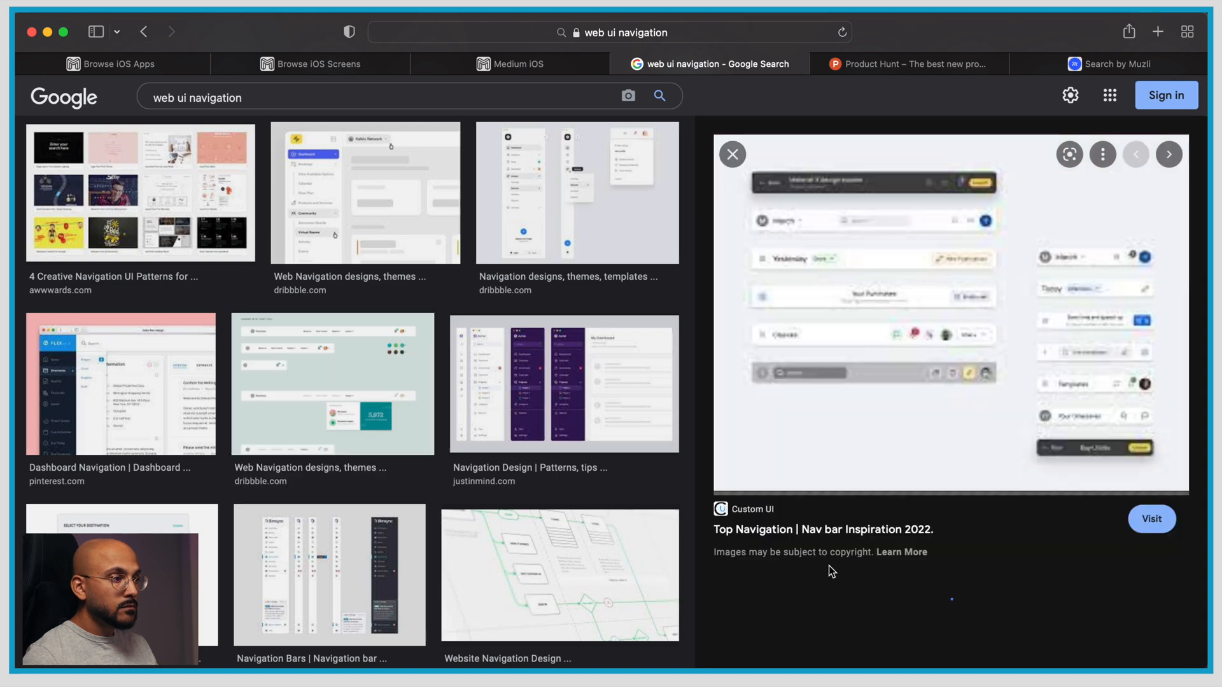
right_click(1006, 346)
left_click(1043, 651)
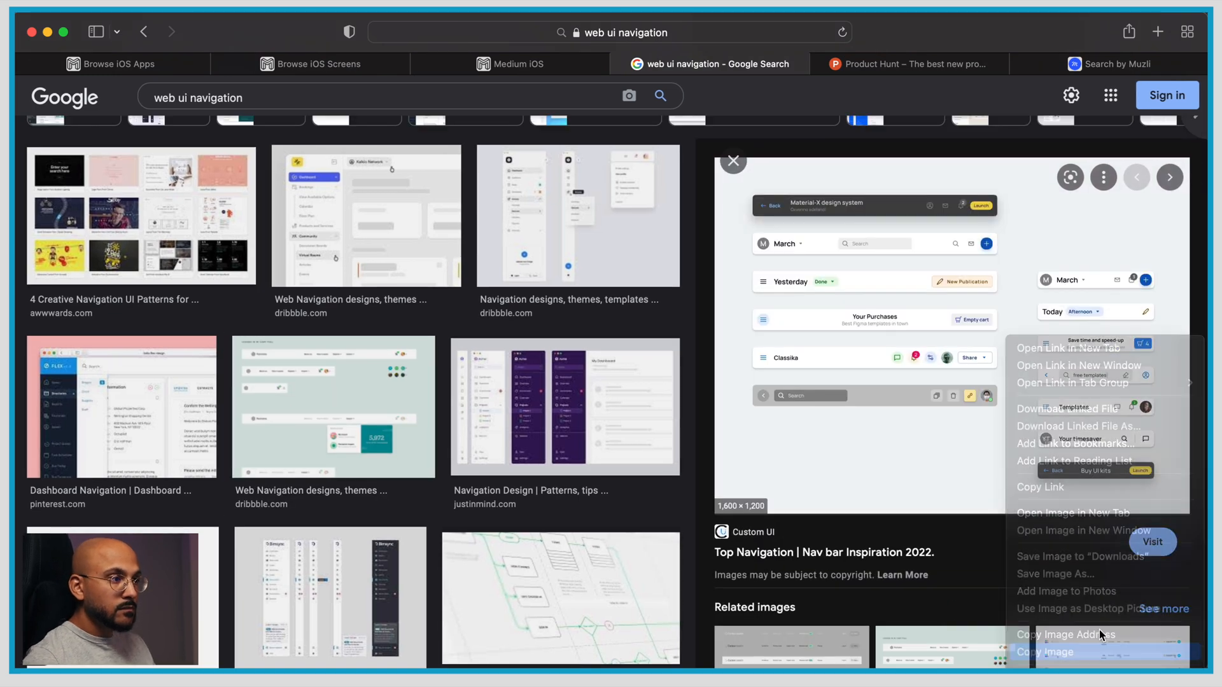
Back in Figma, rename the Examples heading under Requirement #1 to "Sidebars + Top bars"
key("super+Tab")
scroll(897, 499, "right", 3)
scroll(891, 496, "down", 3)
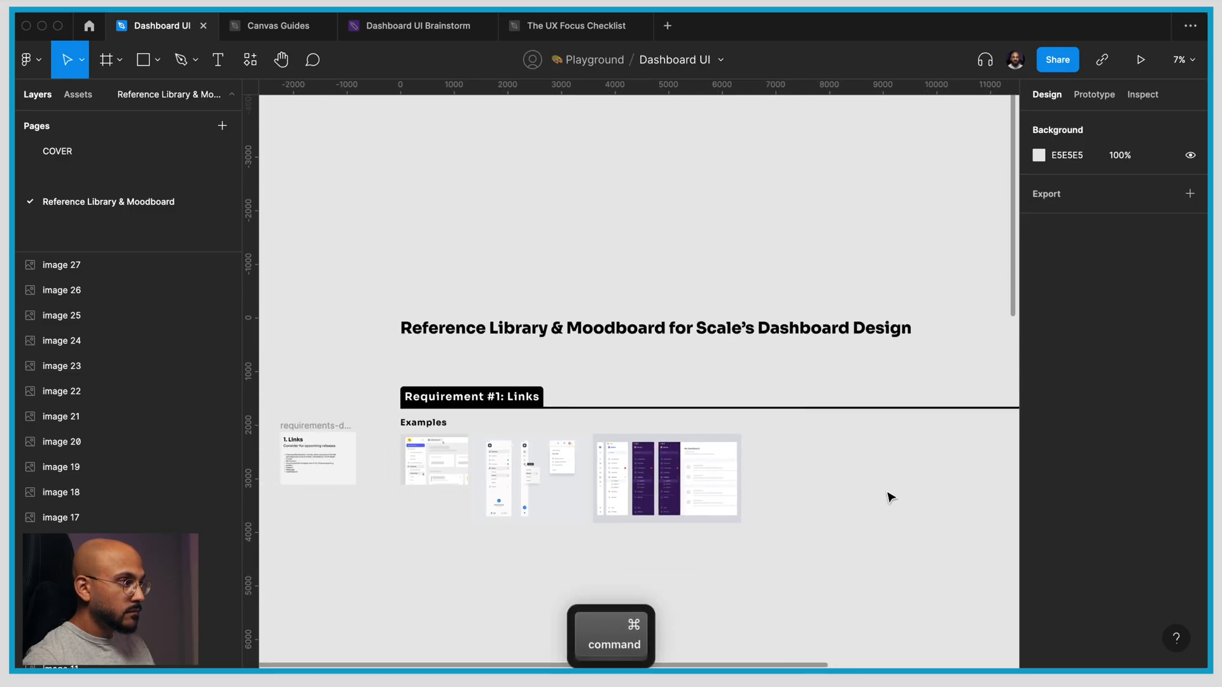
double_click(431, 426)
type("Sidebars +")
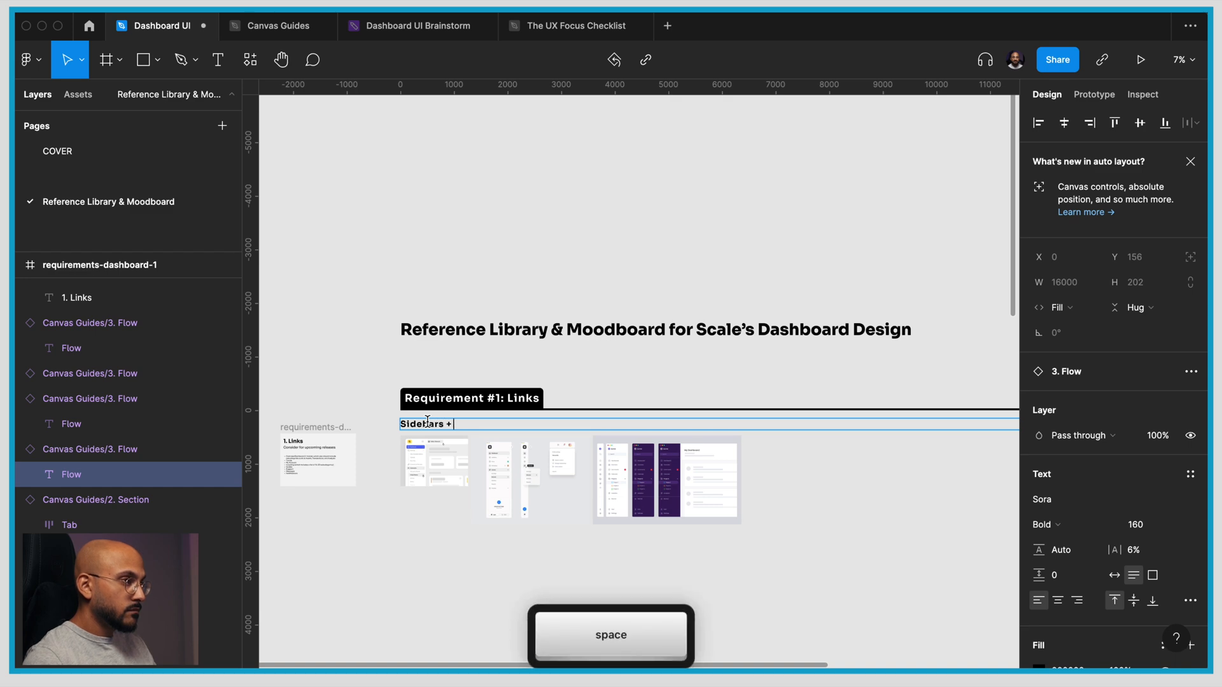
type(" Top bars")
Paste the copied nav bar inspiration image near the purple sidebar image in the Requirement #1 section
left_click(831, 505)
scroll(832, 506, "up", 3)
key("super+v")
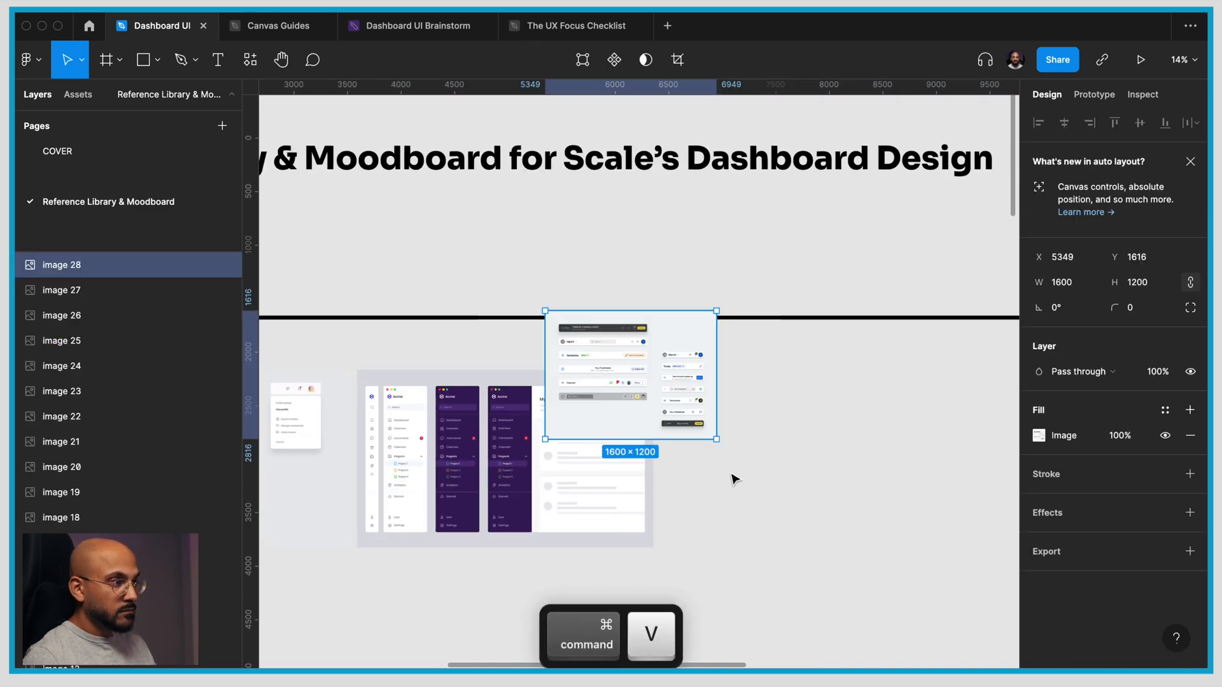
Copy the related Carbon Health navigation image from the browser, paste it in Figma beside the nav bar inspiration image and enlarge it
key("super+Tab")
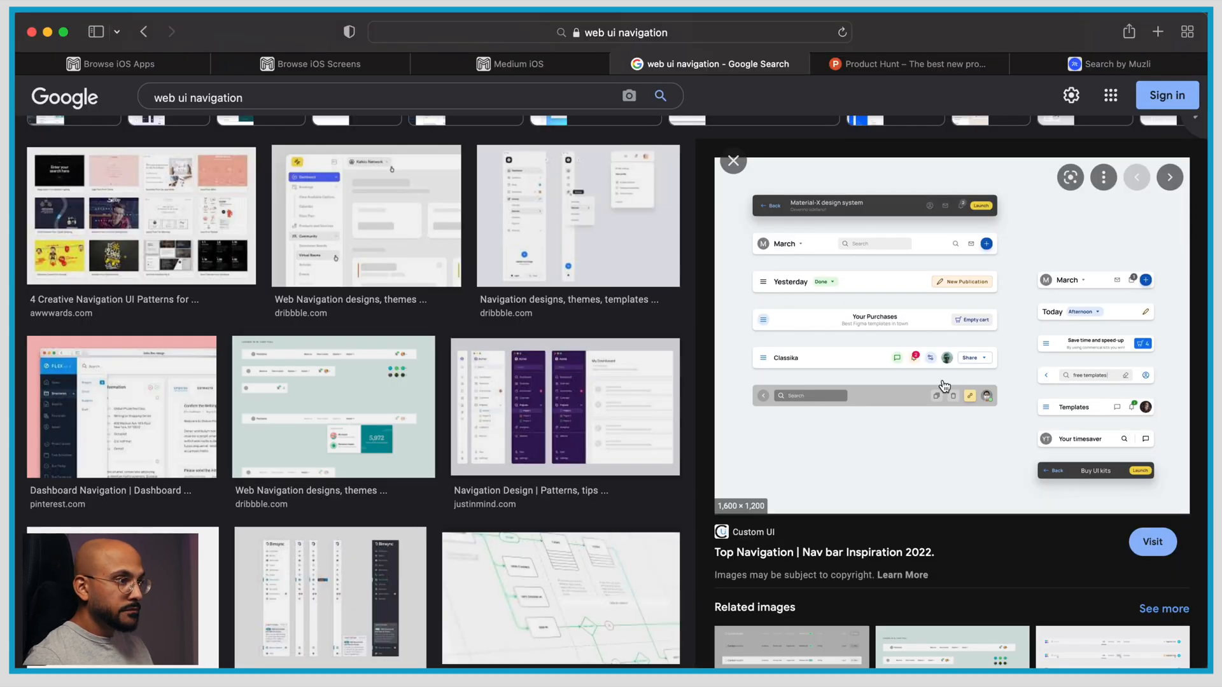
scroll(944, 386, "down", 5)
left_click(813, 363)
right_click(954, 349)
left_click(1006, 579)
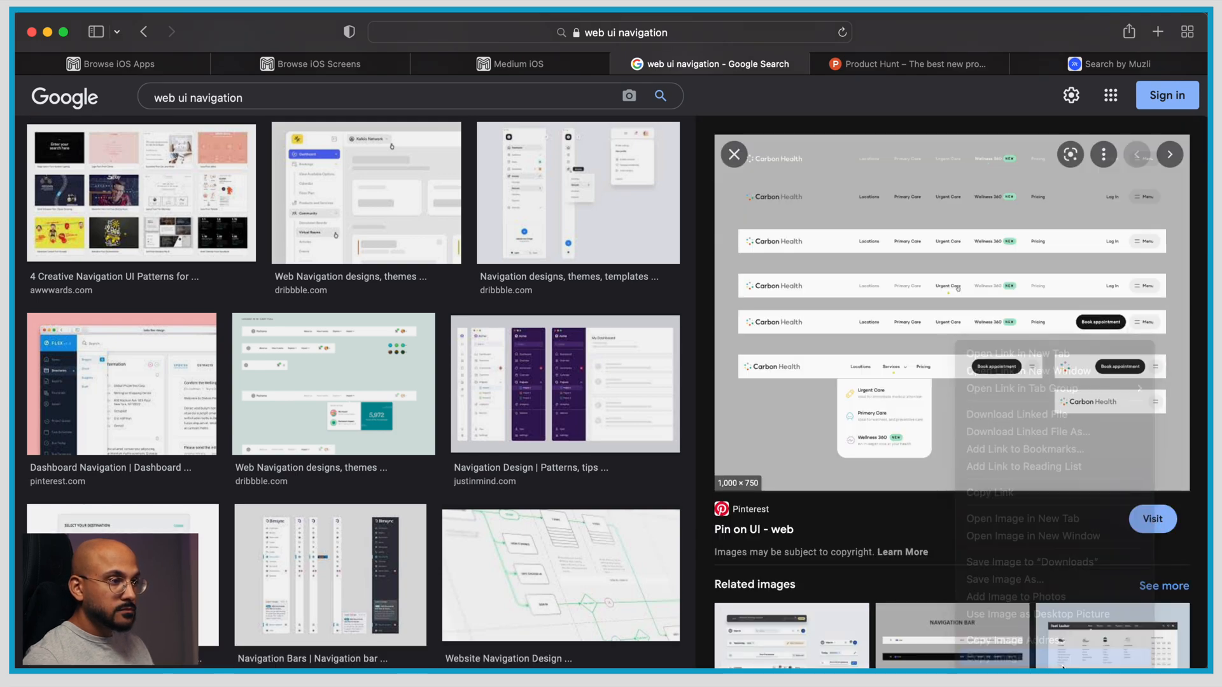
key("super+Tab")
key("super+v")
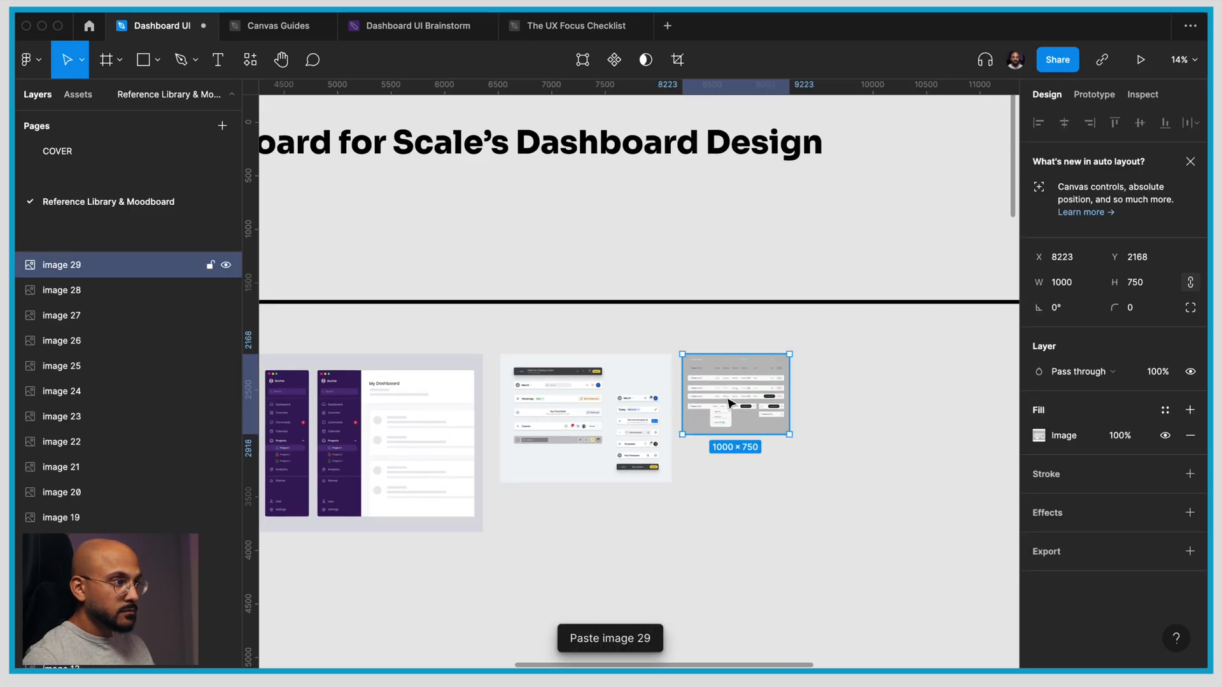
left_click_drag(789, 435, 851, 521)
left_click(831, 583)
In the browser, view the Bimsync navigation bars result and copy the "Navigation, App design, Marketing website" image
key("super+Tab")
scroll(448, 442, "down", 3)
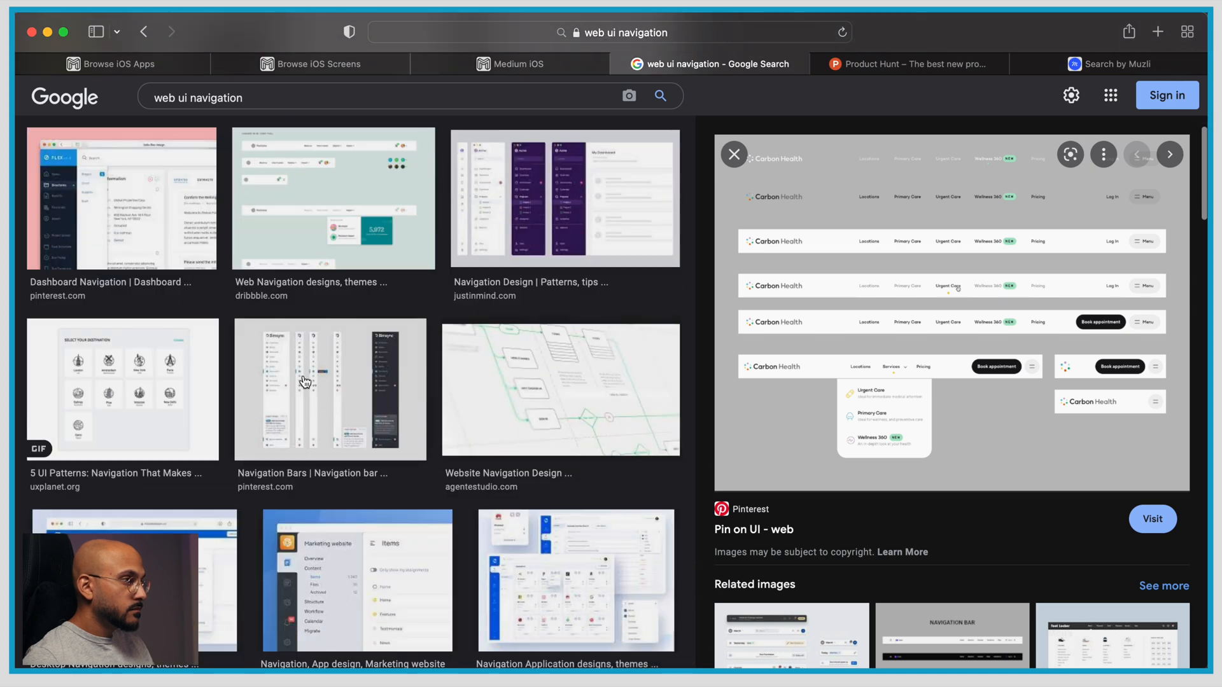
left_click(304, 382)
scroll(305, 382, "down", 1)
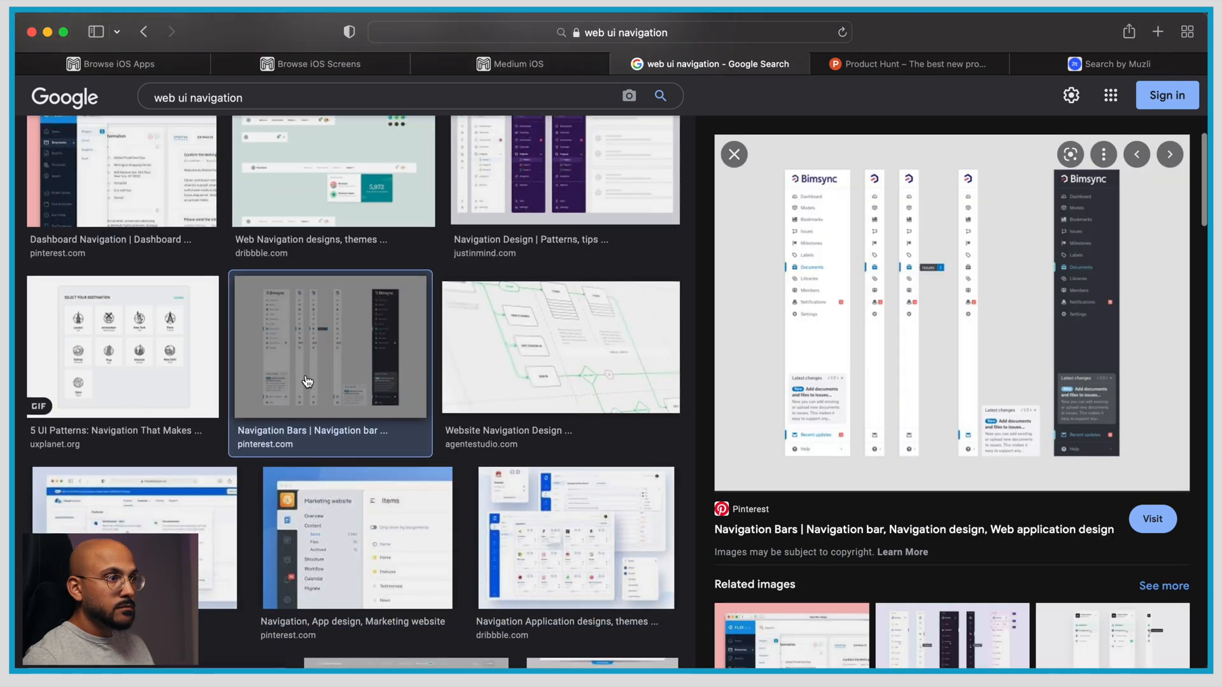
left_click(362, 541)
right_click(959, 280)
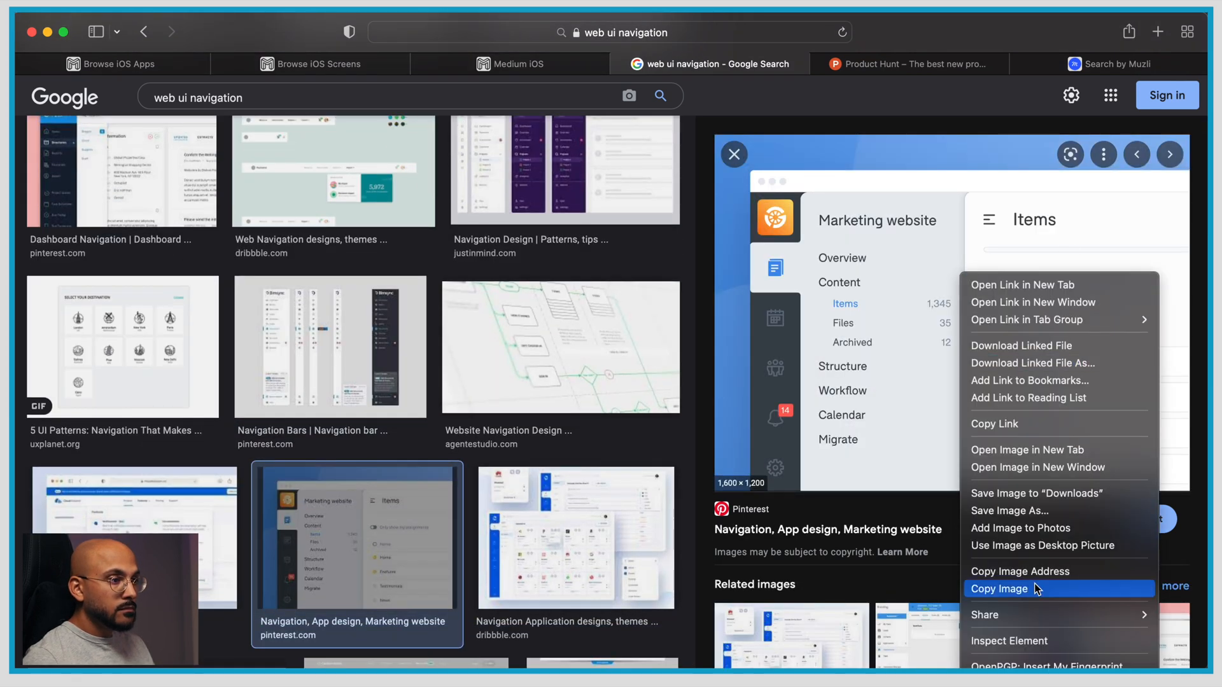
left_click(998, 585)
Paste the Marketing website navigation image in Figma beside the Carbon Health image and enlarge it to about 2311 × 1733
key("super+Tab")
scroll(792, 532, "down", 2)
scroll(794, 522, "up", 5)
scroll(795, 512, "up", 2)
key("super+v")
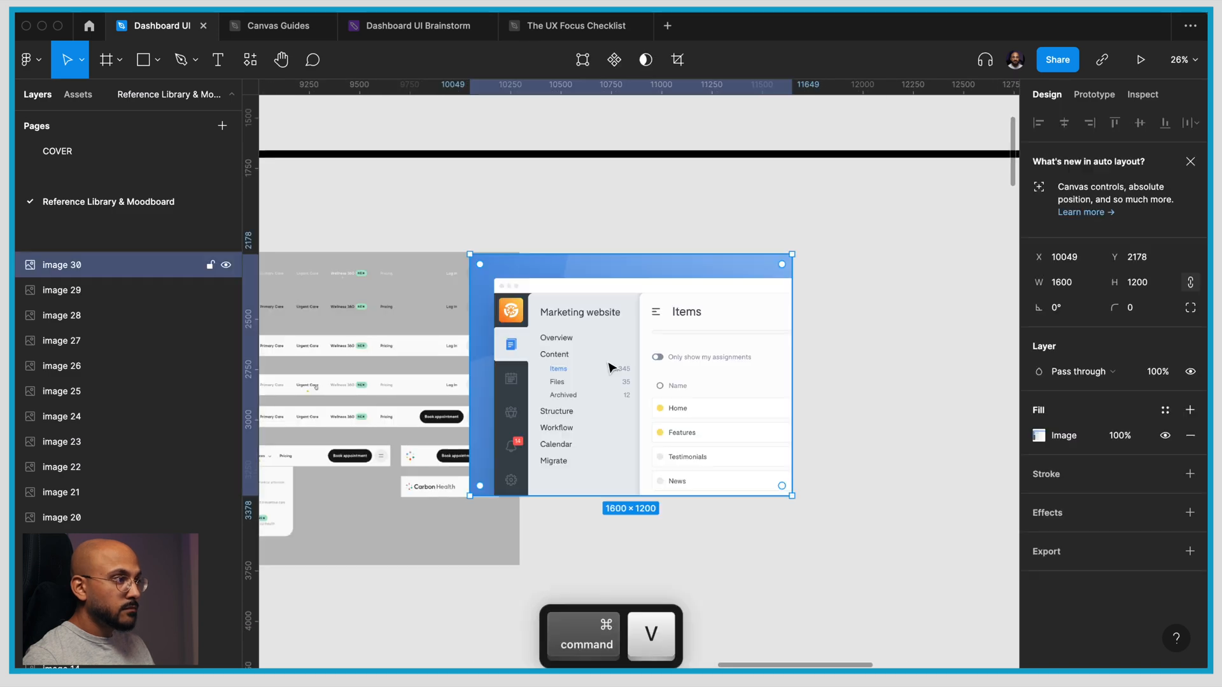
scroll(759, 281, "up", 1)
left_click_drag(862, 496, 956, 602)
Scan further "web ui navigation" results in the browser, previewing the navigation application, Mixpanel navigation menu and Hidden menu images
key("super+Tab")
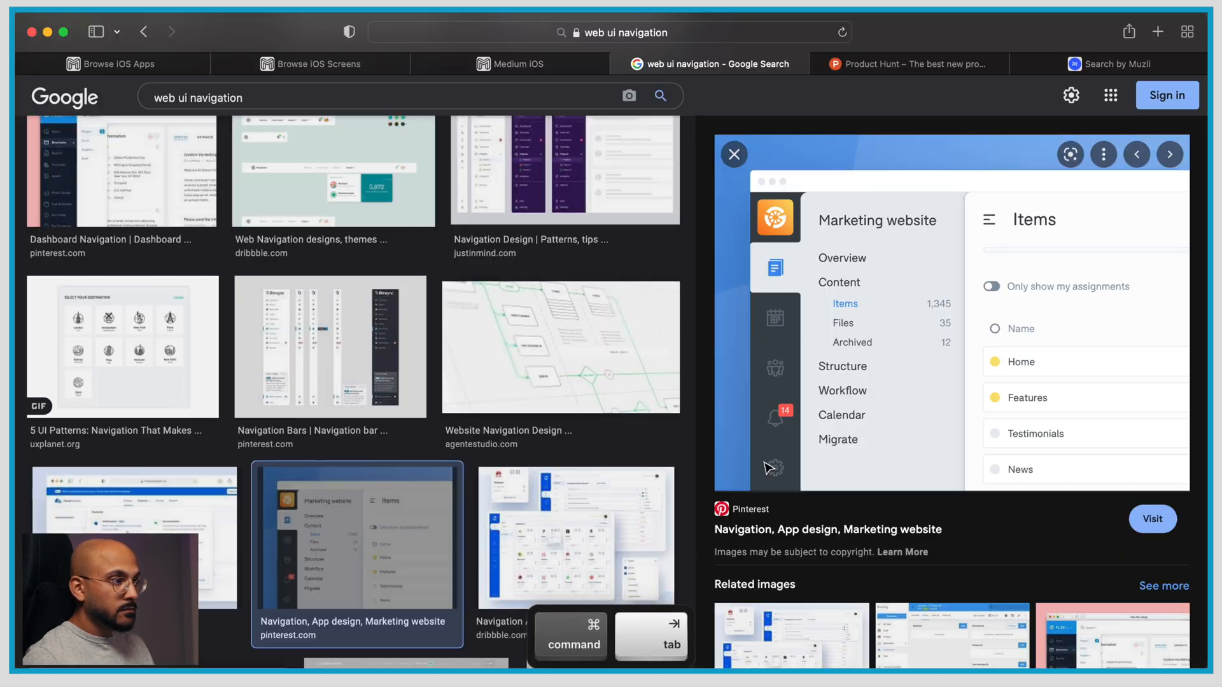
left_click(580, 474)
scroll(581, 439, "down", 10)
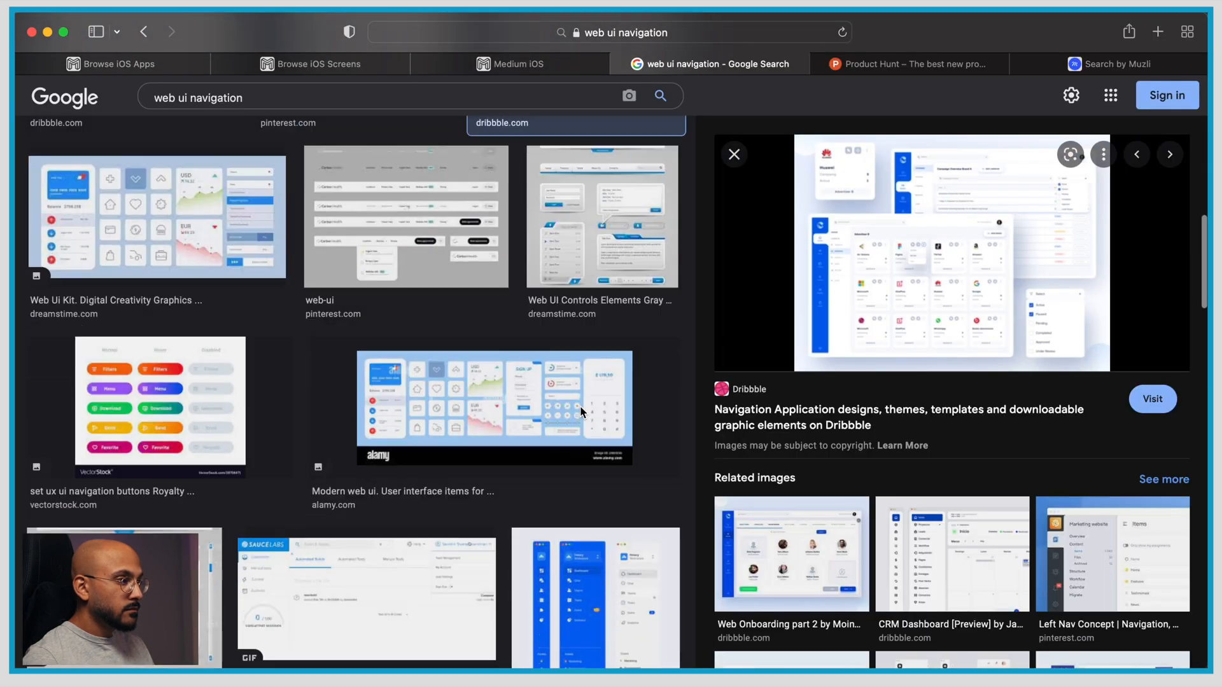
scroll(582, 414, "down", 15)
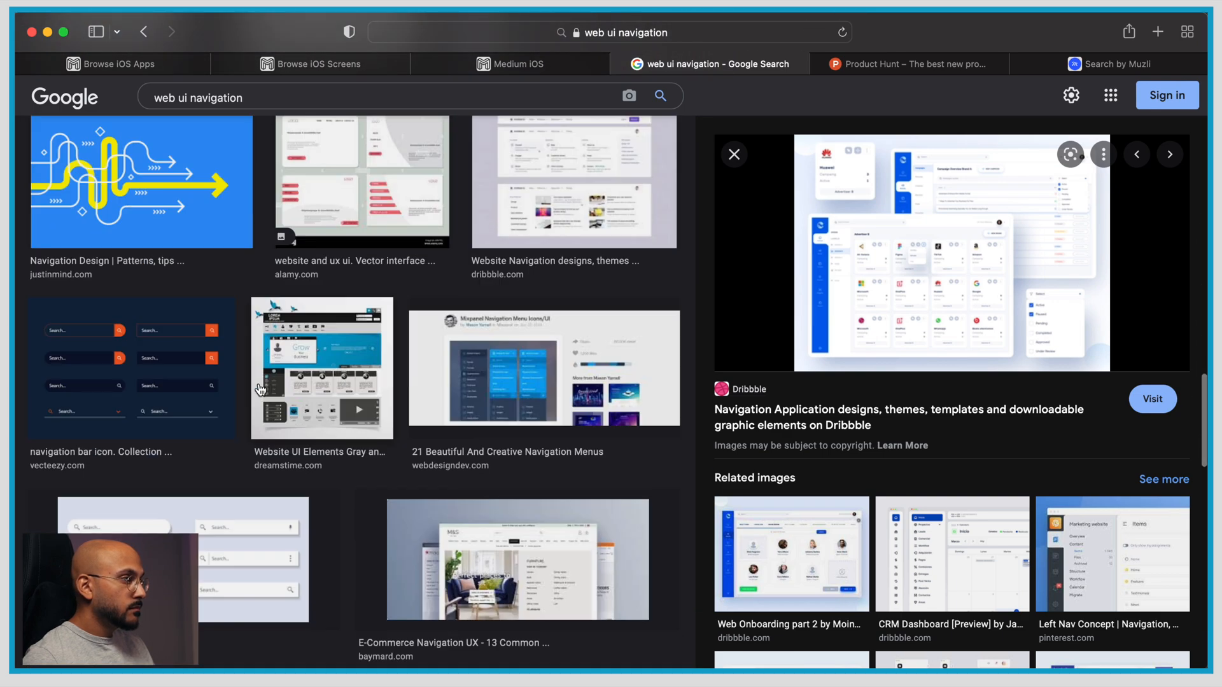
left_click(602, 340)
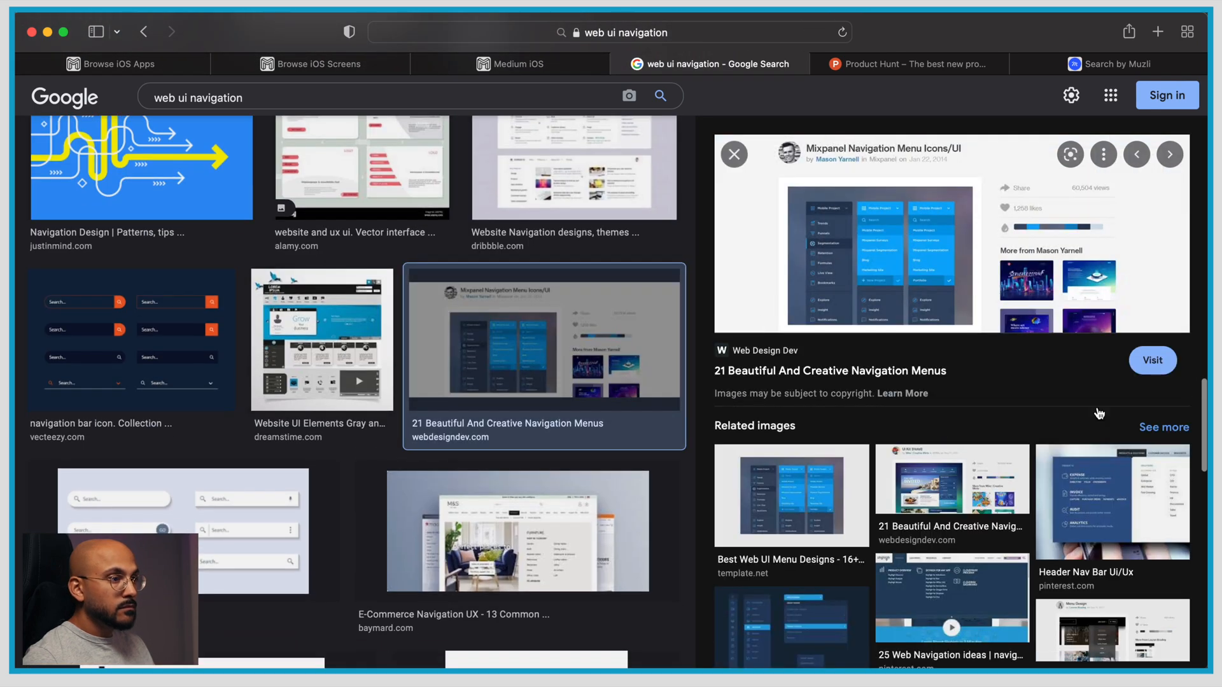
left_click(798, 593)
scroll(611, 288, "down", 15)
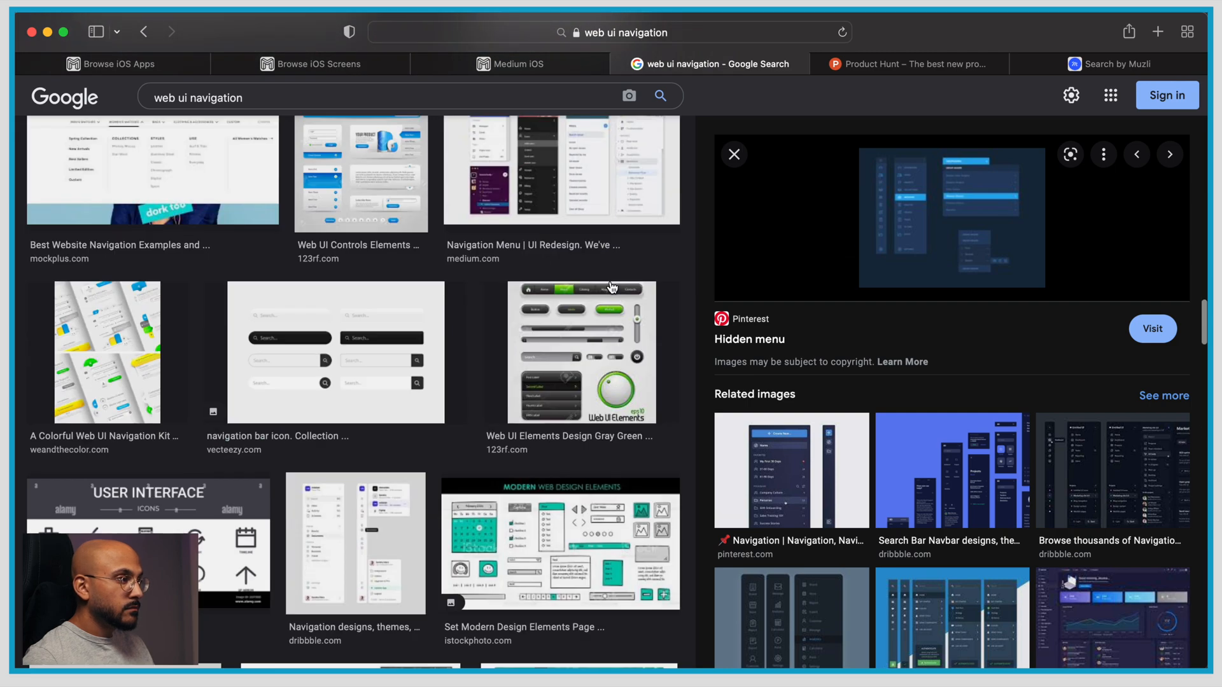
Copy Medium's "Navigation Menu | UI Redesign" image, paste it in Figma beside the Marketing website image and enlarge it
left_click(556, 216)
right_click(937, 250)
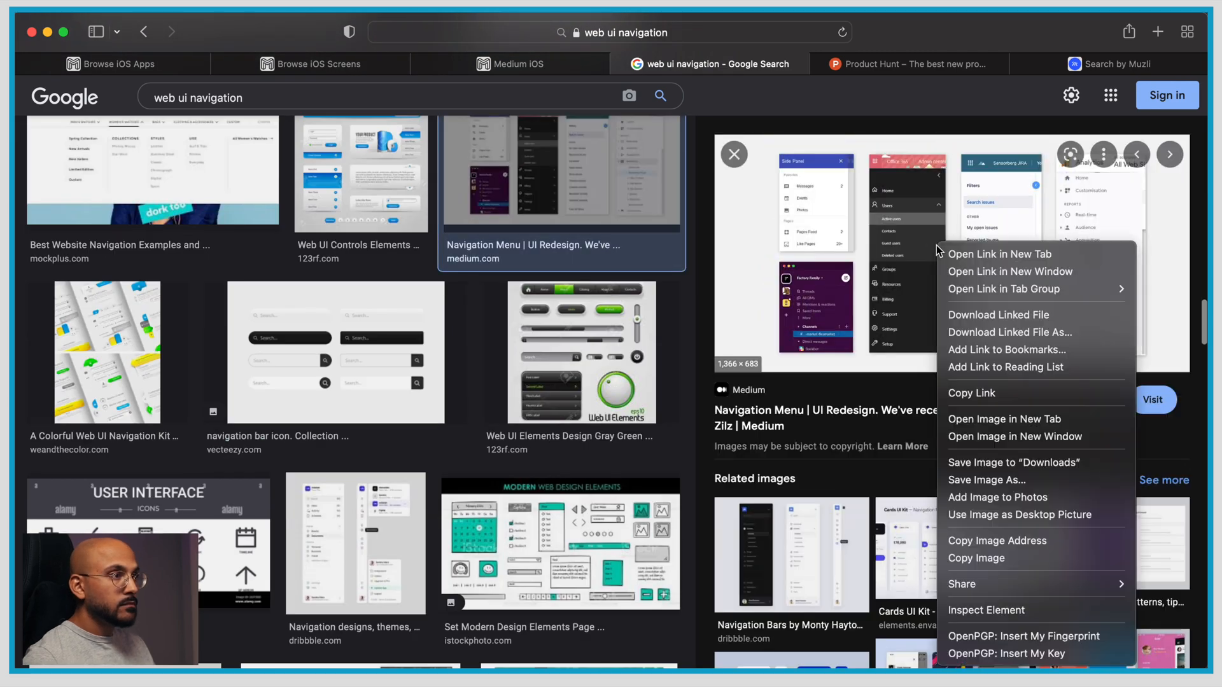
left_click(1076, 566)
key("super+Tab")
scroll(793, 436, "down", 5)
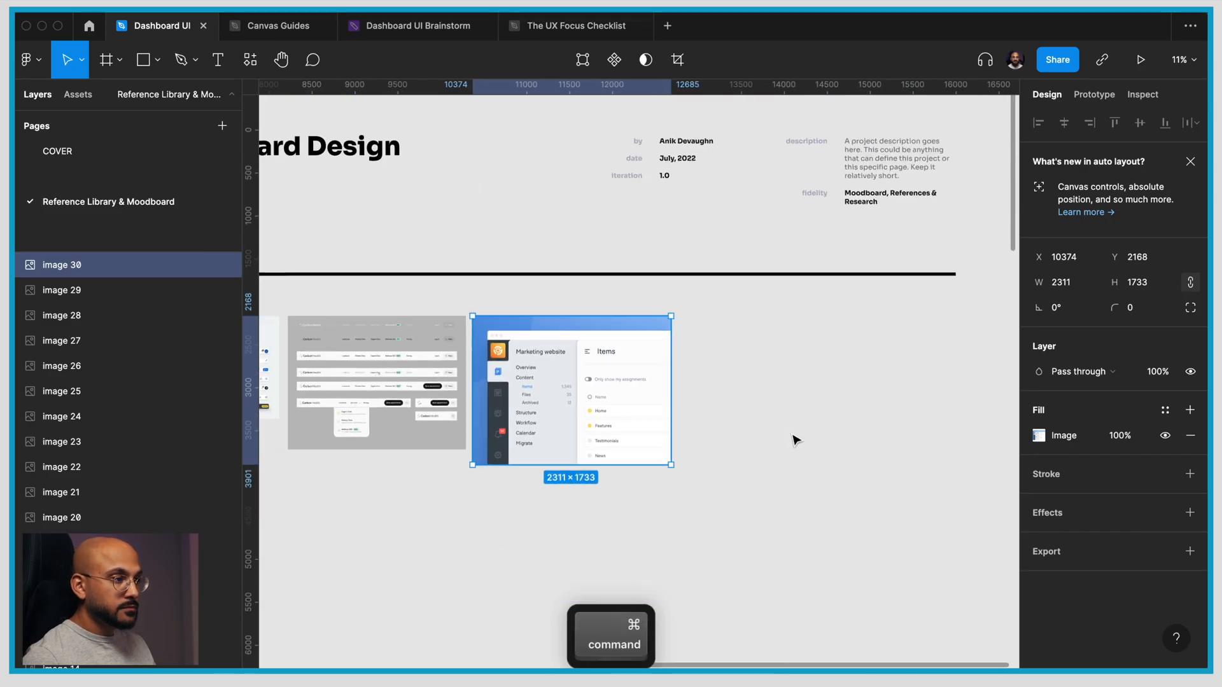
key("super+v")
left_click_drag(745, 349, 810, 415)
left_click(812, 474)
Hide the Figma interface panels and examine the 1. Links requirement card against the Sidebars + Top bars references
key("super+Tab")
key("super+Tab")
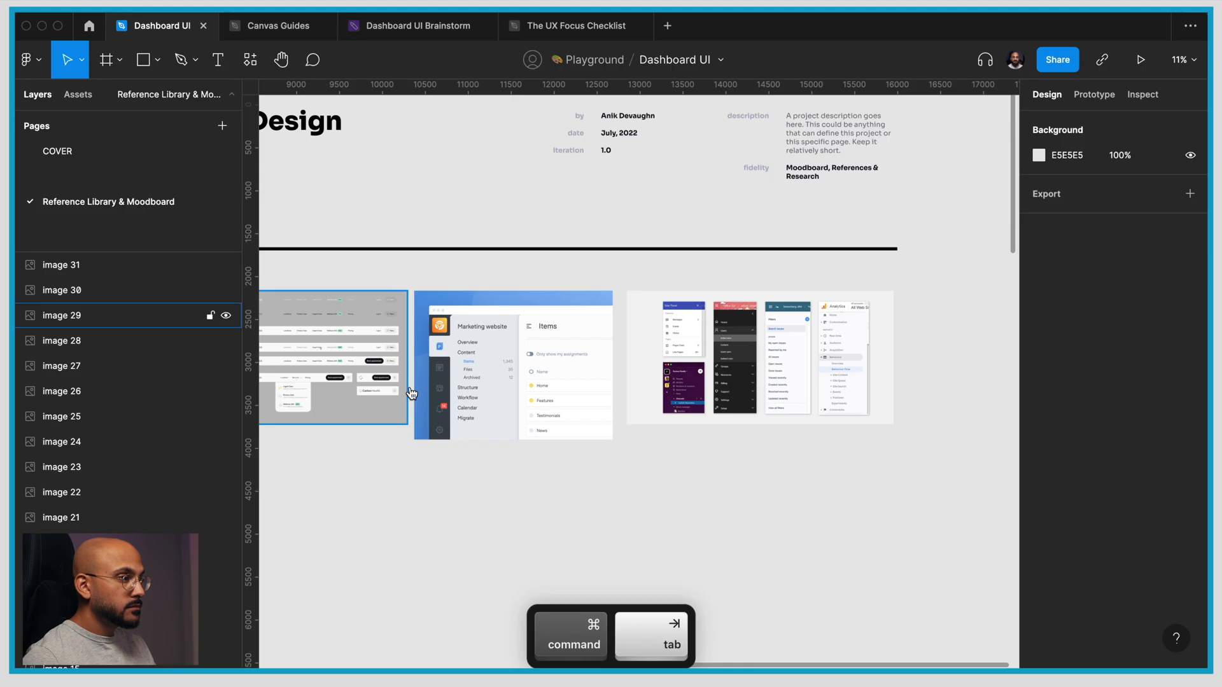
scroll(395, 431, "down", 10)
scroll(457, 226, "up", 5)
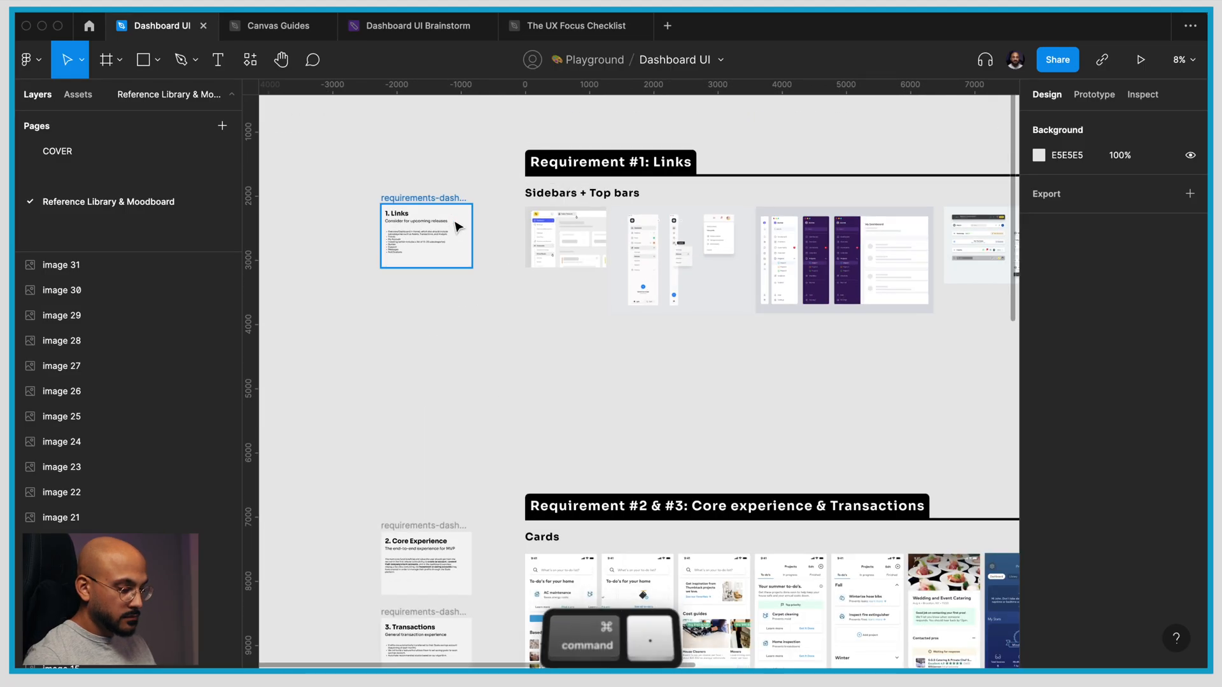
key("super+backslash")
scroll(212, 268, "up", 3)
scroll(212, 268, "right", 3)
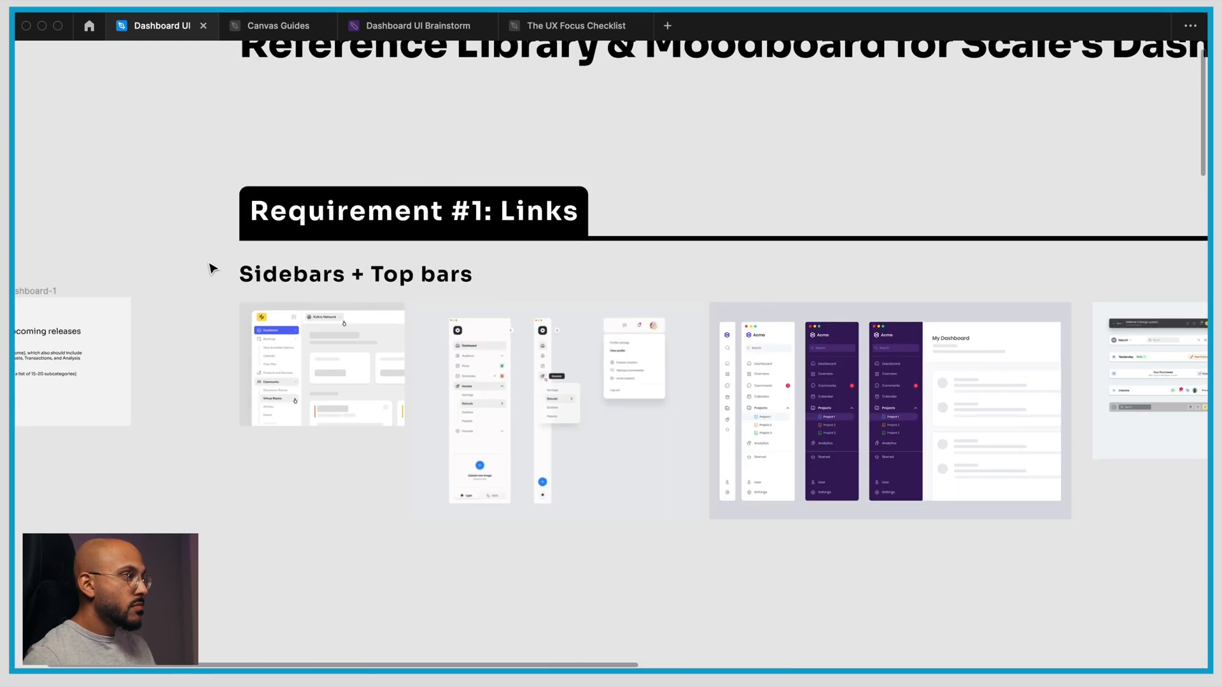
scroll(212, 268, "left", 3)
scroll(101, 354, "up", 5)
scroll(100, 353, "down", 5)
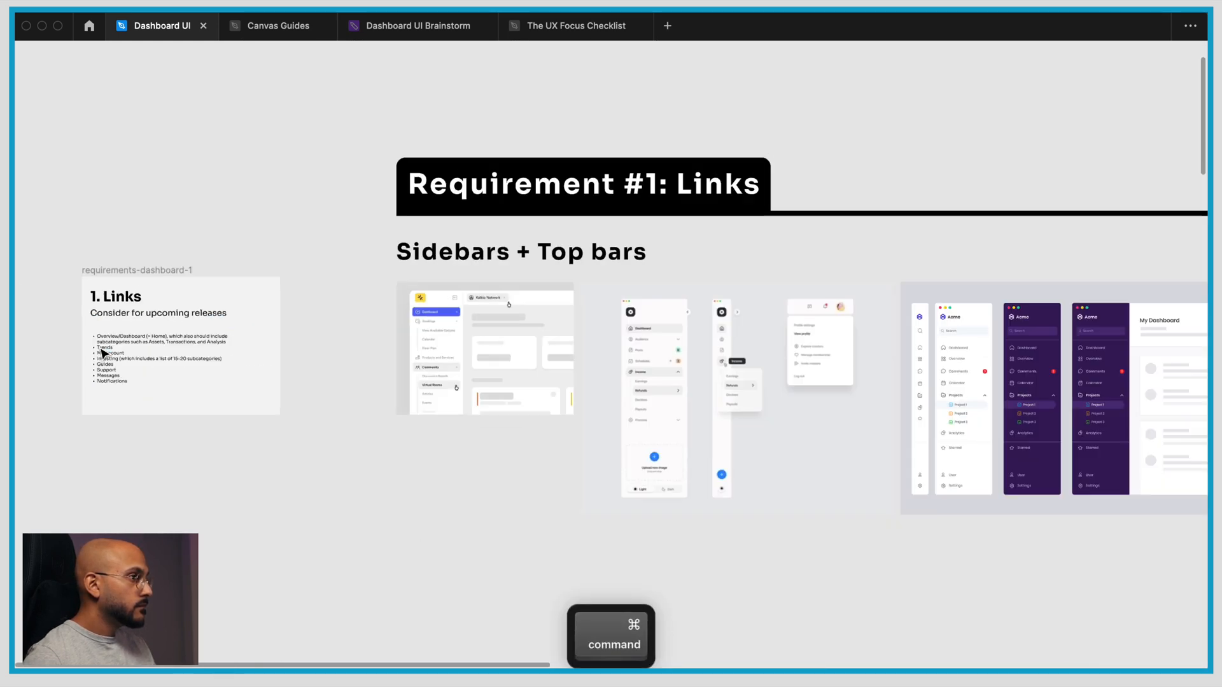
Review the collected navigation images across the Sidebars + Top bars row and the sections of the moodboard around it
scroll(101, 353, "right", 8)
scroll(709, 214, "up", 4)
scroll(755, 253, "right", 4)
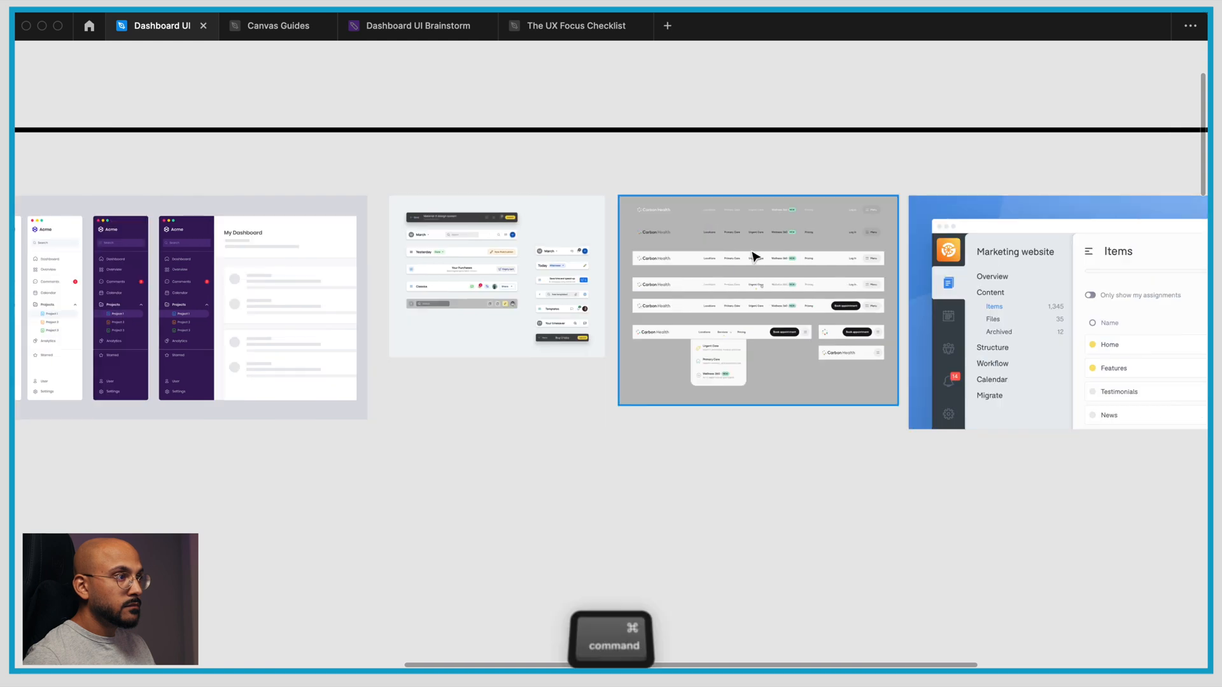
scroll(755, 253, "up", 2)
scroll(755, 253, "right", 10)
scroll(755, 256, "down", 5)
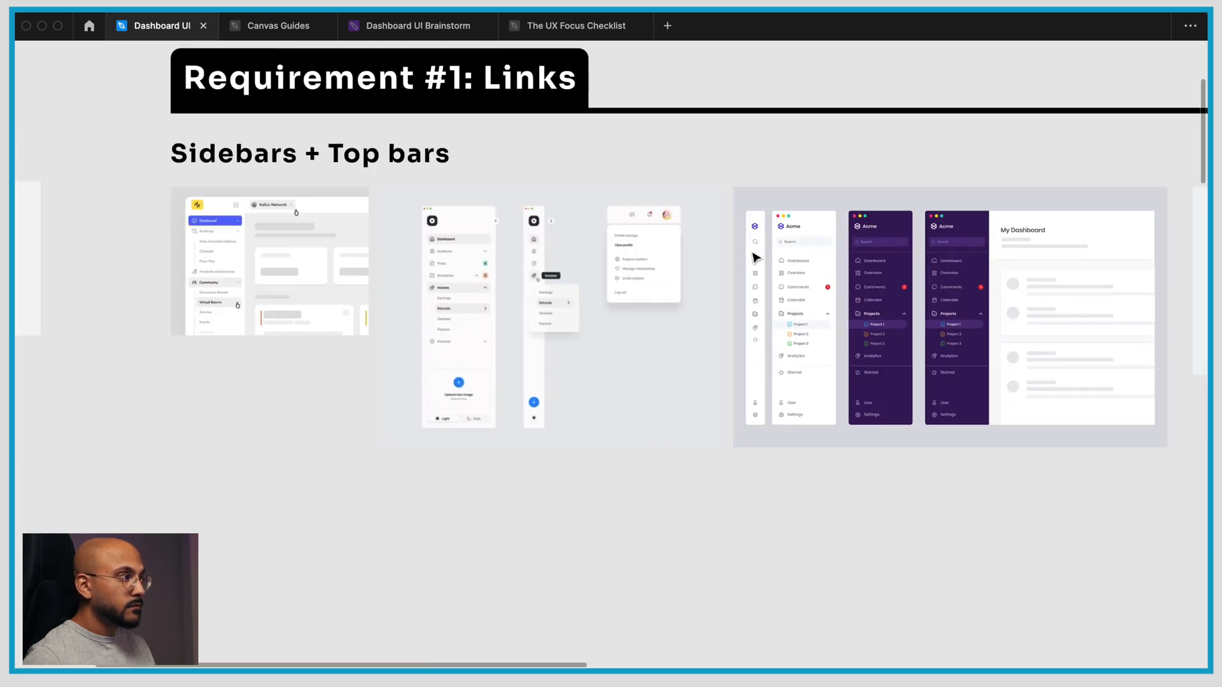
scroll(756, 256, "left", 5)
scroll(755, 255, "down", 3)
scroll(598, 611, "down", 4)
scroll(599, 611, "right", 5)
scroll(403, 185, "up", 3)
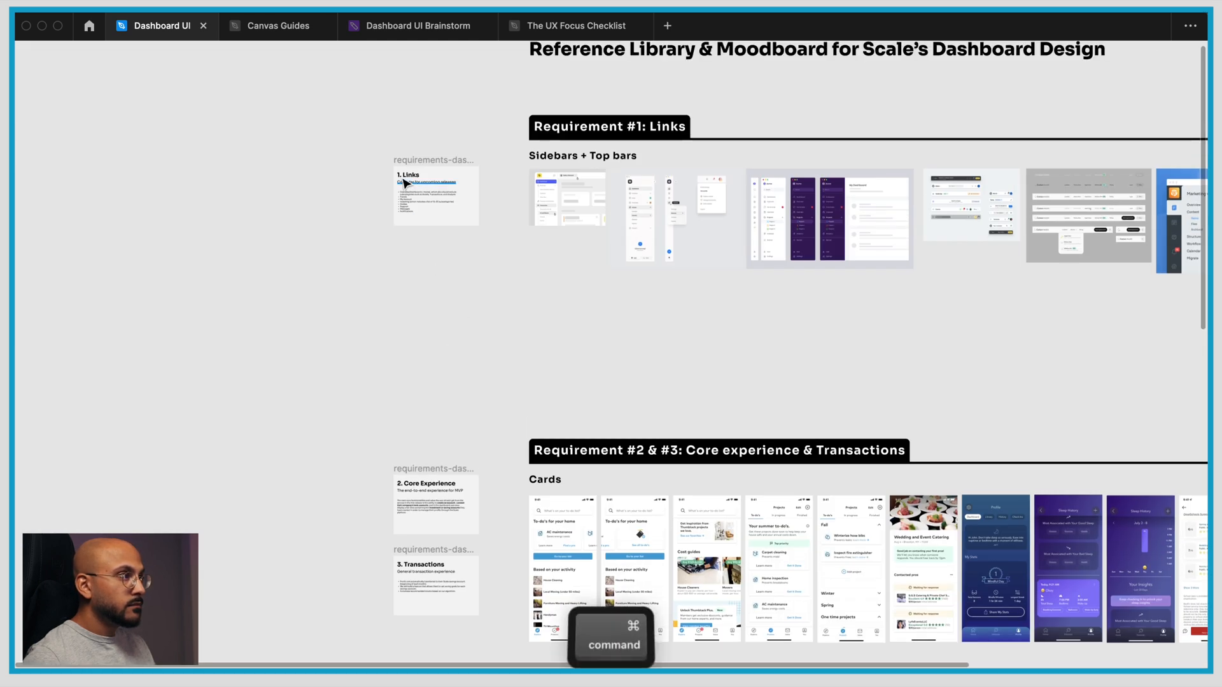
Check the 1. Links requirement card, and search Google Images in the browser for "web ui sub navigation"
scroll(401, 190, "up", 10)
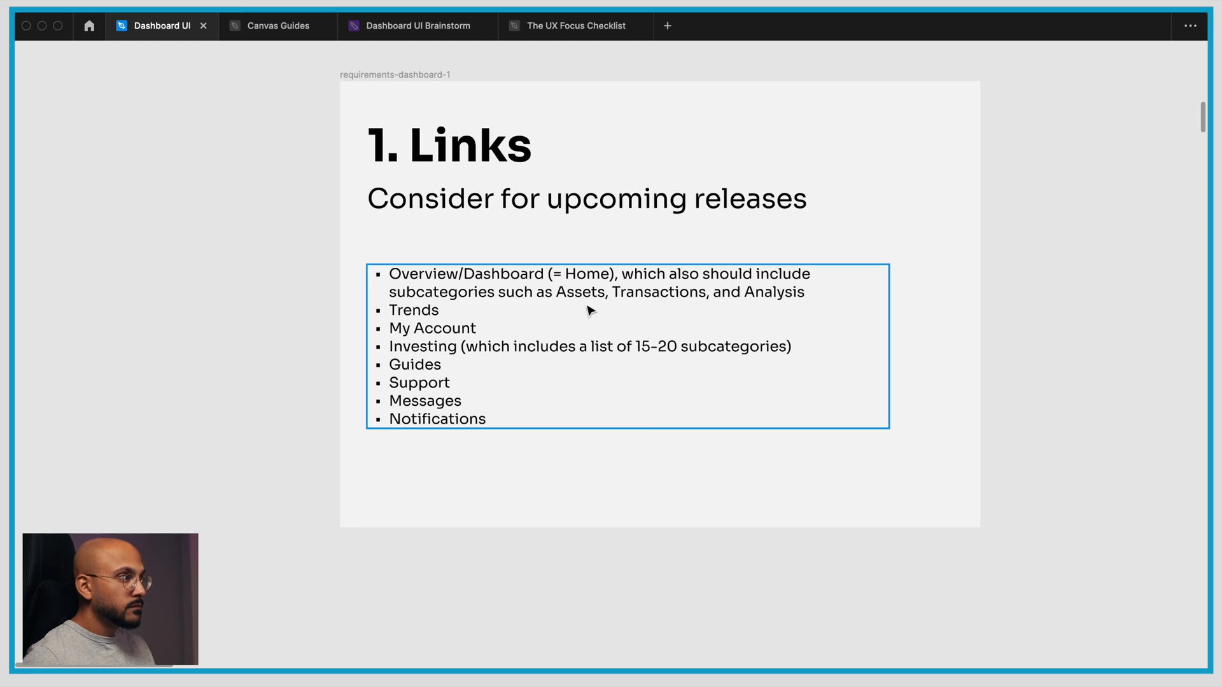
scroll(412, 304, "down", 5)
scroll(441, 303, "down", 4)
scroll(441, 303, "right", 5)
key("super+Tab")
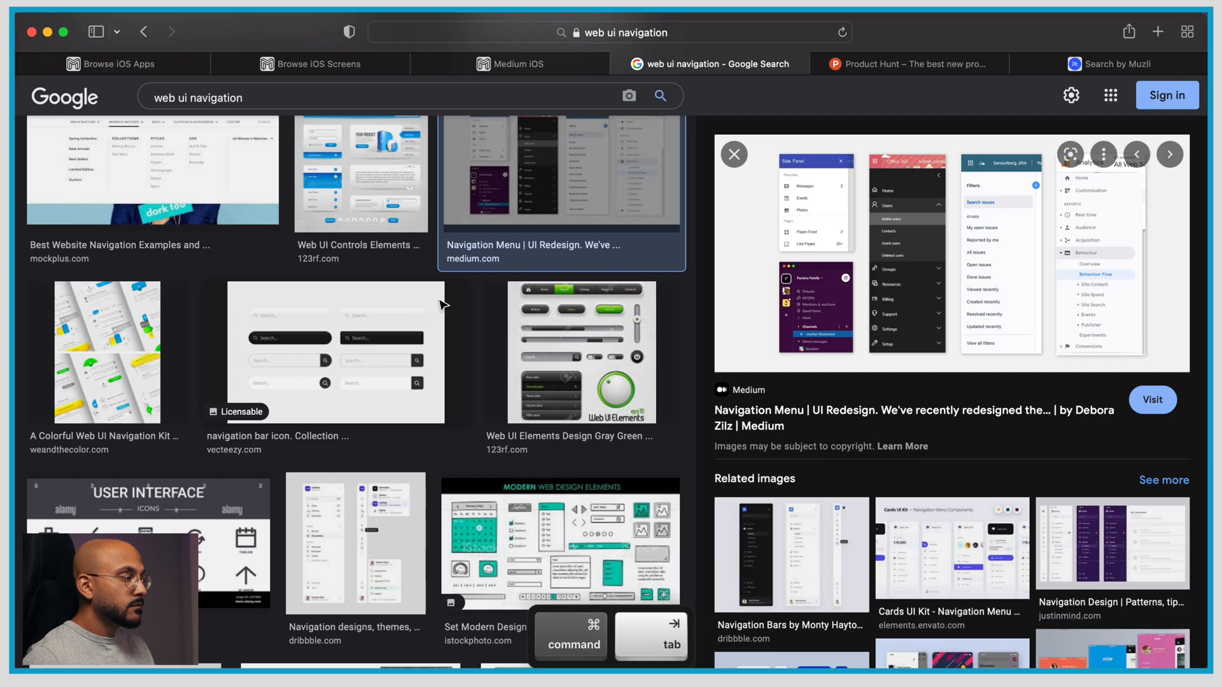
triple_click(238, 102)
type("web ui sub navigation")
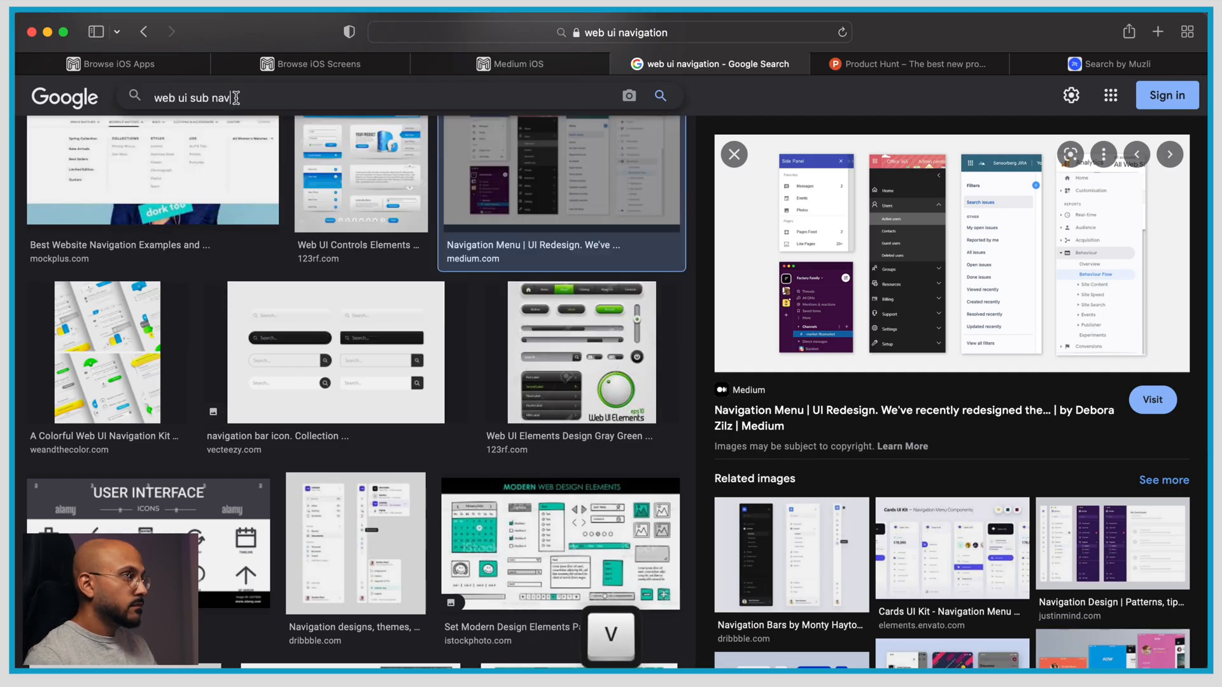
key("Return")
Copy Dribbble's white dashboard Subnav image and paste it in Figma below the first image of the Sidebars + Top bars row
left_click(324, 324)
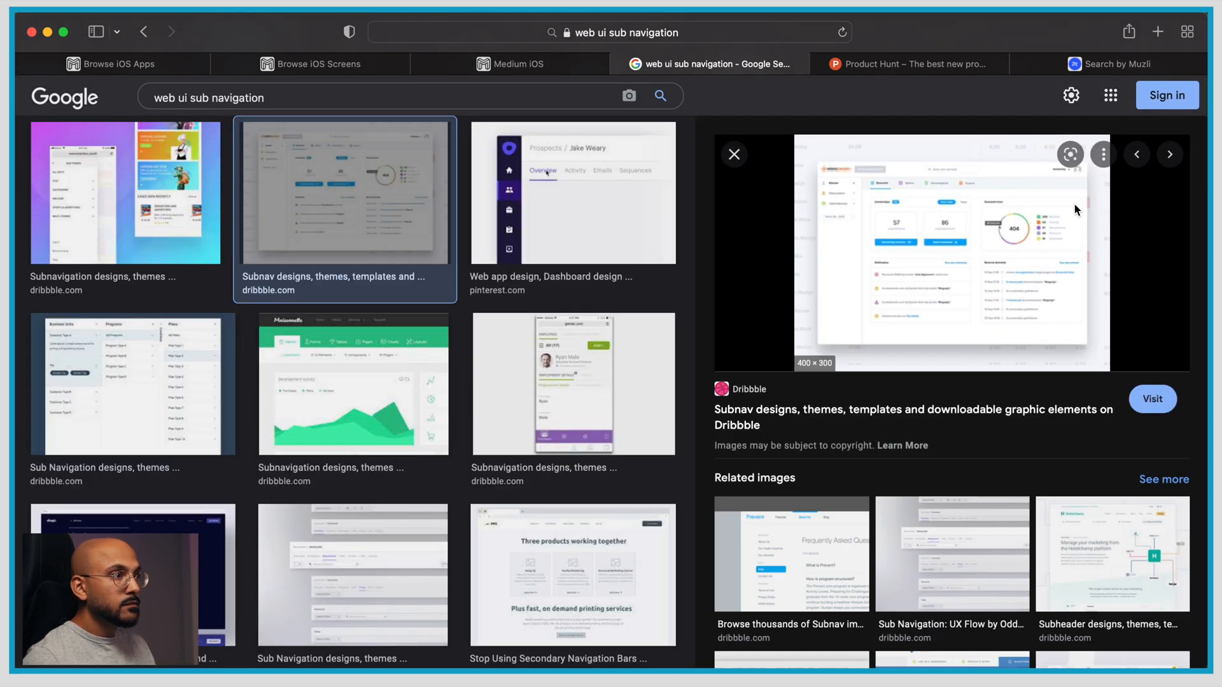
right_click(983, 233)
left_click(1030, 538)
key("super+Tab")
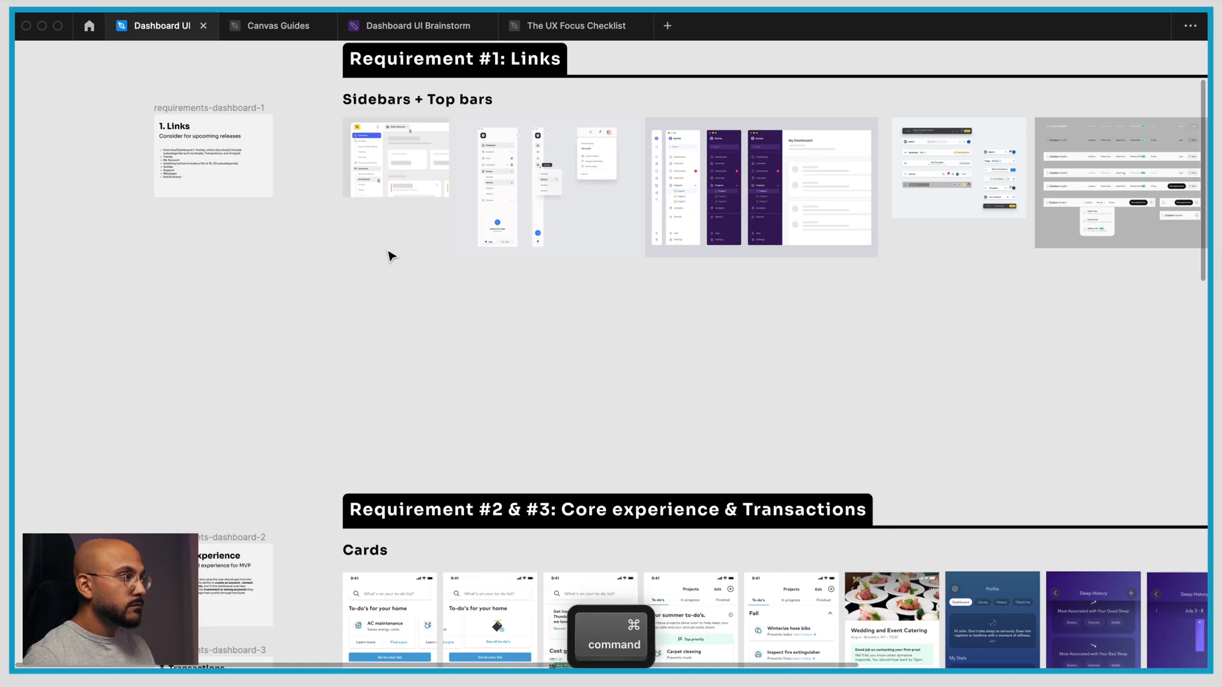
key("super+v")
left_click_drag(594, 367, 525, 547)
scroll(383, 372, "up", 10)
scroll(383, 373, "down", 6)
Copy the green Maisonnette subnavigation image from the browser results and paste it in Figma beside the white dashboard image
key("super+Tab")
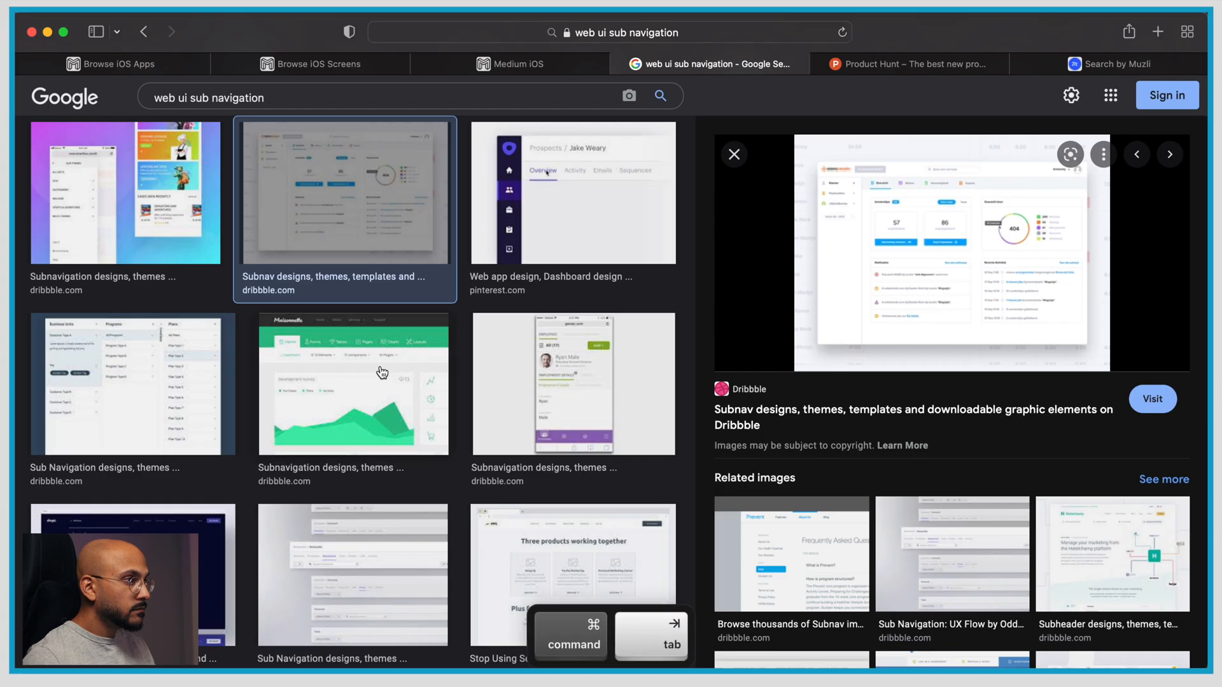
left_click(384, 374)
right_click(961, 247)
left_click(1043, 560)
key("super+Tab")
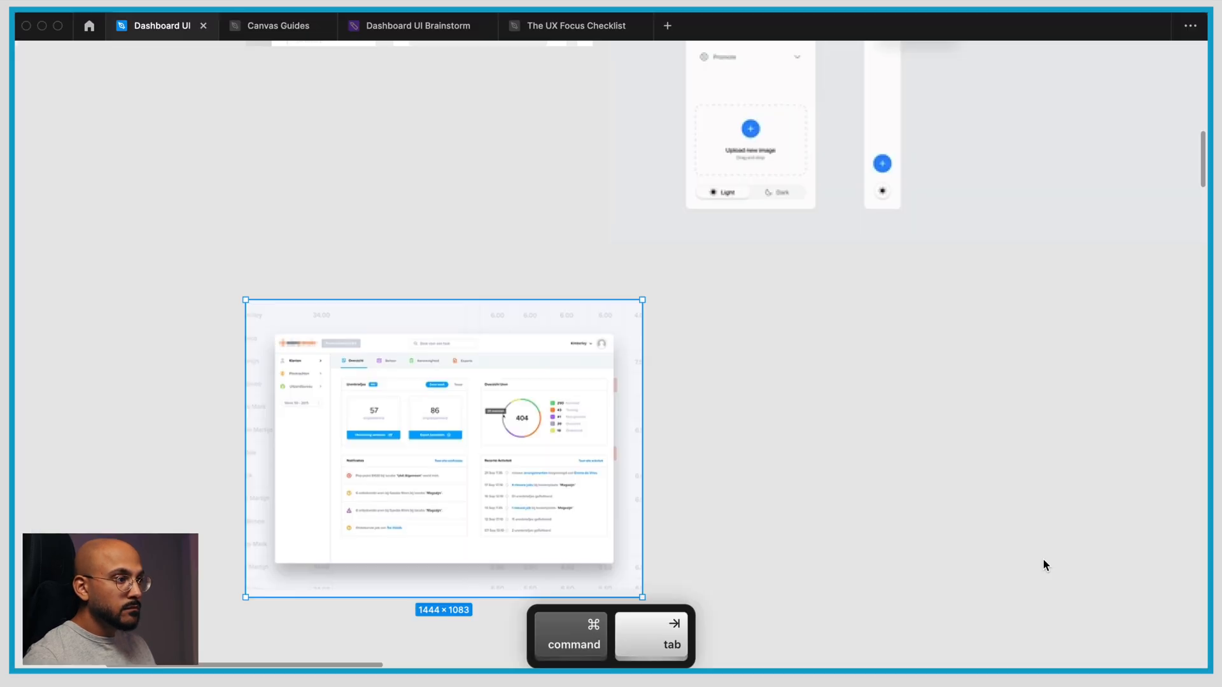
key("super+v")
left_click_drag(607, 369, 946, 594)
Scan the "web ui sub navigation" results in the browser, previewing the subnavigation, secondary navigation bar and nested sidebar images
key("super+Tab")
left_click(122, 374)
left_click(131, 220)
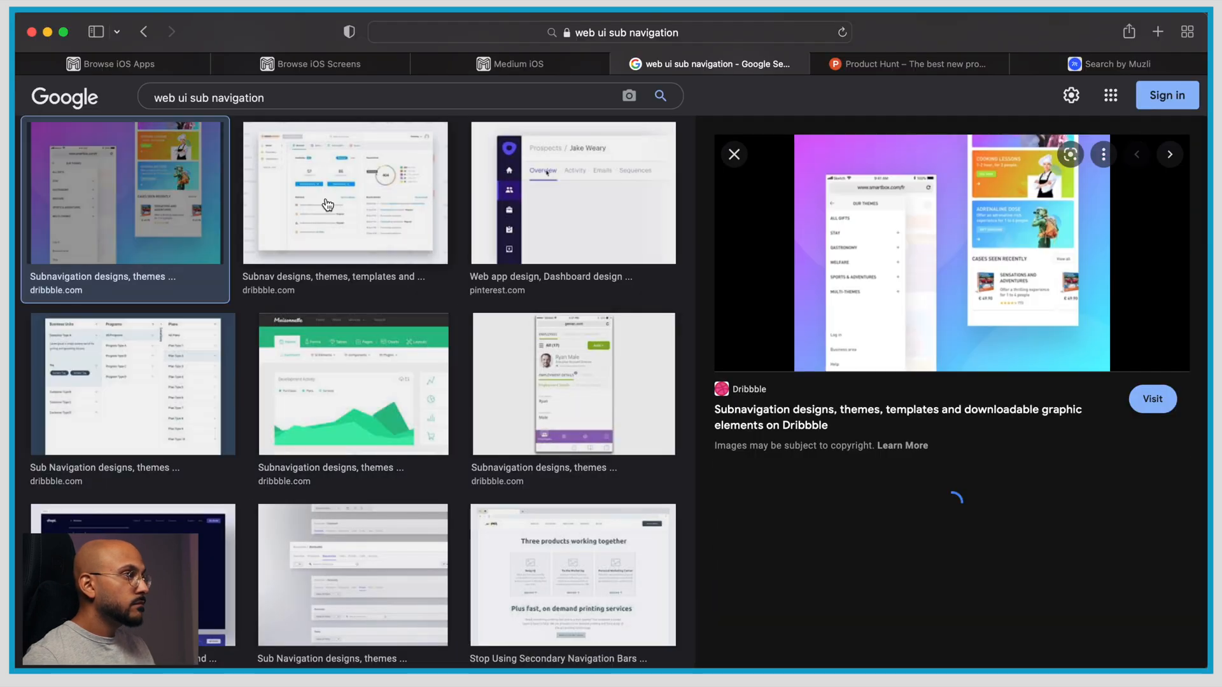
left_click(327, 204)
scroll(417, 395, "down", 2)
left_click(580, 456)
scroll(579, 456, "down", 3)
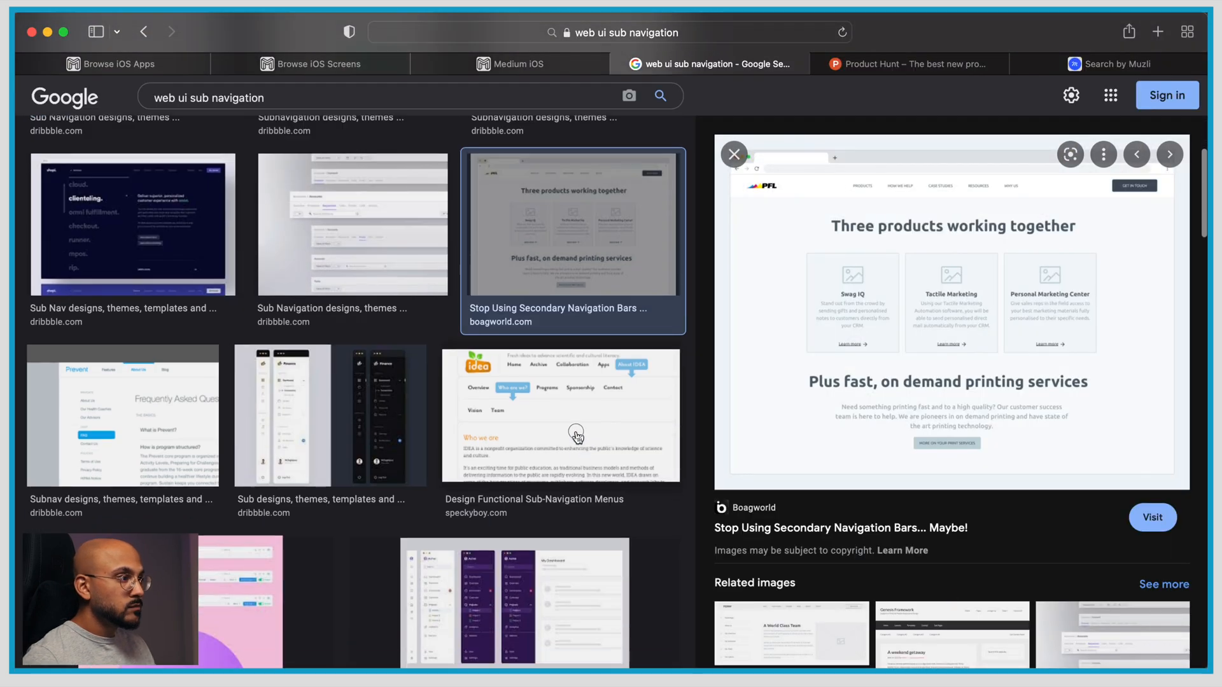
left_click(577, 437)
left_click(147, 425)
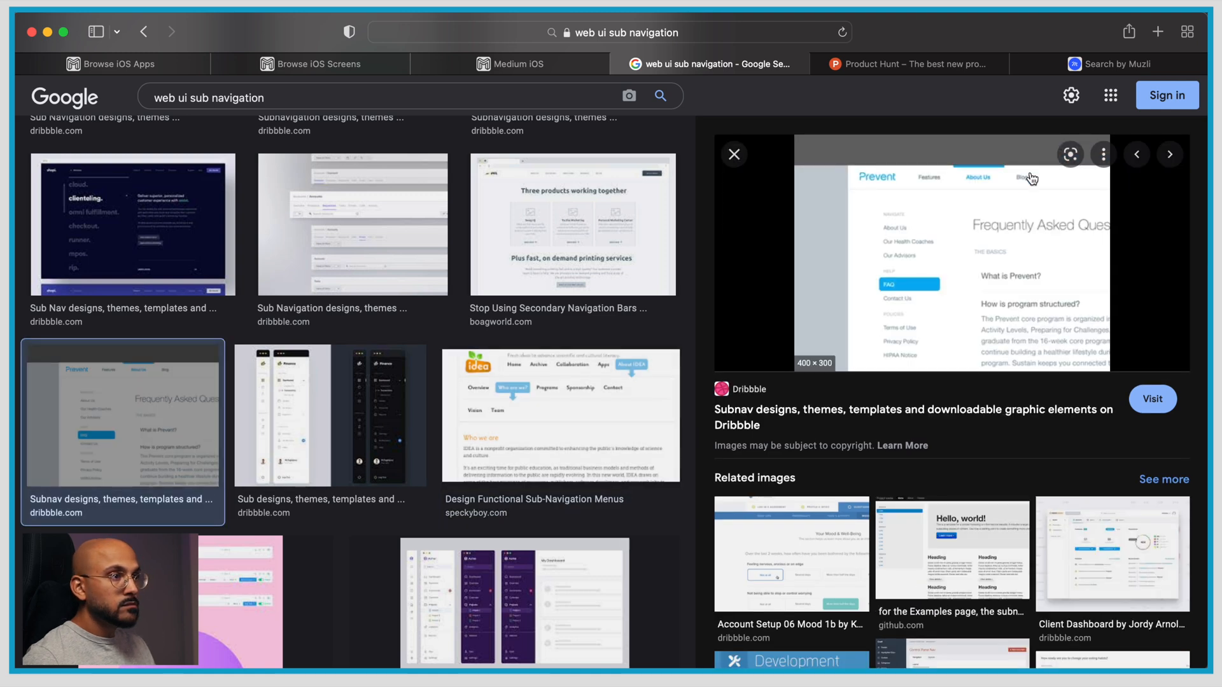
left_click(334, 437)
scroll(334, 437, "down", 6)
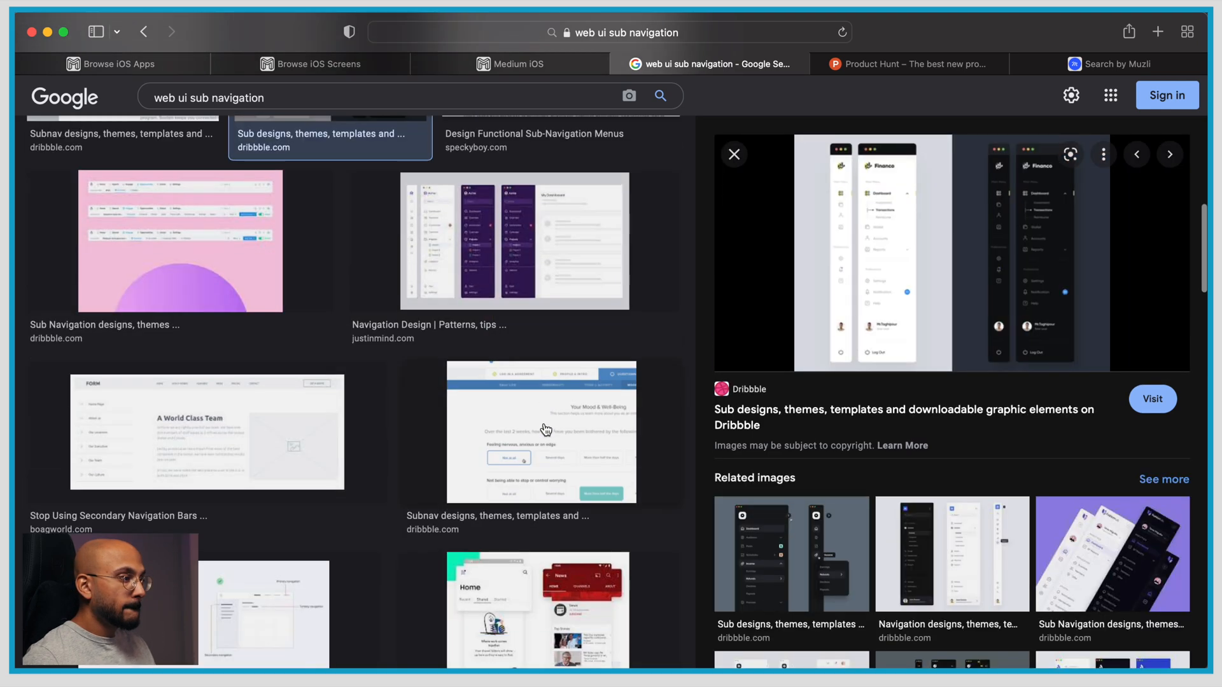
left_click(545, 429)
scroll(201, 460, "down", 2)
left_click(248, 545)
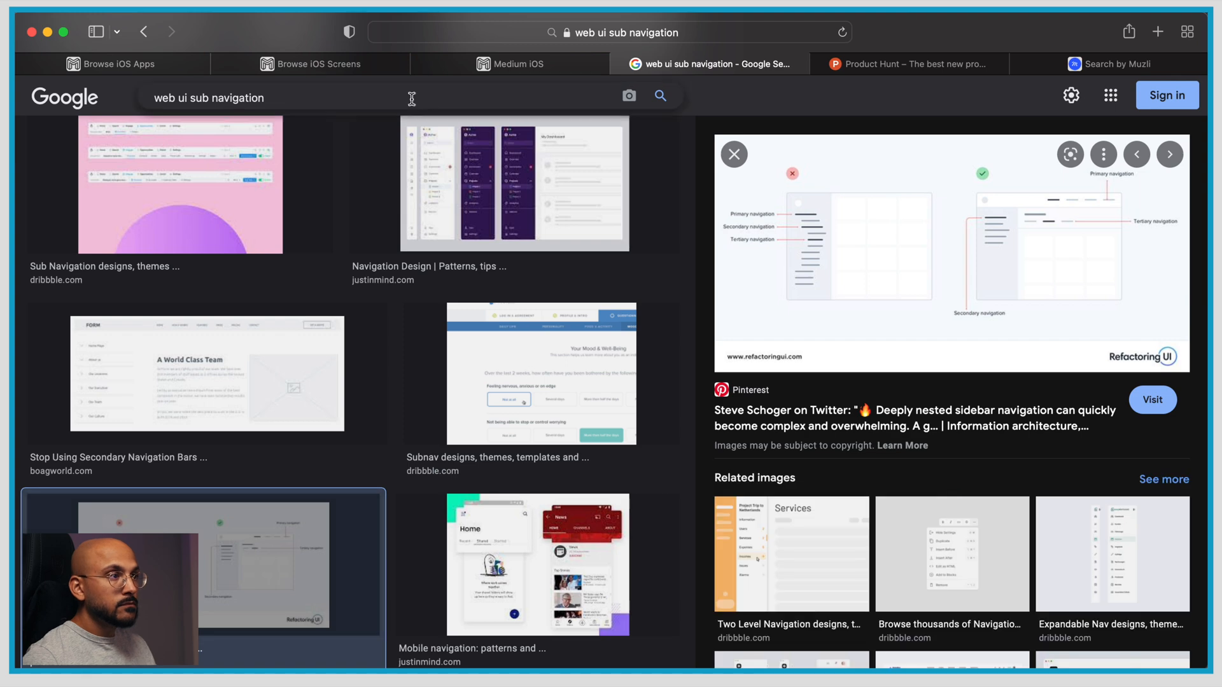
Filter Mobbin's iOS screens by the Tab & Segmented Control element
left_click(159, 63)
left_click(189, 201)
left_click(316, 293)
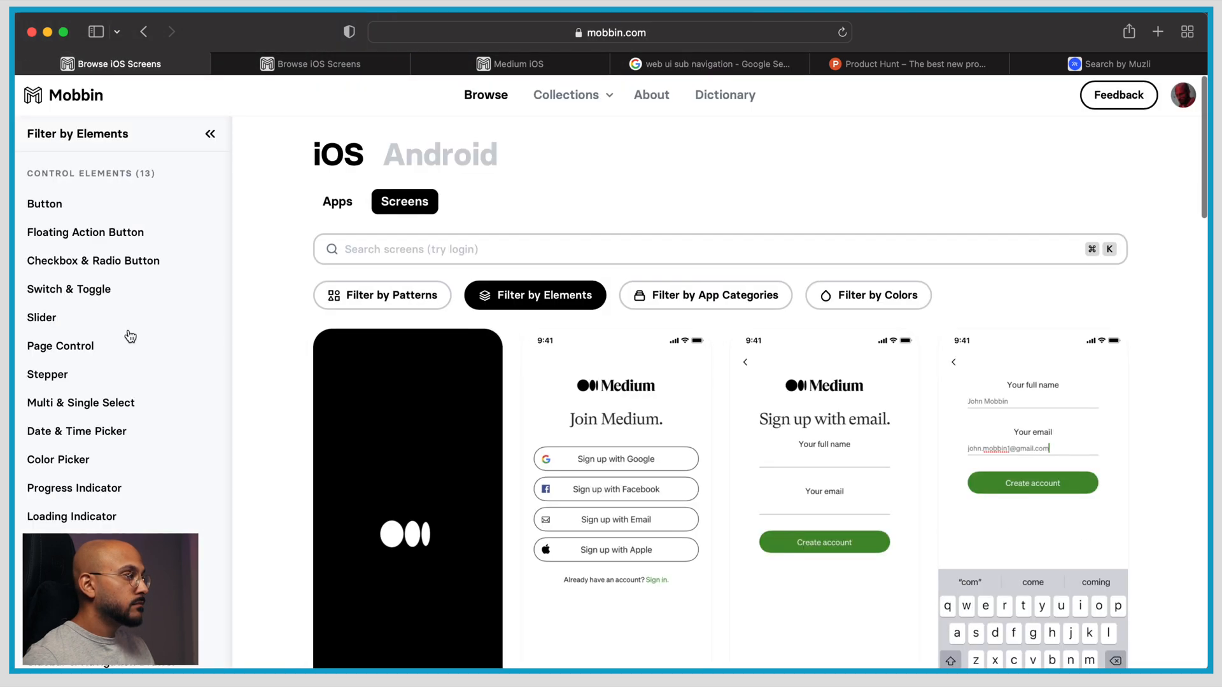
scroll(46, 331, "down", 2)
scroll(46, 331, "down", 5)
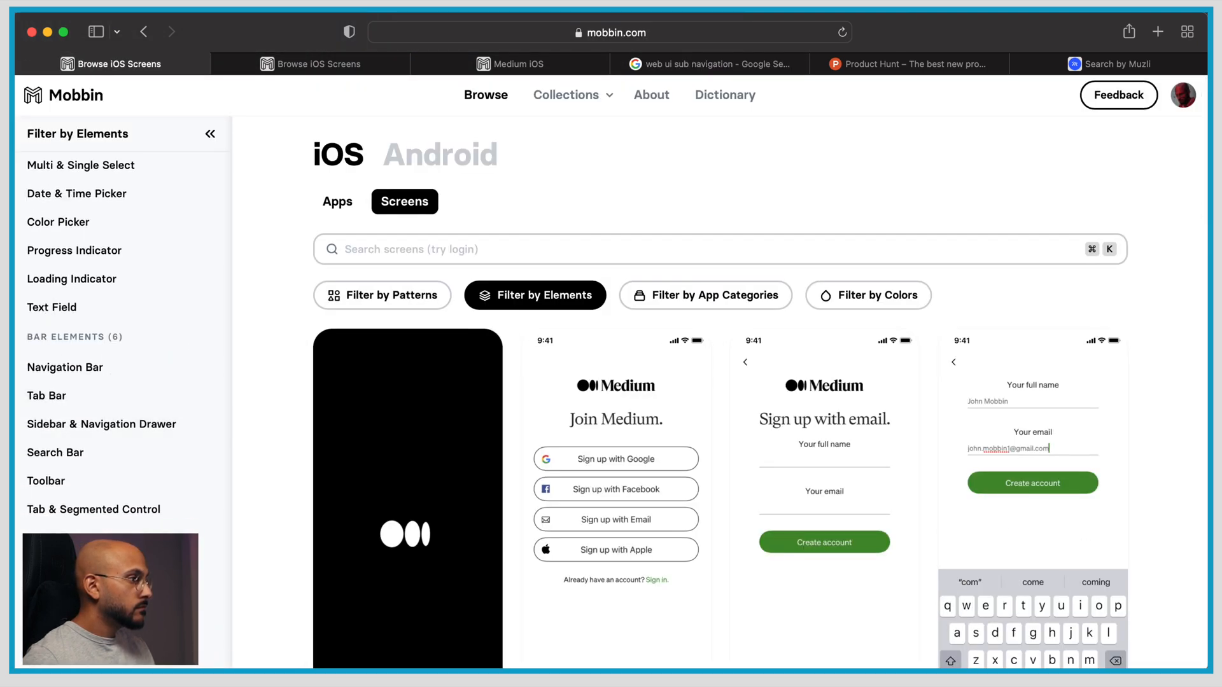
left_click(95, 511)
scroll(559, 395, "down", 3)
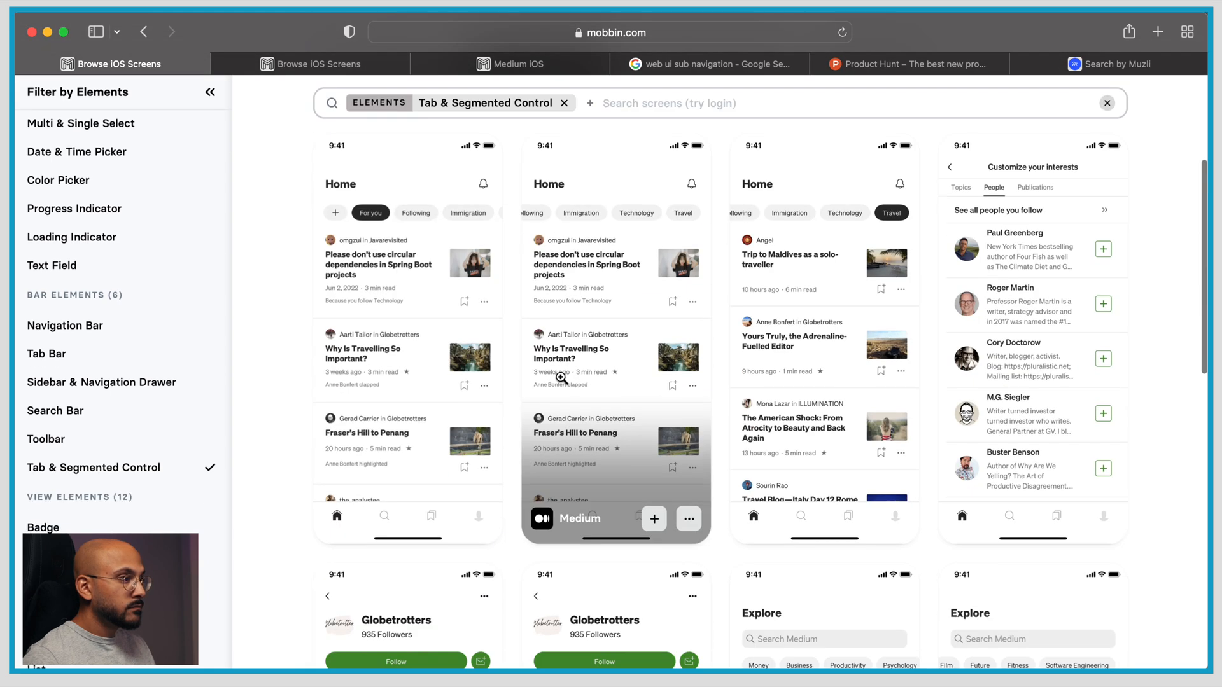
Copy Medium's Home screen with the topic tabs from Mobbin and paste it in Figma beside the green Maisonnette image
left_click(422, 328)
right_click(516, 288)
left_click(606, 437)
key("super+Tab")
scroll(665, 447, "down", 5)
scroll(667, 449, "right", 4)
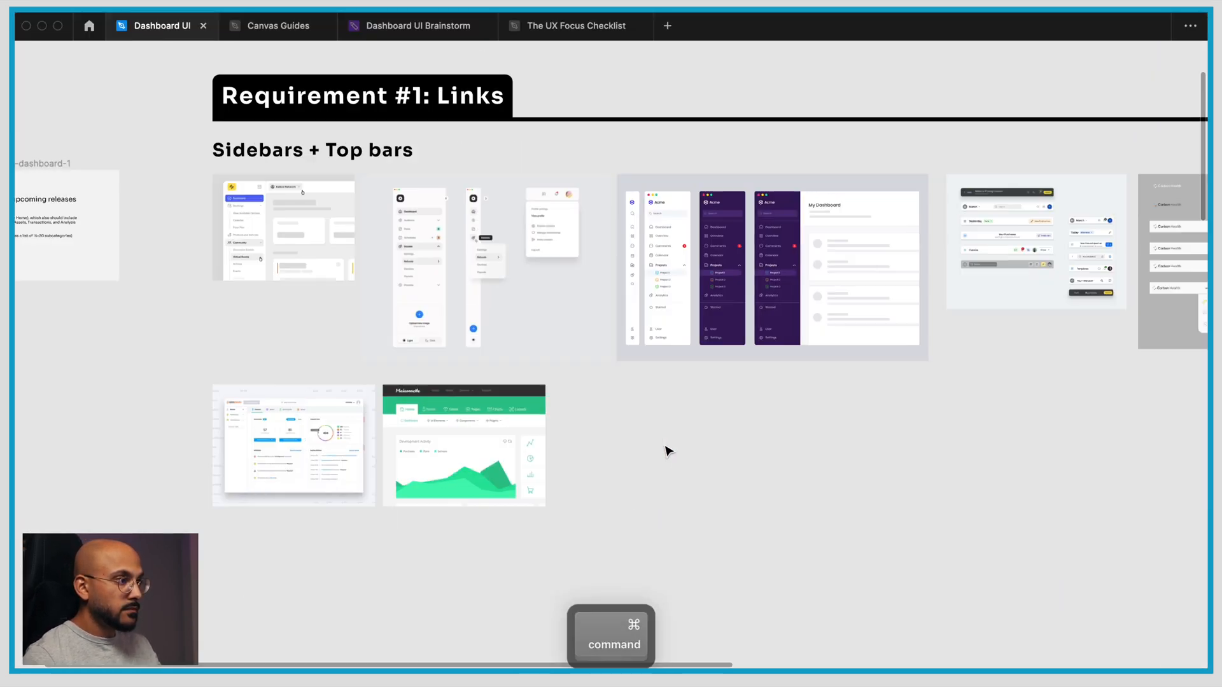
key("super+v")
left_click_drag(619, 388, 638, 565)
scroll(633, 560, "down", 2)
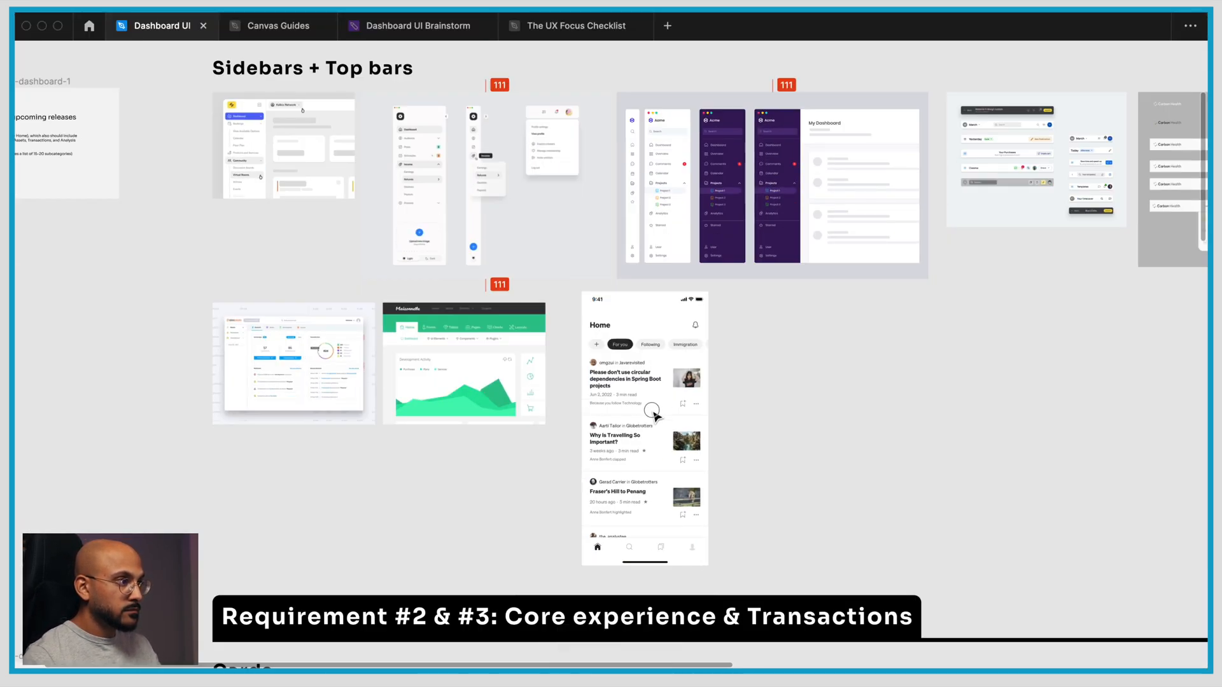
Move all sections and requirement cards below Requirement #1 further down the canvas to make room under the Links references
scroll(795, 406, "down", 5)
scroll(819, 408, "down", 5)
scroll(820, 409, "right", 2)
scroll(967, 513, "down", 3)
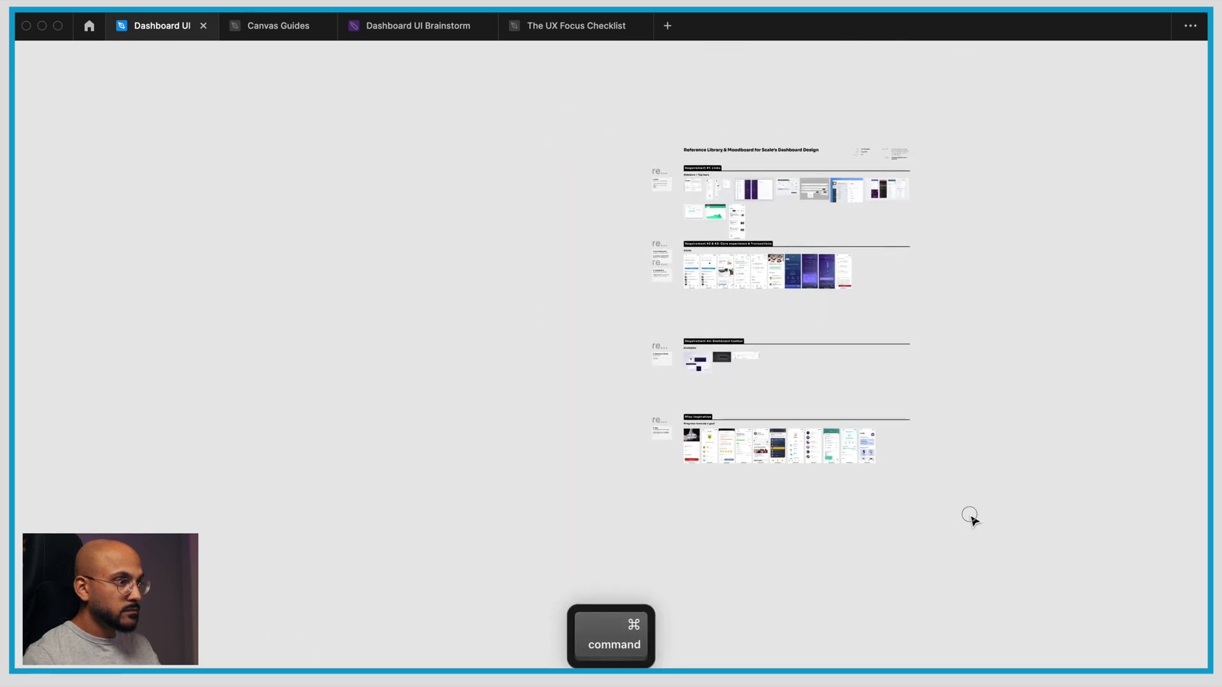
left_click_drag(968, 513, 529, 248)
left_click_drag(718, 262, 712, 301)
left_click(761, 238)
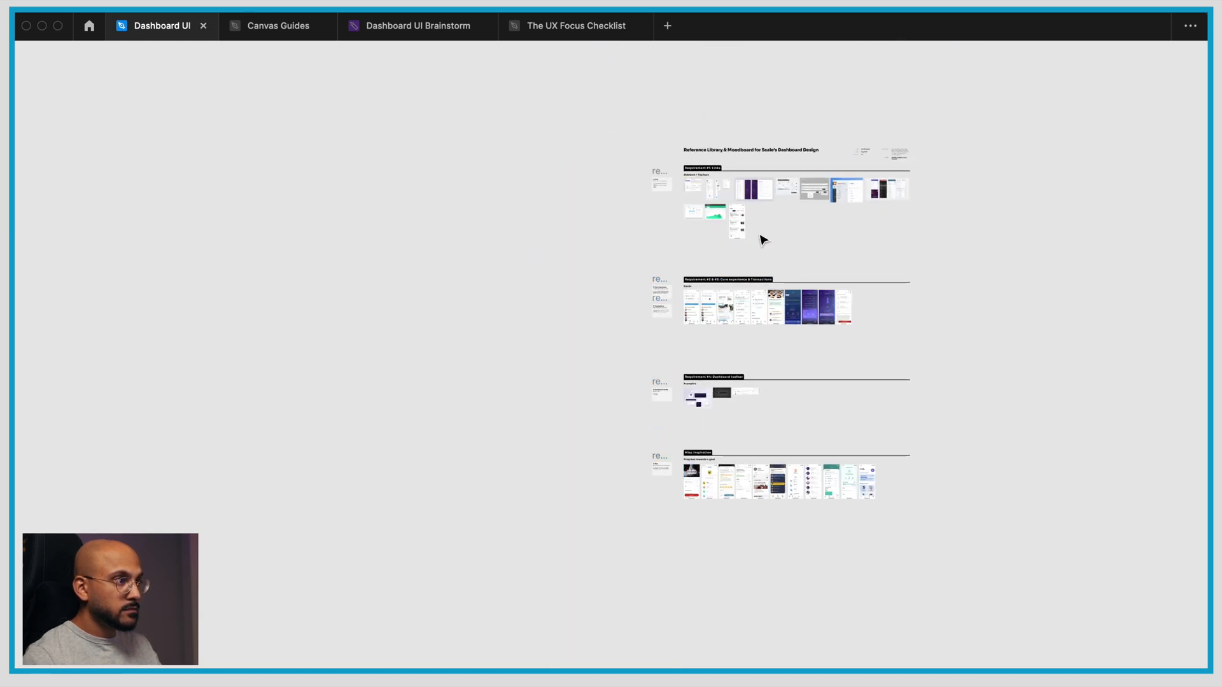
left_click_drag(995, 559, 502, 239)
left_click_drag(725, 314, 725, 358)
left_click(758, 207)
Duplicate the Sidebars + Top bars heading below its row as "Subnavigation" and move the three second-row images beneath it
scroll(759, 208, "up", 6)
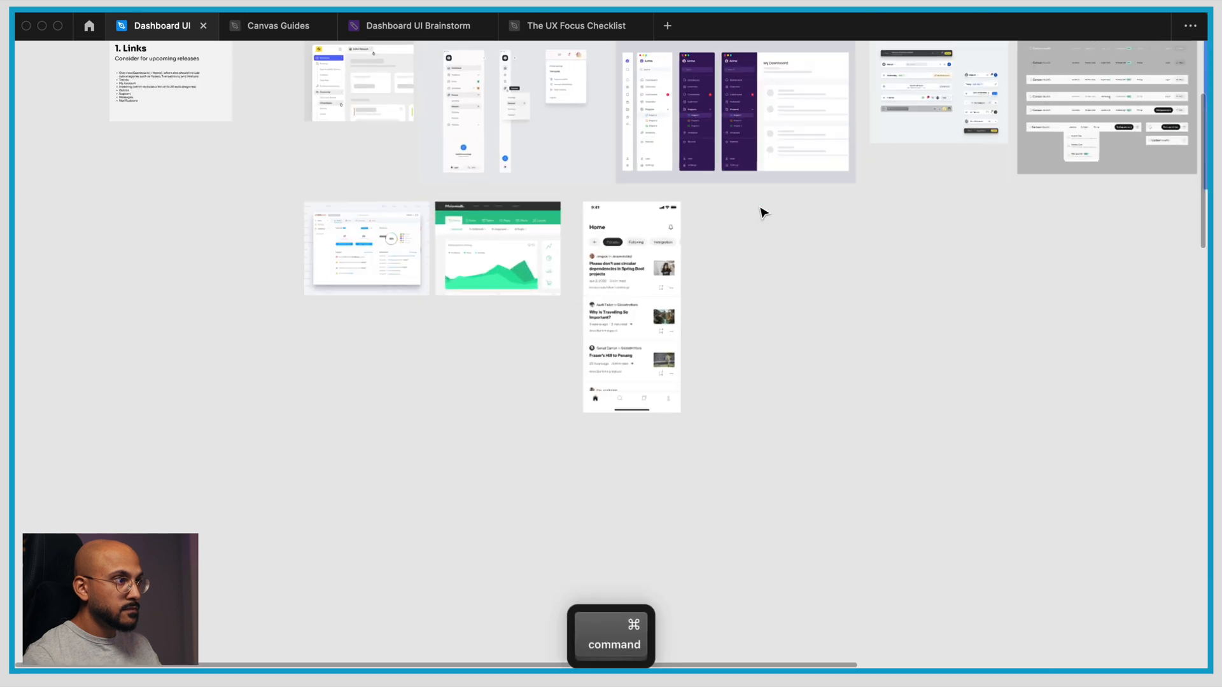
scroll(757, 208, "down", 2)
scroll(756, 206, "down", 2)
scroll(759, 212, "up", 4)
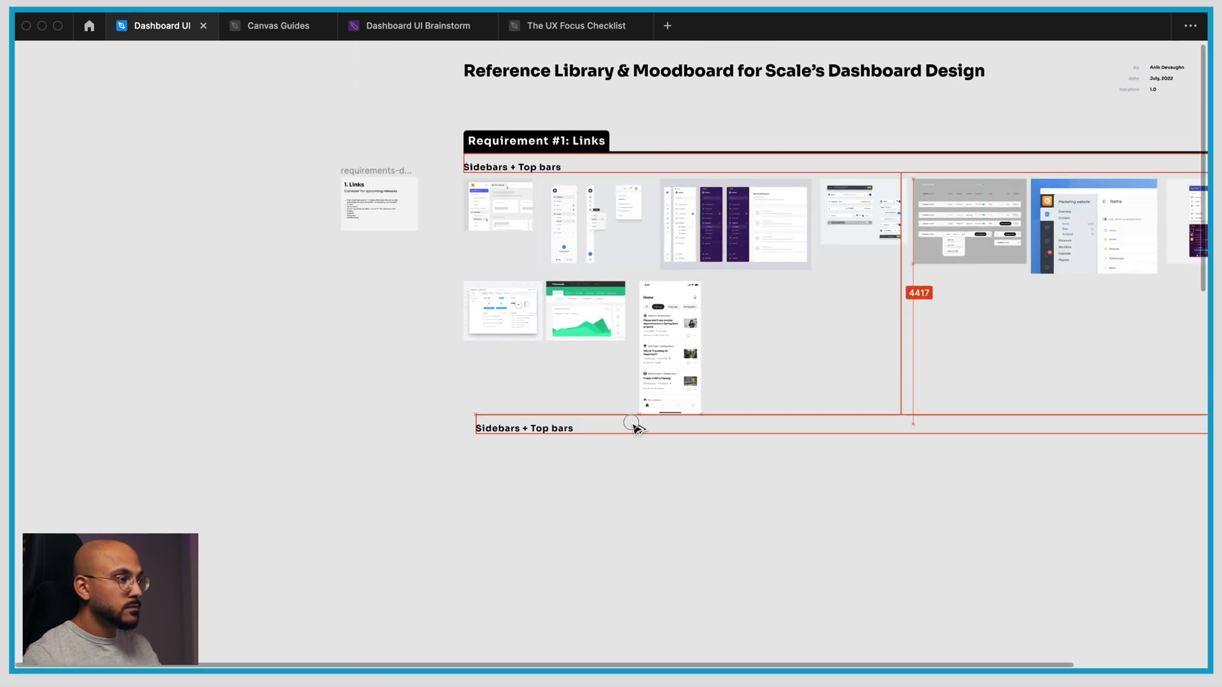
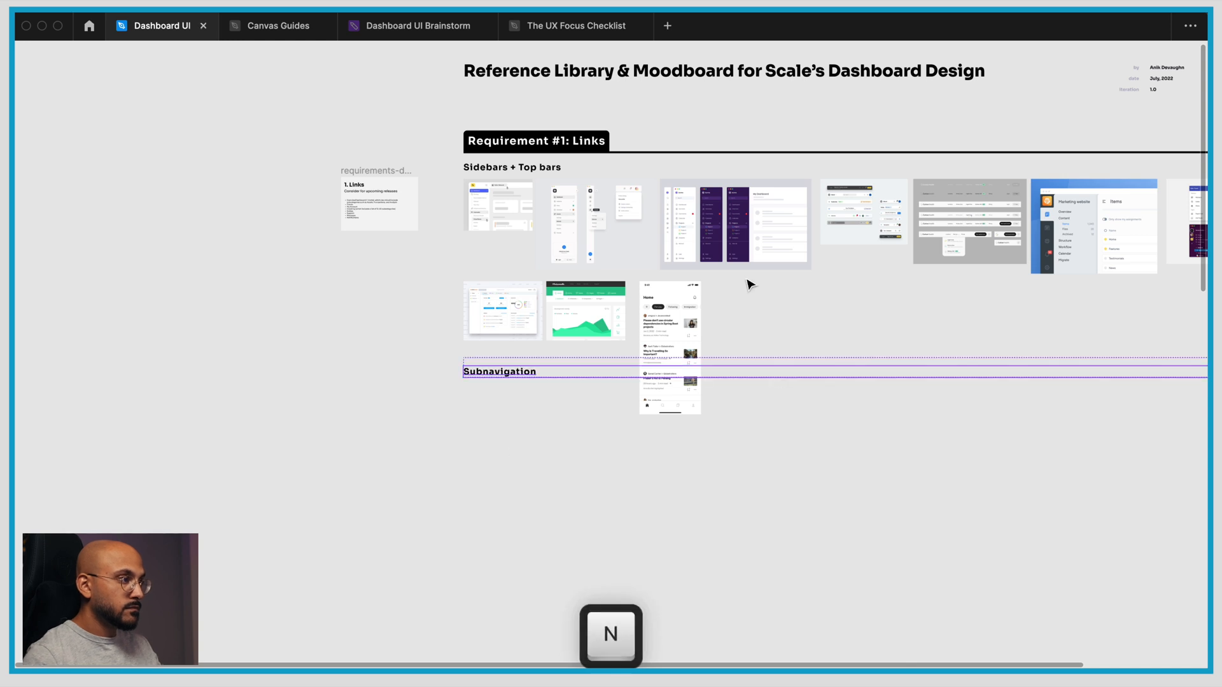
left_click_drag(635, 324, 581, 444)
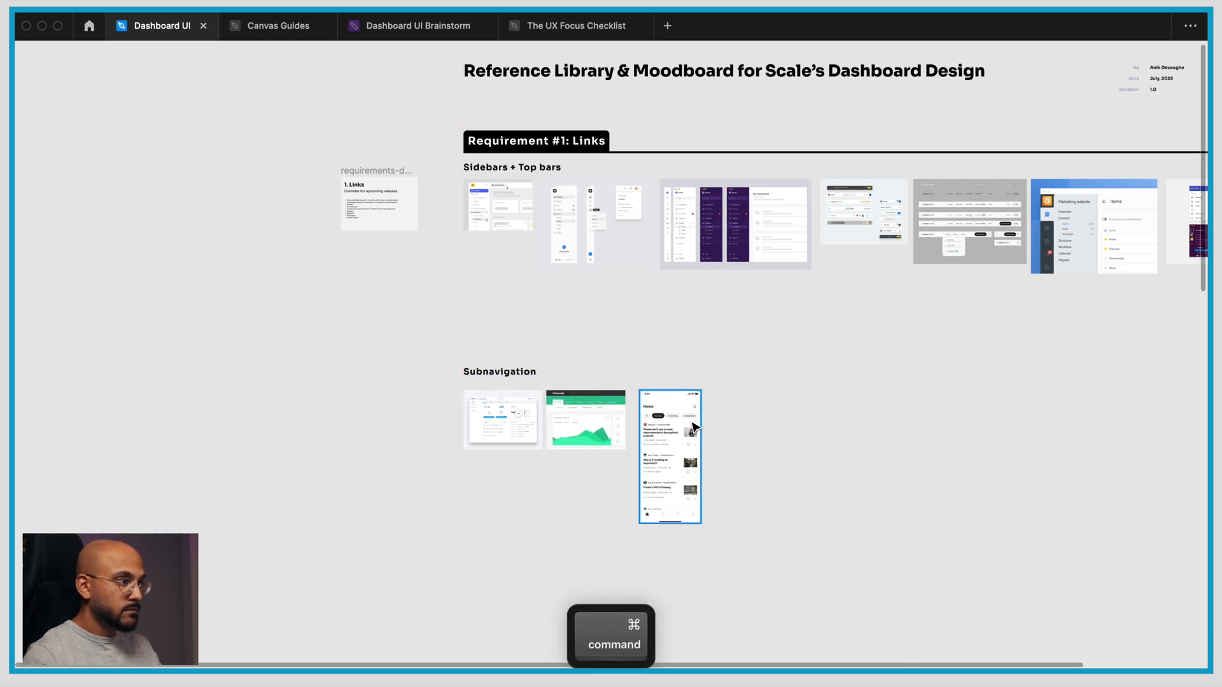
Copy Medium's Customize your interests screen from Mobbin and paste it beside the Home screen in Figma's Subnavigation row
key("super+Tab")
key("Escape")
mouse_move(1055, 337)
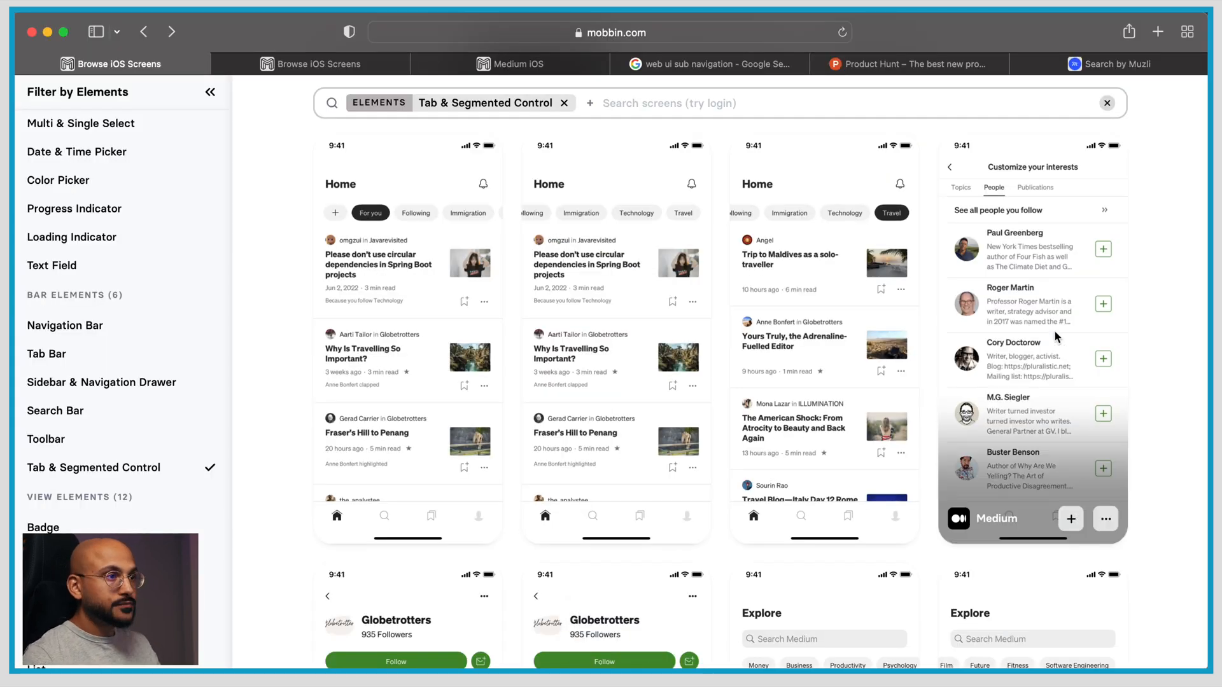
left_click(1039, 317)
right_click(523, 323)
left_click(632, 469)
key("super+Tab")
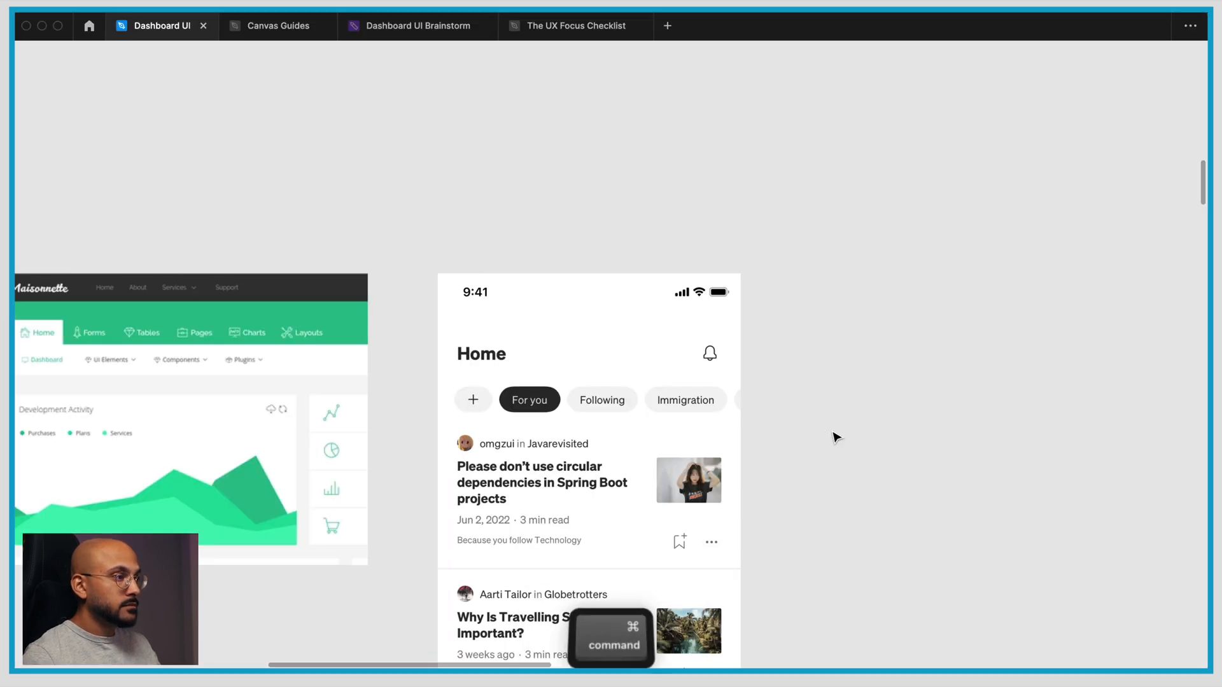
key("super+v")
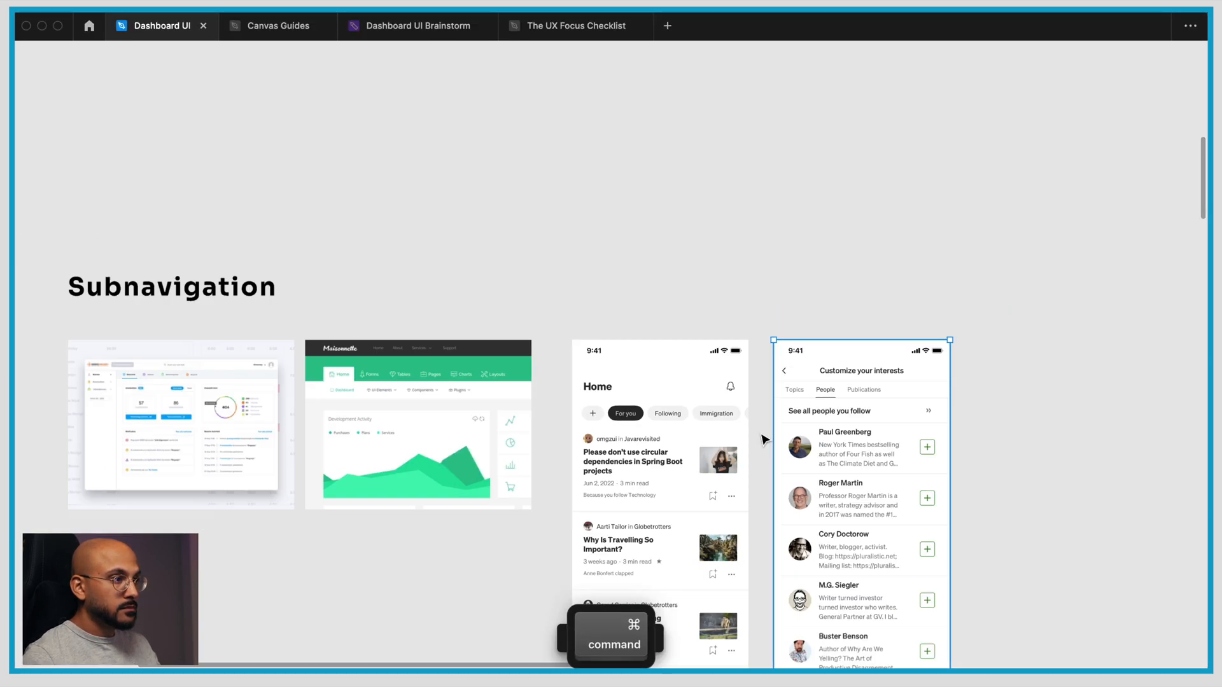
scroll(765, 441, "down", 3)
left_click(832, 429)
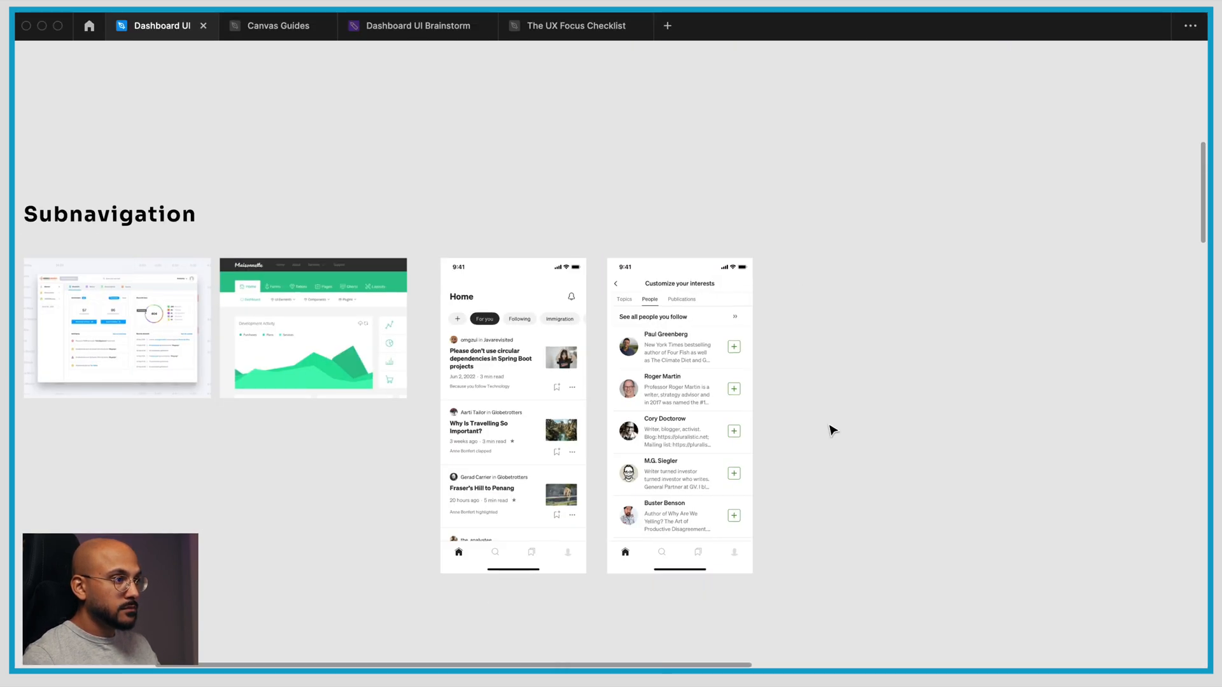
Copy Thumbtack's Projects screen with the To-do's tab from Mobbin and paste it at the end of Figma's Subnavigation row
key("super+Tab")
key("Escape")
scroll(661, 423, "down", 8)
scroll(659, 422, "down", 15)
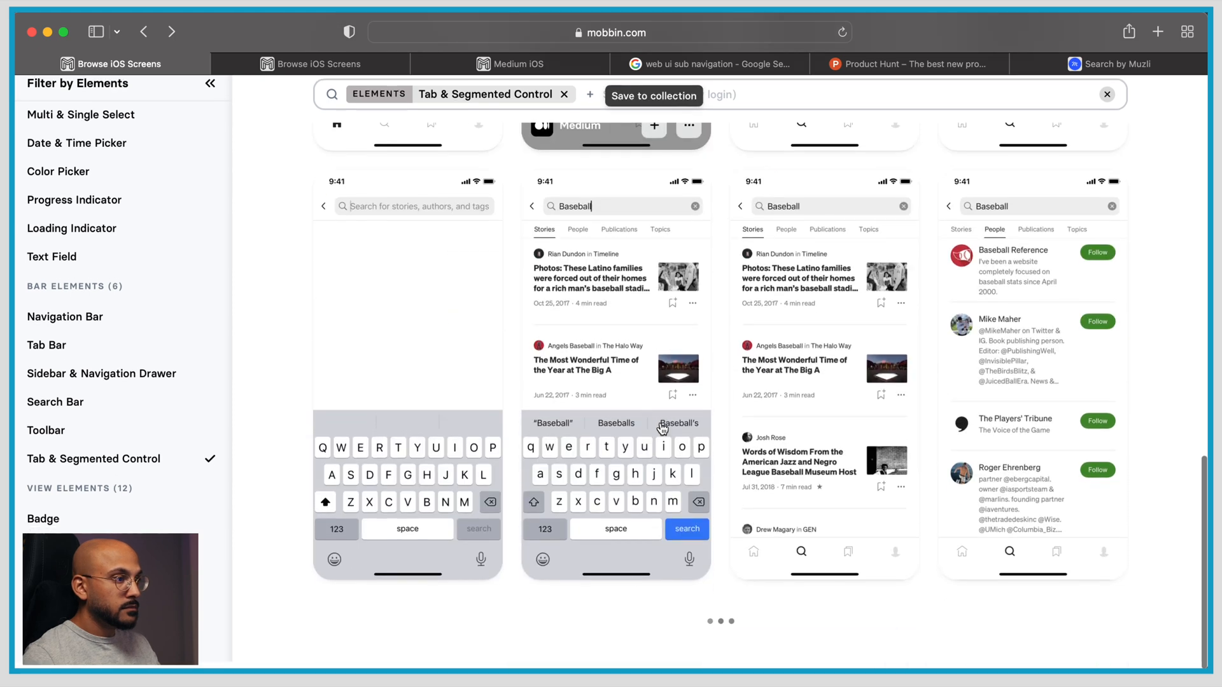
scroll(852, 424, "down", 5)
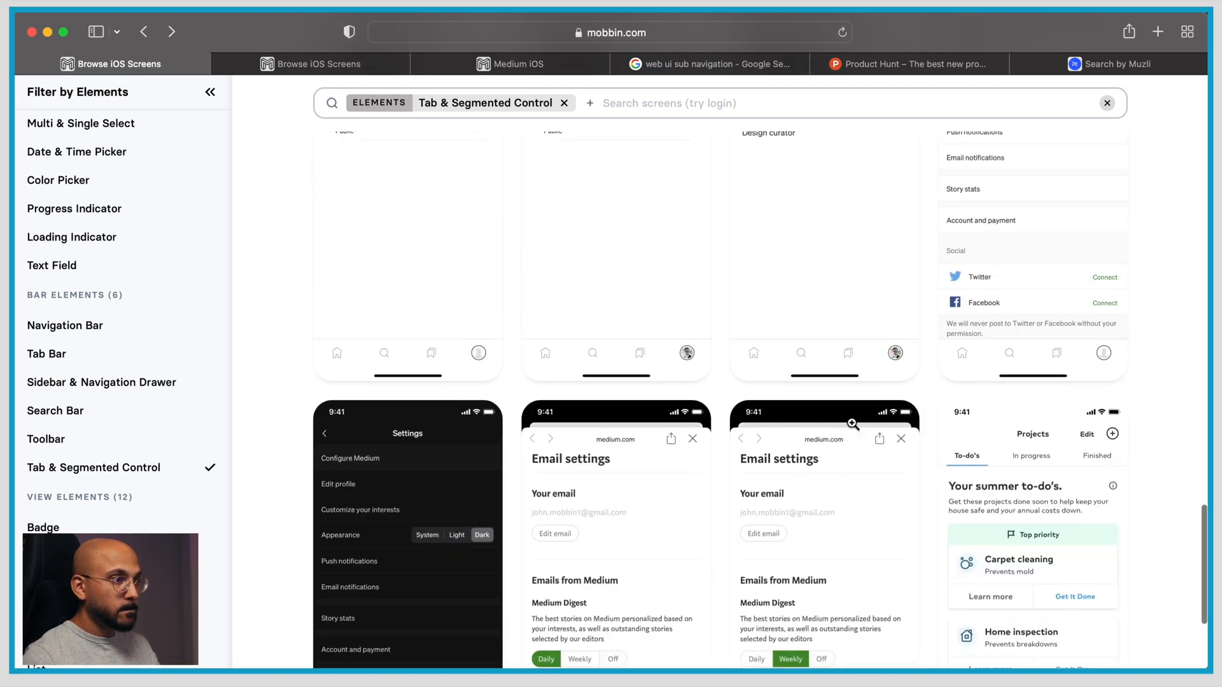
left_click(930, 420)
right_click(537, 349)
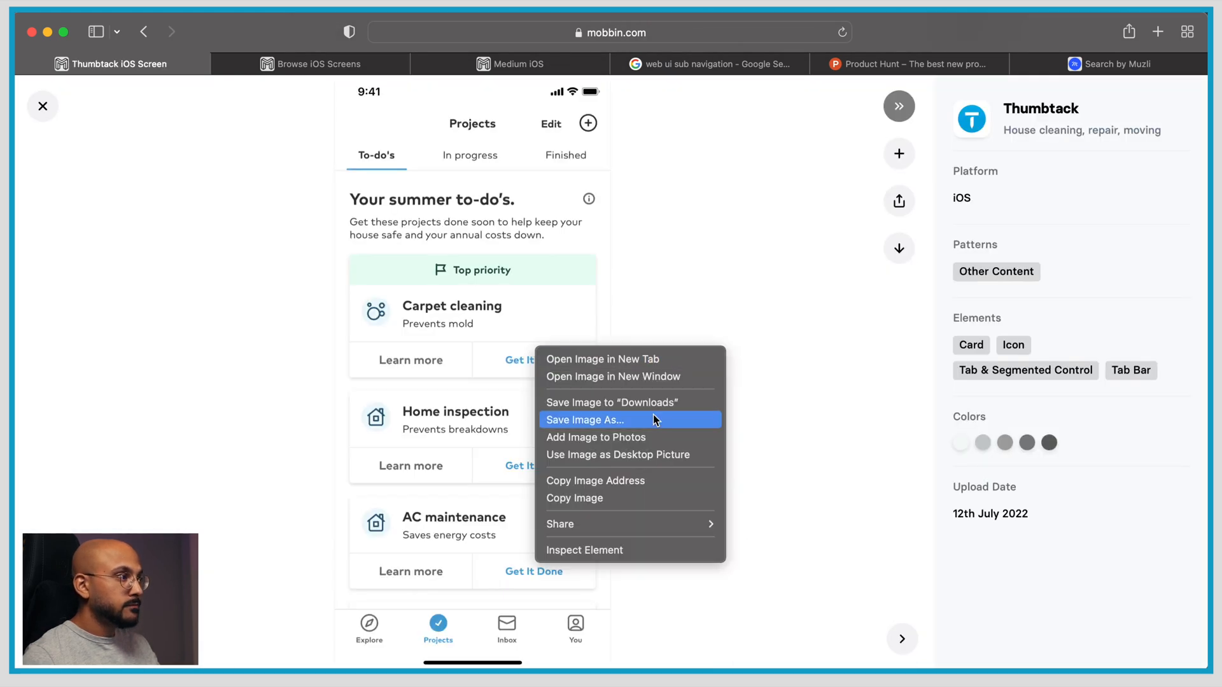
left_click(646, 503)
key("super+Tab")
key("super+v")
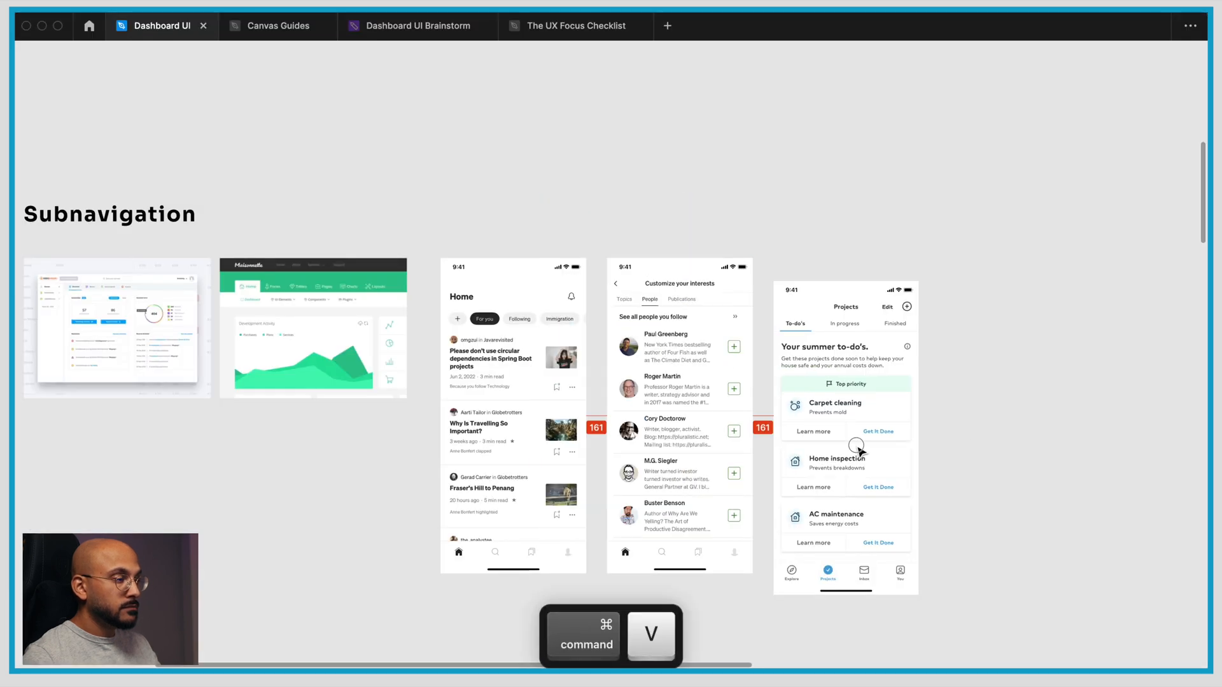
Extend the moodboard title to "Reference Library & Moodboard for Scale's Dashboard Design: All kinds of industries"
scroll(948, 427, "down", 6)
scroll(617, 274, "up", 5)
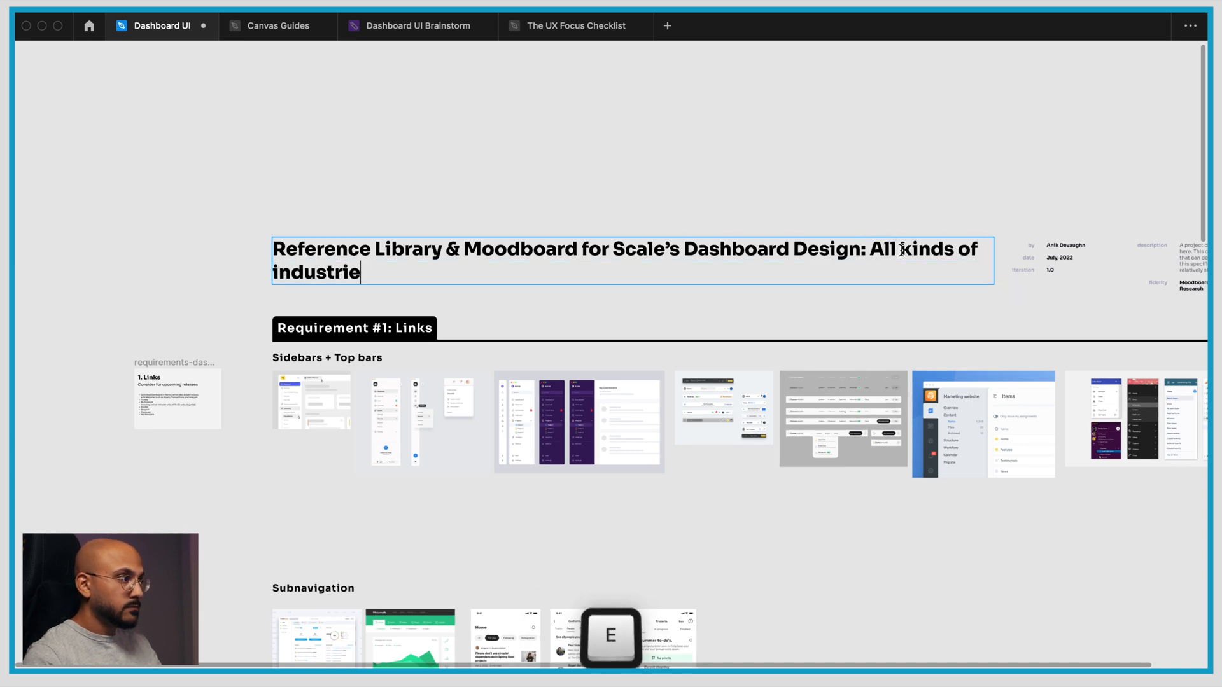
left_click(795, 186)
Duplicate the moodboard's title header with the Requirement #1: Links and Sidebars + Top bars headings beside the existing board
scroll(796, 187, "down", 5)
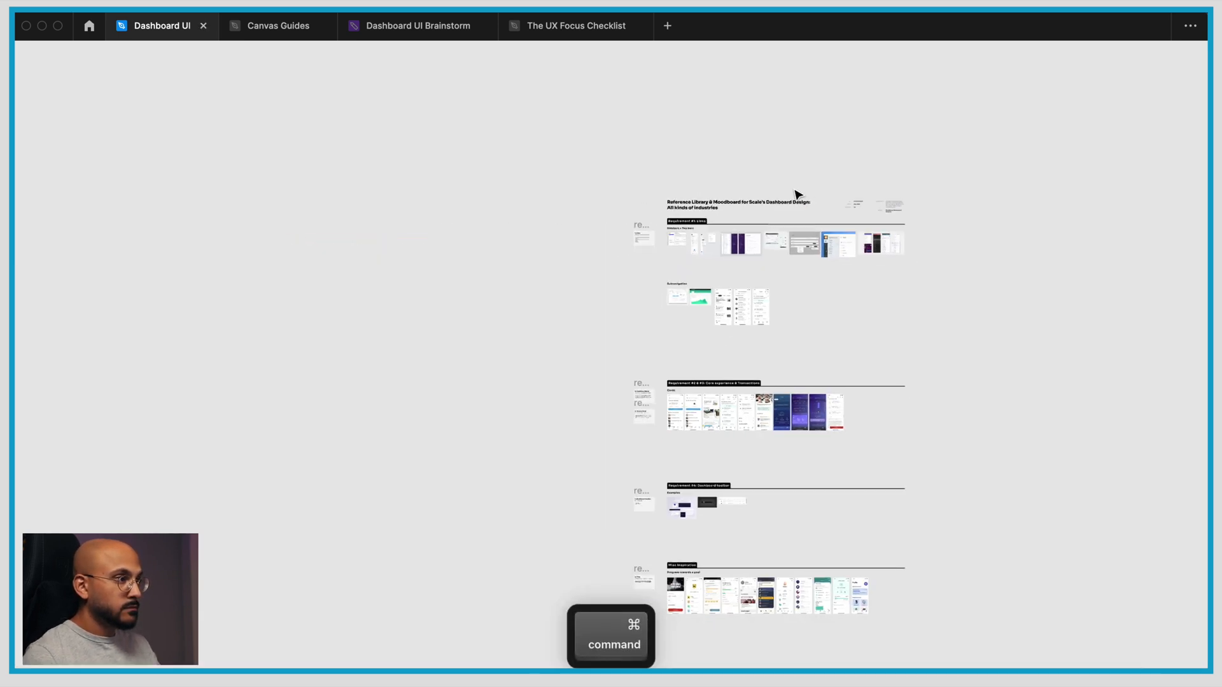
scroll(796, 193, "right", 4)
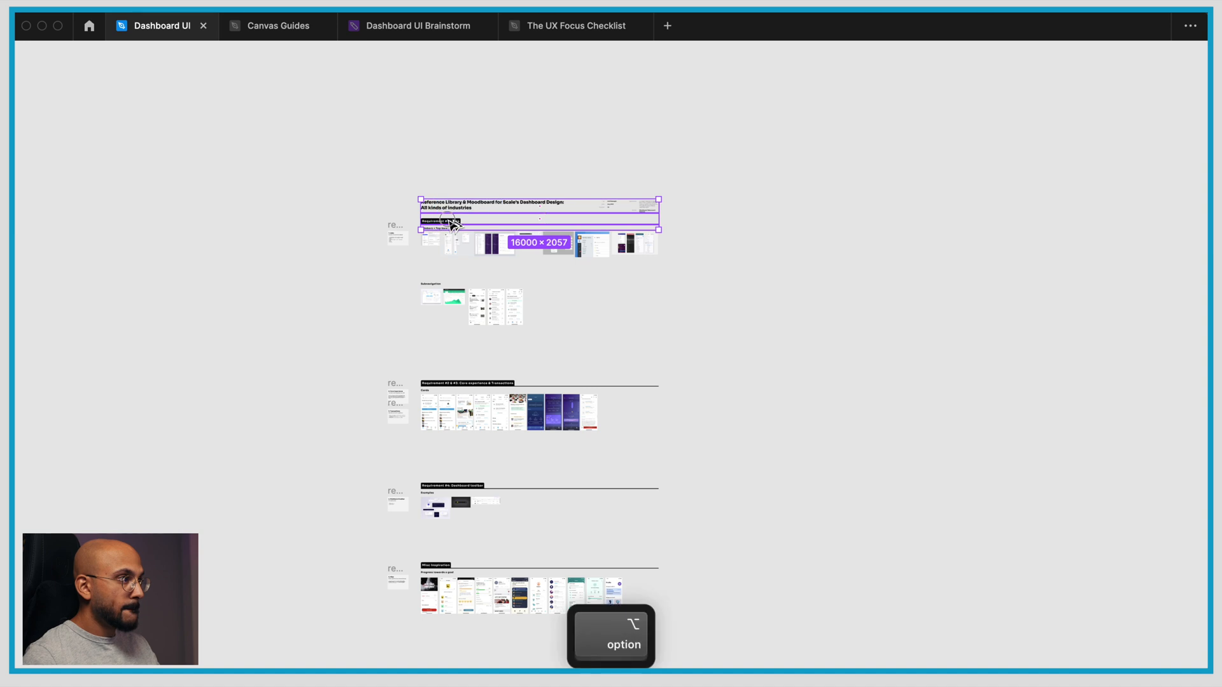
scroll(800, 193, "up", 5)
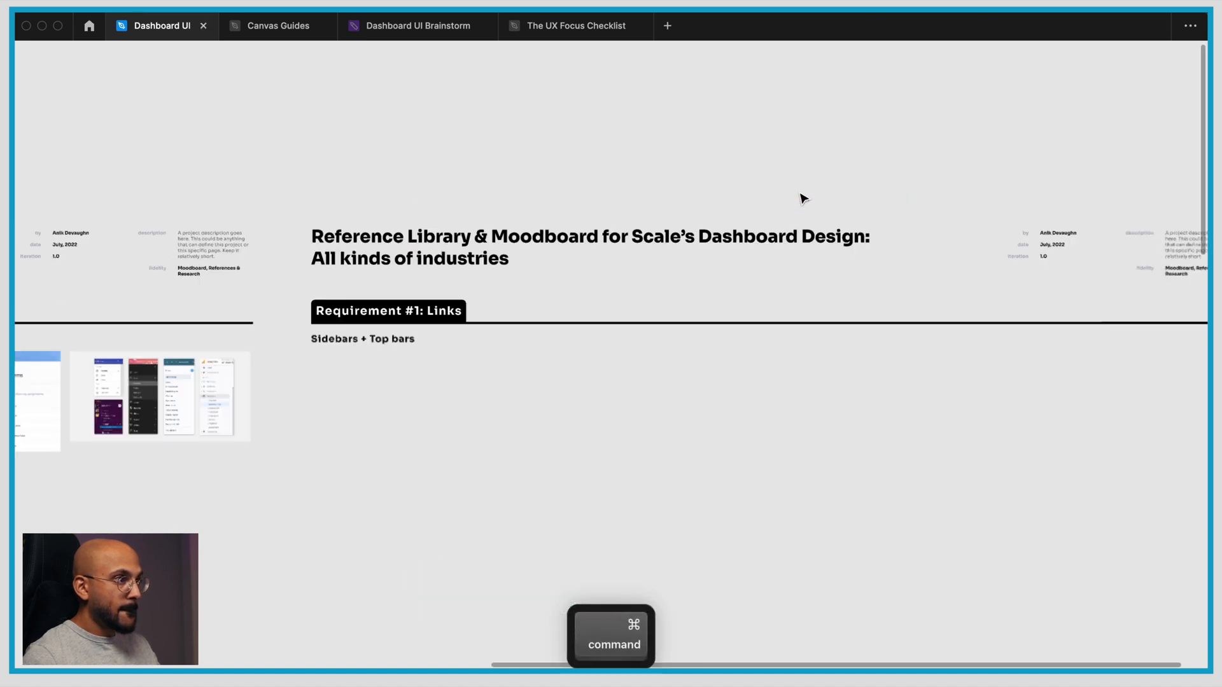
Change the duplicated board's title ending to "Fintech-industries Only", its category tag to "General category" and its subheading to "Reference dump"
double_click(309, 276)
left_click(538, 270)
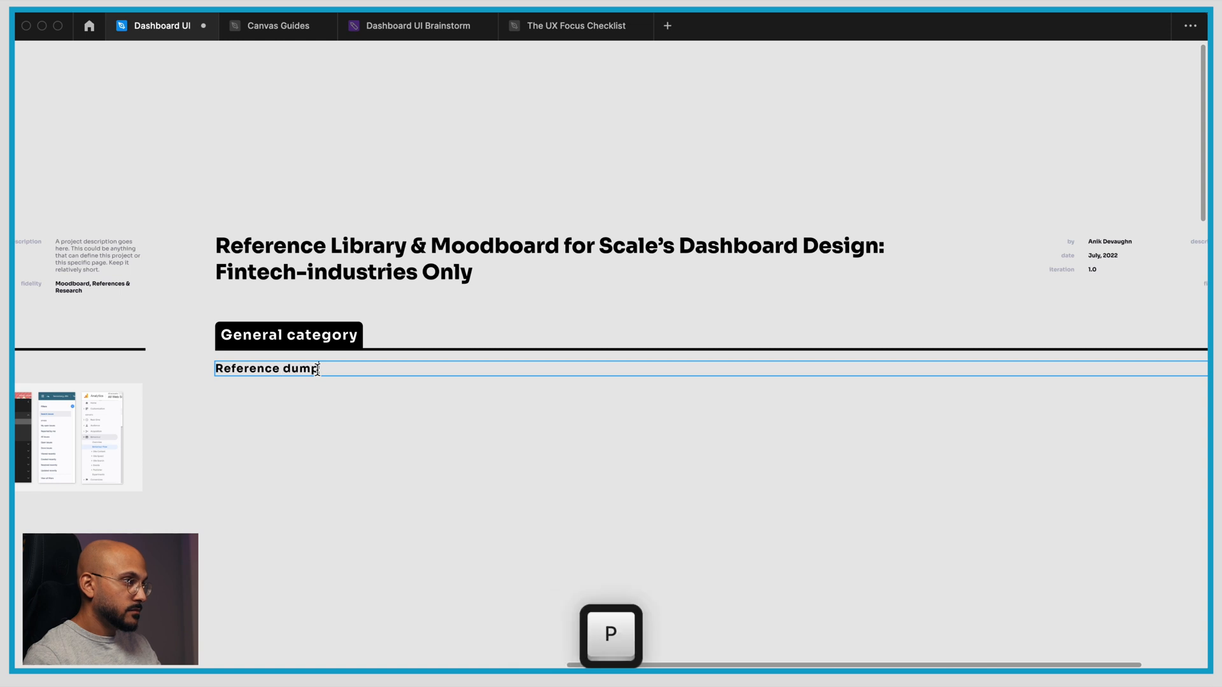
key("Escape")
scroll(354, 453, "down", 3)
Switch to Mobbin and replace the Tab & Segmented Control filter on the iOS screens with the Finance app category
key("super+Tab")
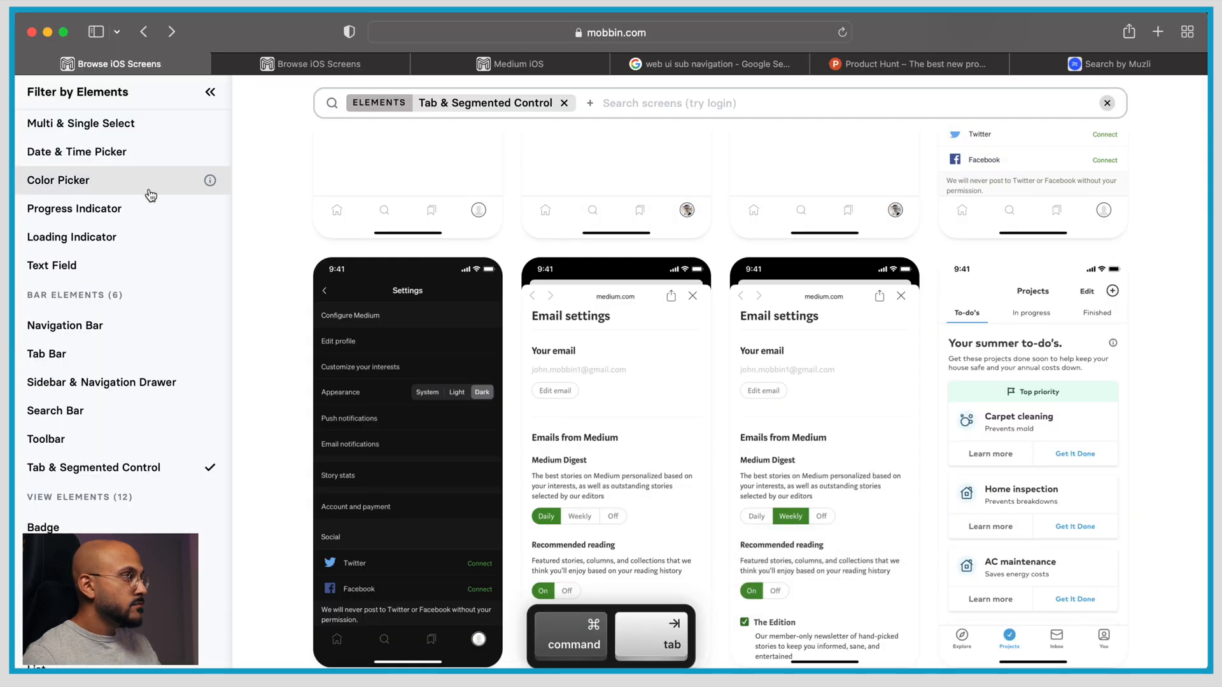
left_click(564, 103)
left_click(690, 295)
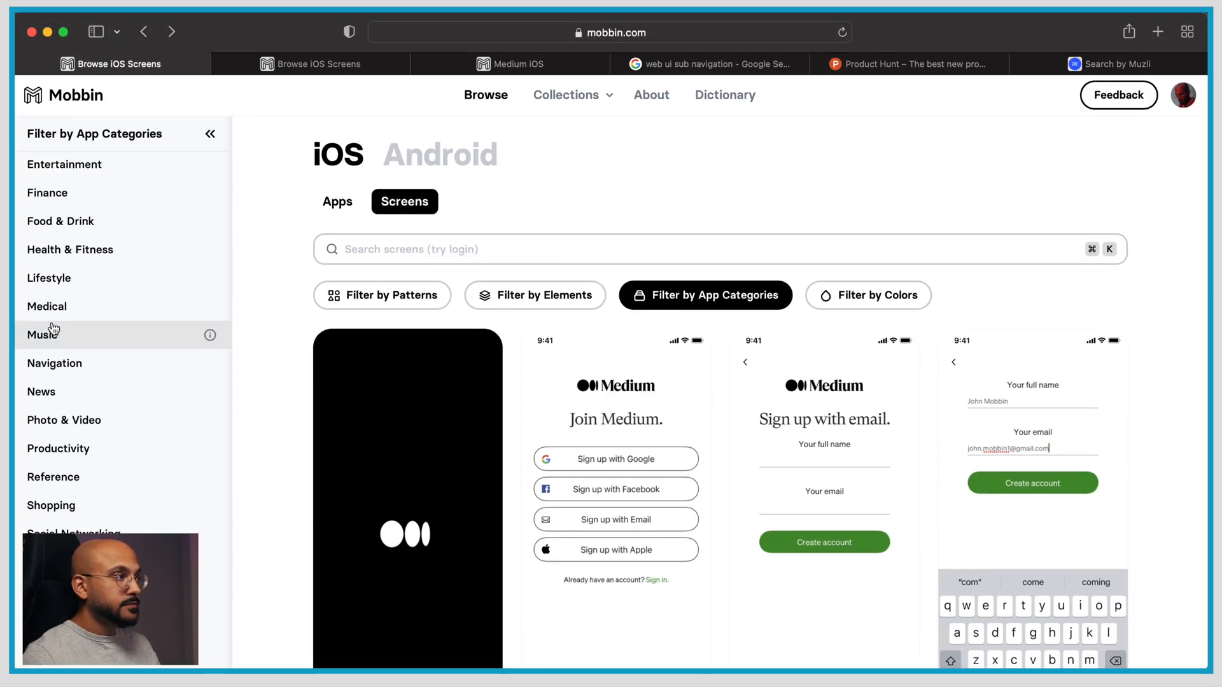
left_click(55, 194)
Copy Coinbase's home screen with the See all list and Top movers from Mobbin and place it under Figma's Reference dump heading
scroll(1174, 398, "down", 15)
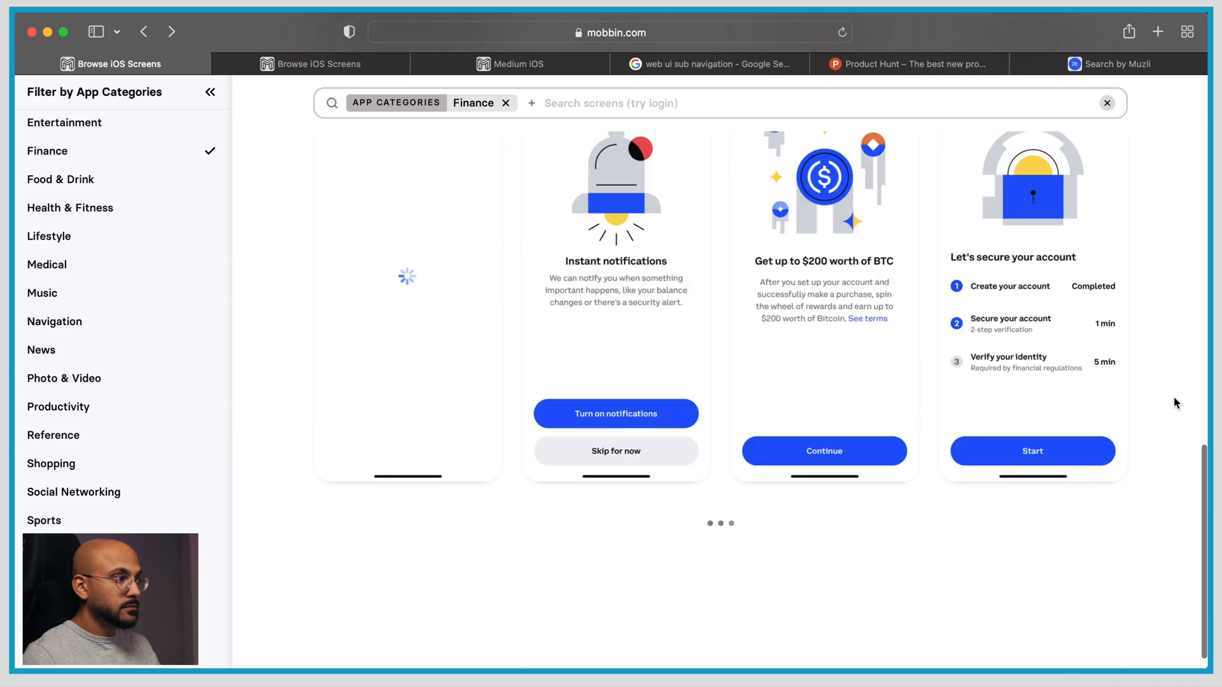
scroll(1174, 402, "down", 20)
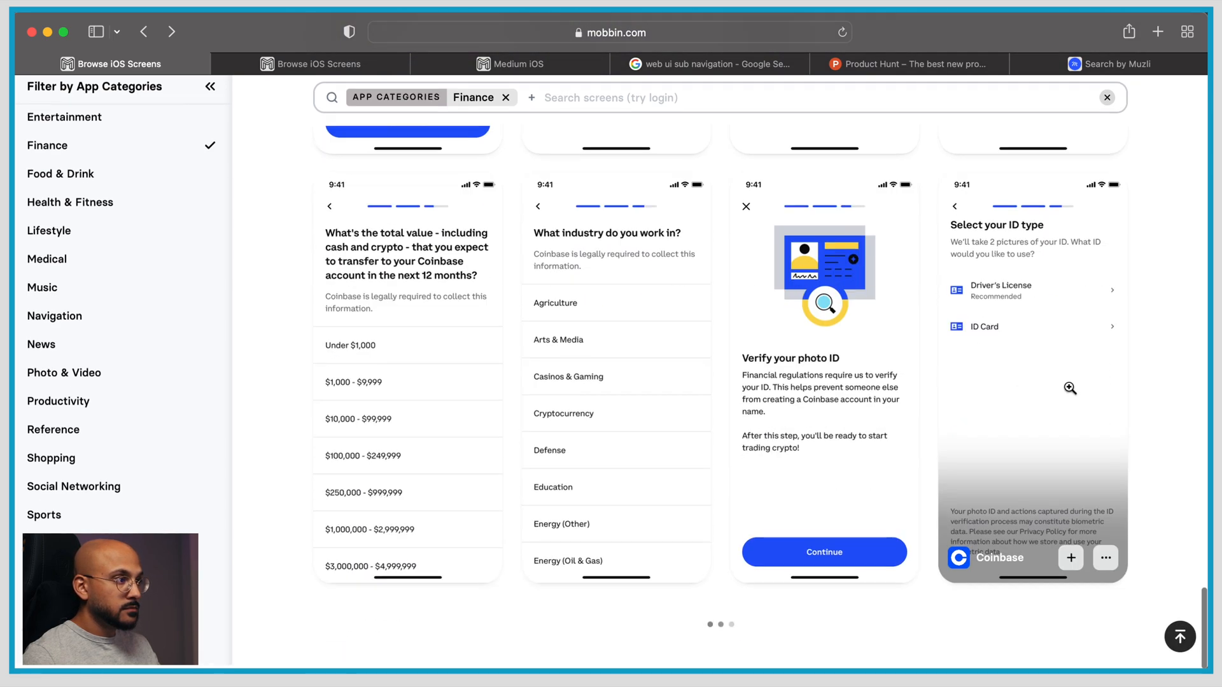
scroll(1070, 388, "down", 15)
scroll(1070, 388, "up", 2)
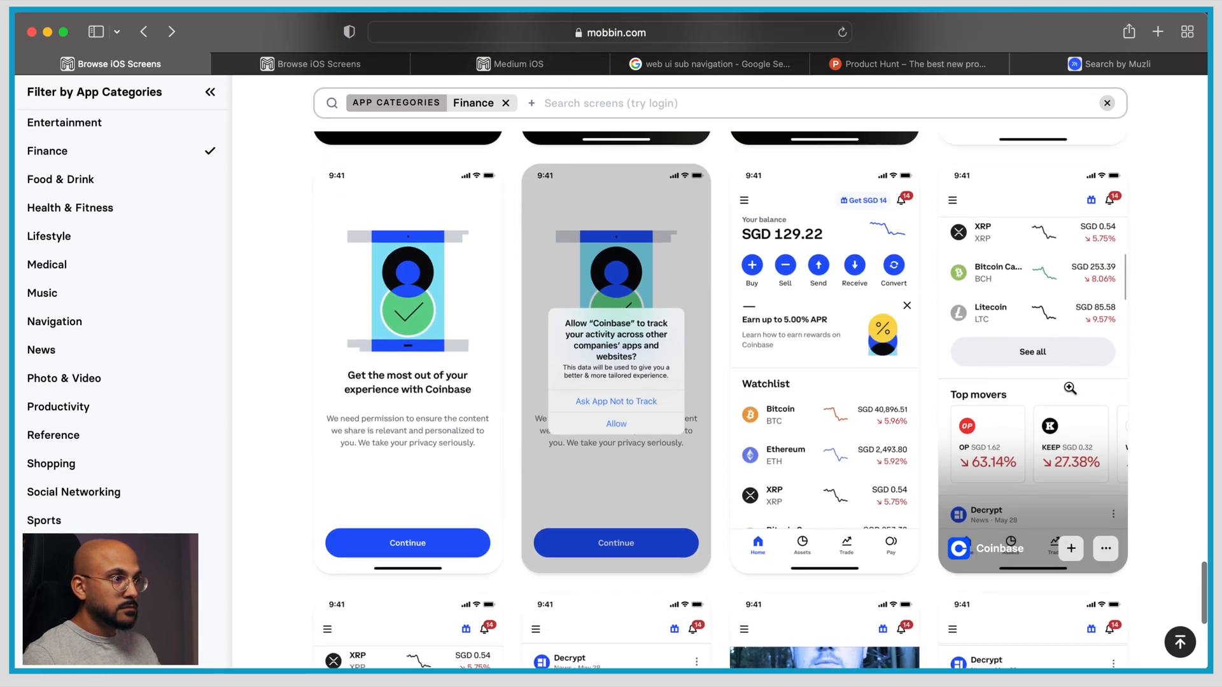
scroll(1070, 389, "up", 1)
scroll(1070, 388, "down", 3)
scroll(1070, 388, "up", 2)
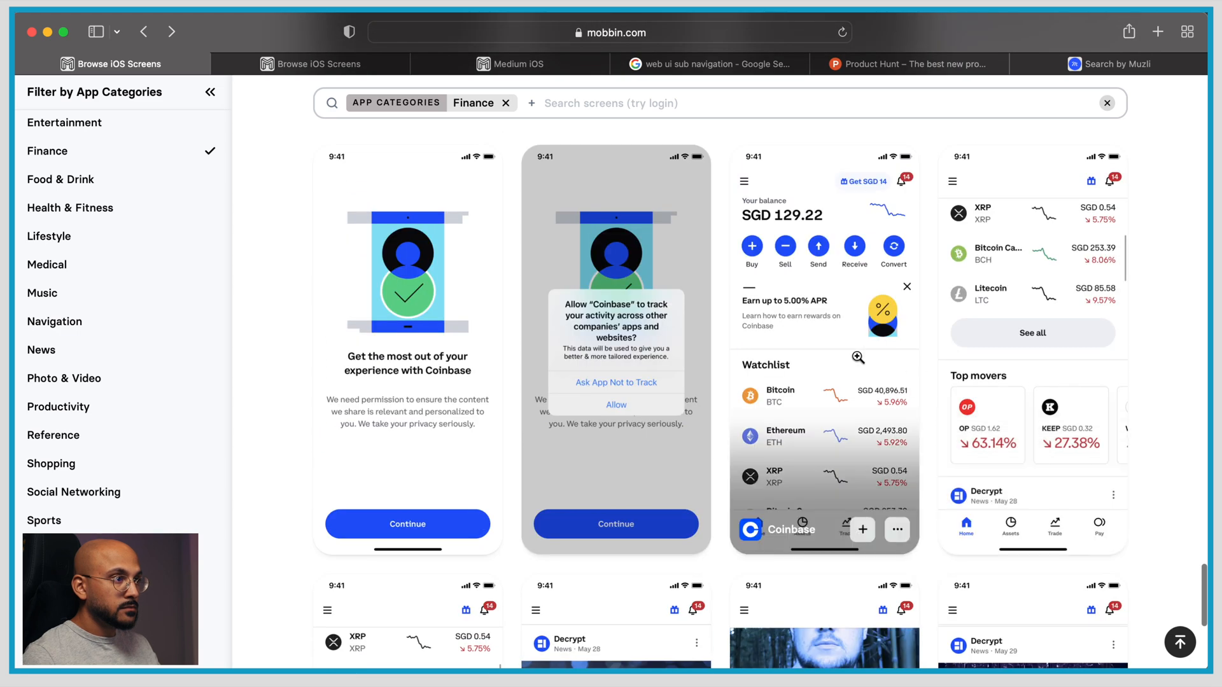
scroll(839, 363, "down", 10)
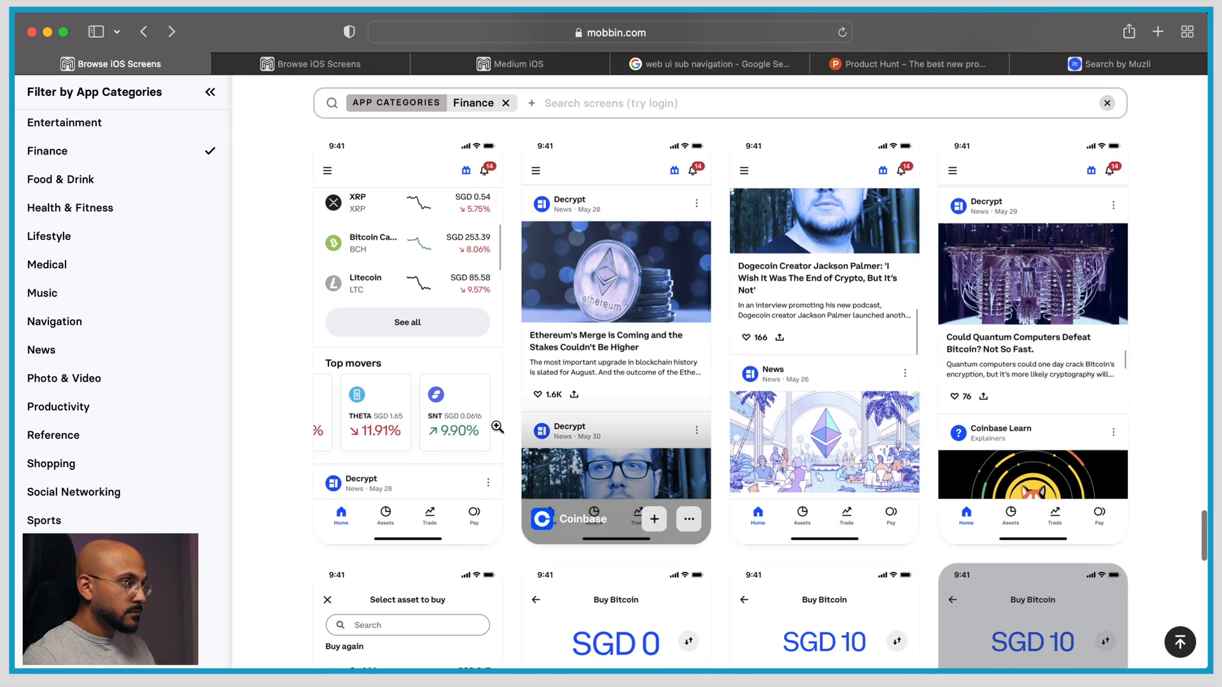
left_click(458, 392)
right_click(476, 377)
left_click(529, 522)
key("super+Tab")
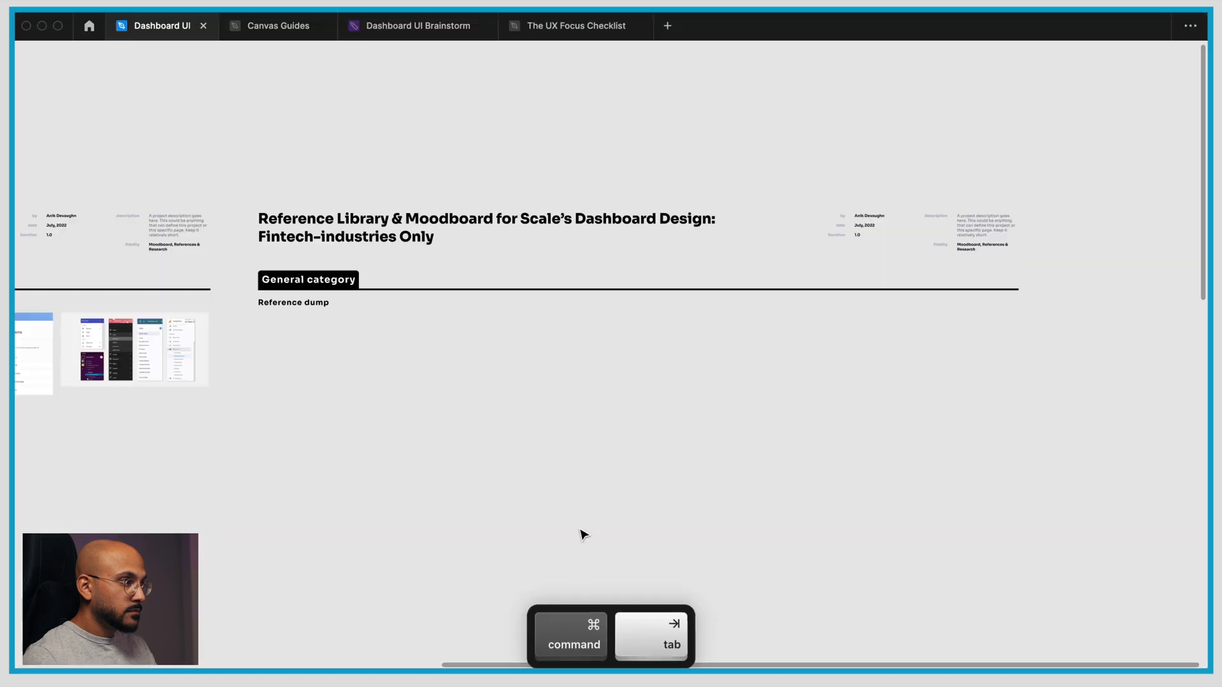
key("super+v")
left_click_drag(597, 332, 282, 352)
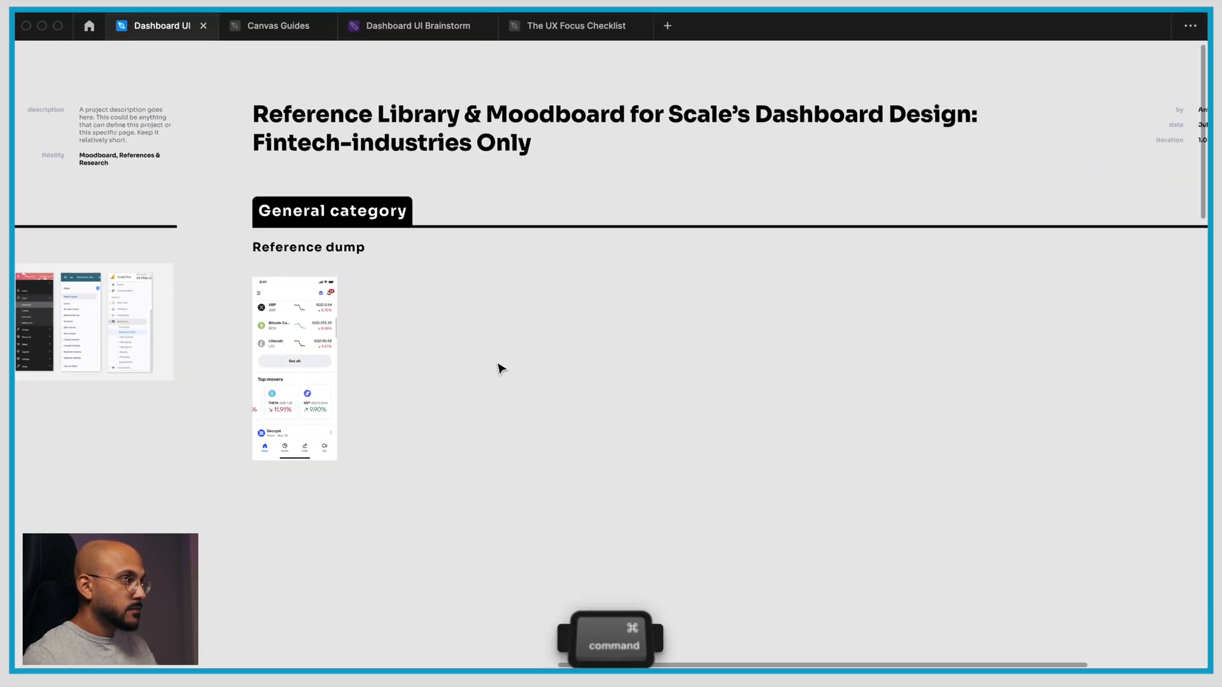
Look through Mobbin's Coinbase screens for trading, asset, notification and settings layouts that could serve as fintech references
key("super+Tab")
scroll(510, 403, "down", 6)
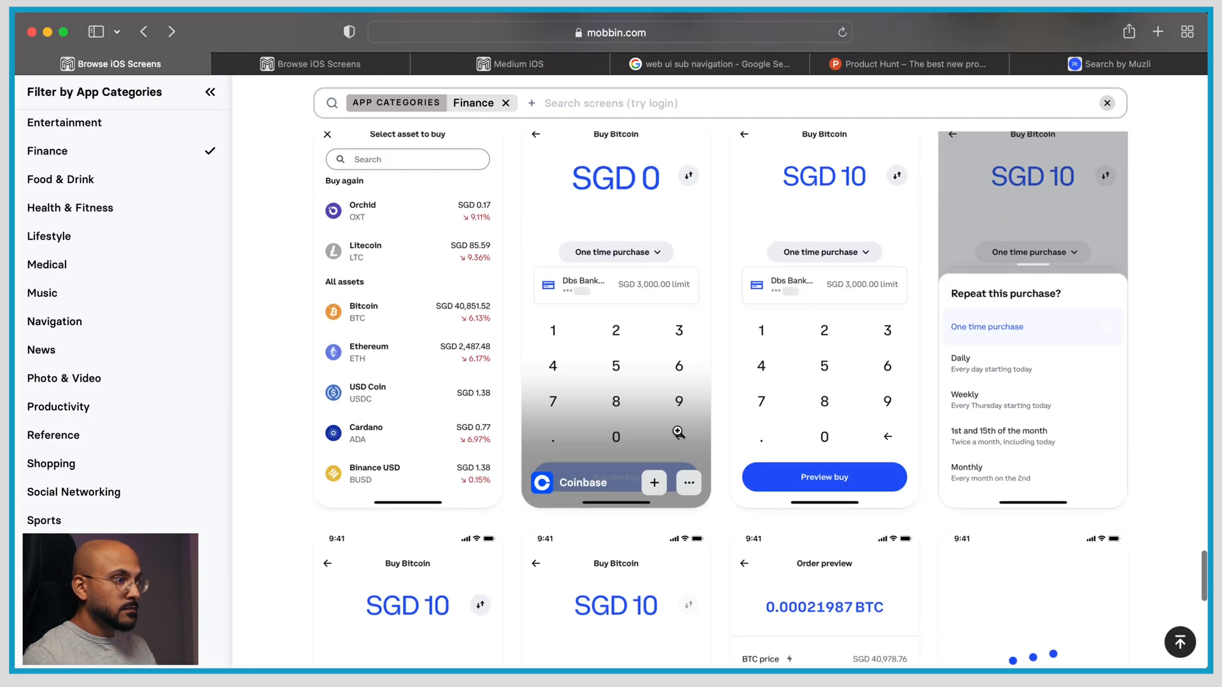
scroll(678, 432, "down", 10)
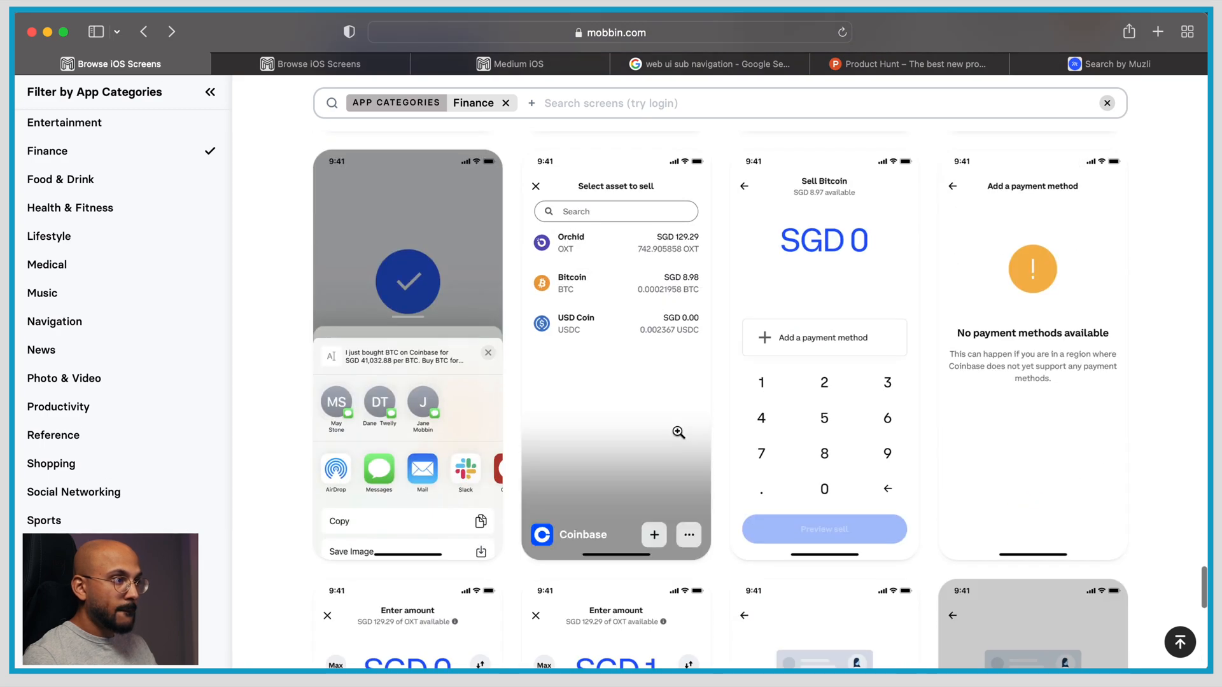
scroll(679, 433, "down", 5)
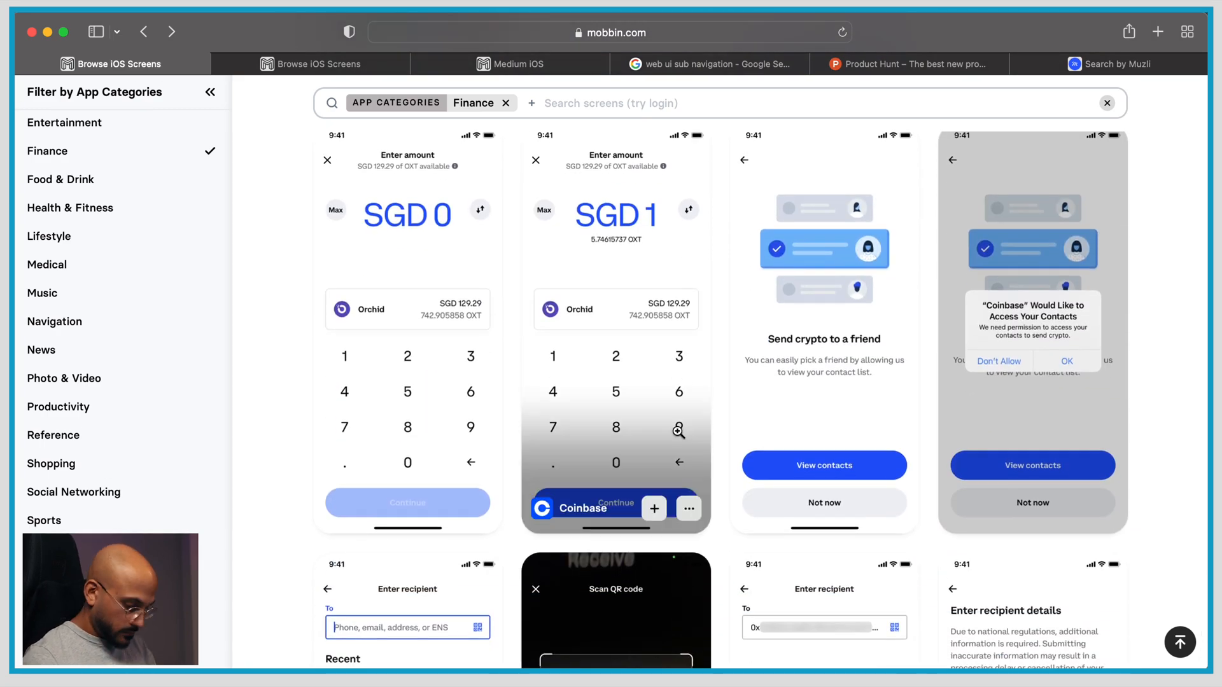
scroll(678, 432, "down", 20)
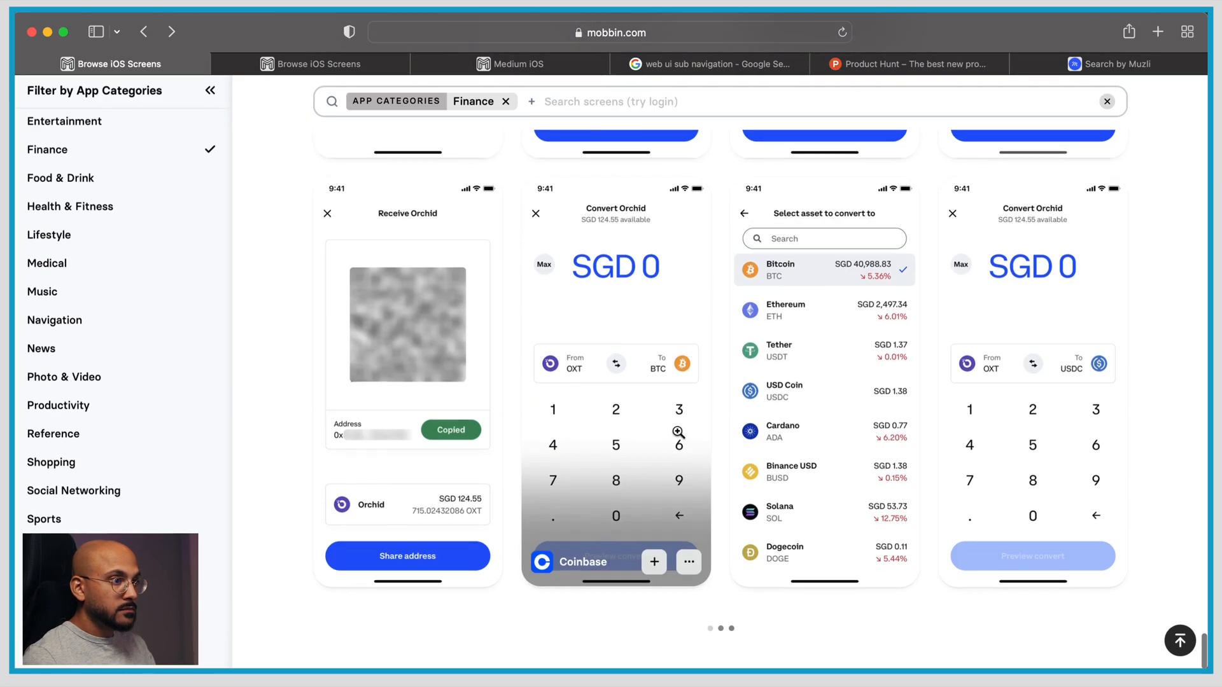
scroll(678, 432, "down", 20)
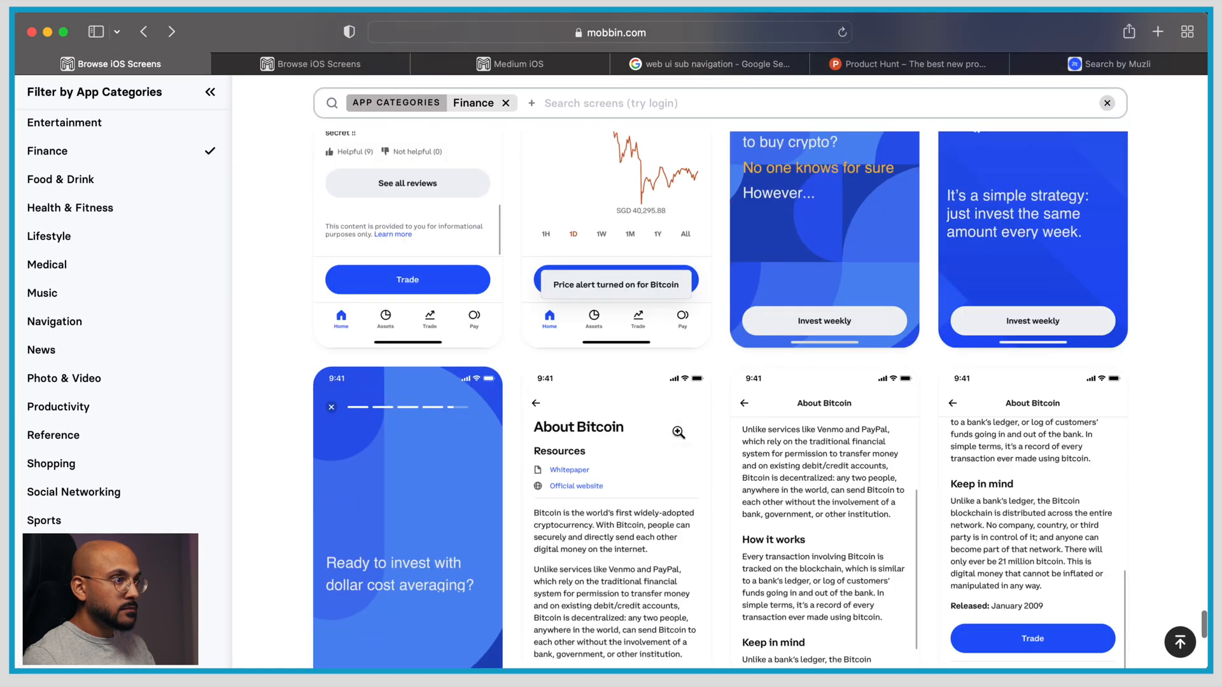
scroll(678, 432, "down", 20)
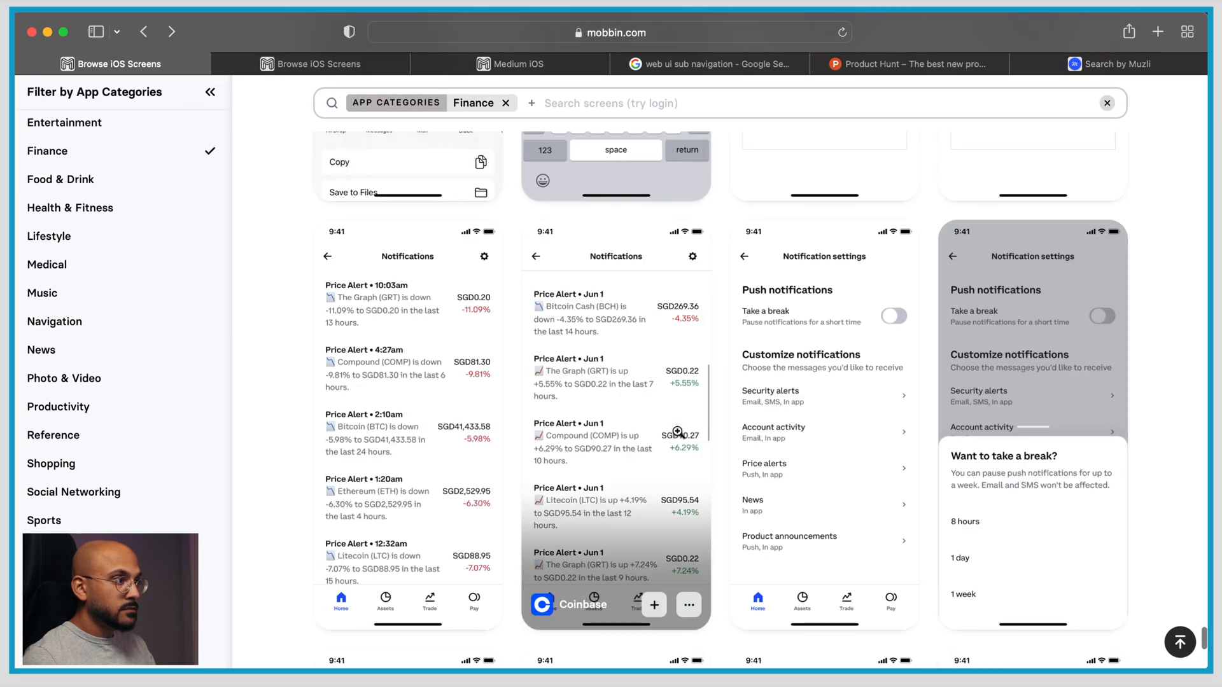
scroll(679, 432, "down", 20)
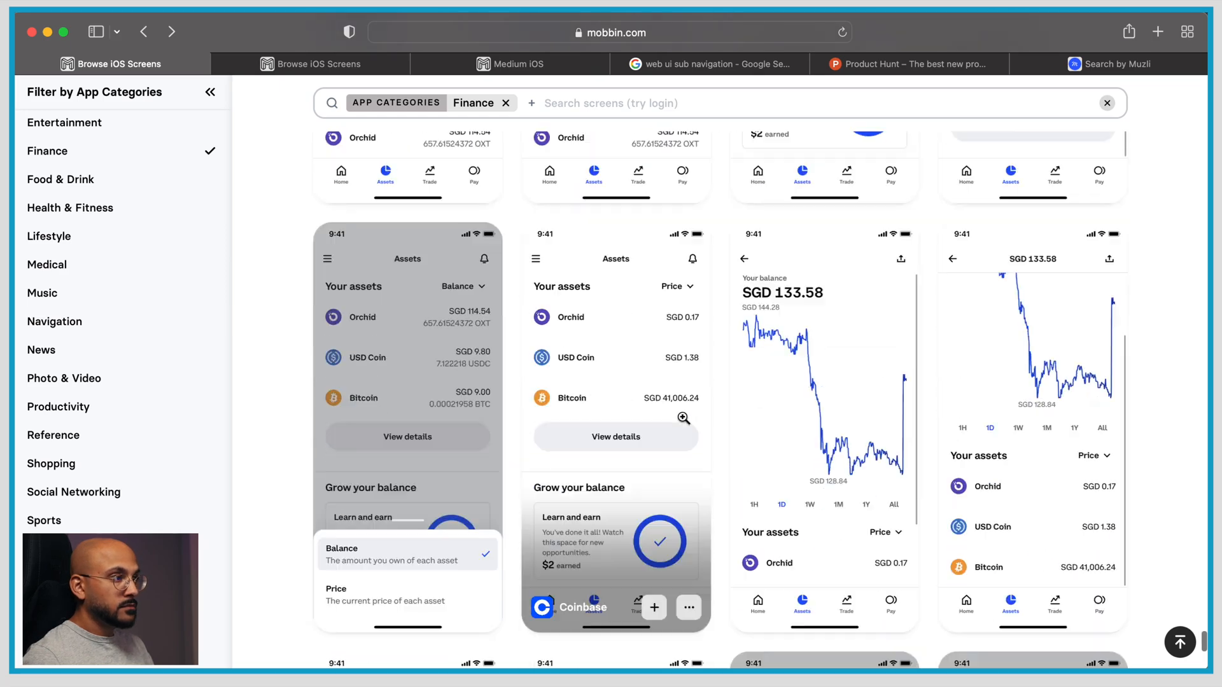
scroll(683, 418, "down", 20)
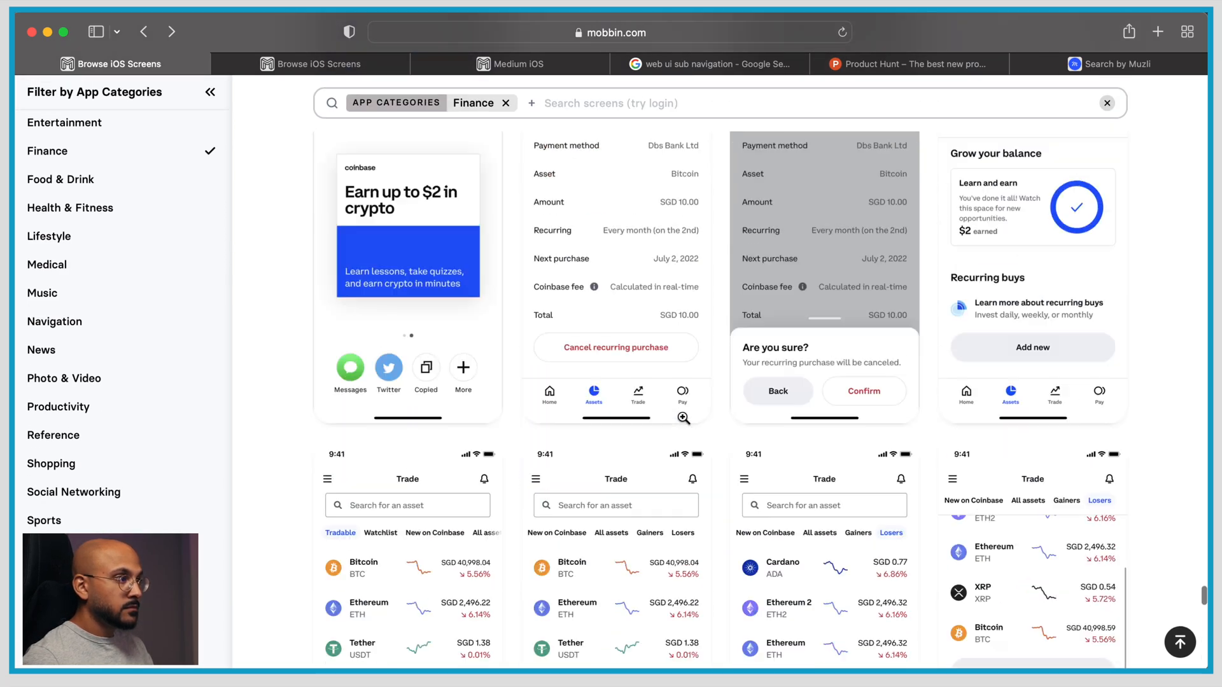
scroll(683, 419, "up", 4)
scroll(684, 418, "up", 8)
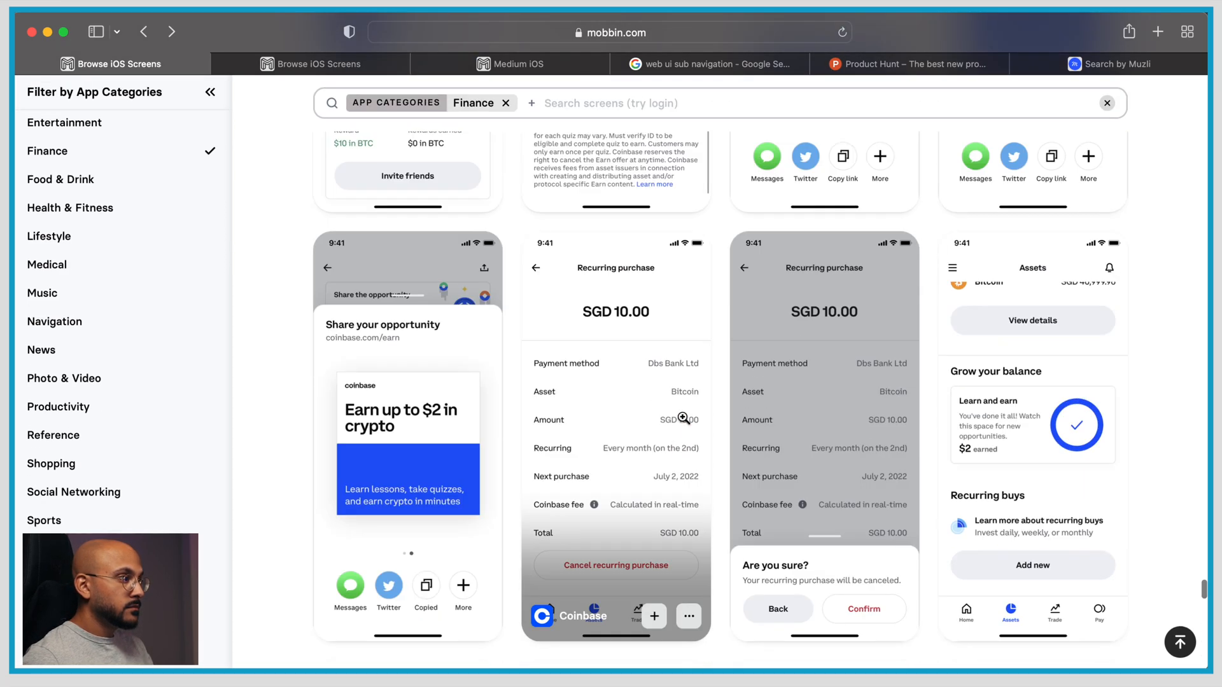
scroll(769, 498, "up", 1)
scroll(769, 498, "down", 8)
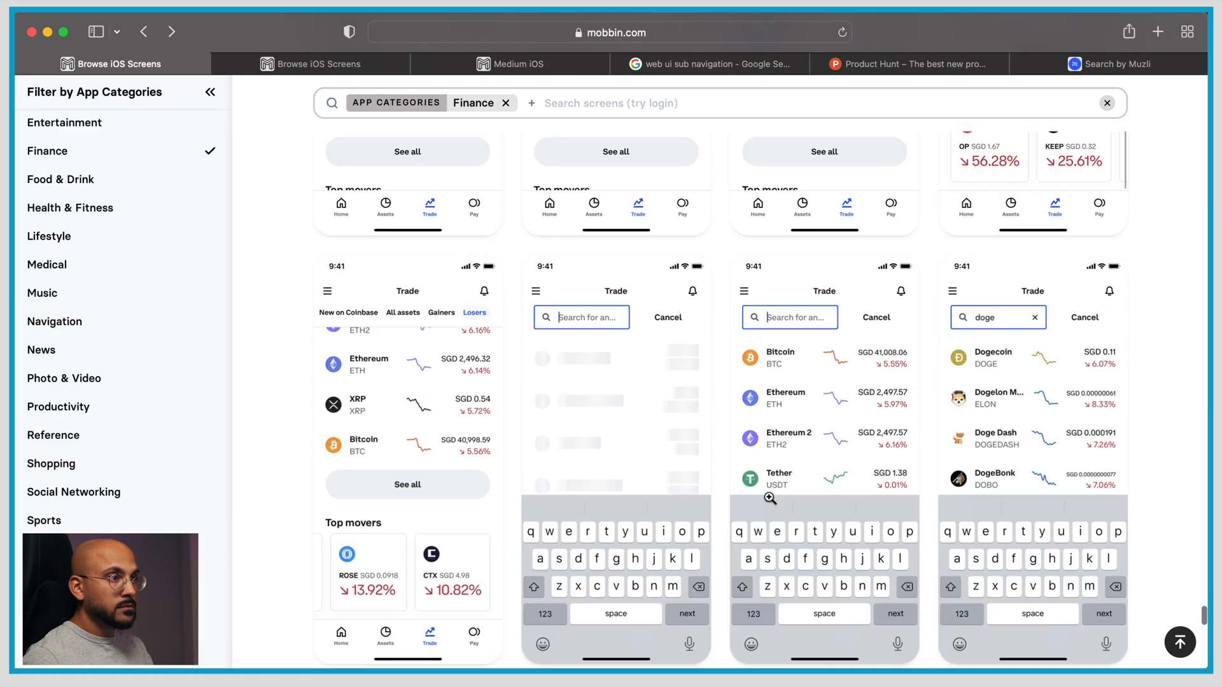
scroll(769, 498, "down", 10)
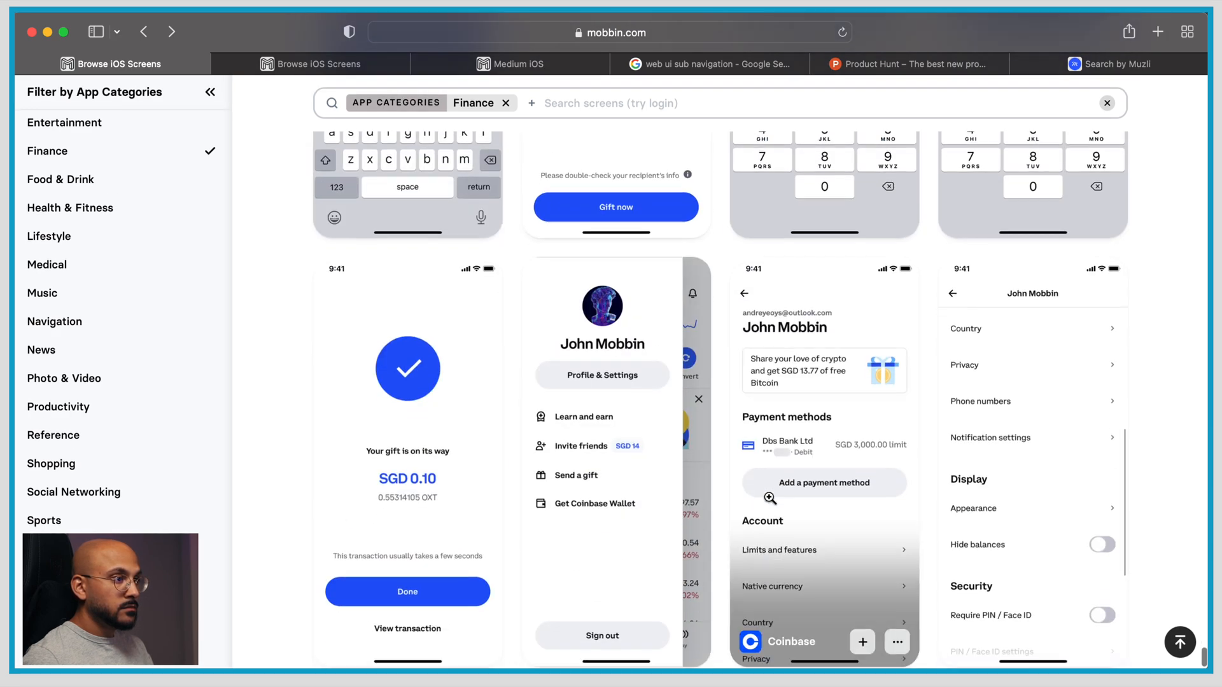
scroll(769, 498, "down", 15)
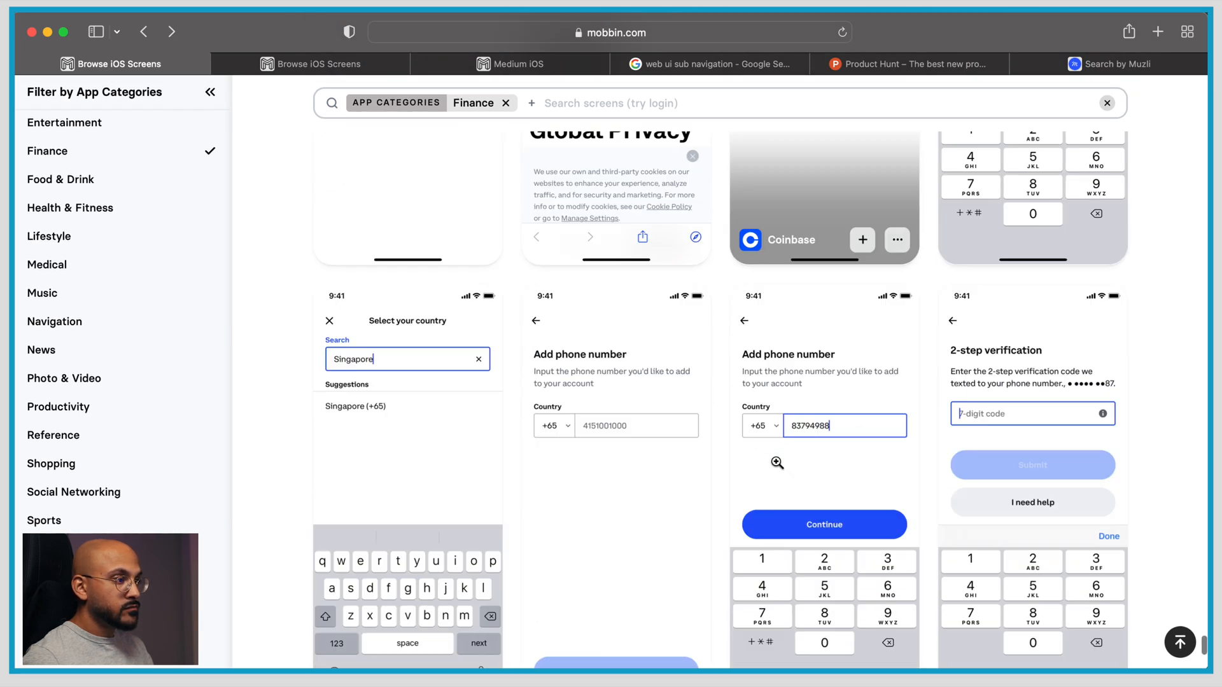
scroll(777, 462, "down", 10)
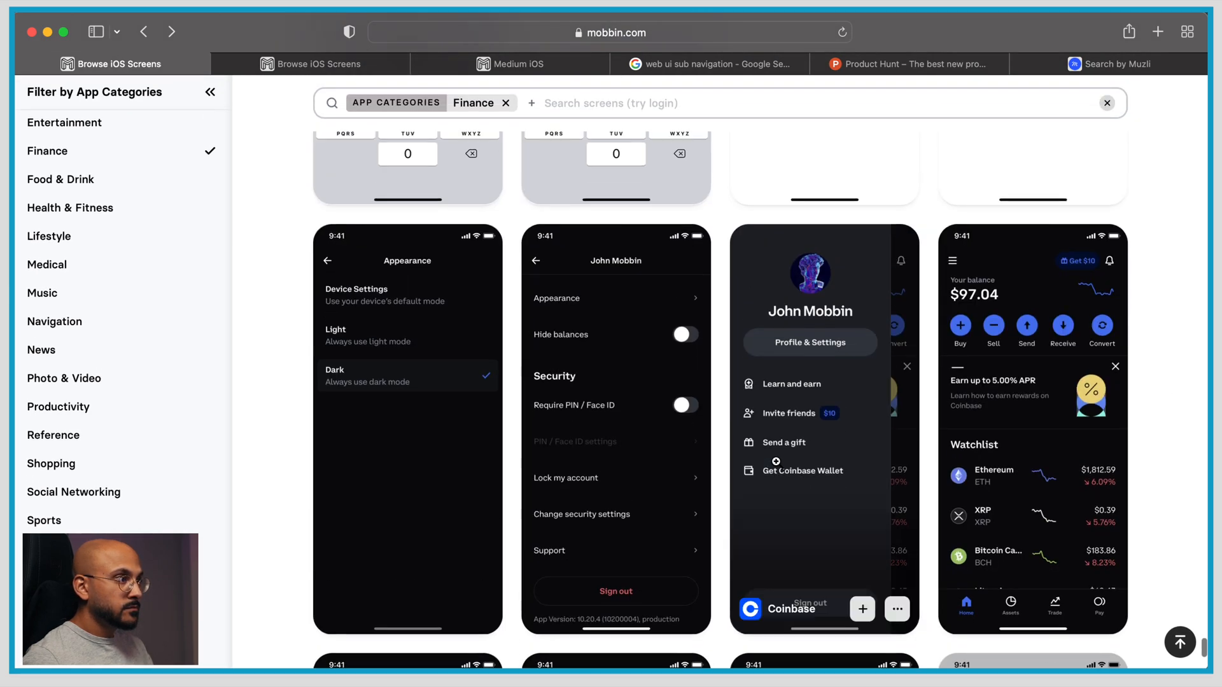
scroll(776, 461, "down", 15)
scroll(777, 463, "down", 20)
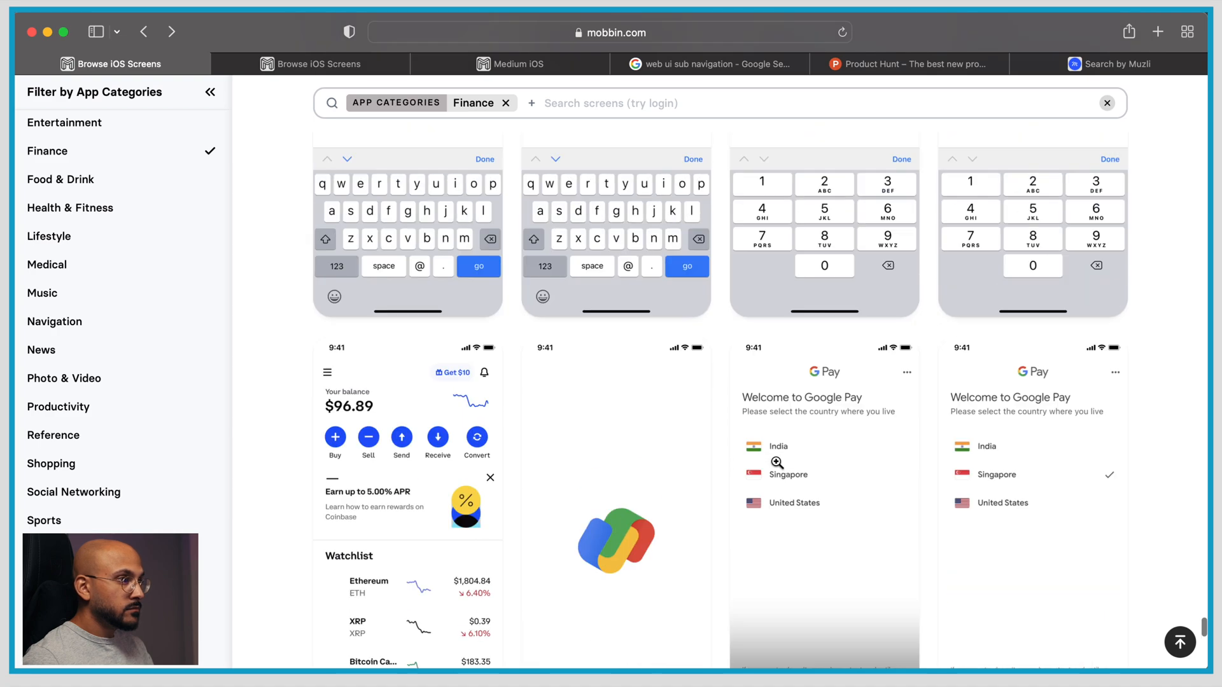
Copy Google Pay's Explore screen with the offers search from Mobbin and paste it beside the Coinbase screen in Figma's Reference dump row
scroll(777, 462, "up", 2)
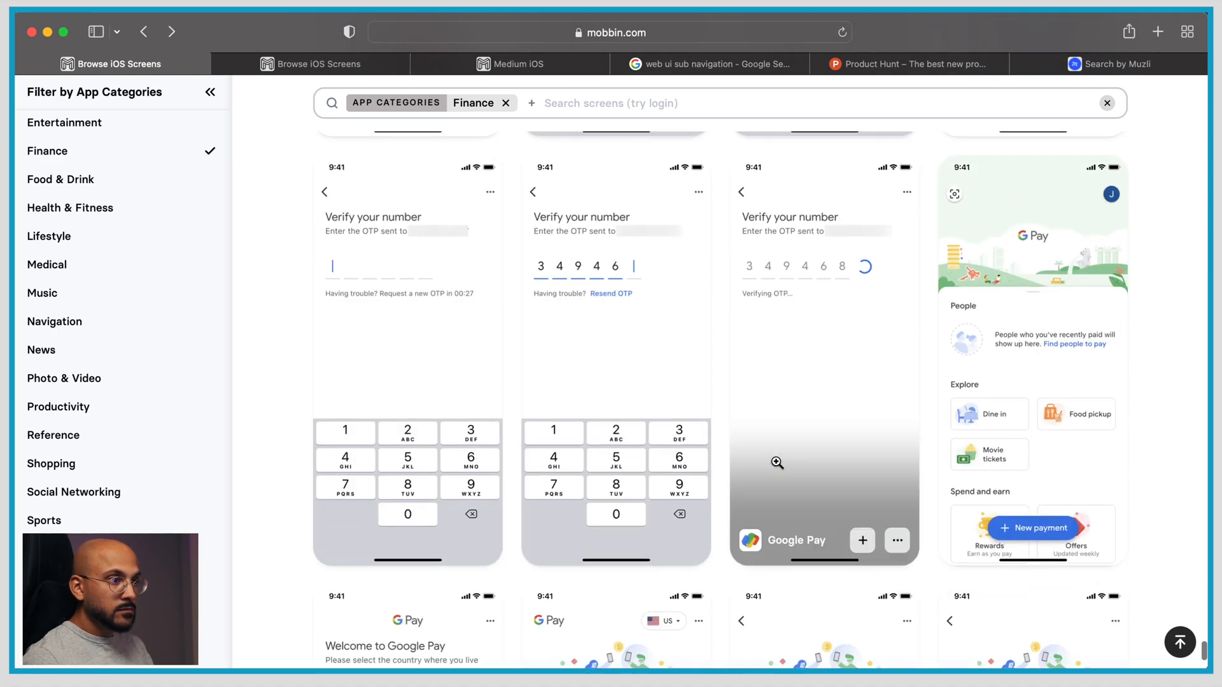
scroll(1086, 437, "up", 15)
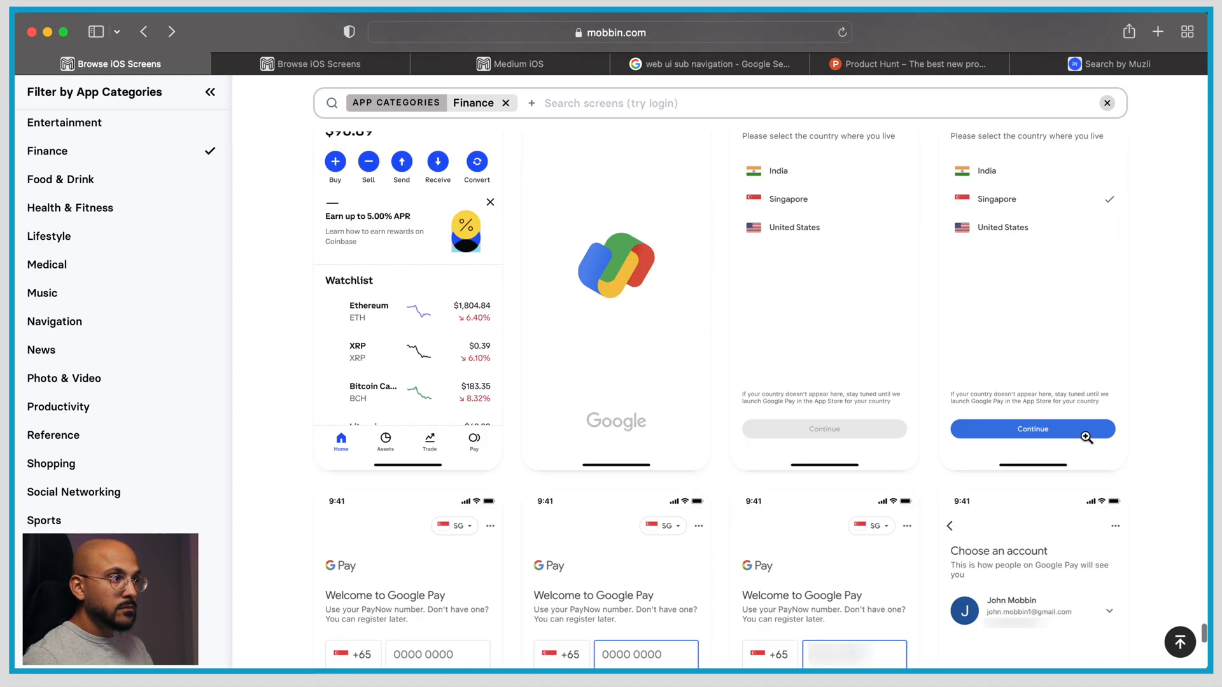
scroll(1086, 438, "down", 14)
scroll(848, 471, "down", 20)
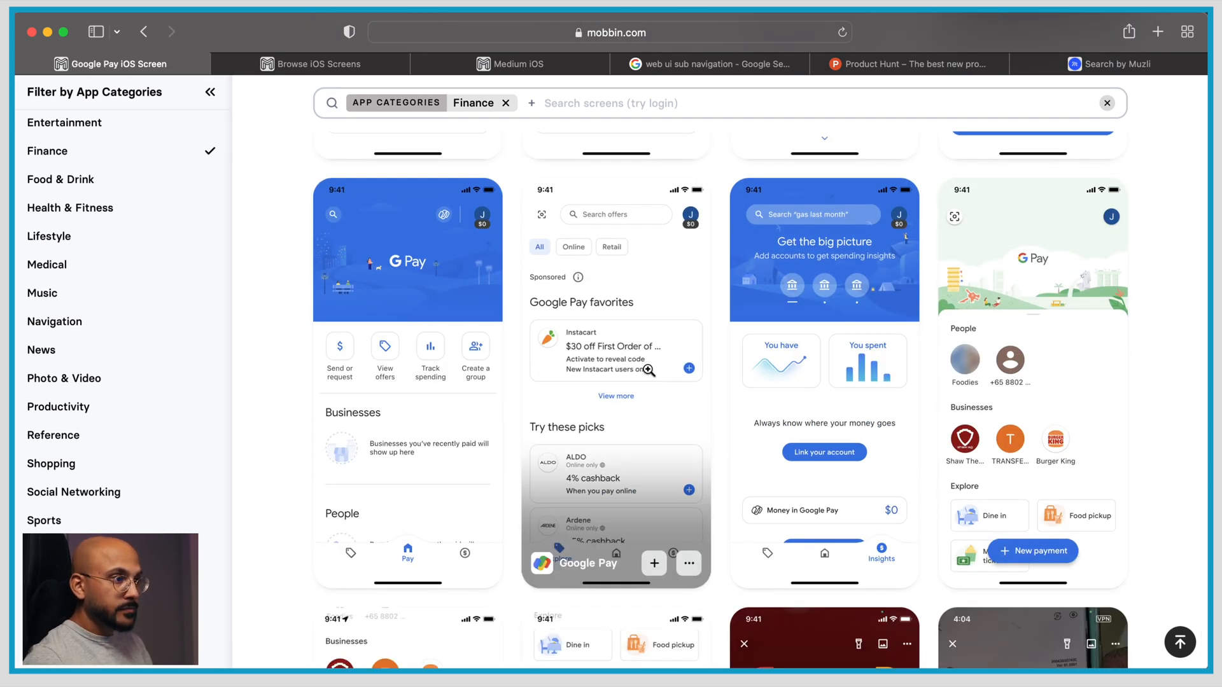
left_click(648, 370)
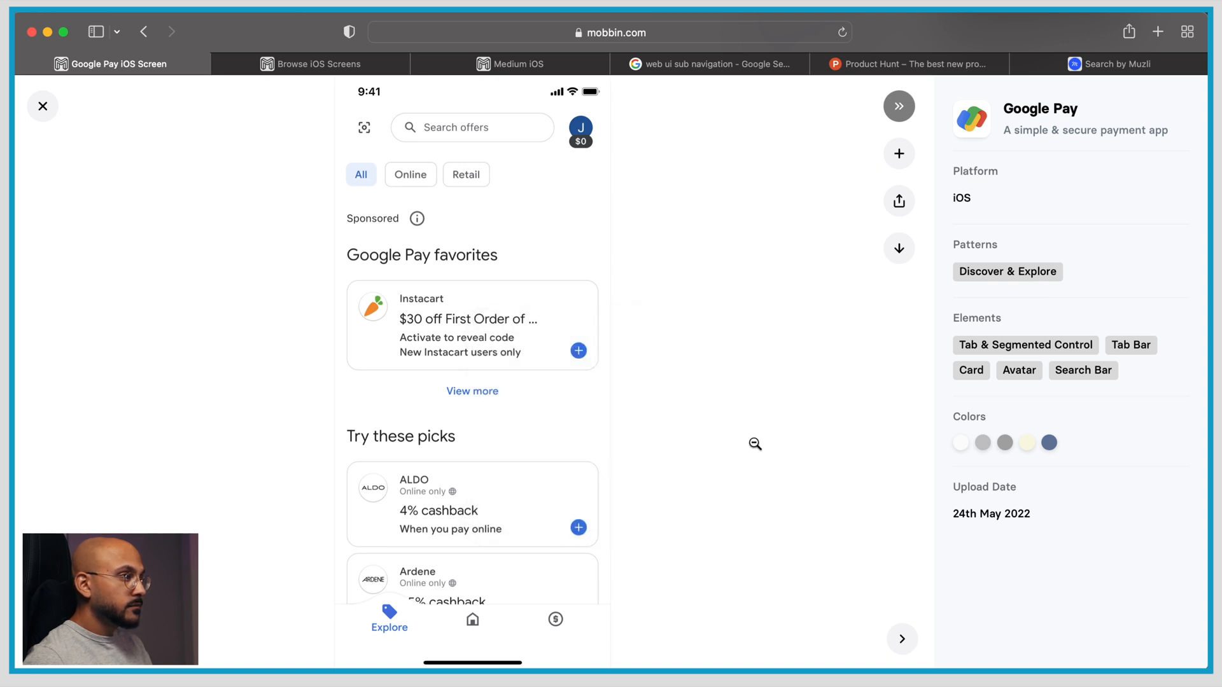
key("super+Tab")
key("super+v")
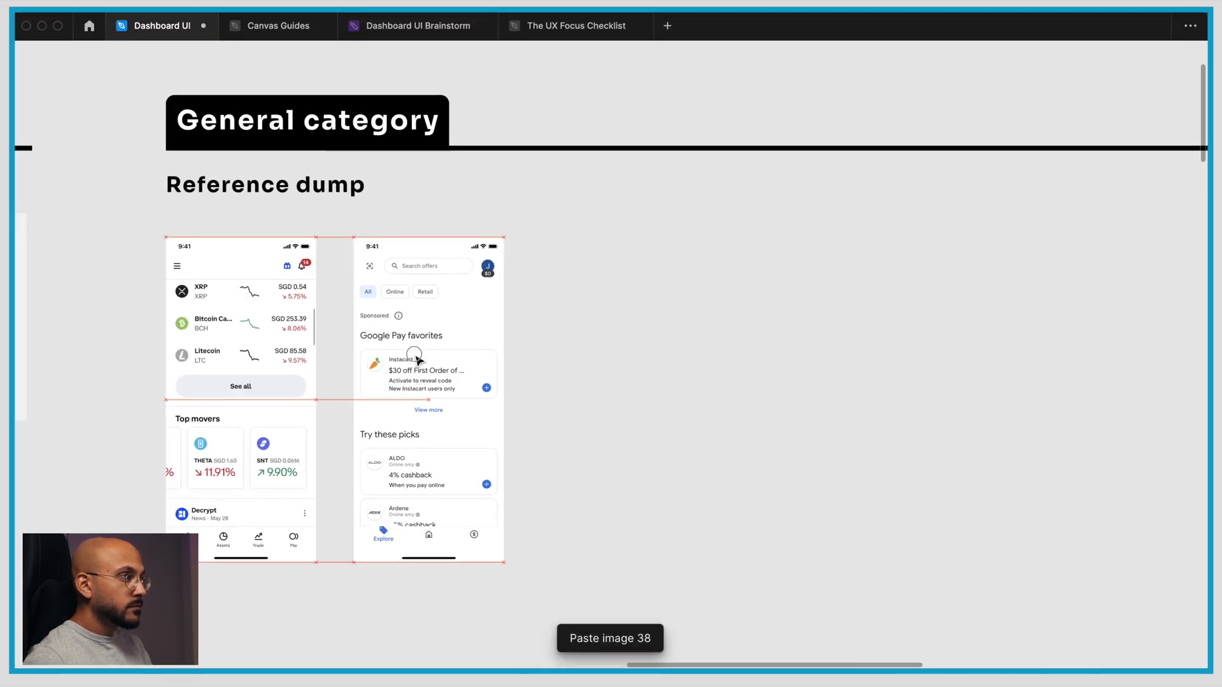
Return to Mobbin's Finance screens and look through Google Pay's payment, food pickup, rewards, bank-linking and card setup layouts for fintech references
key("super+Tab")
left_click(613, 343)
scroll(613, 343, "down", 10)
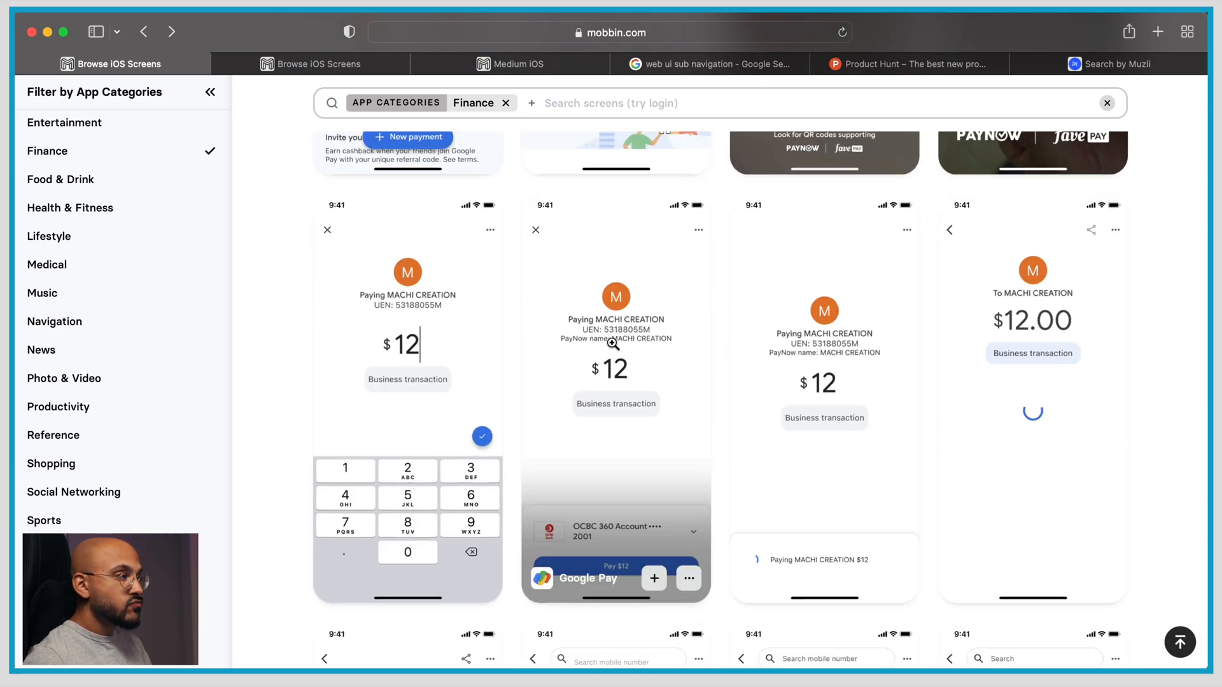
scroll(613, 343, "down", 10)
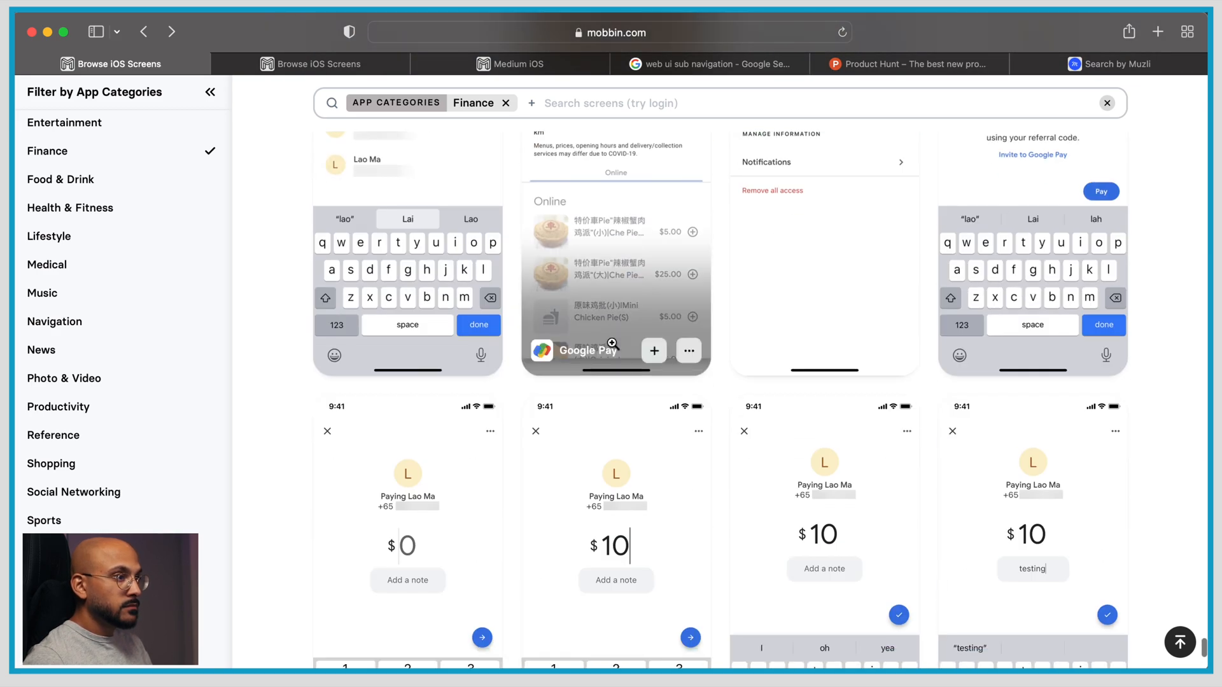
scroll(613, 343, "down", 10)
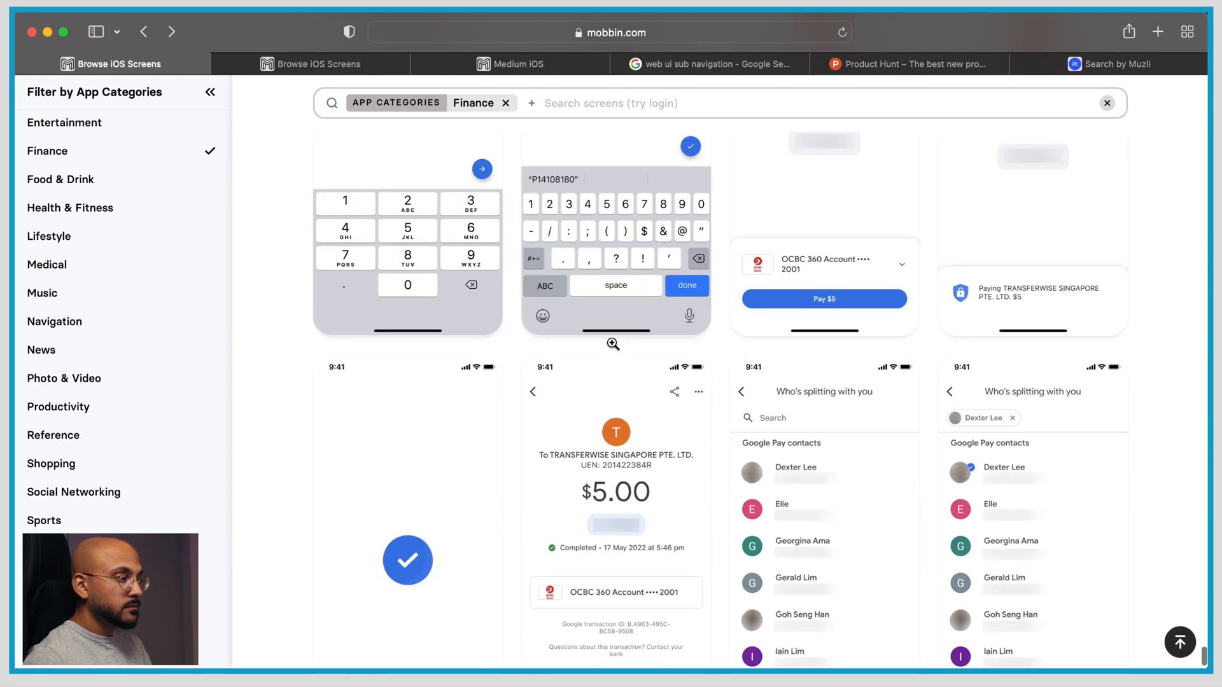
scroll(948, 383, "down", 15)
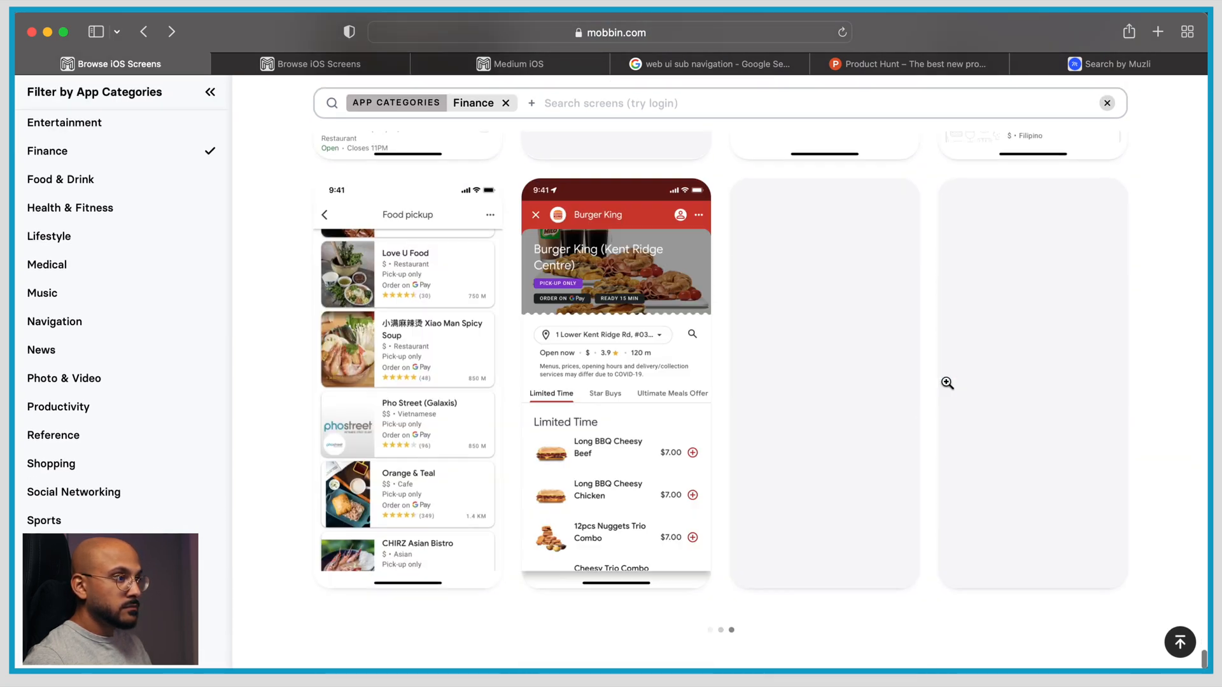
scroll(947, 383, "down", 15)
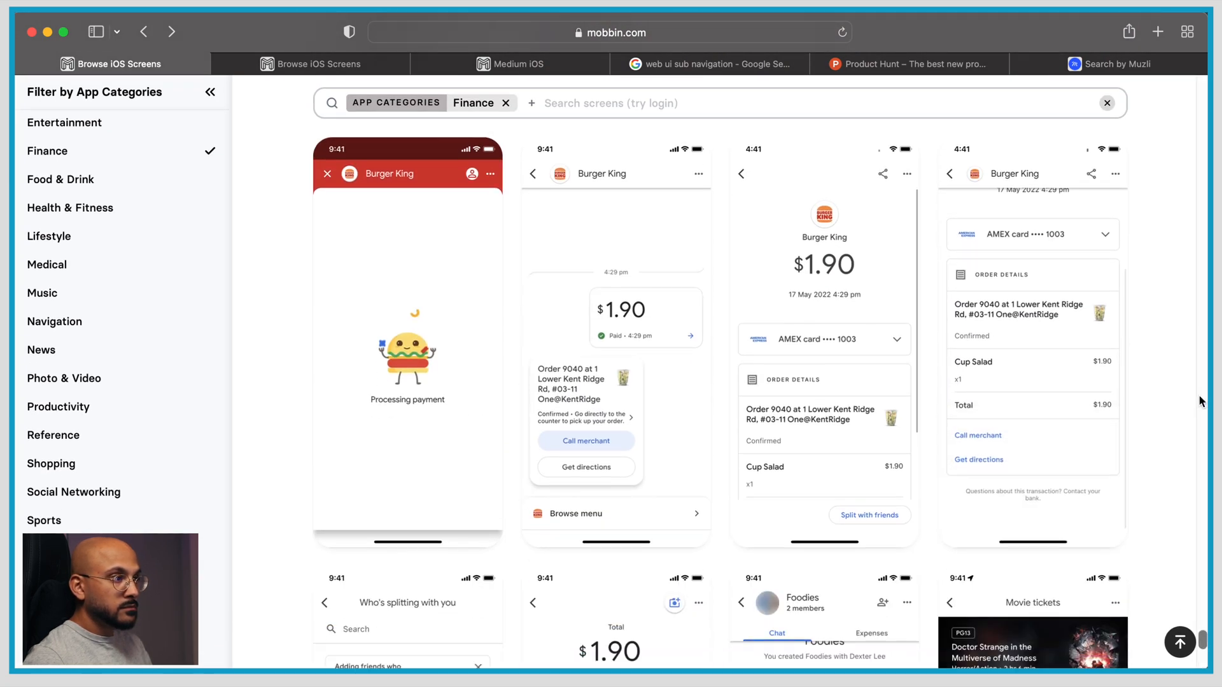
scroll(1200, 401, "down", 15)
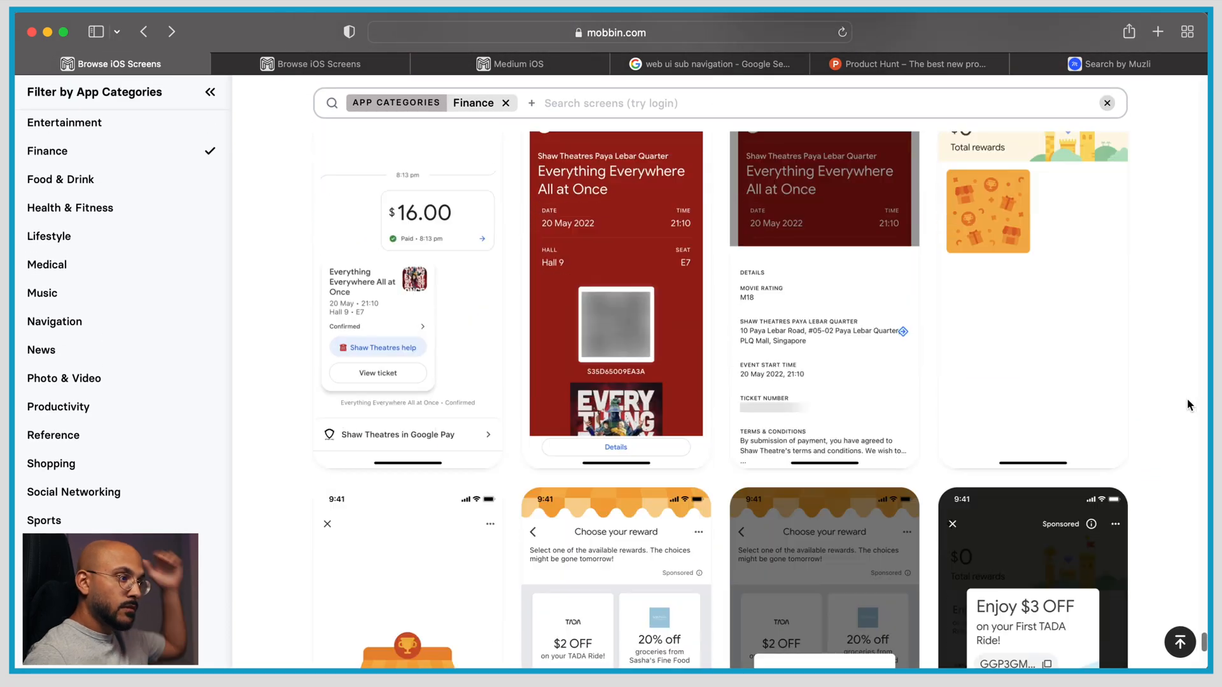
scroll(1187, 405, "down", 15)
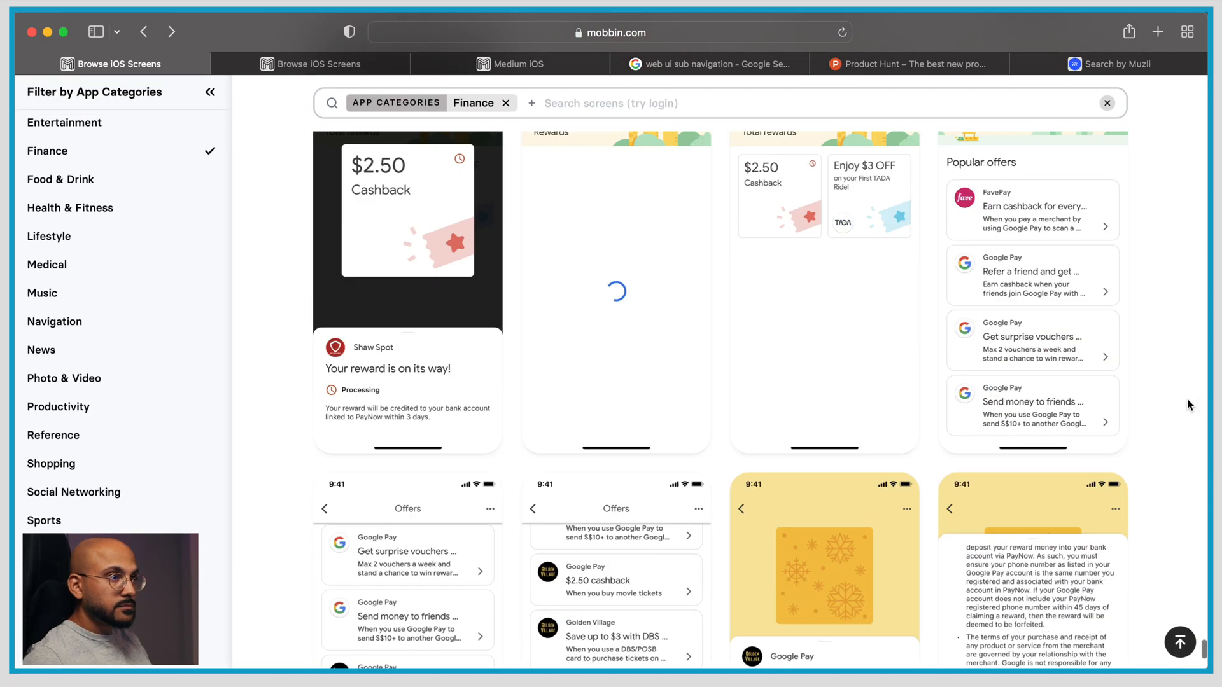
scroll(1187, 405, "down", 15)
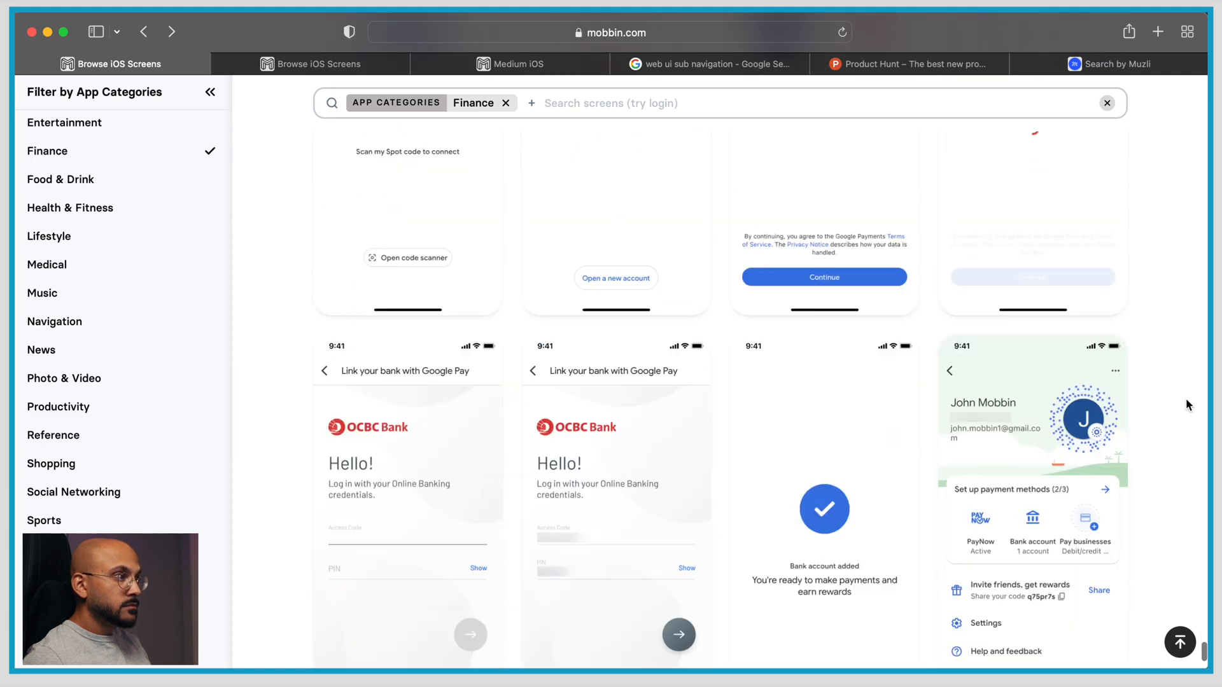
scroll(1186, 399, "up", 10)
scroll(1186, 399, "down", 15)
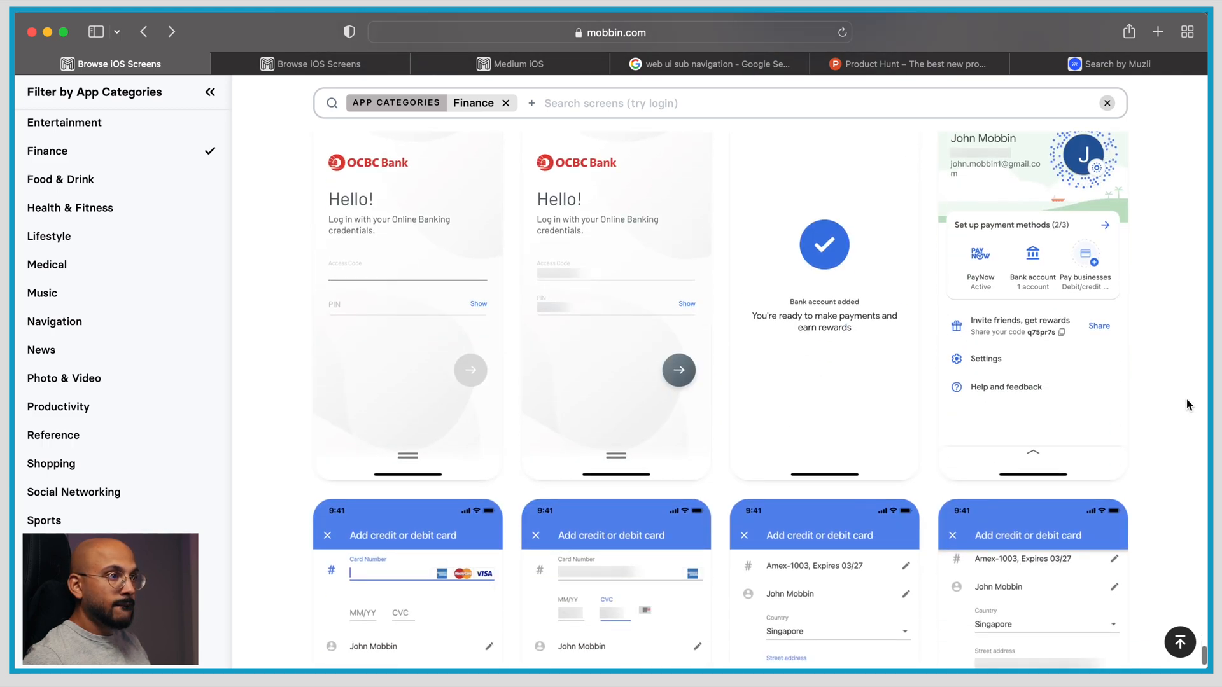
scroll(1186, 399, "down", 15)
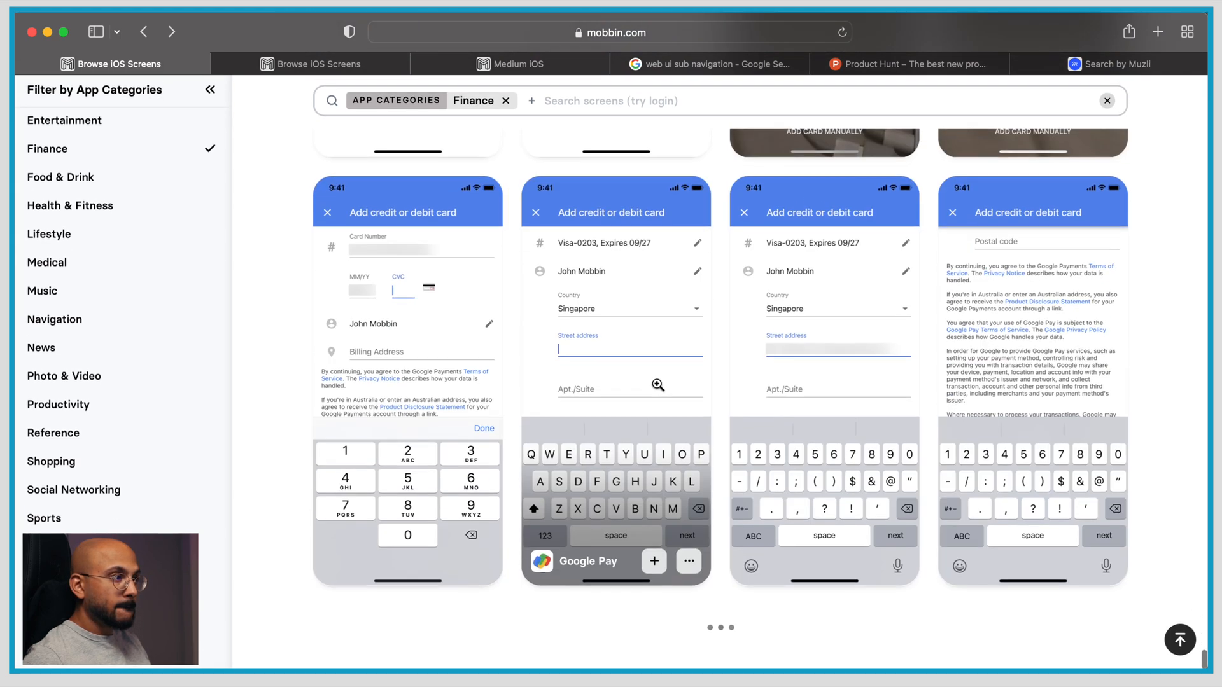
scroll(658, 385, "down", 15)
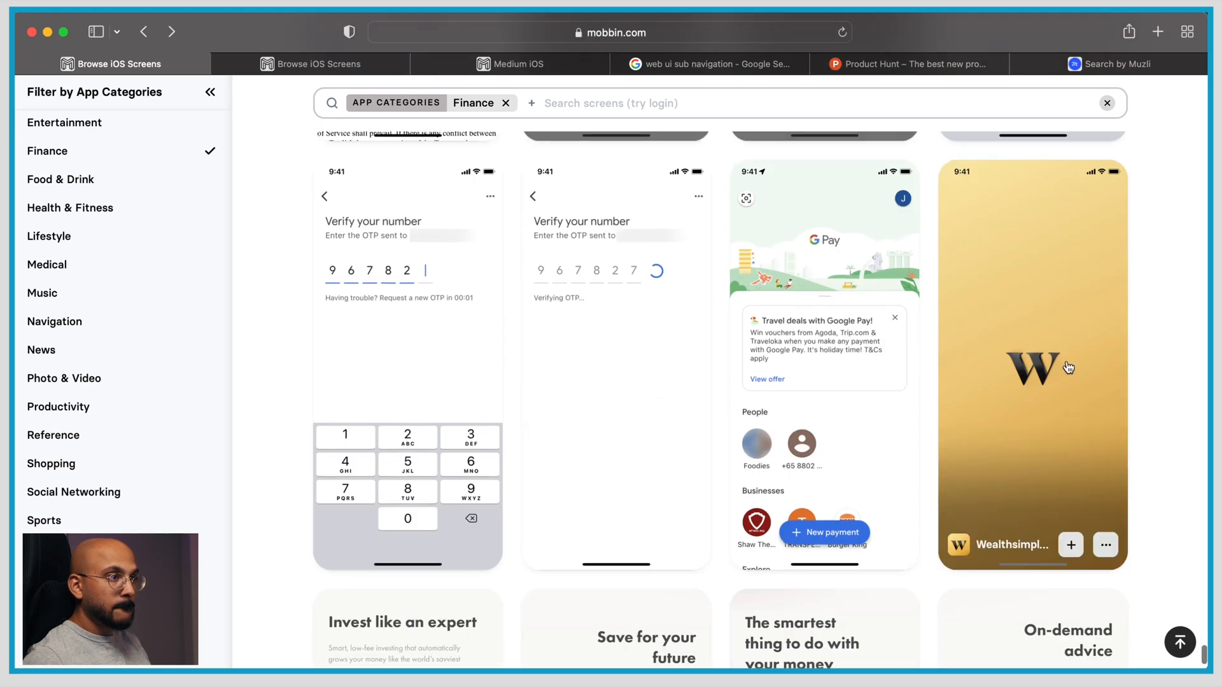
Copy Wealthsimple's home screen with the Two Women Money Diaries card from Mobbin and paste it beside the Google Pay screen in Figma
scroll(1068, 367, "down", 15)
scroll(1069, 367, "down", 15)
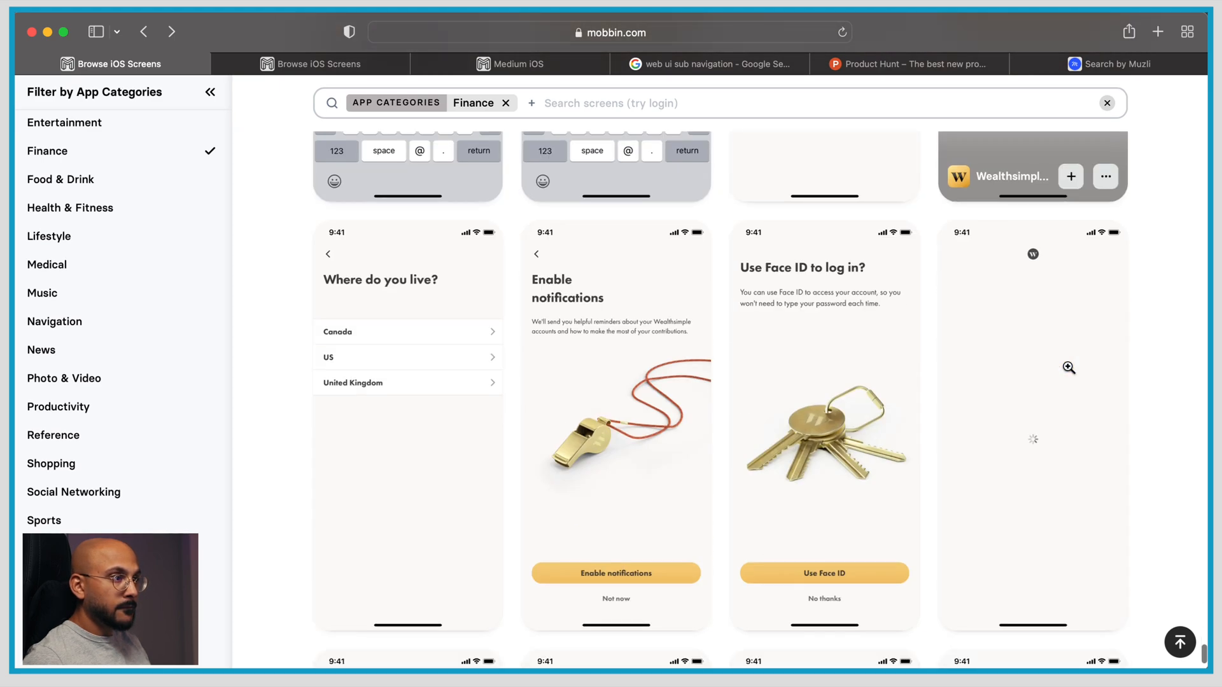
scroll(1069, 371, "down", 15)
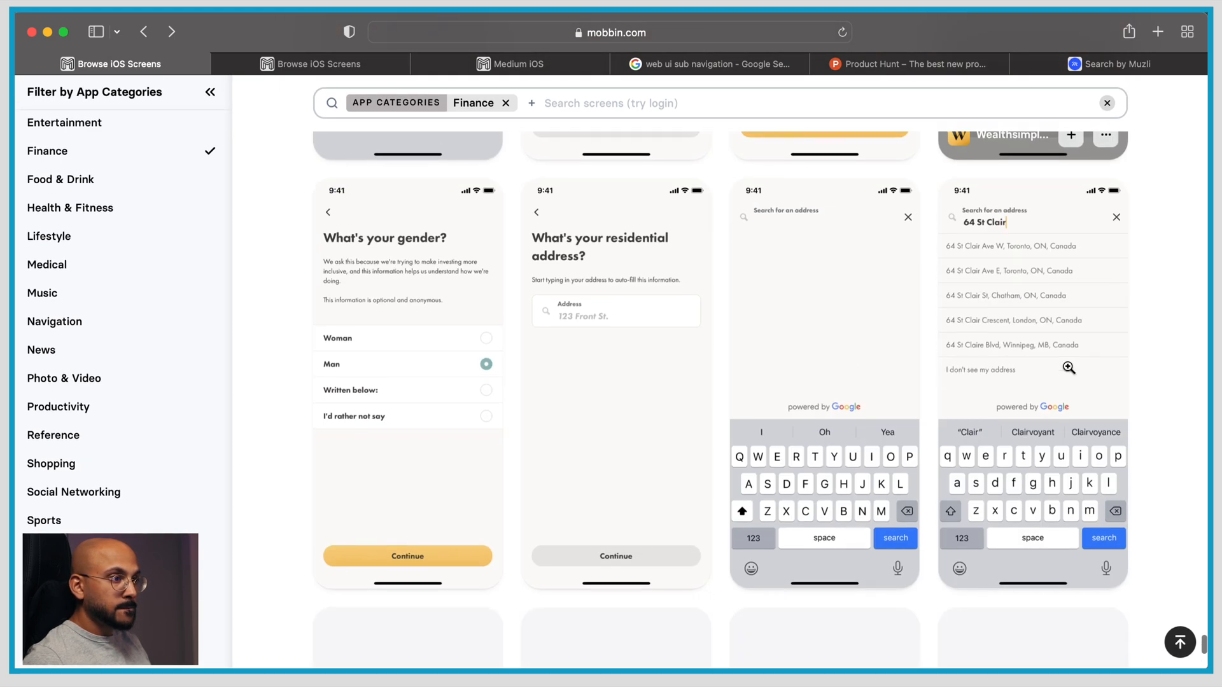
scroll(1069, 368, "down", 3)
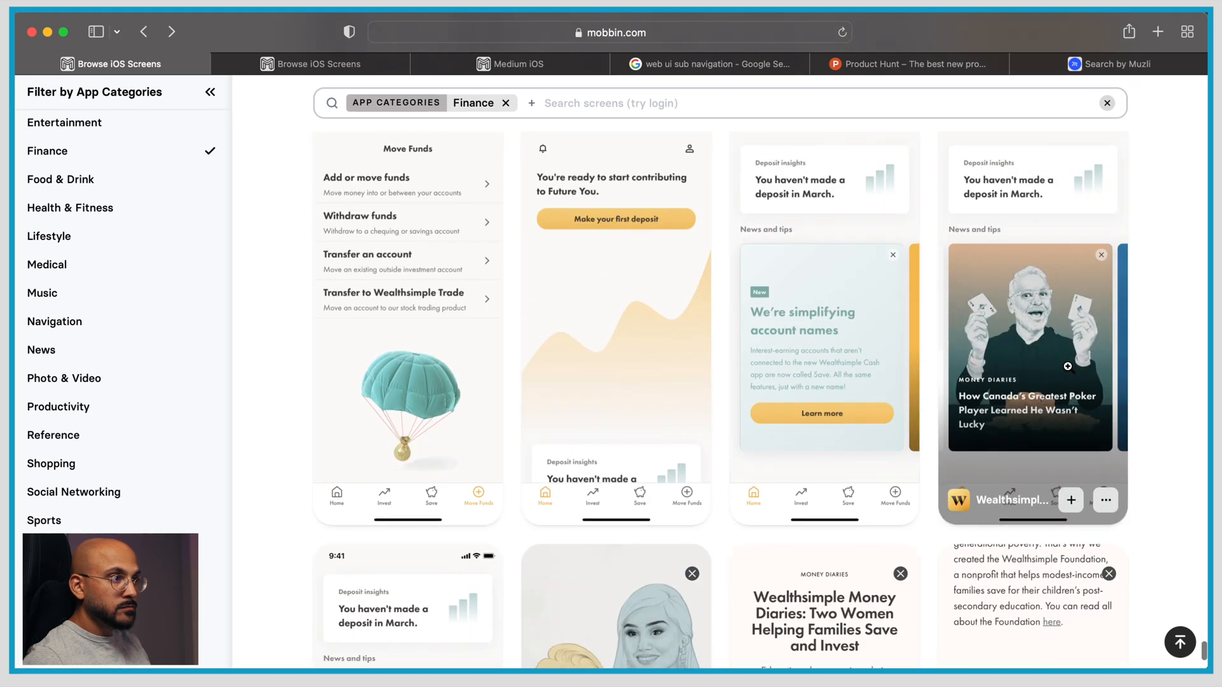
scroll(1067, 366, "down", 15)
scroll(1069, 367, "up", 8)
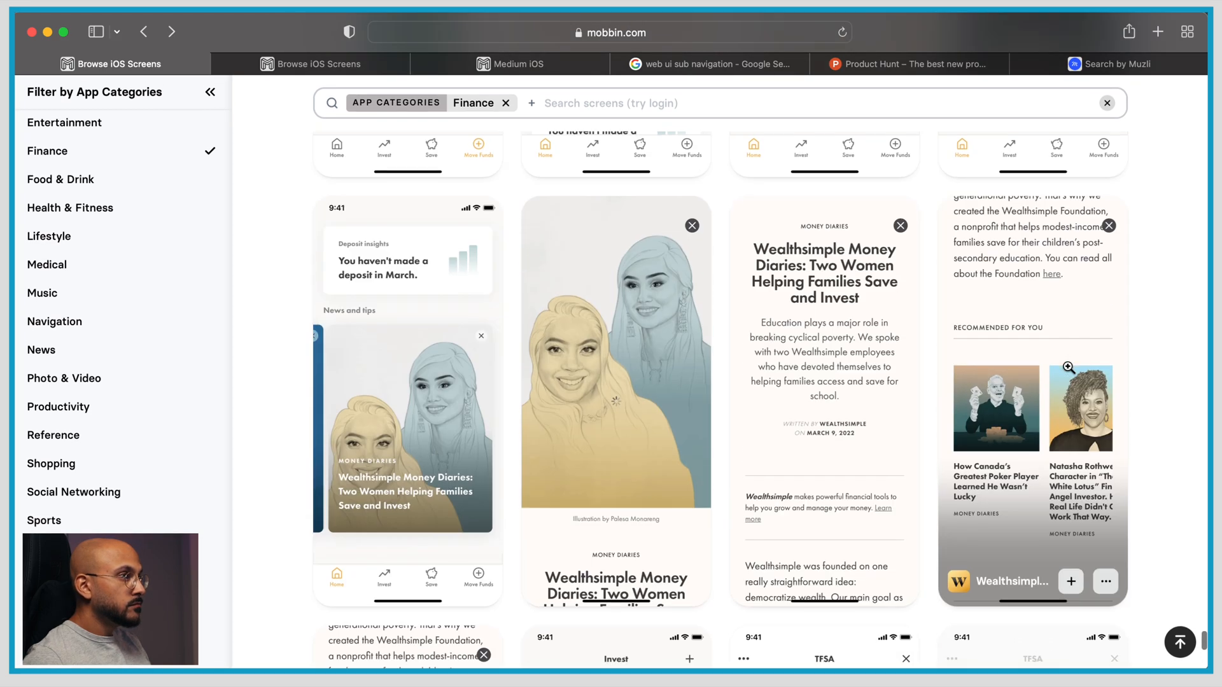
left_click(382, 287)
right_click(486, 274)
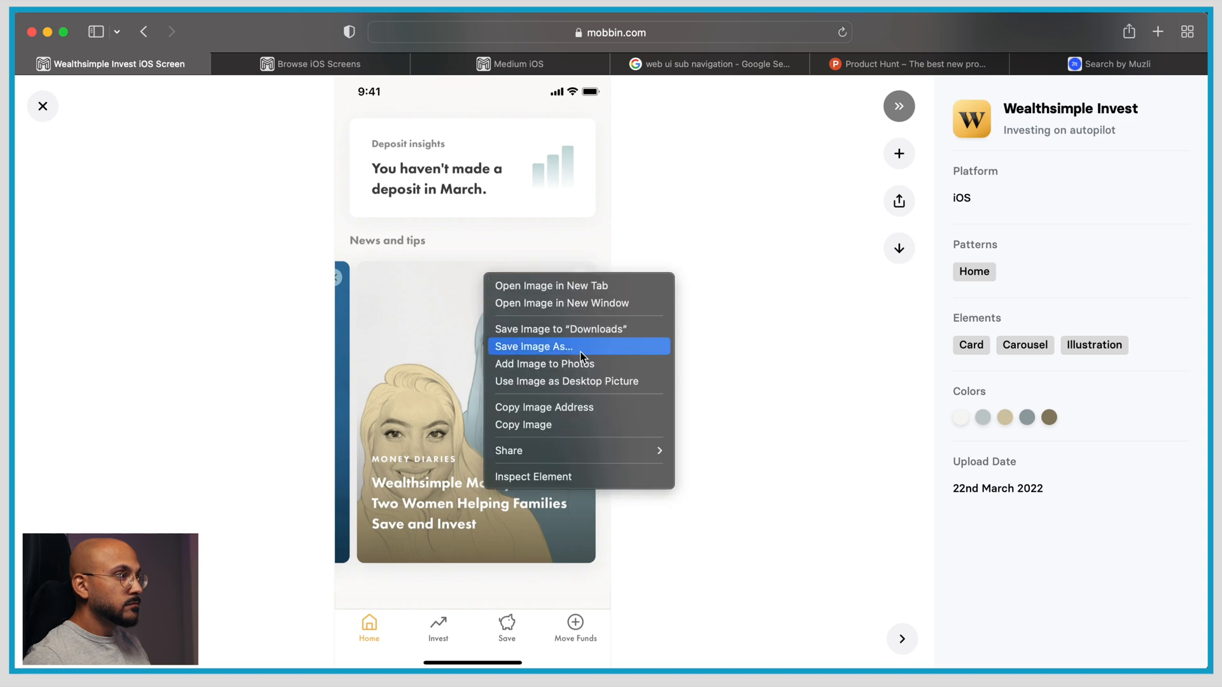
left_click(592, 421)
key("super+Tab")
key("super+v")
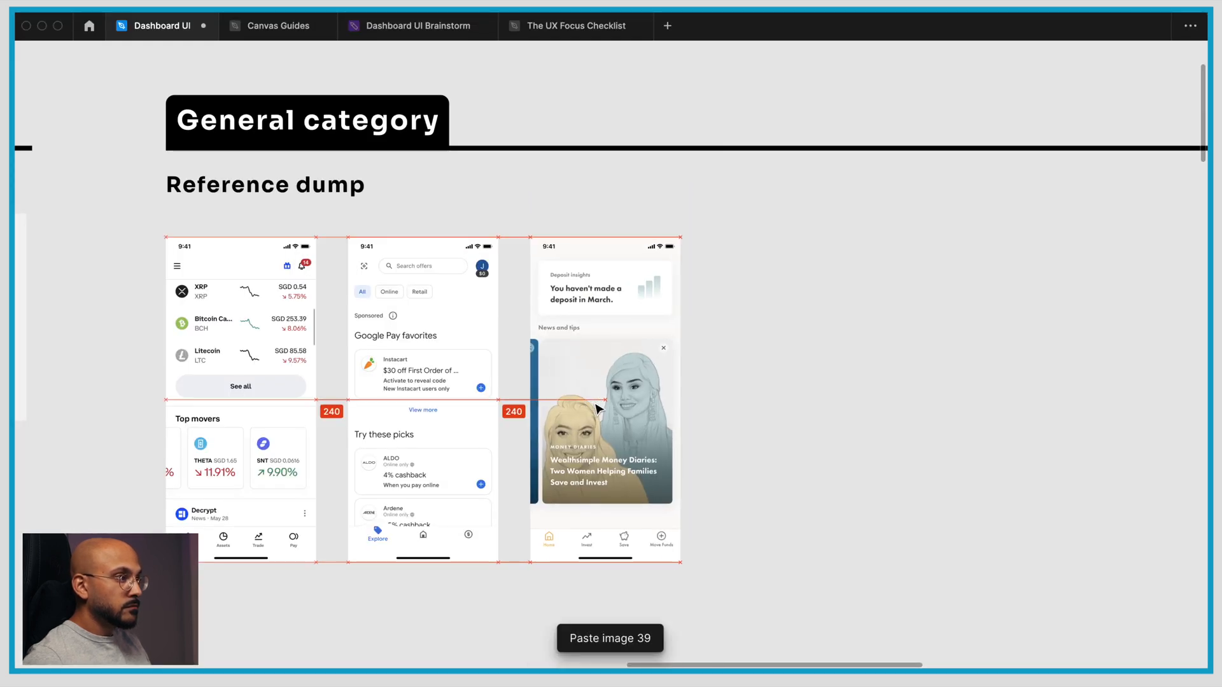
Copy Wealthsimple's article screen with the Recommended for you carousel from Mobbin and paste it into Figma's Reference dump row
key("super+Tab")
key("Escape")
scroll(789, 370, "down", 1)
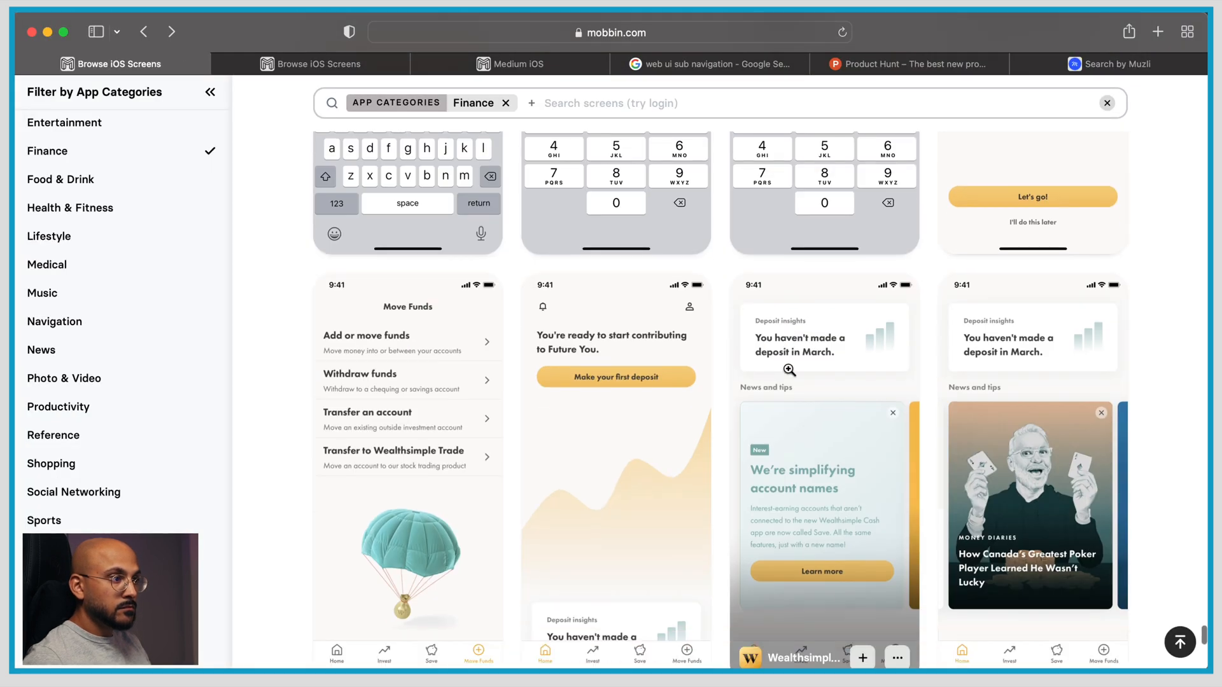
scroll(789, 369, "down", 10)
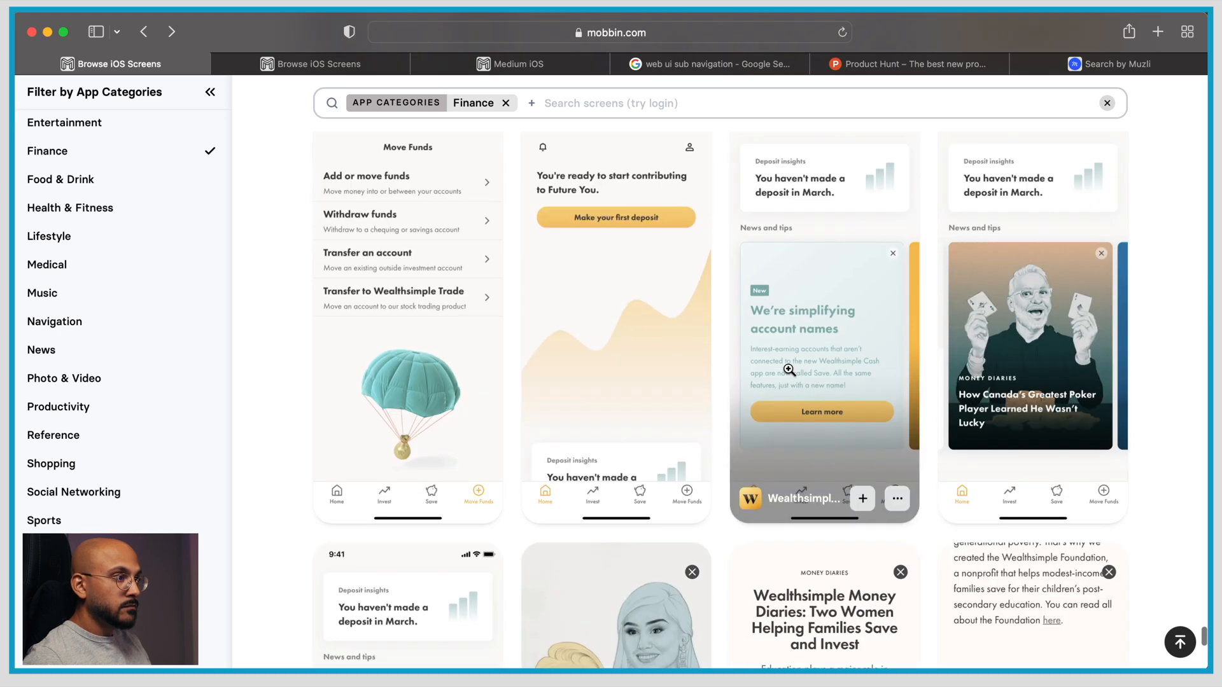
scroll(652, 457, "down", 3)
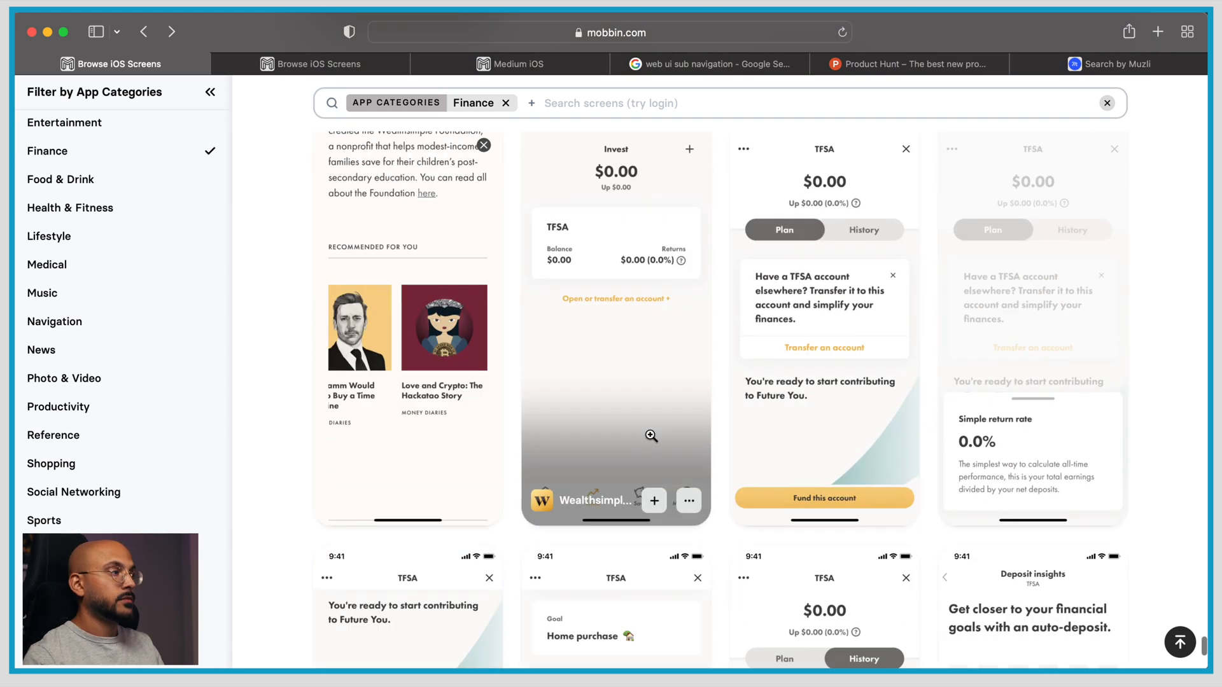
left_click(496, 341)
right_click(551, 307)
left_click(645, 455)
key("super+Tab")
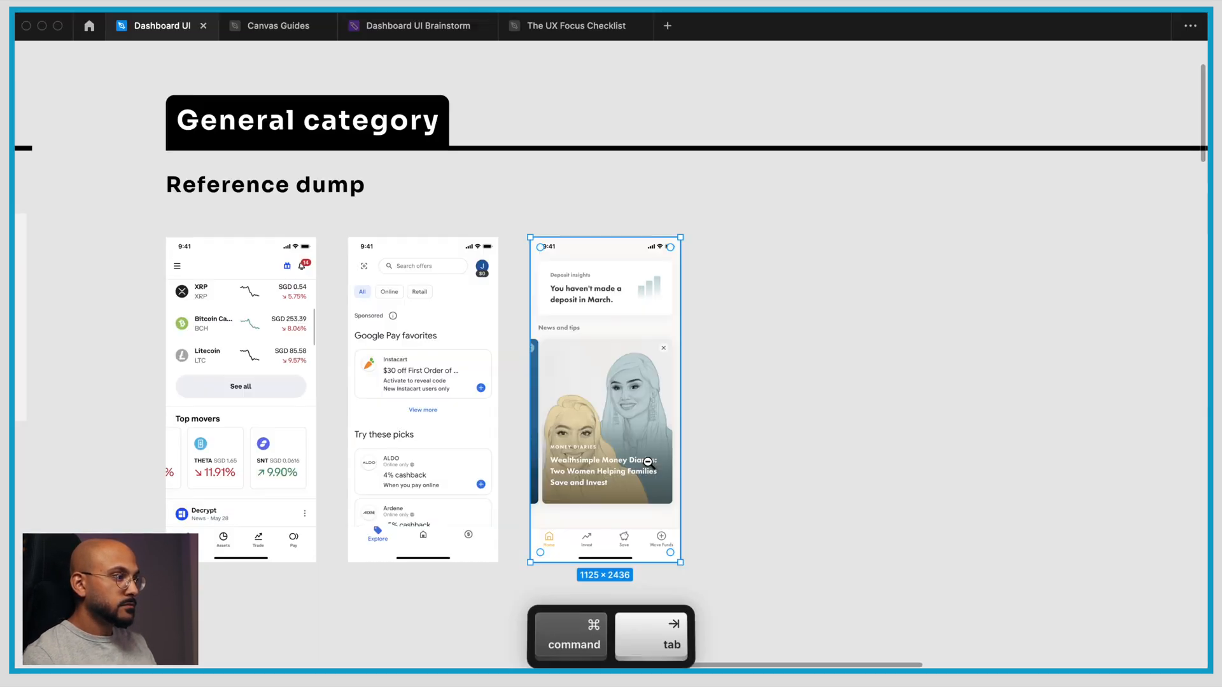
key("super+v")
Copy Wealthsimple's Invest screen with the TFSA balance card from Mobbin and paste it after the article screen in Figma
key("super+Tab")
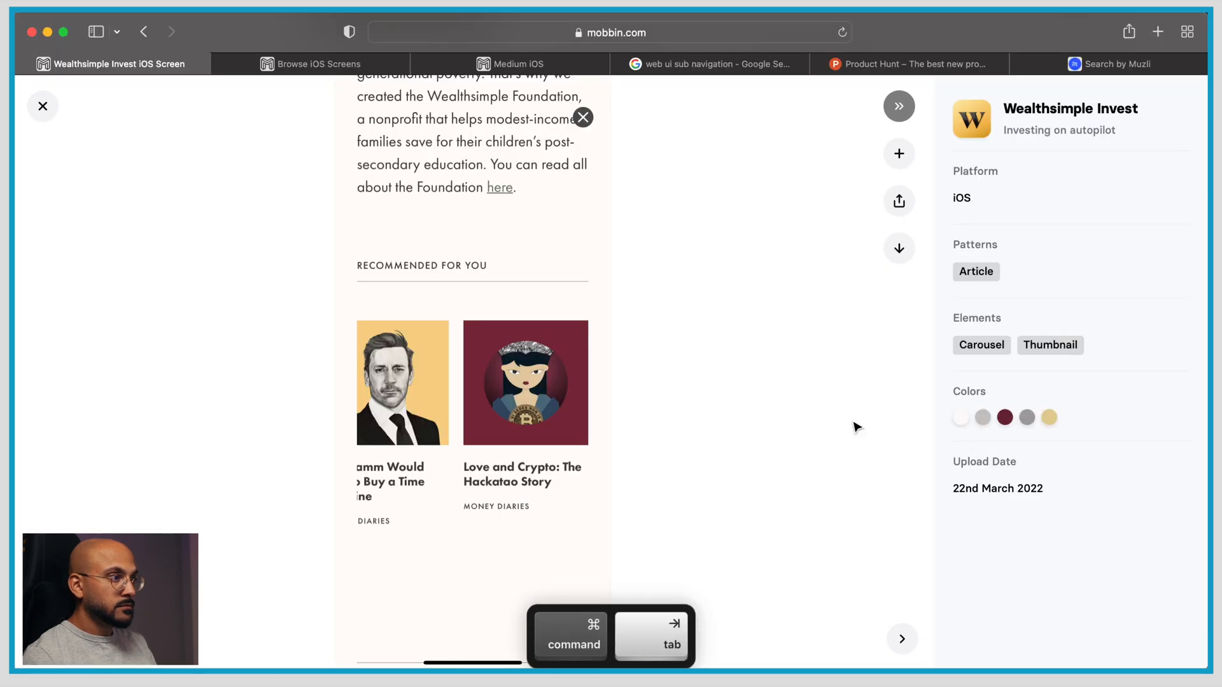
key("Escape")
left_click(624, 385)
right_click(490, 331)
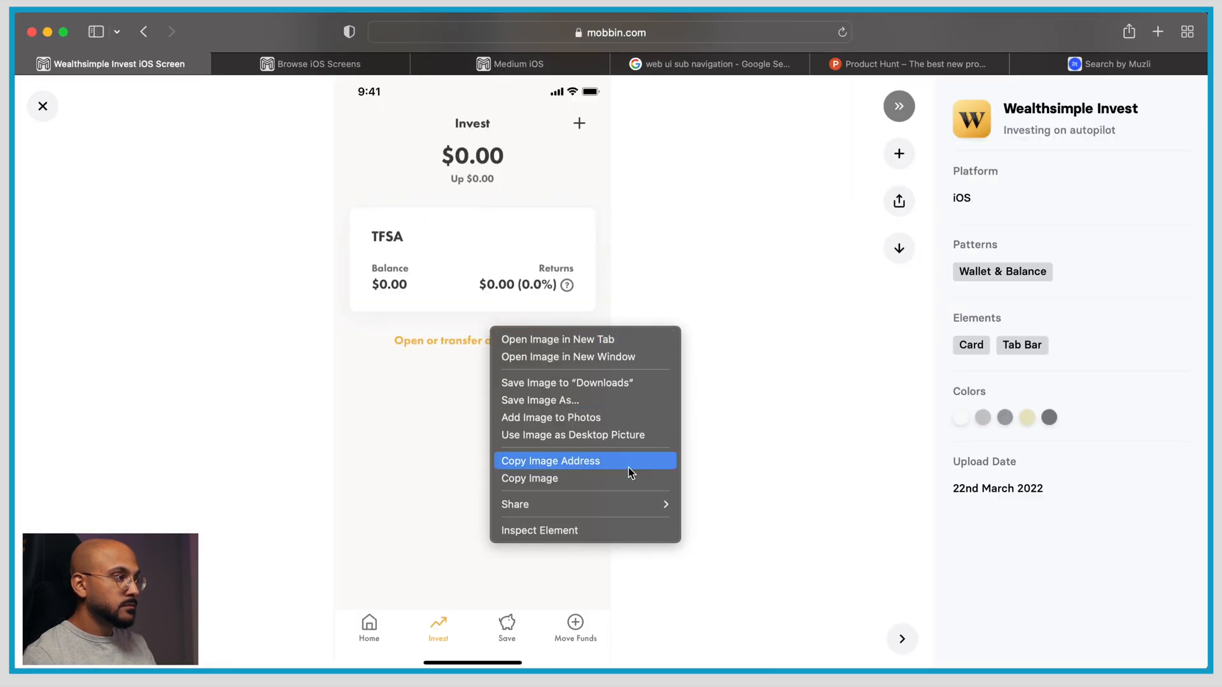
left_click(633, 477)
key("super+Tab")
key("super+v")
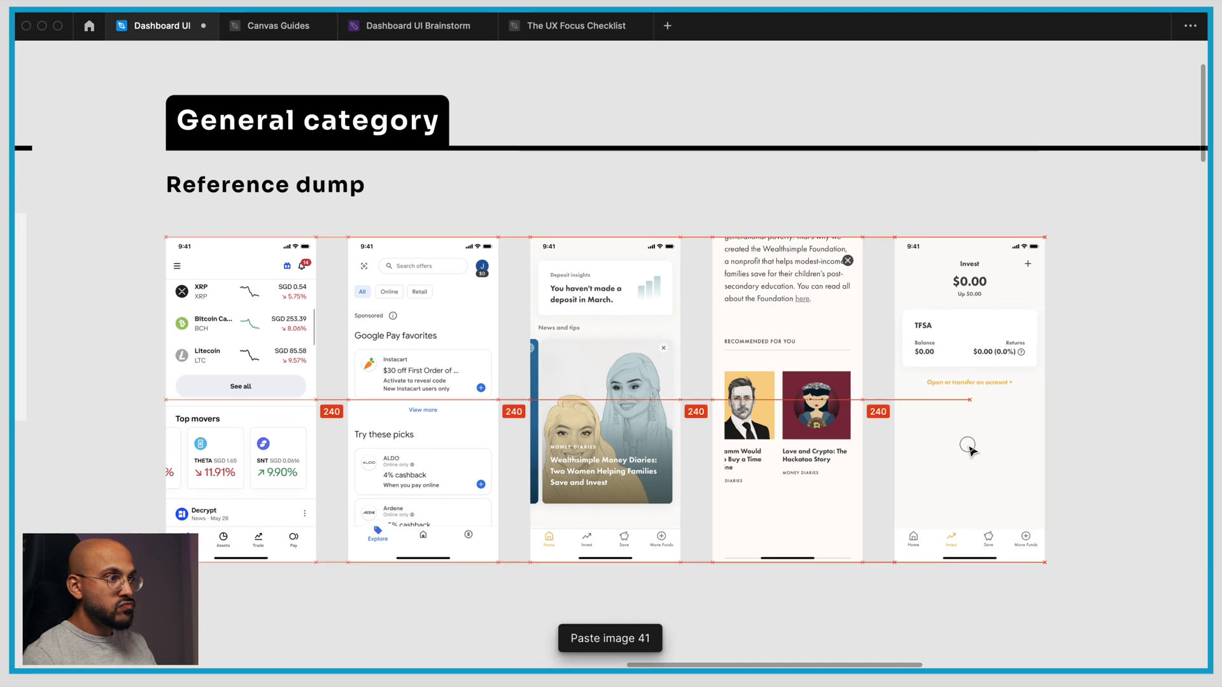
Copy Wealthsimple's TFSA screen with the Plan and History switch from Mobbin and place it after the Invest screen in Figma
key("super+Tab")
key("Escape")
left_click(808, 369)
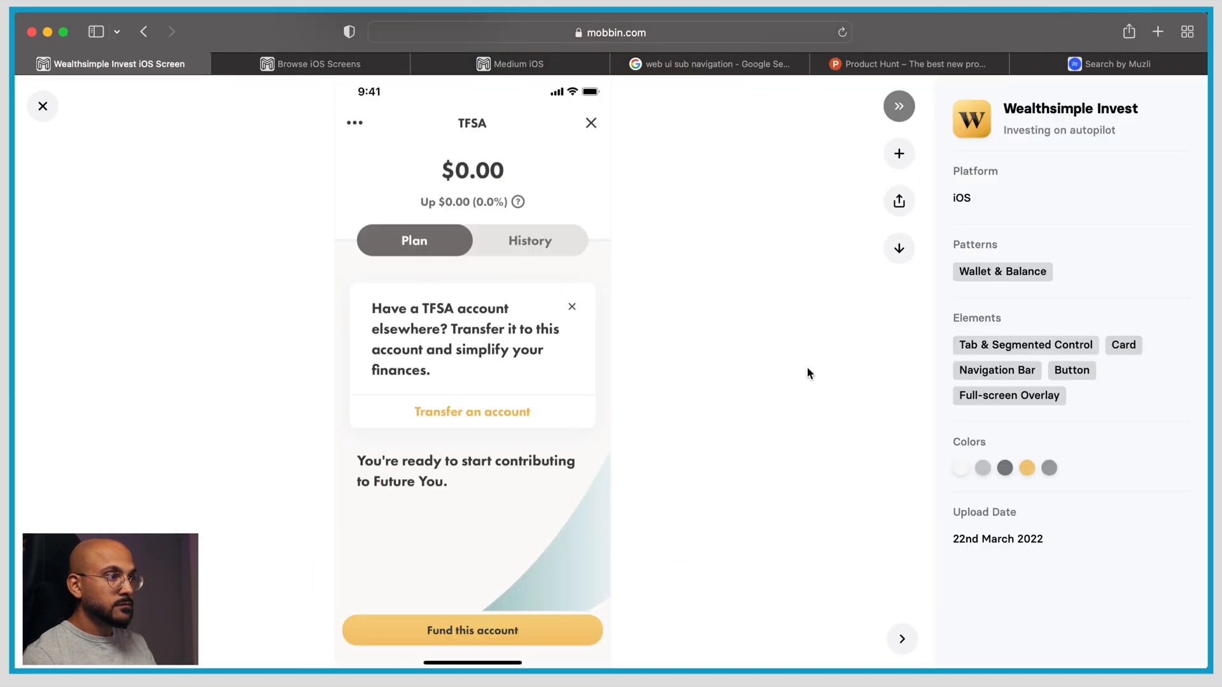
right_click(497, 372)
left_click(616, 517)
key("super+Tab")
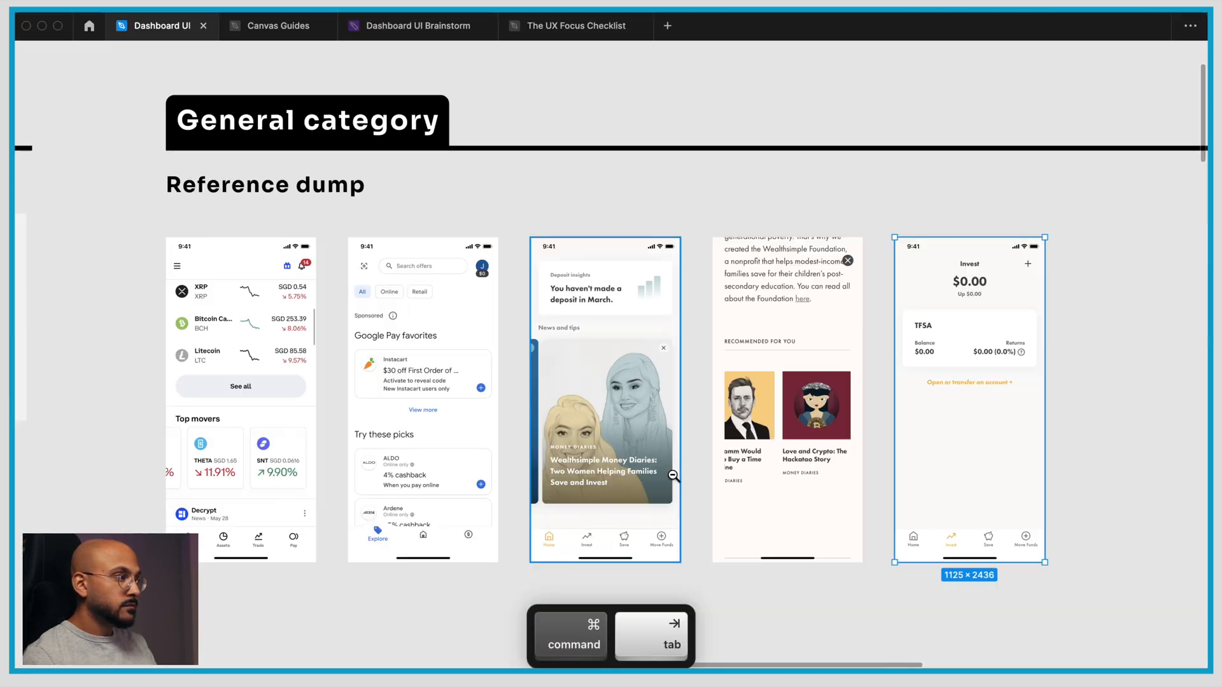
scroll(772, 458, "right", 5)
key("super+v")
left_click_drag(681, 466, 759, 466)
Copy Wealthsimple's TFSA screen with the goal, contribution room and portfolio cards from Mobbin and place it at the end of Figma's row
key("super+Tab")
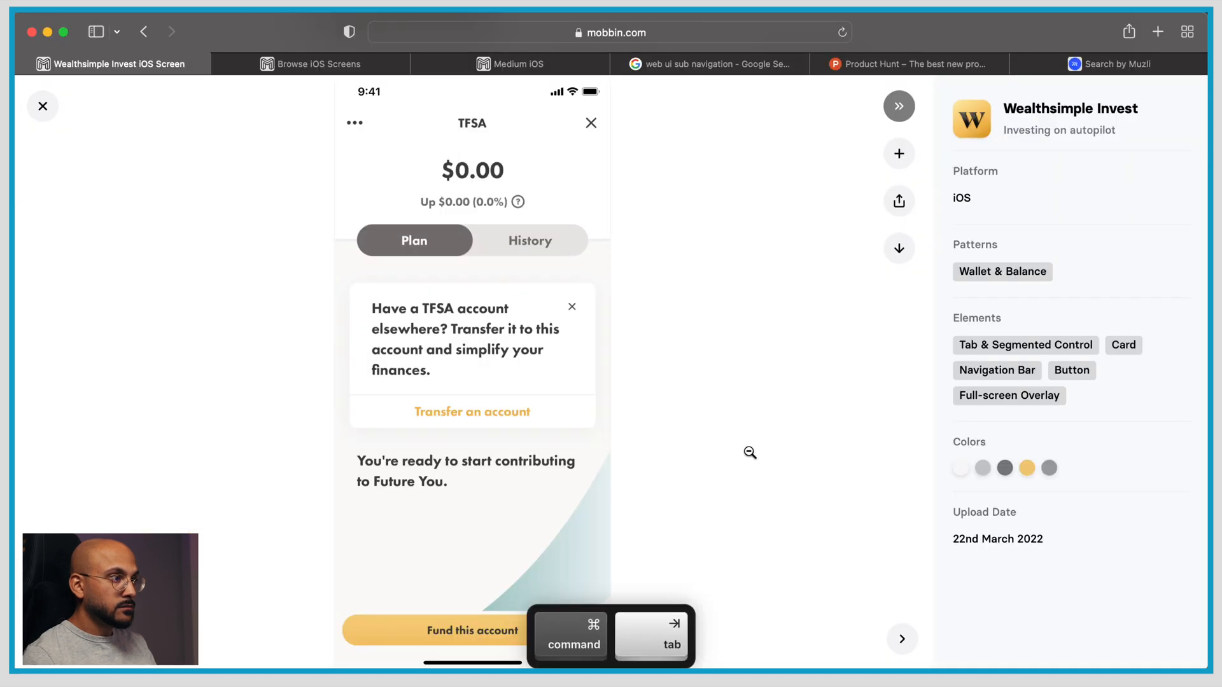
key("Escape")
scroll(1070, 431, "down", 5)
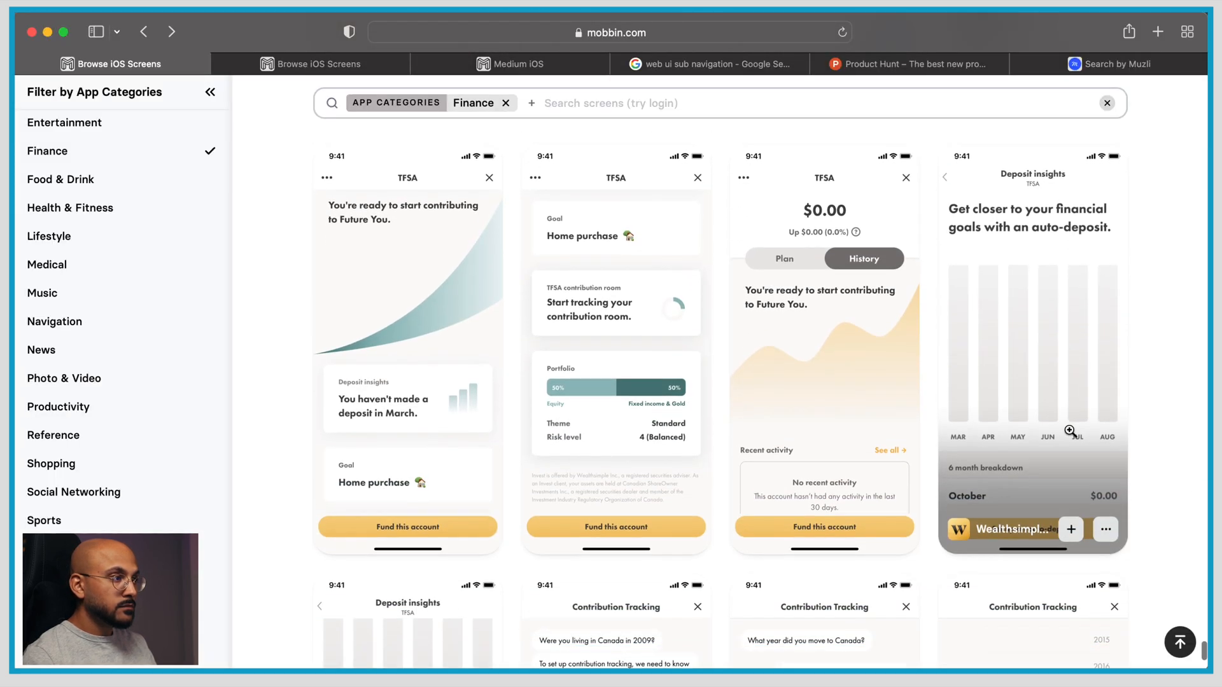
left_click(676, 369)
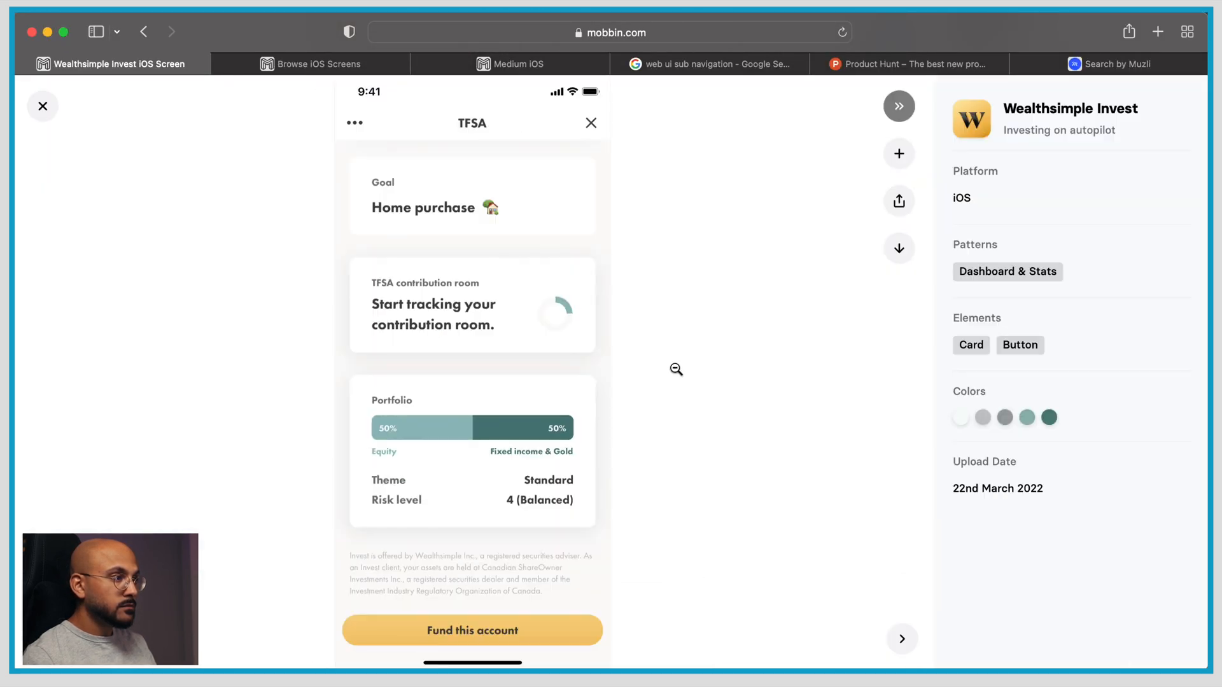
right_click(484, 421)
left_click(592, 568)
key("super+Tab")
key("super+v")
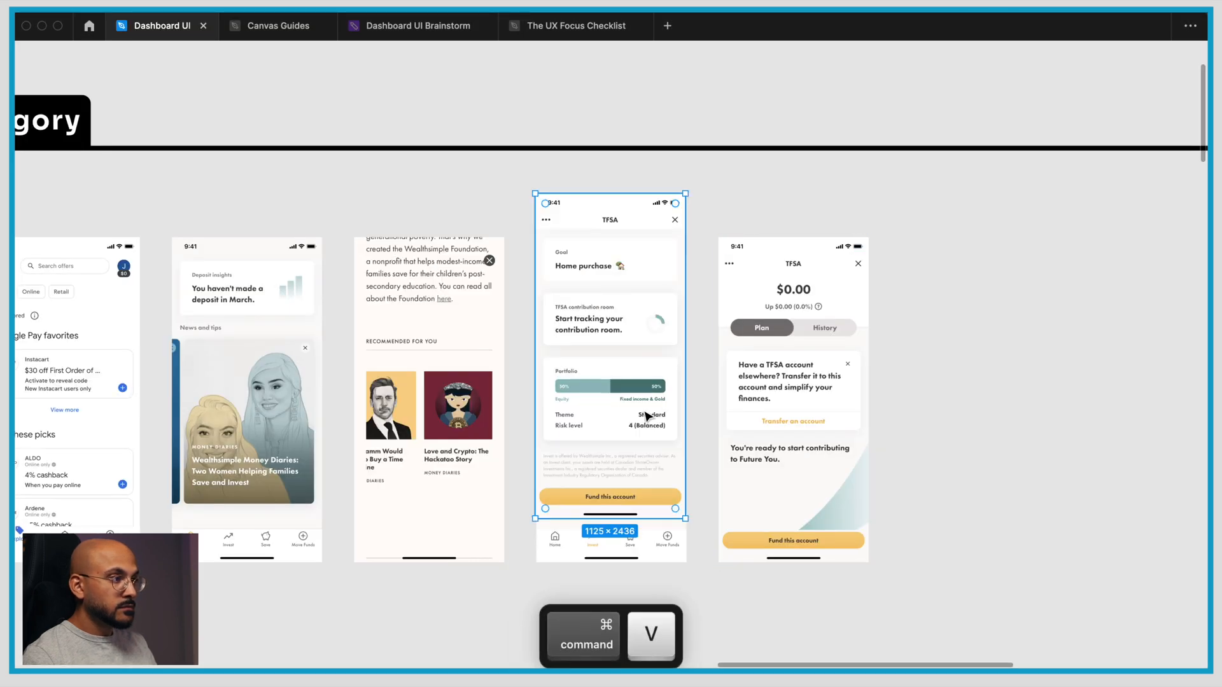
left_click_drag(647, 417, 1011, 458)
Switch to Mobbin and copy Wealthsimple's TFSA screen with the deposit insights, Home purchase goal and $11,950.00 contribution room cards
key("super+Tab")
scroll(773, 390, "down", 5)
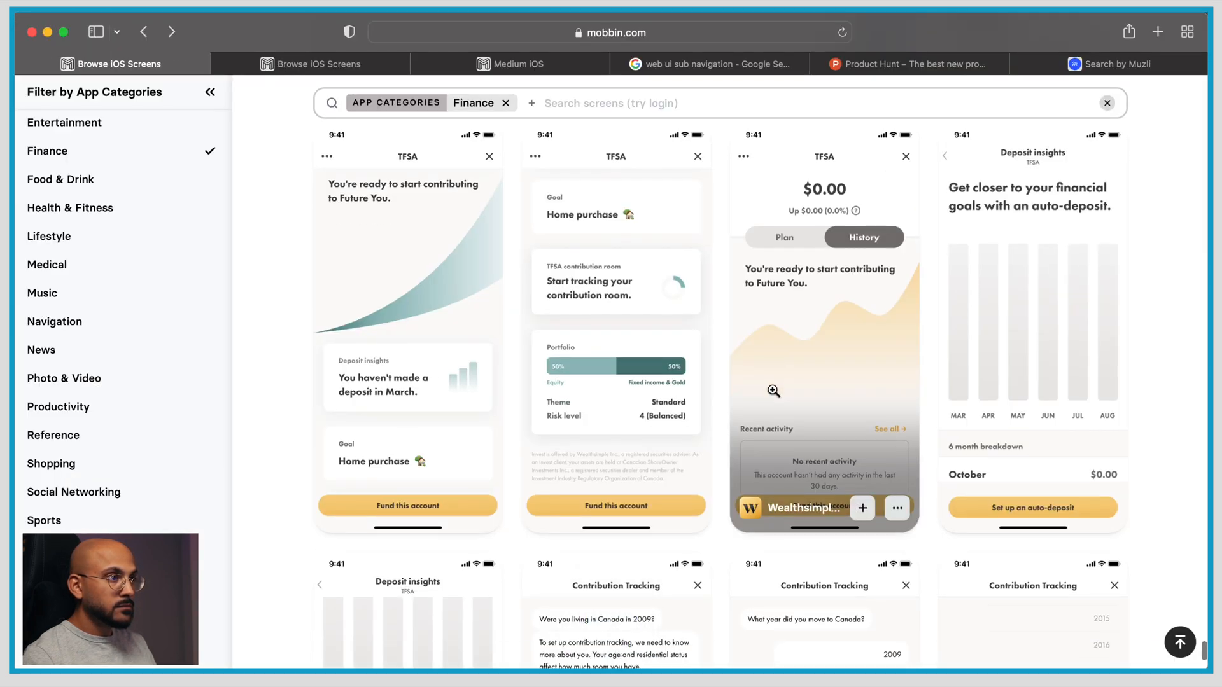
scroll(773, 390, "down", 3)
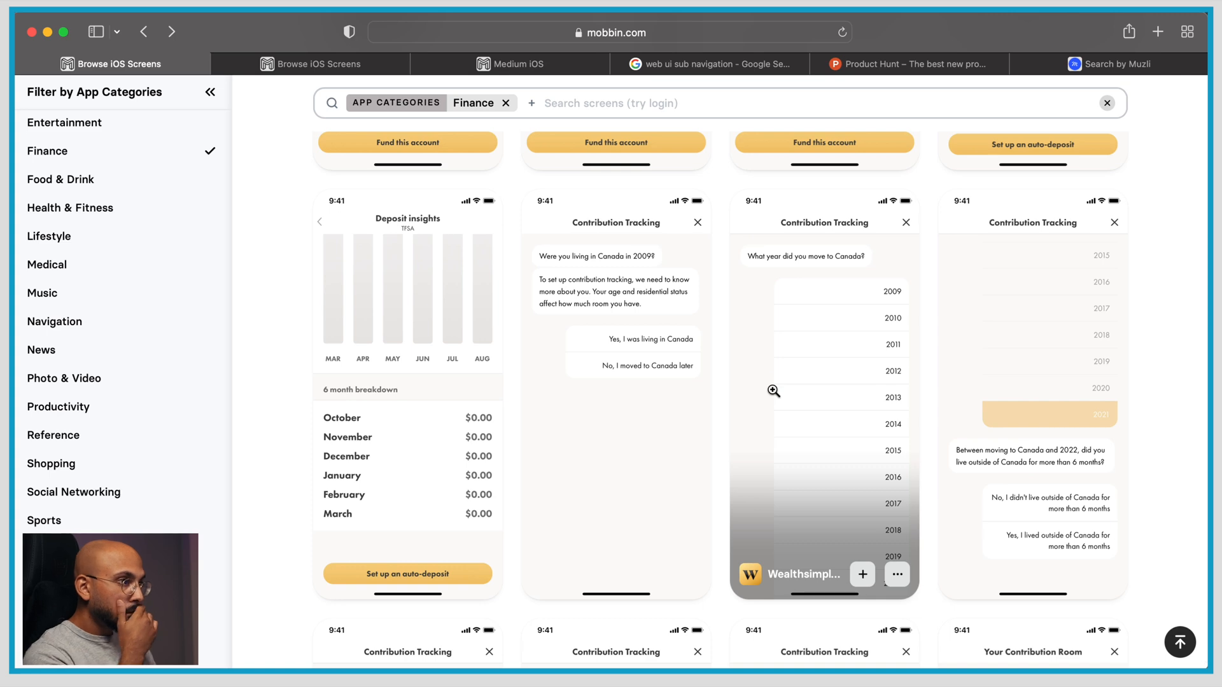
scroll(773, 390, "down", 9)
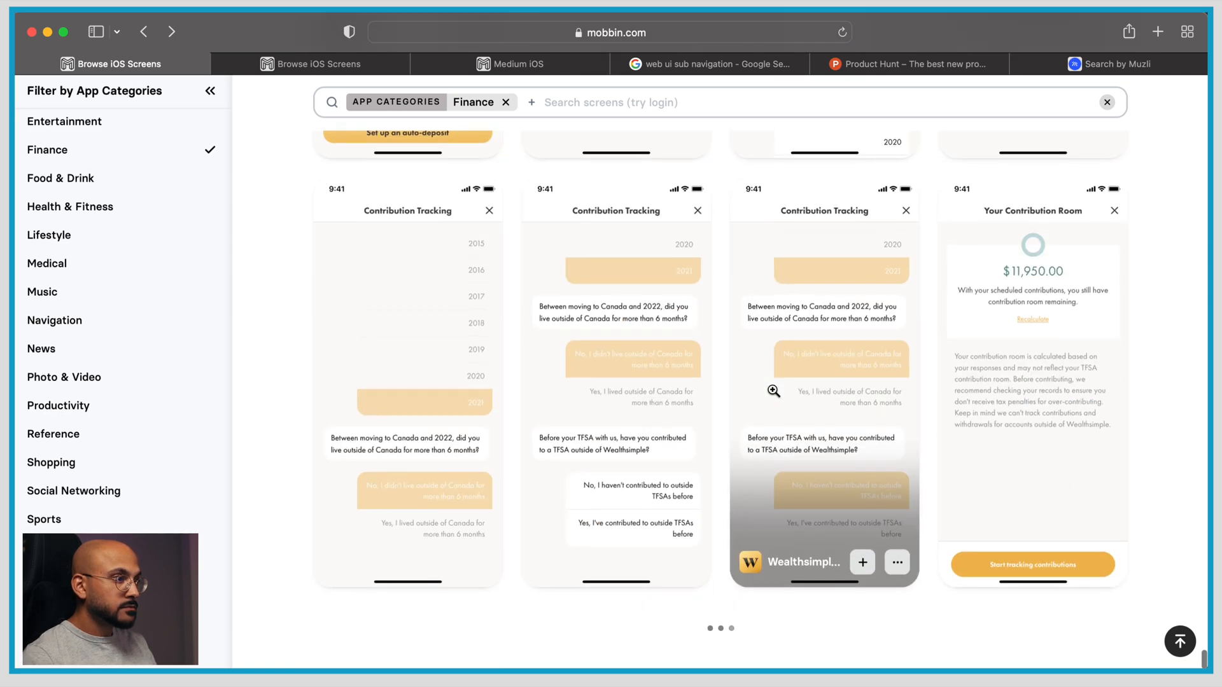
scroll(973, 398, "down", 9)
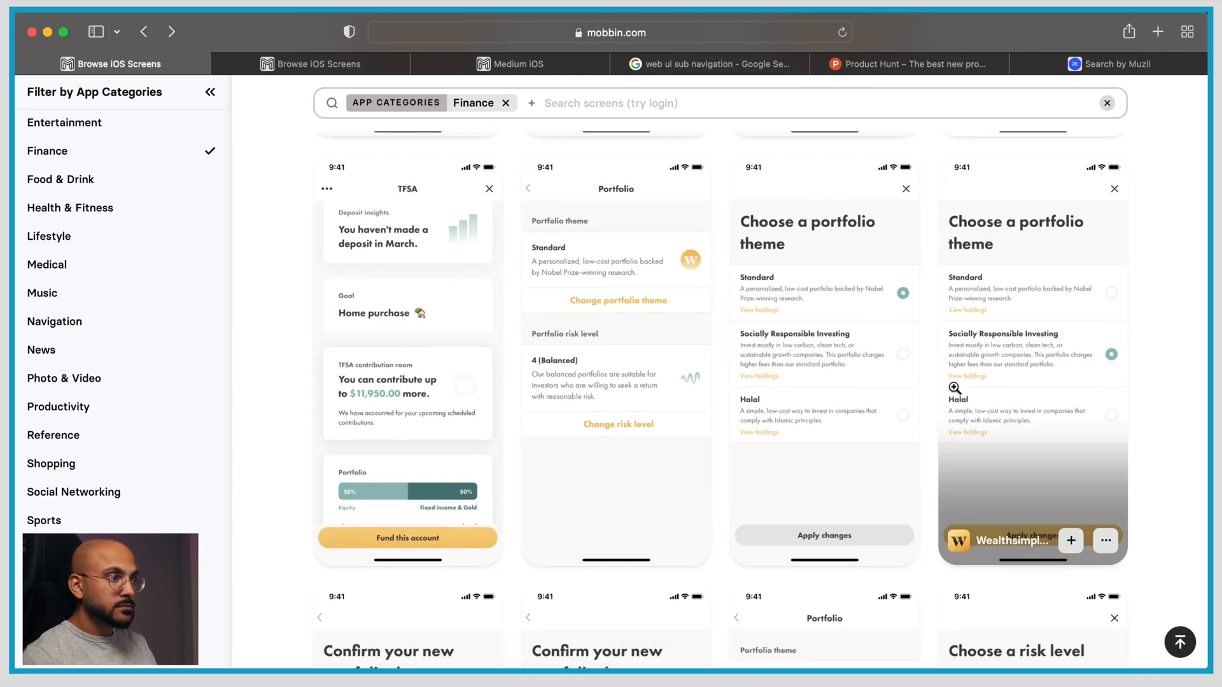
left_click(464, 364)
right_click(513, 372)
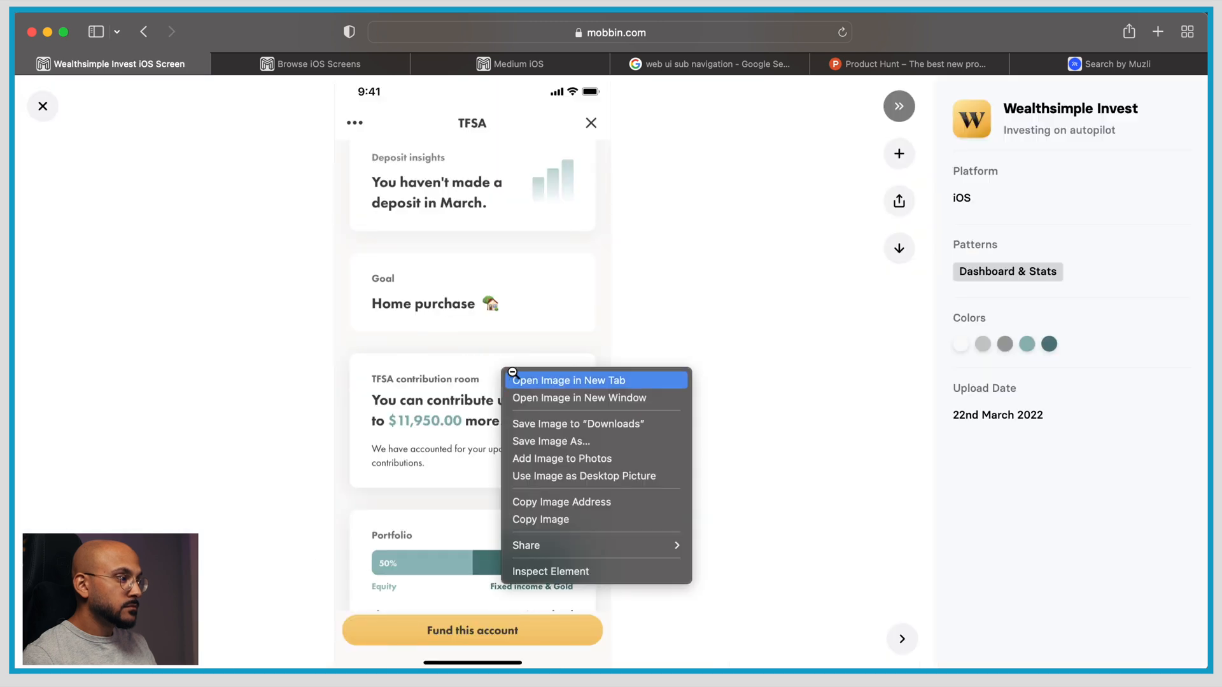
left_click(632, 521)
Paste the copied TFSA screen at the end of the fintech board's Reference dump row in Figma
key("super+Tab")
scroll(725, 471, "down", 5)
left_click(727, 475)
scroll(725, 472, "up", 5)
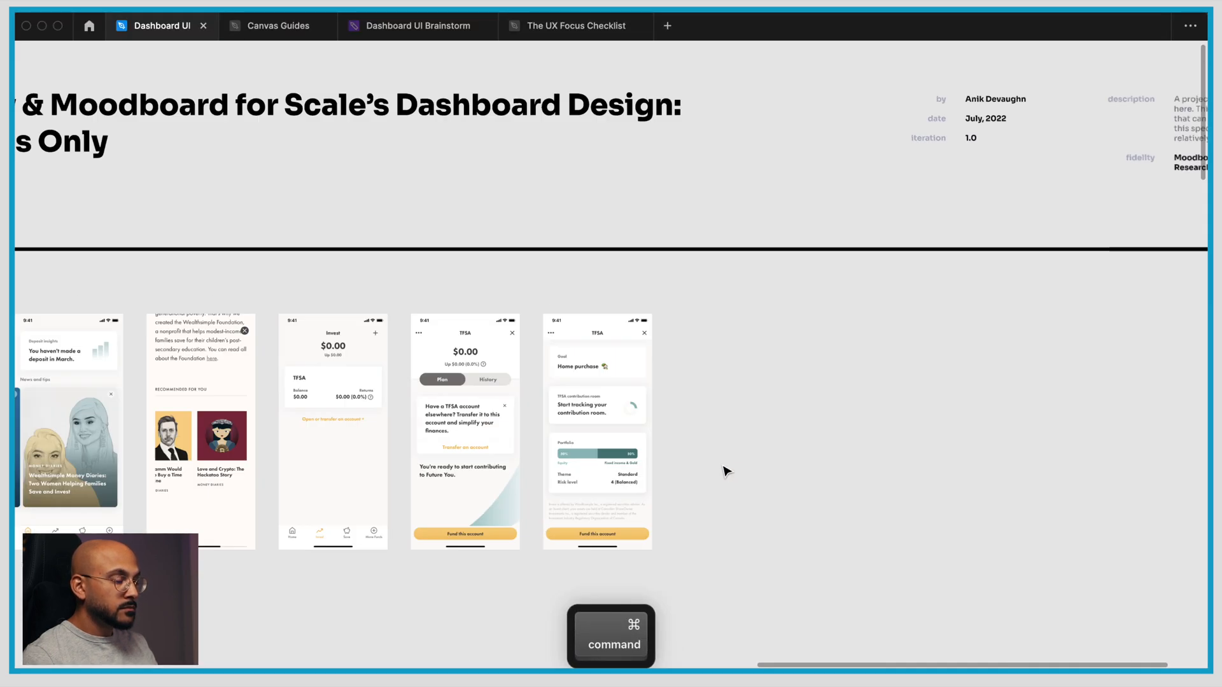
key("super+v")
scroll(732, 445, "up", 2)
Rename the fintech board's General category label to All references
scroll(820, 445, "down", 5)
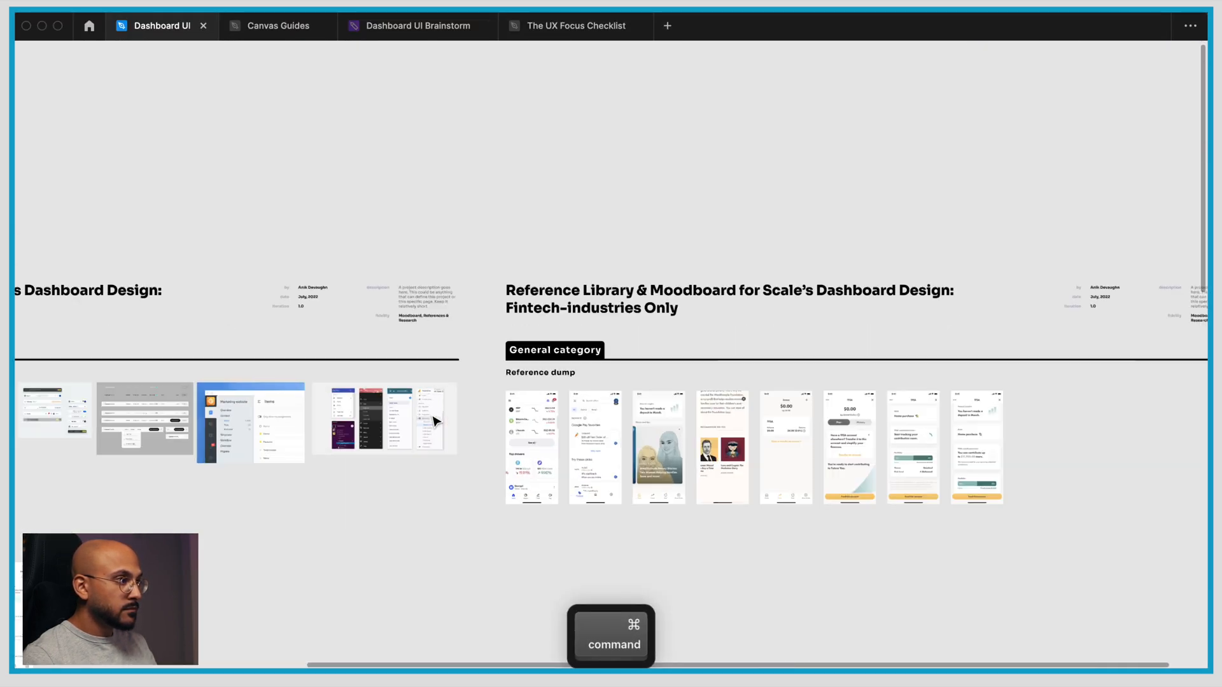
scroll(434, 418, "up", 5)
scroll(890, 363, "down", 5)
scroll(891, 364, "right", 5)
key("super+Tab")
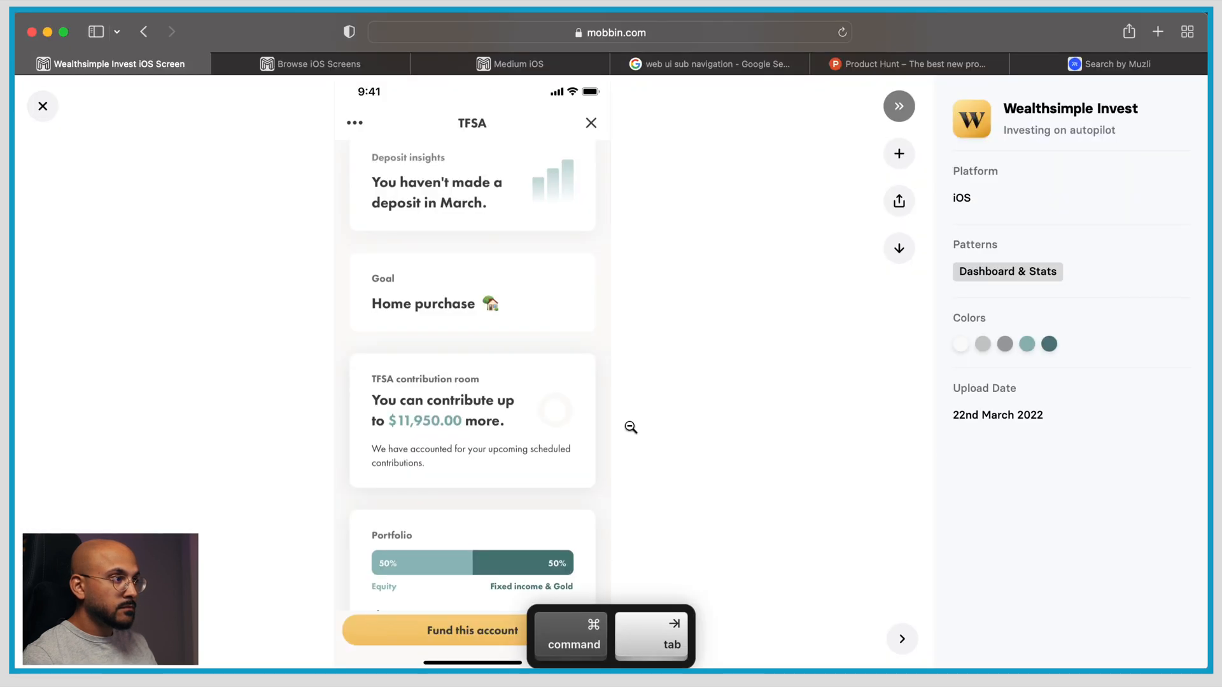
key("super+Tab")
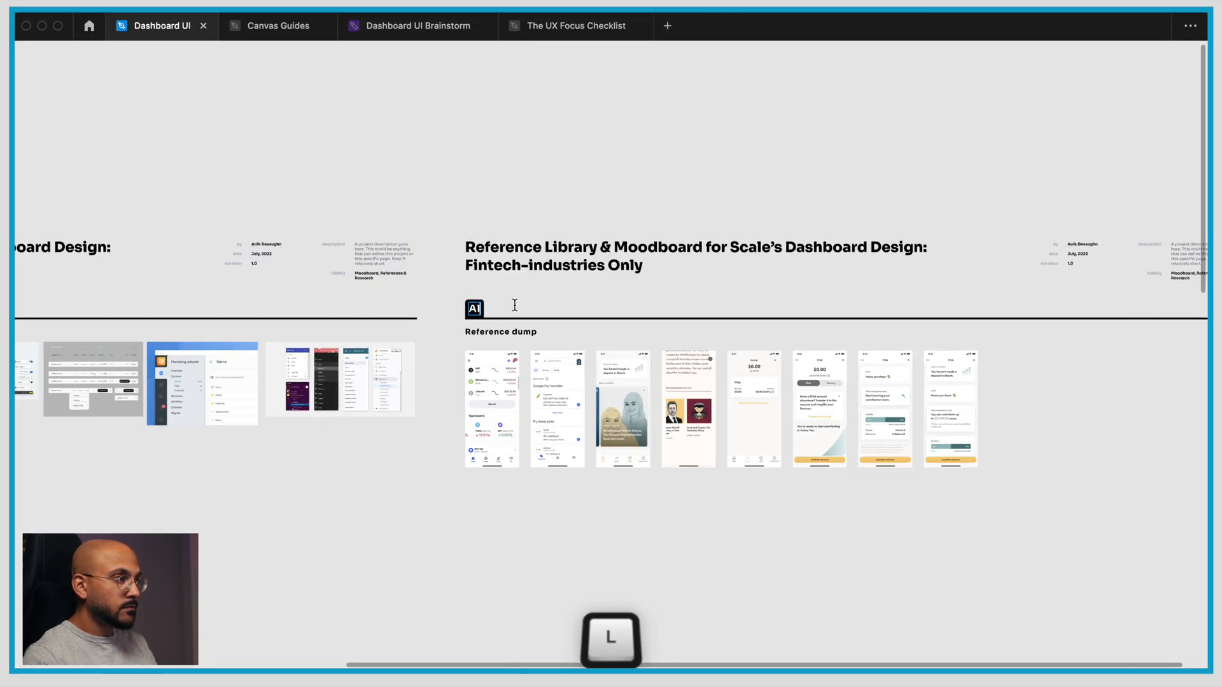
Switch to Mobbin and examine Wealthsimple's portfolio theme and risk level screens, including an enlarged view of the Portfolio screen
key("super+Tab")
key("Escape")
scroll(714, 501, "down", 5)
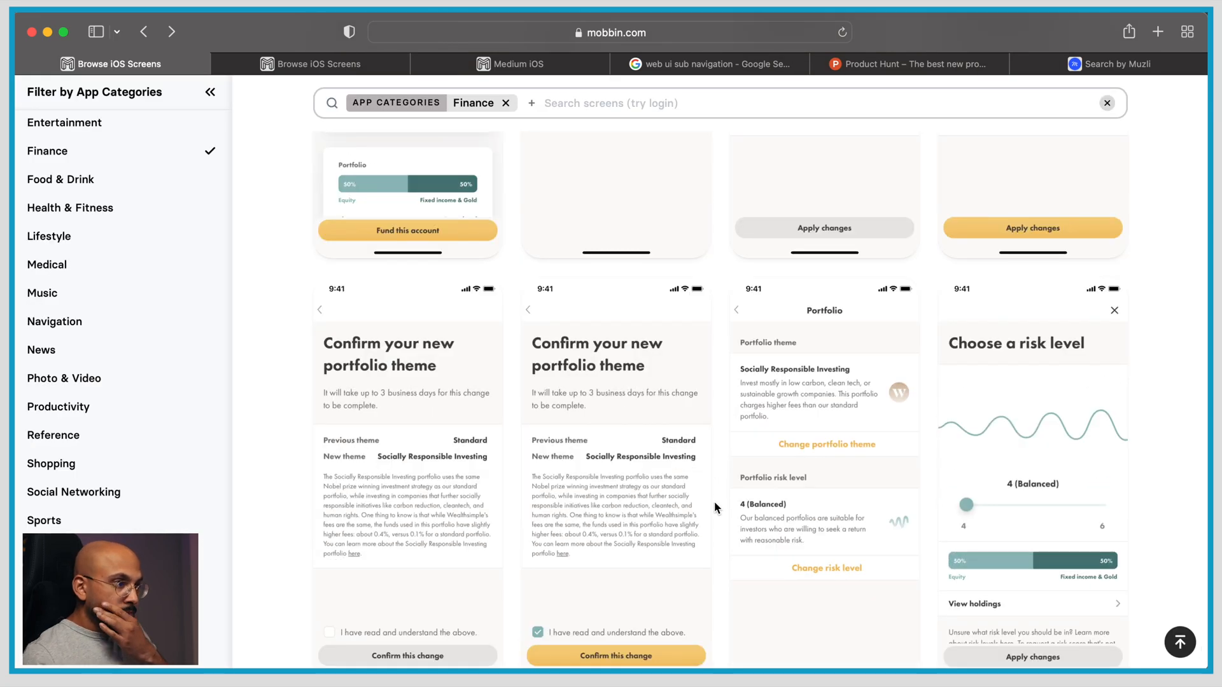
scroll(795, 445, "down", 15)
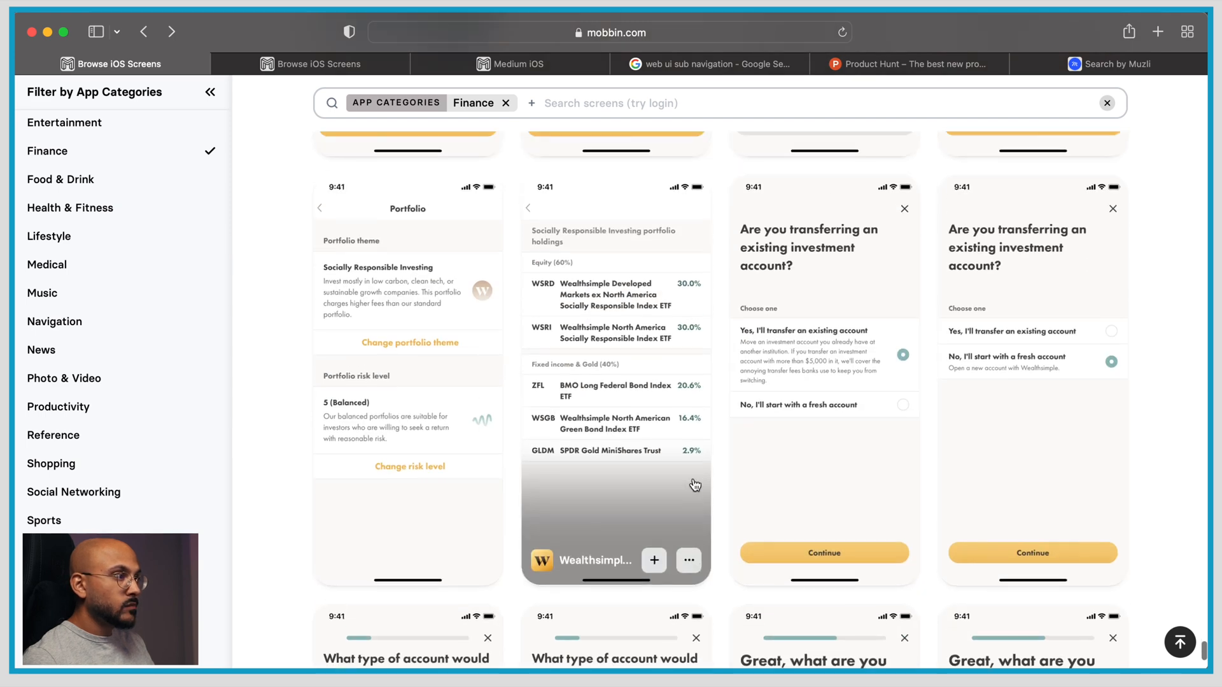
scroll(693, 484, "up", 1)
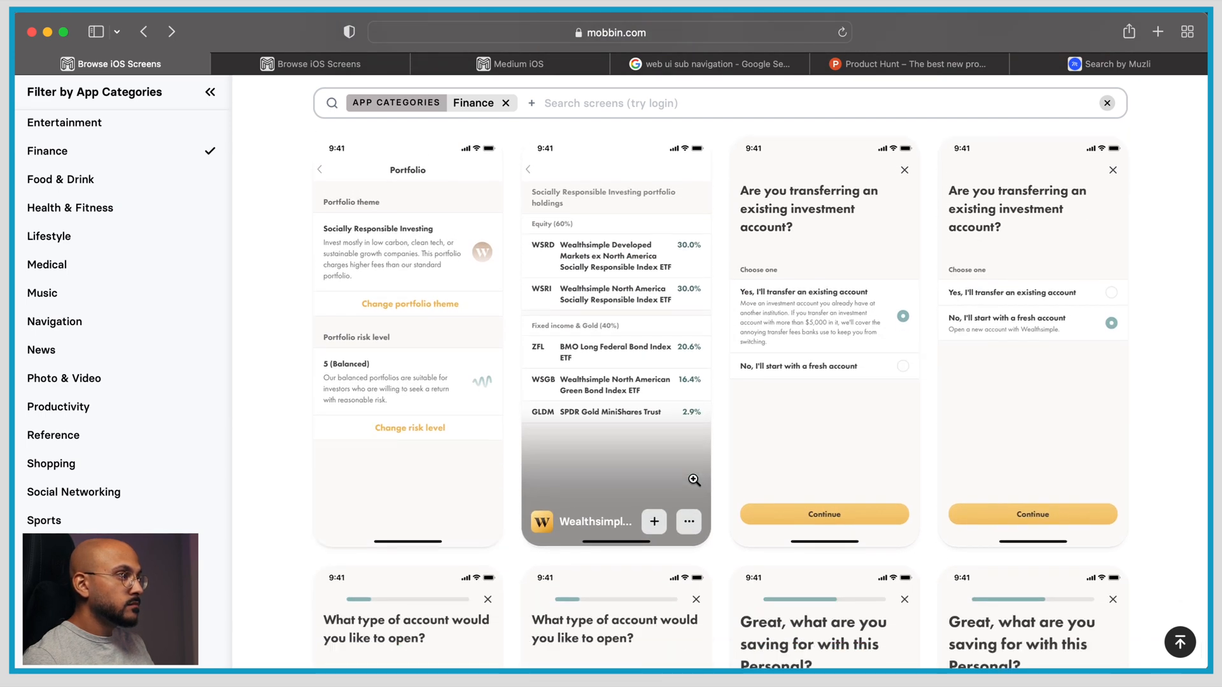
left_click(380, 359)
key("Escape")
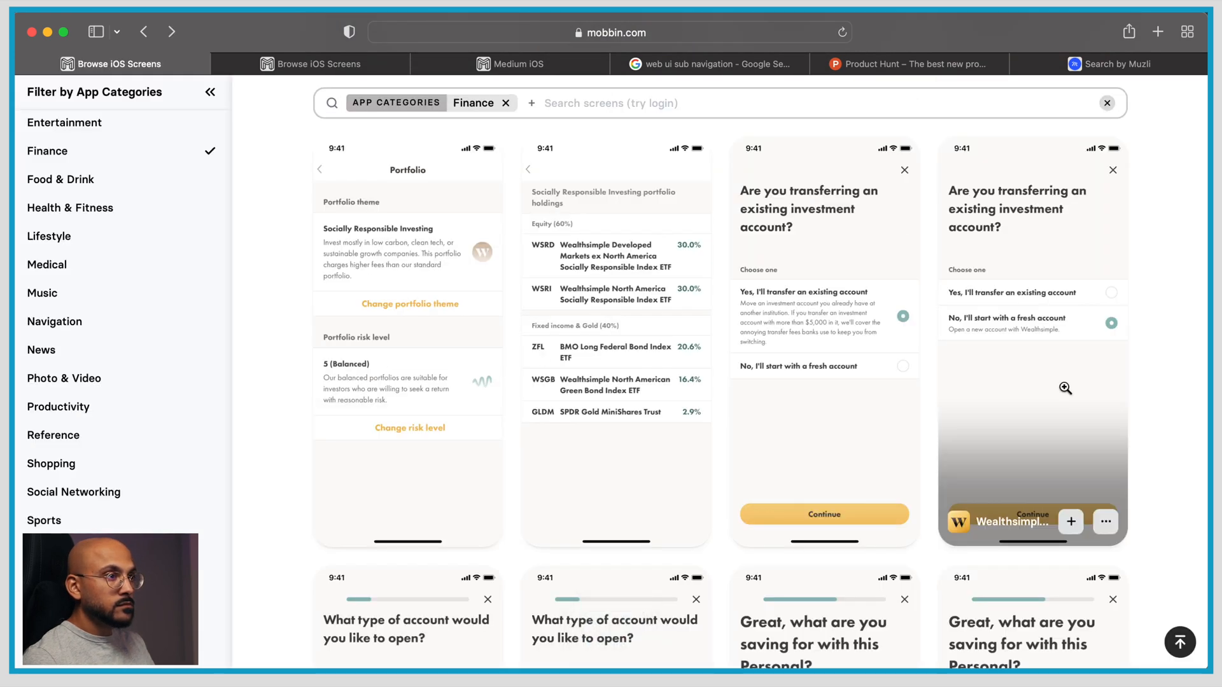
scroll(1064, 389, "down", 10)
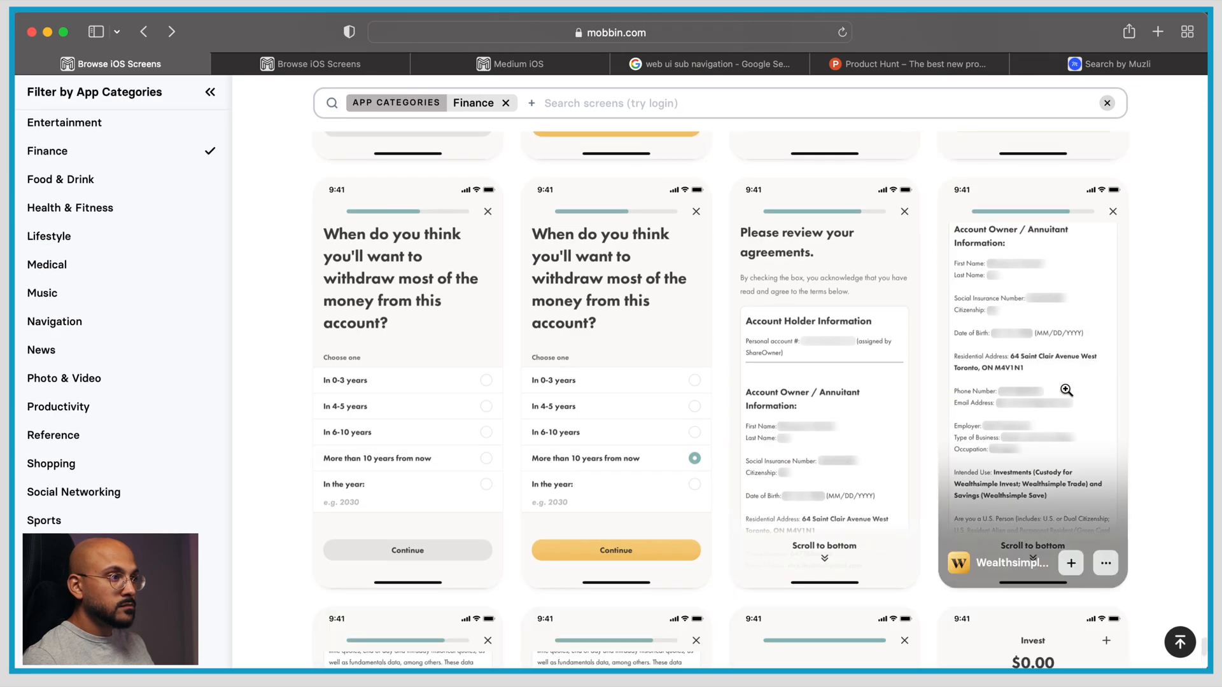
scroll(1066, 390, "down", 8)
scroll(1066, 390, "down", 6)
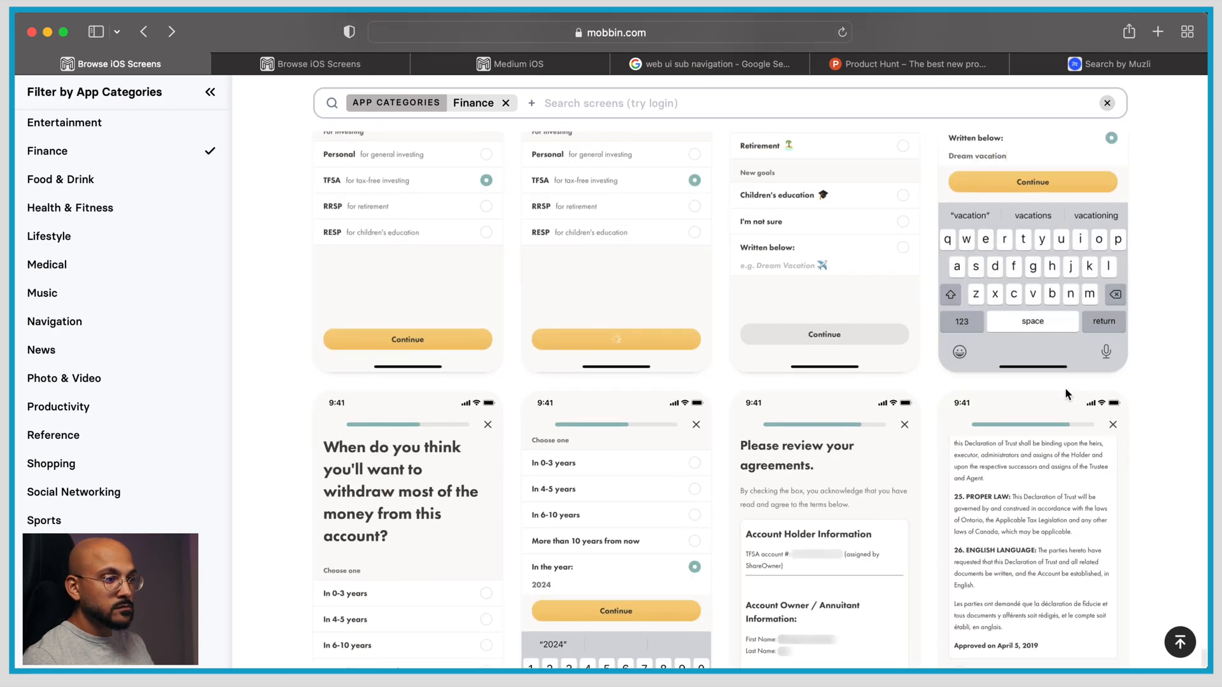
scroll(1065, 389, "up", 5)
scroll(1066, 390, "up", 4)
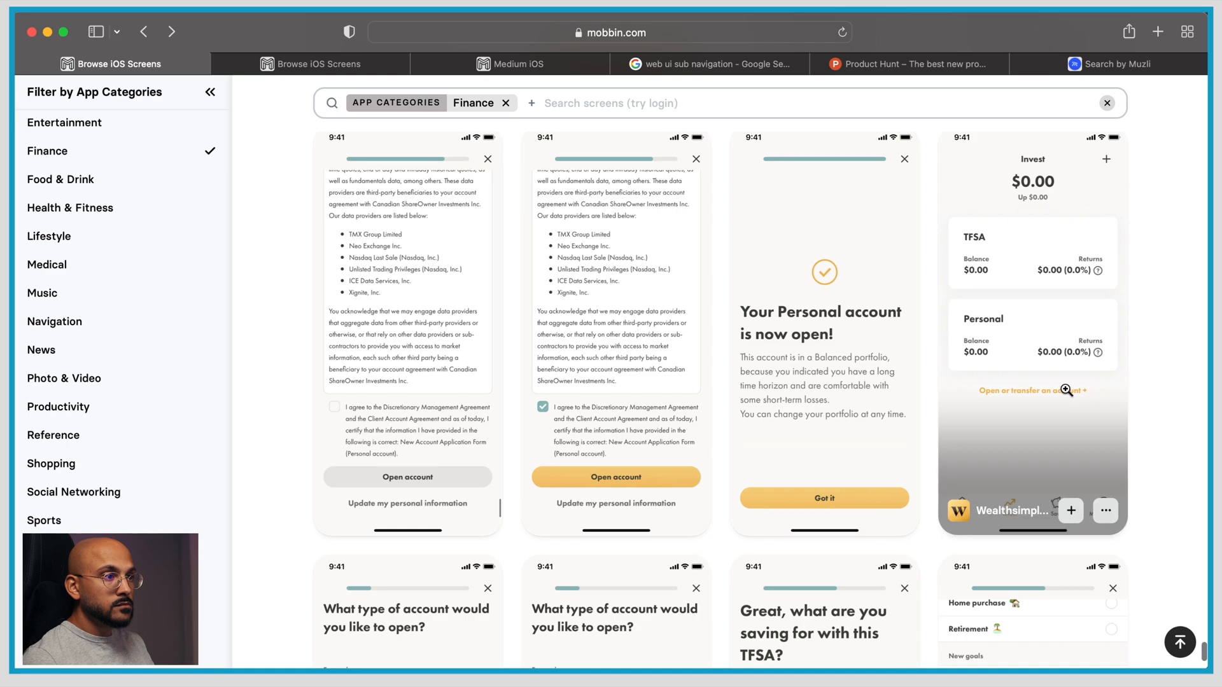
scroll(1066, 390, "down", 15)
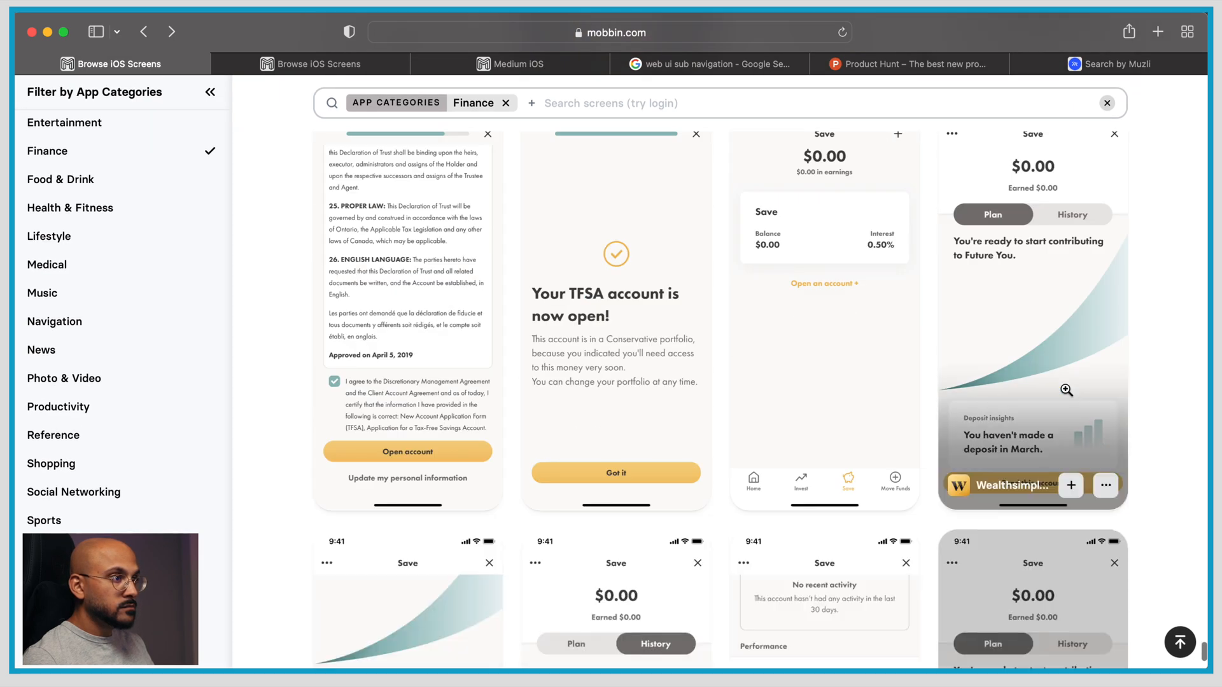
scroll(1066, 390, "down", 15)
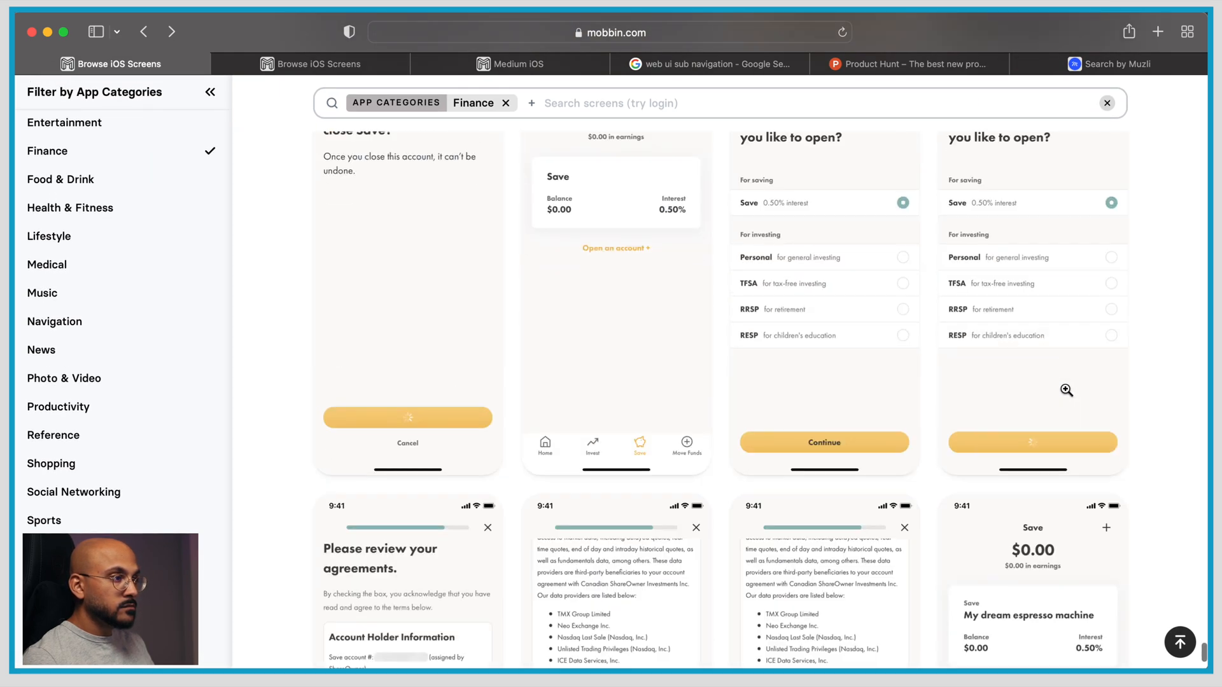
mouse_move(1066, 390)
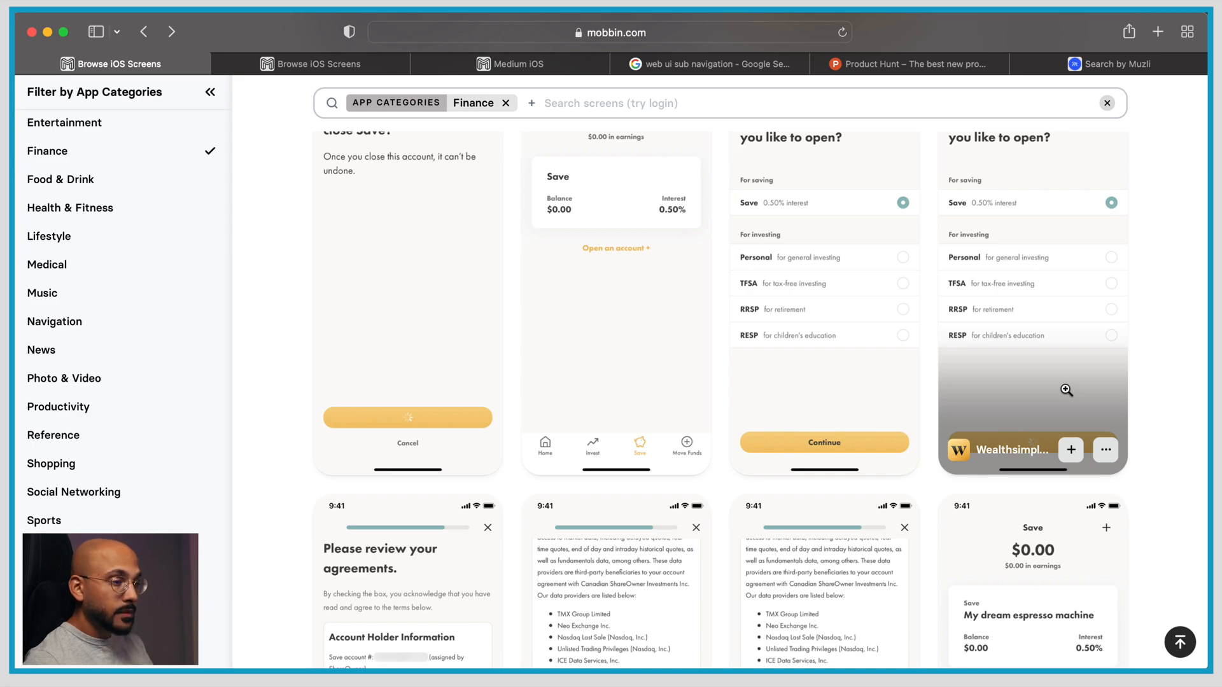
scroll(1066, 390, "down", 10)
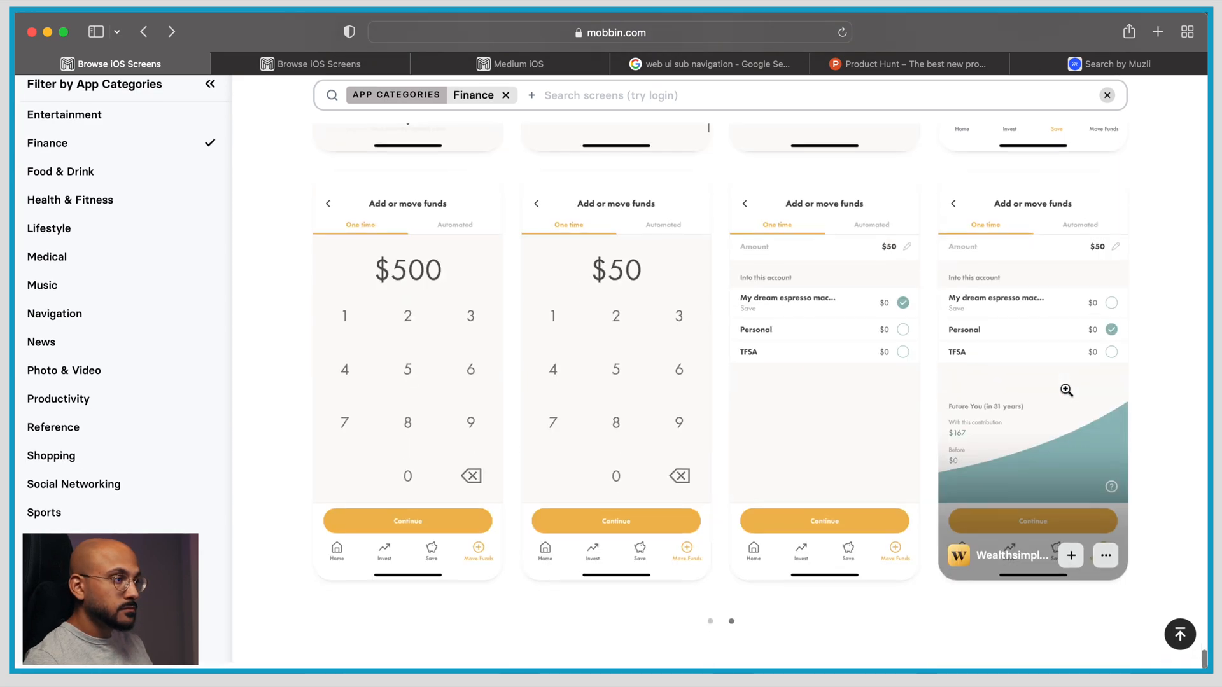
scroll(1066, 389, "down", 10)
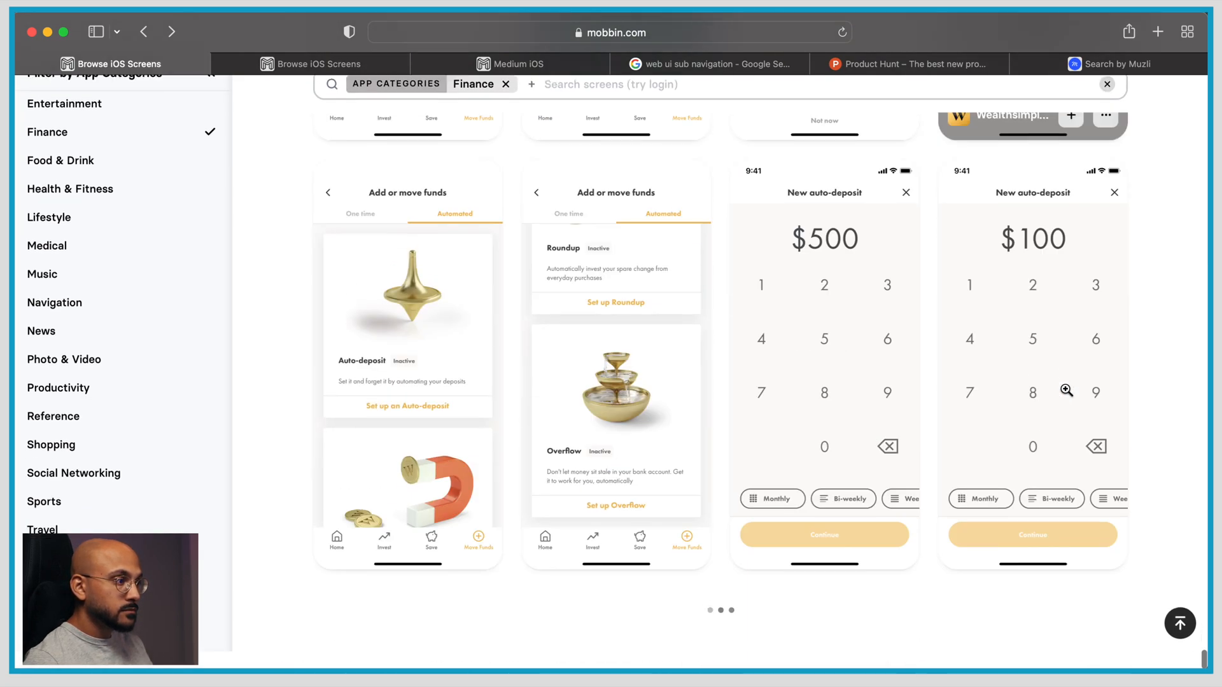
scroll(1066, 390, "down", 7)
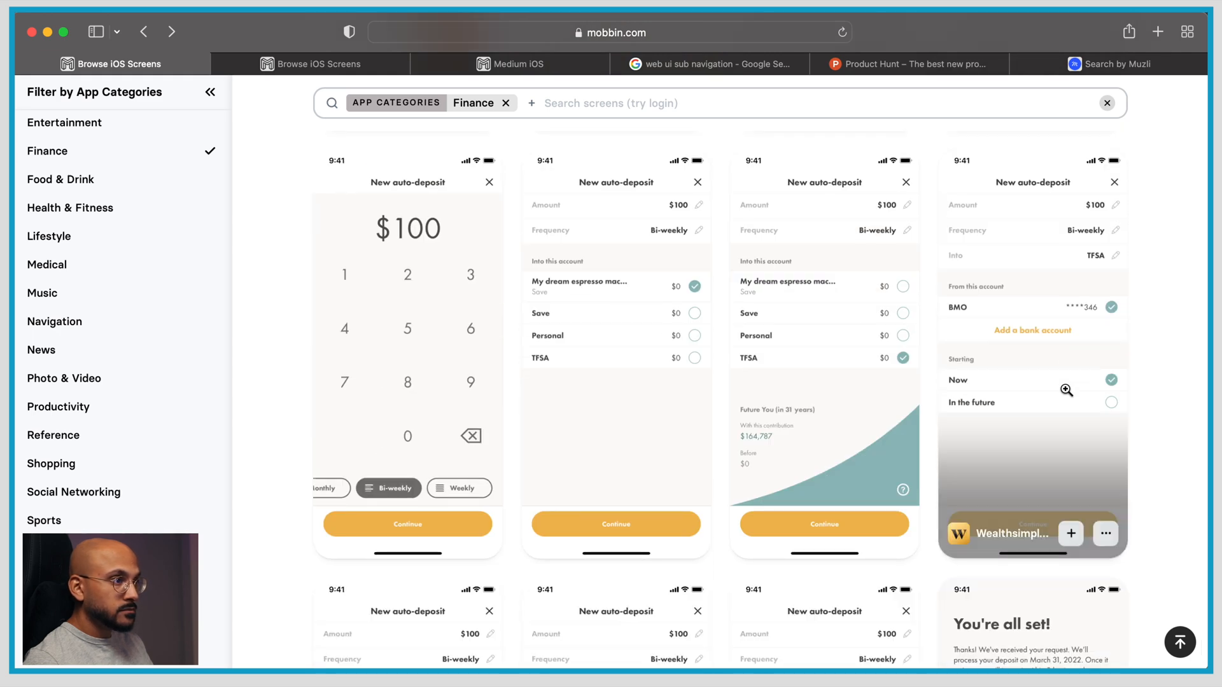
Copy Wealthsimple's Add or move funds screen with the active Auto-deposit card from Mobbin and paste it at the end of Figma's row
scroll(1066, 390, "down", 12)
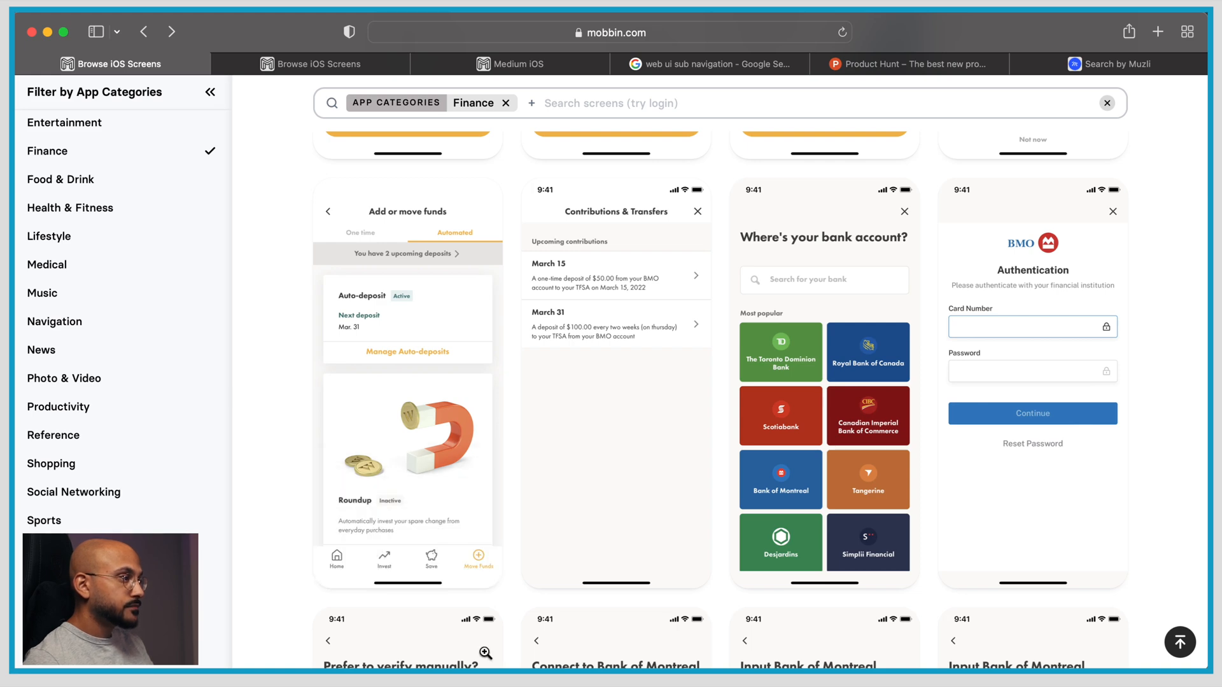
left_click(458, 522)
right_click(450, 341)
key("Escape")
key("Escape")
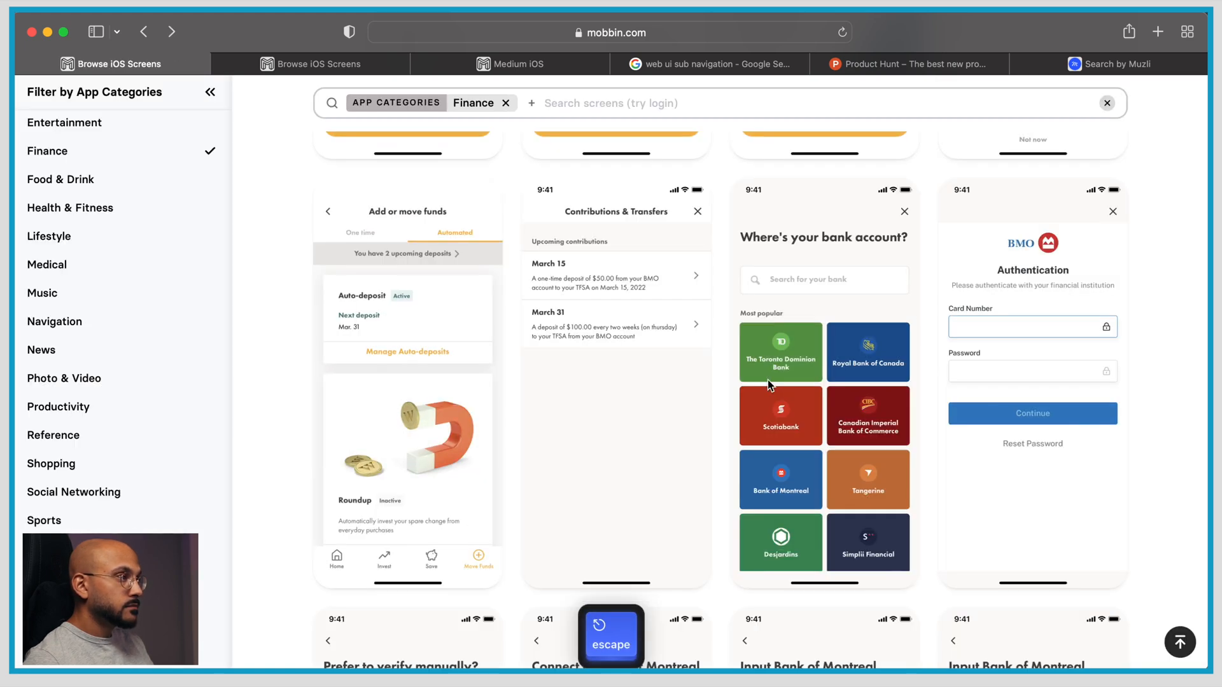
key("super+Tab")
scroll(777, 423, "right", 3)
scroll(777, 422, "up", 3)
key("super+v")
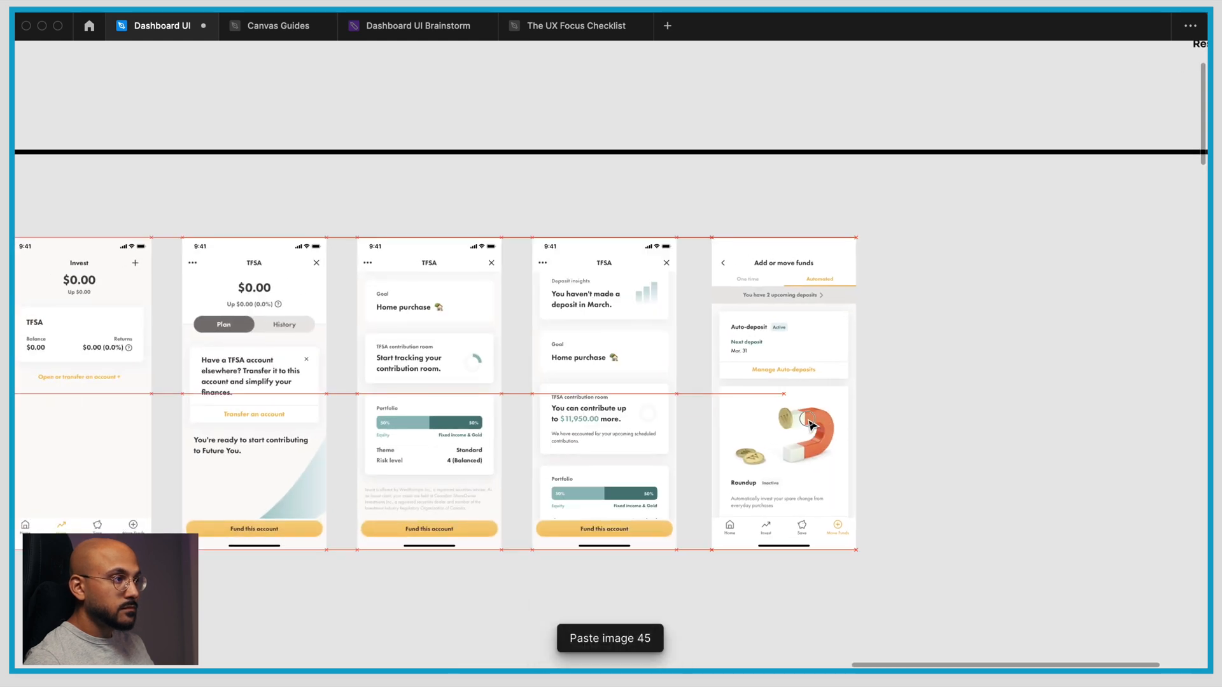
scroll(916, 409, "down", 5)
Return to Mobbin and examine Wealthsimple's remaining bank verification, Roundup, Save, deposit insights, invitation and chat screens
key("super+Tab")
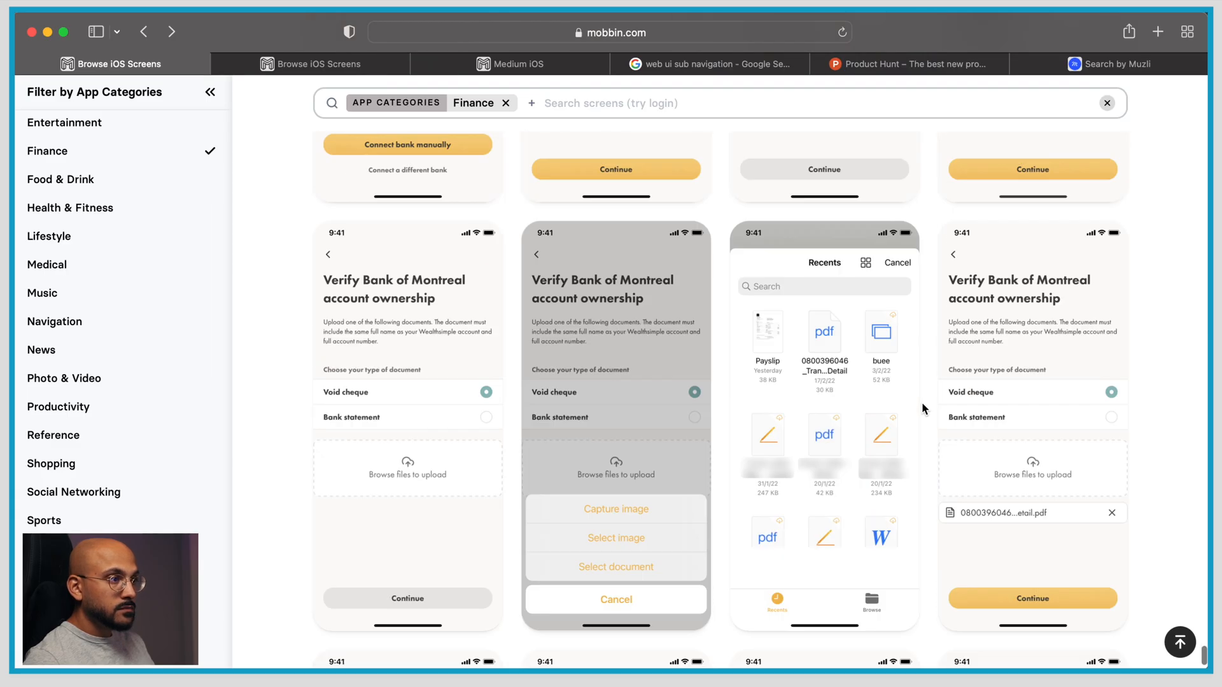
scroll(921, 402, "down", 15)
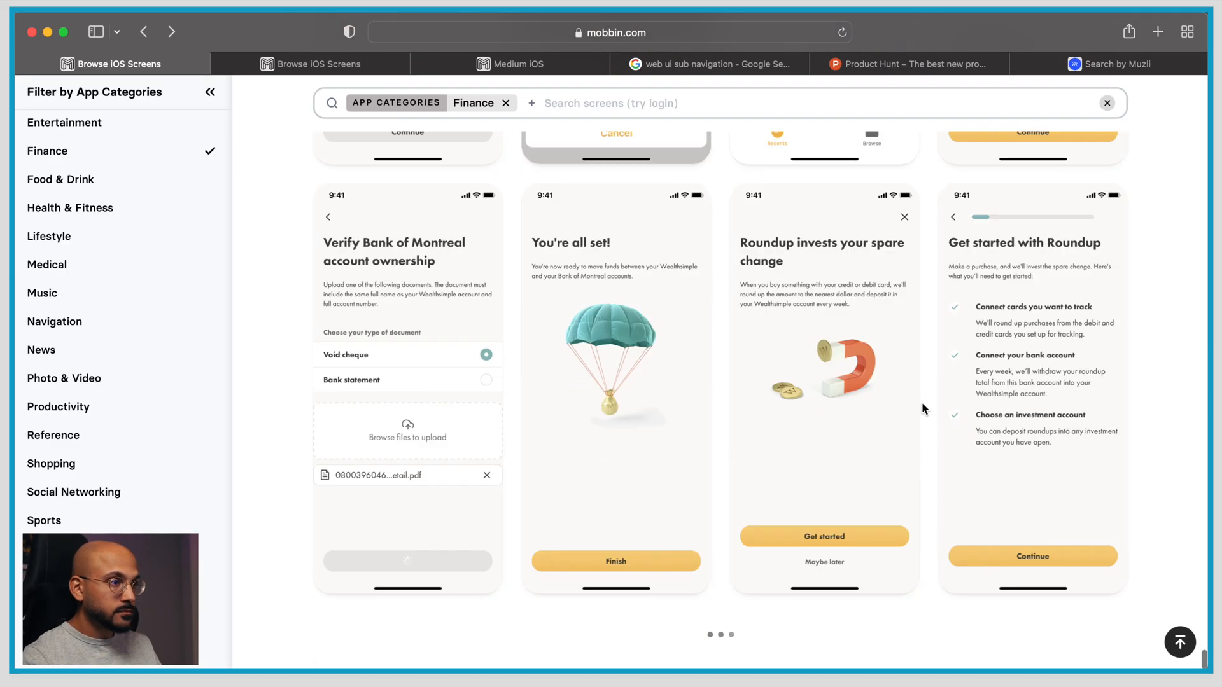
scroll(932, 502, "up", 5)
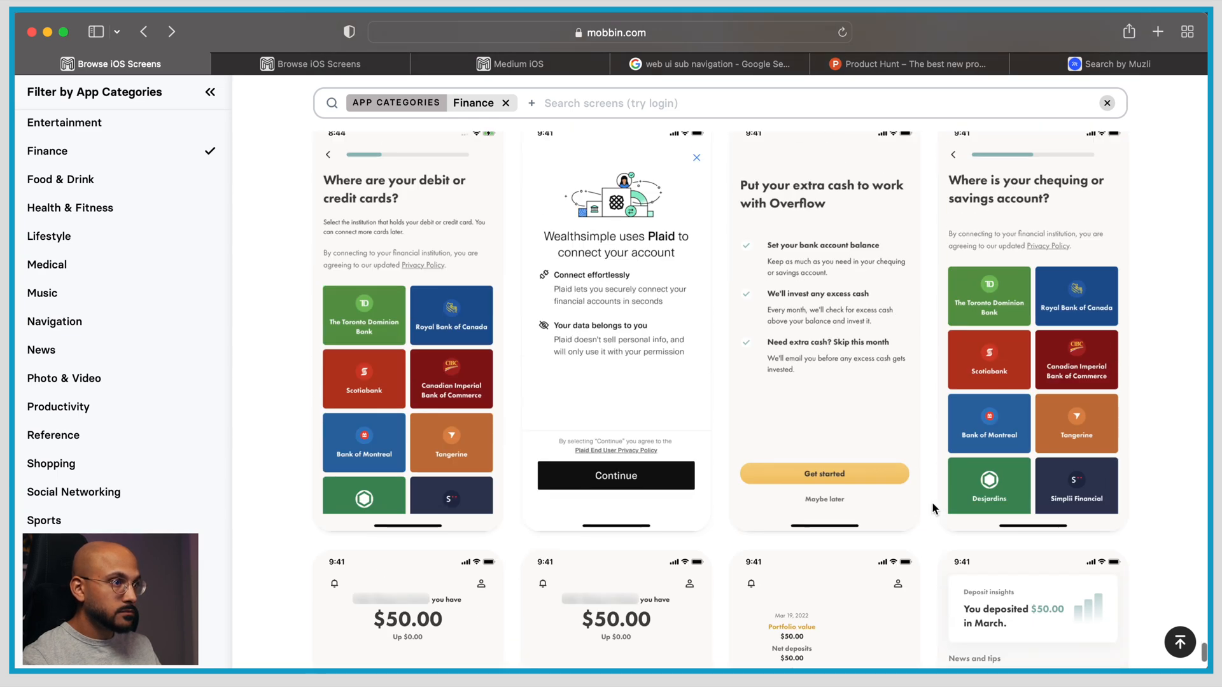
scroll(931, 501, "down", 7)
scroll(932, 501, "down", 5)
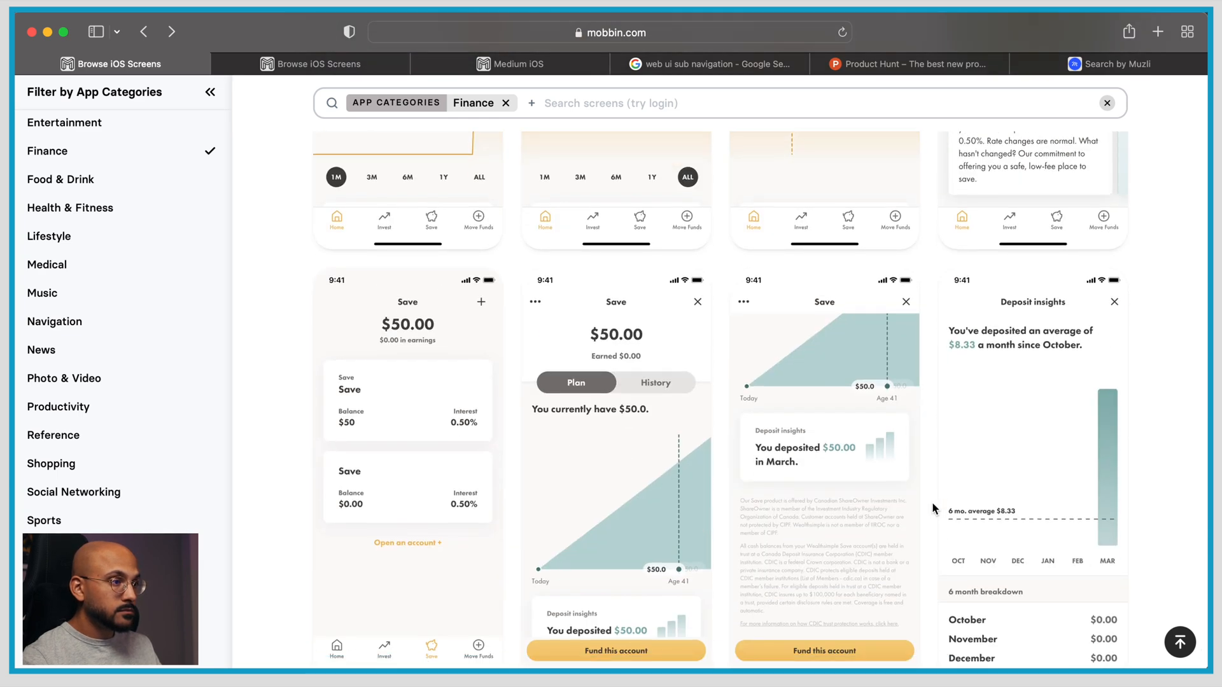
scroll(932, 503, "down", 3)
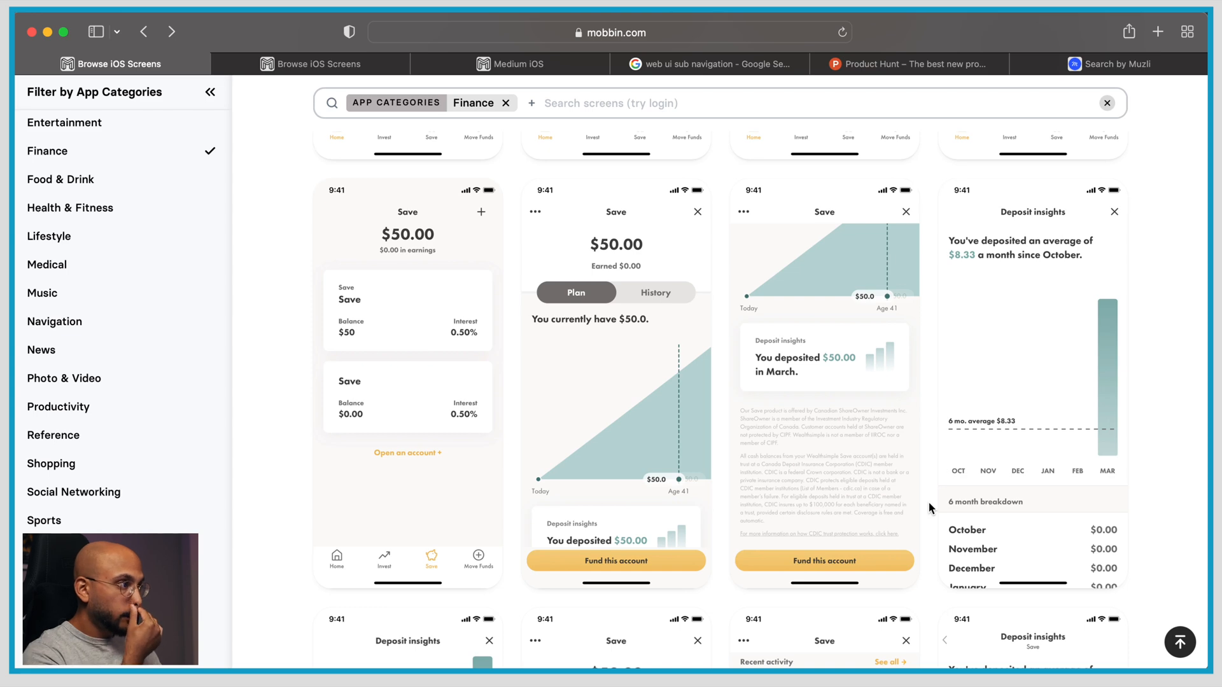
scroll(521, 399, "down", 12)
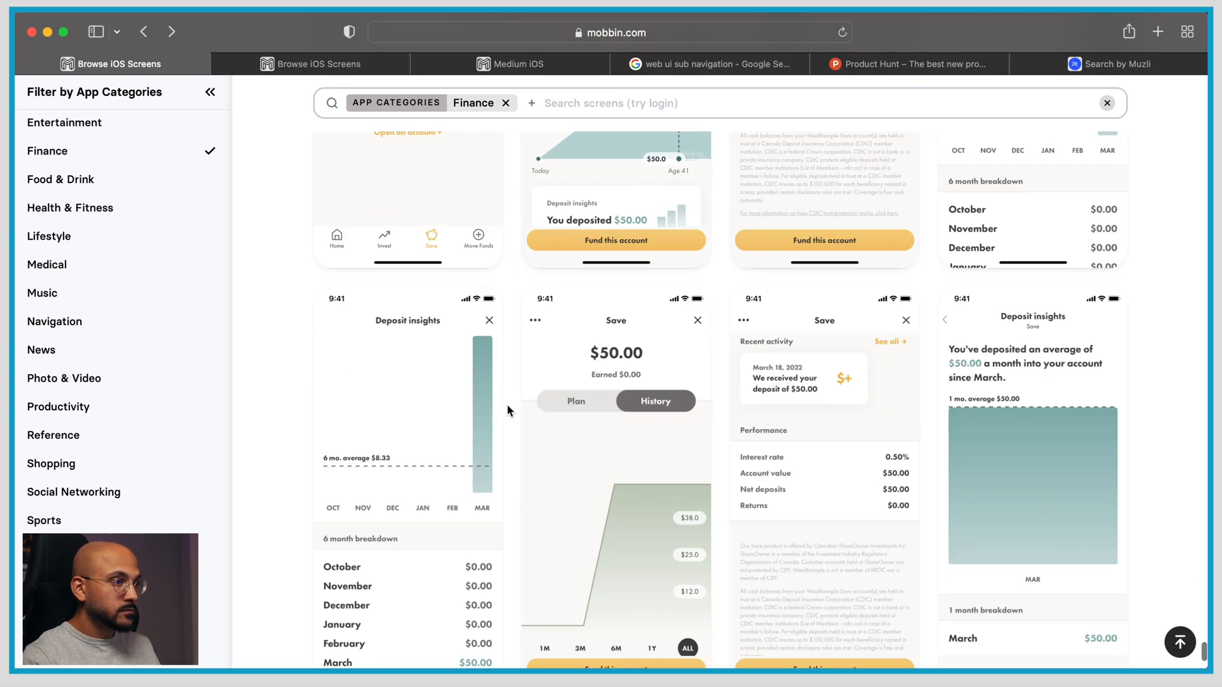
scroll(507, 404, "down", 10)
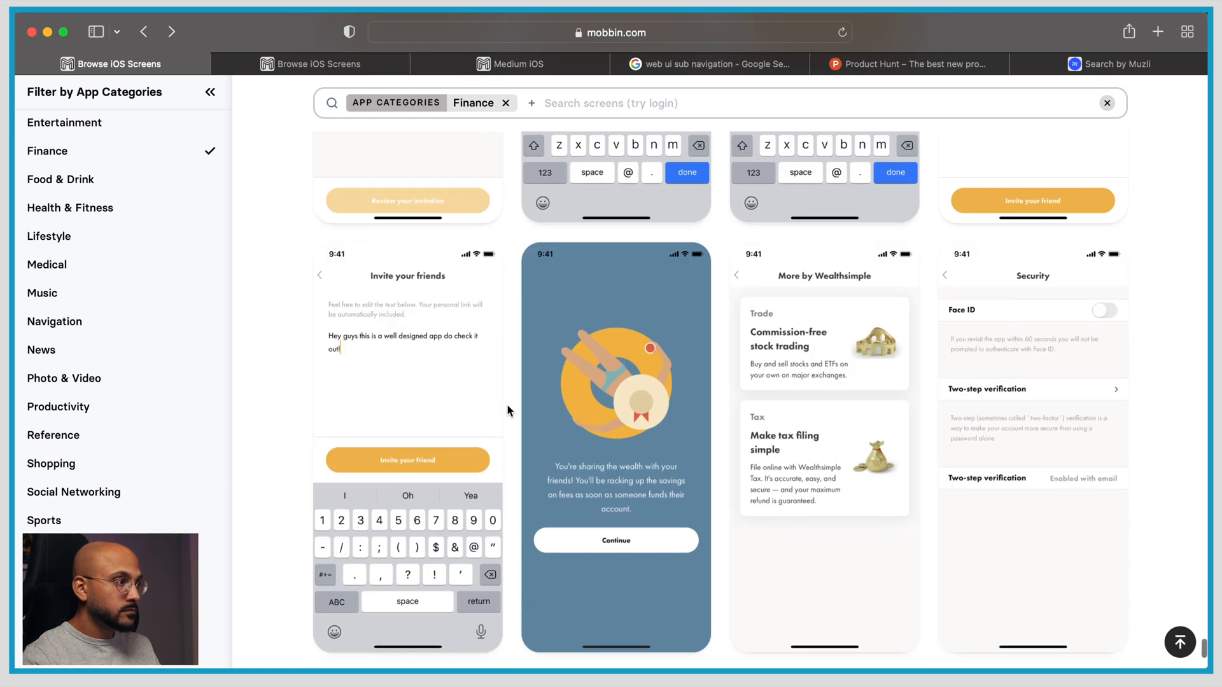
scroll(507, 403, "down", 8)
key("Escape")
mouse_move(1043, 199)
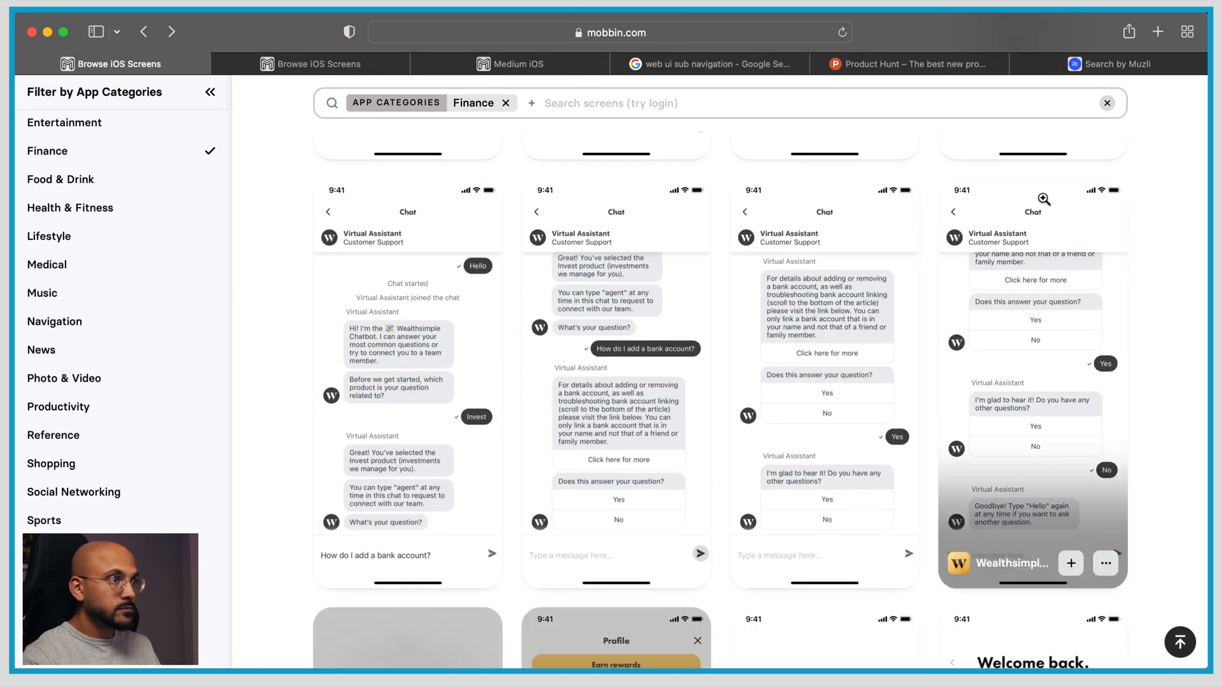
Switch to Figma, show the hidden interface again and review the all-industries and fintech-only reference boards side by side
key("super+Tab")
scroll(854, 230, "down", 5)
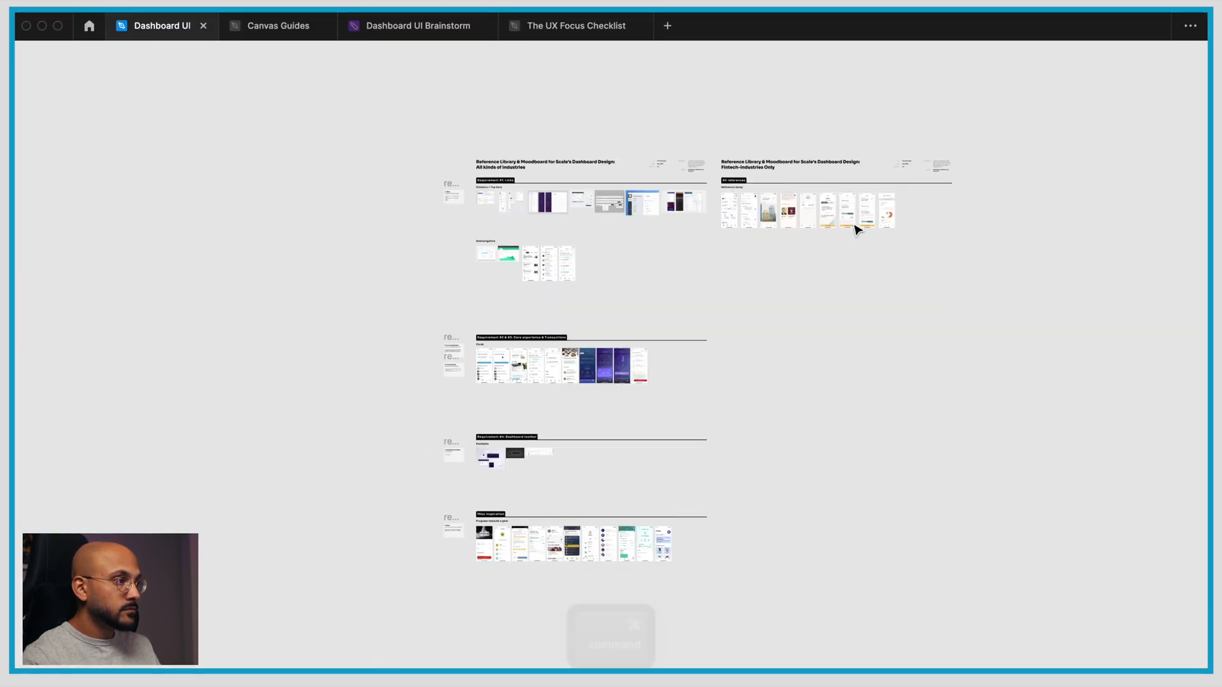
key("super+period")
scroll(485, 547, "up", 5)
scroll(485, 547, "down", 4)
scroll(485, 547, "up", 6)
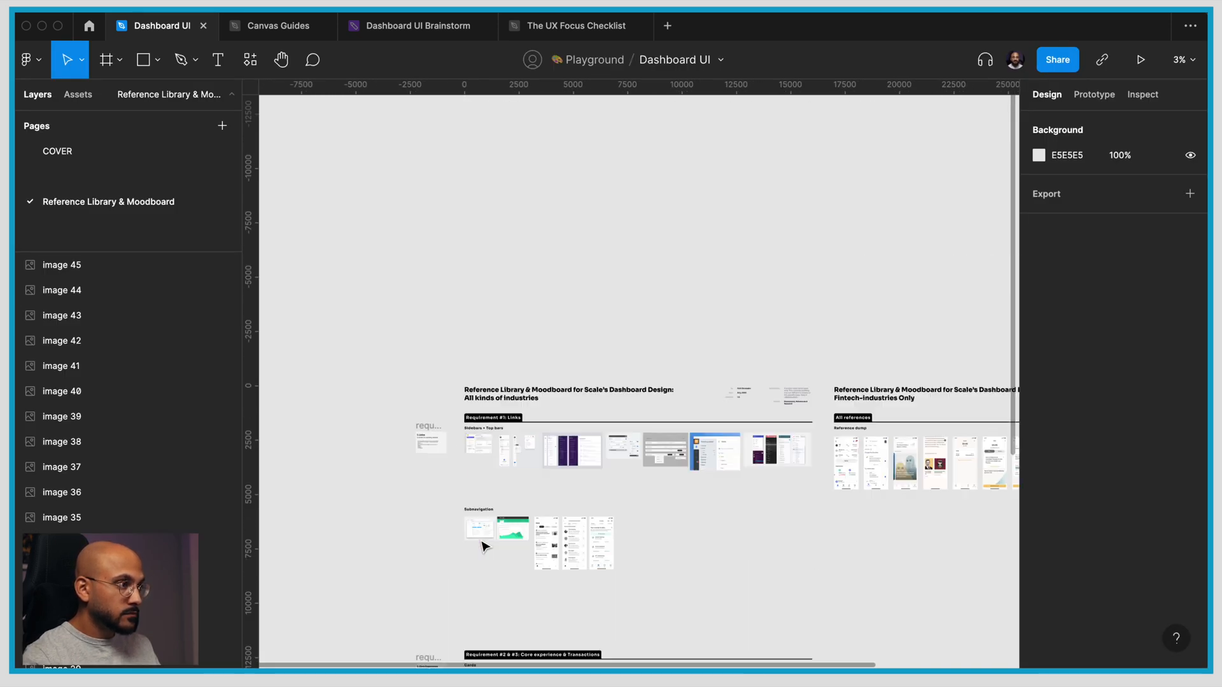
scroll(485, 547, "right", 7)
scroll(485, 547, "left", 2)
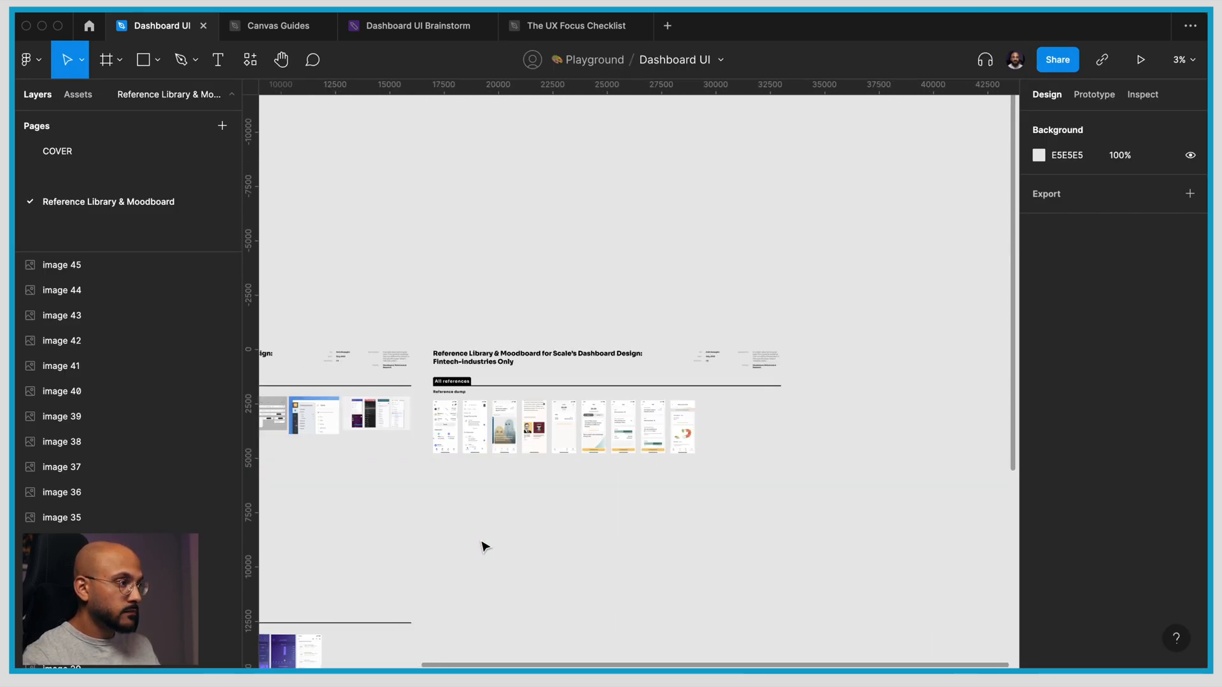
scroll(485, 548, "left", 5)
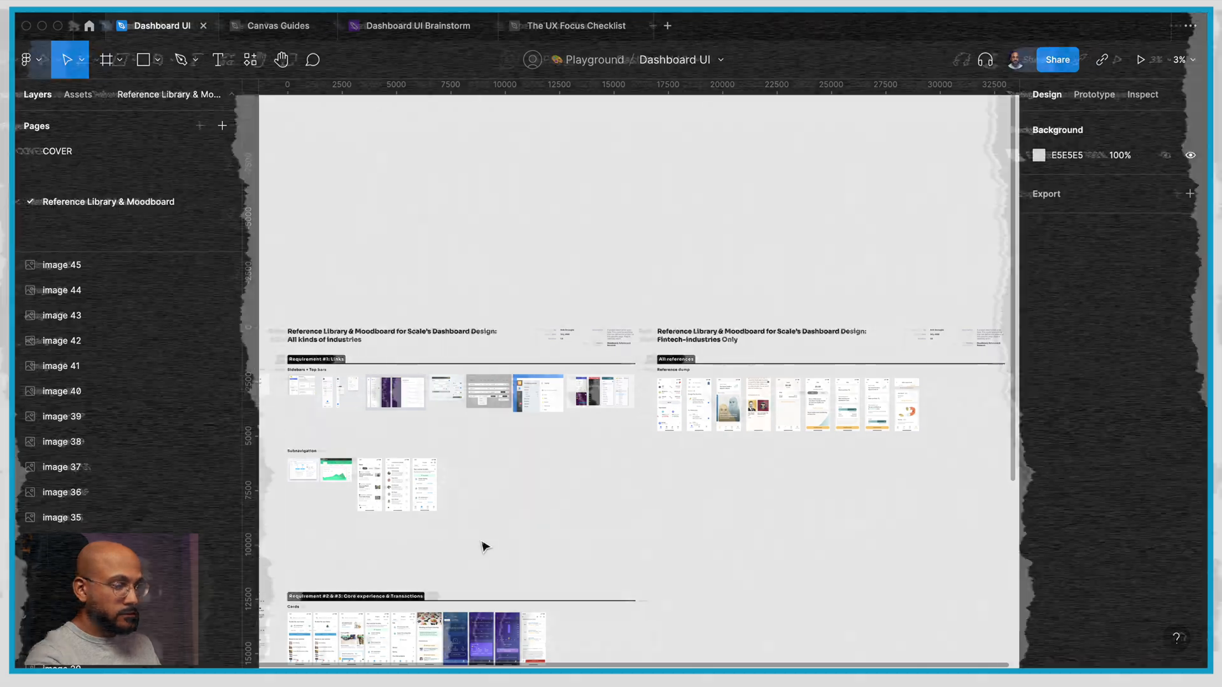